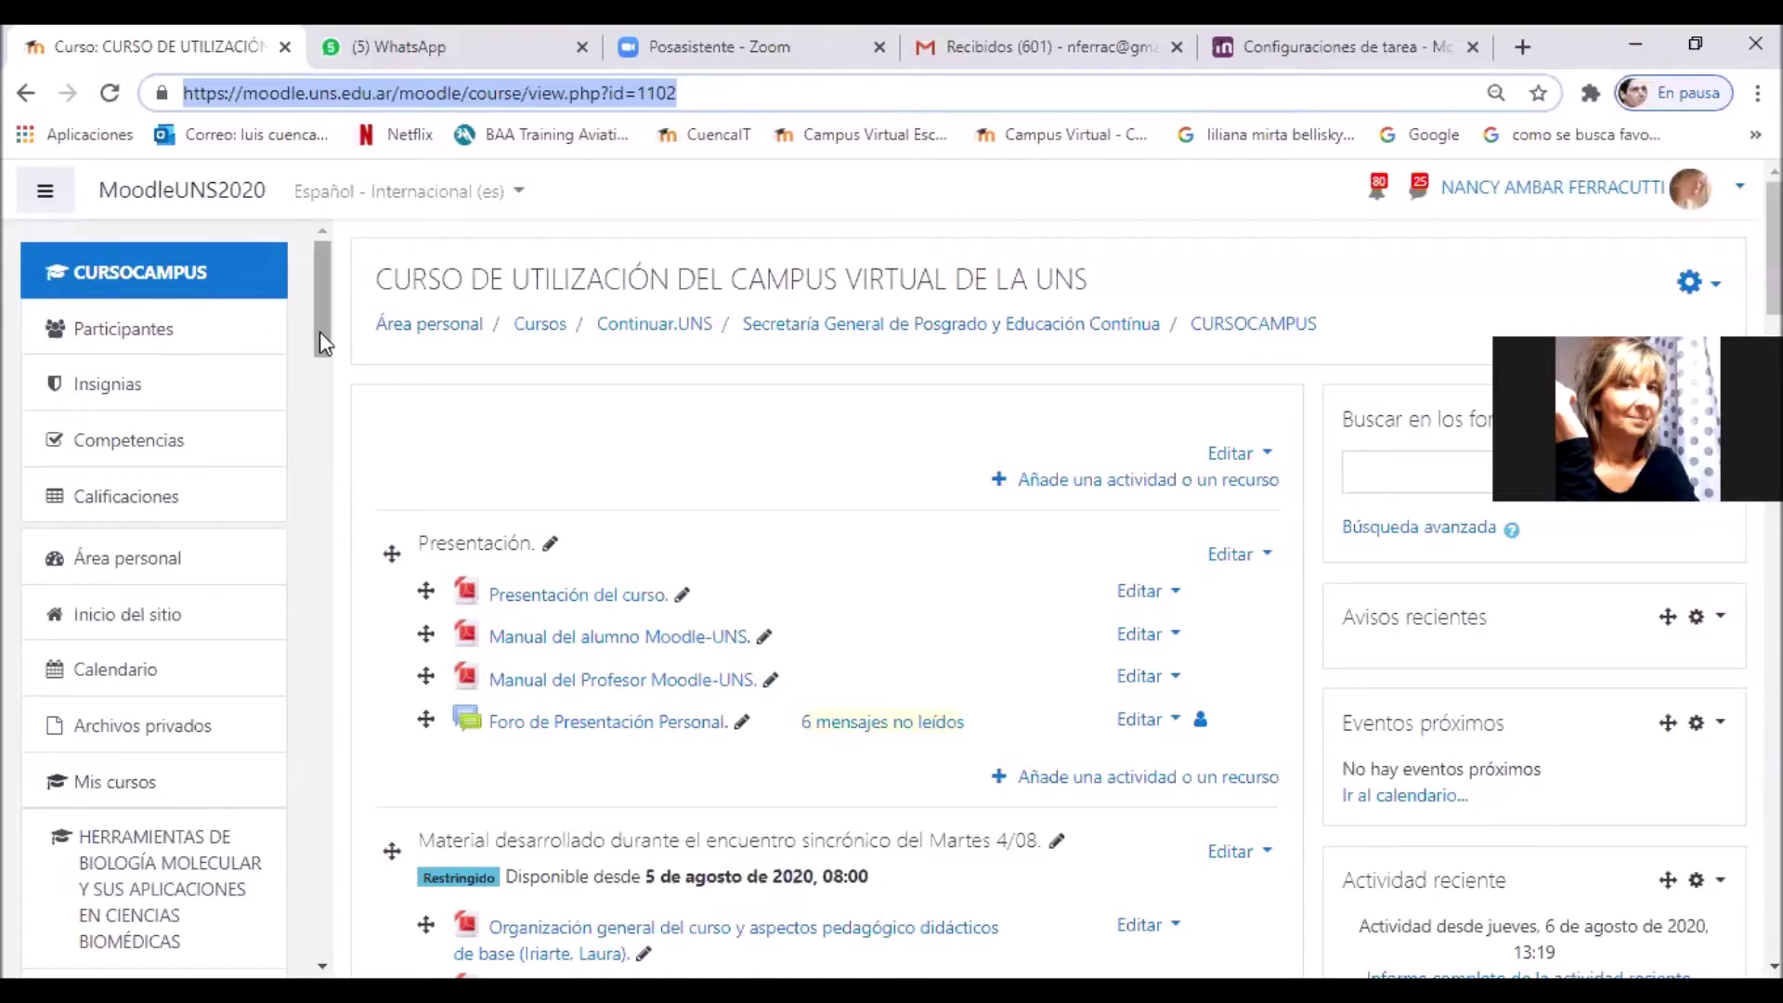
Step: Go to the site home page and place the cursor in the Buscar cursos field
click(181, 625)
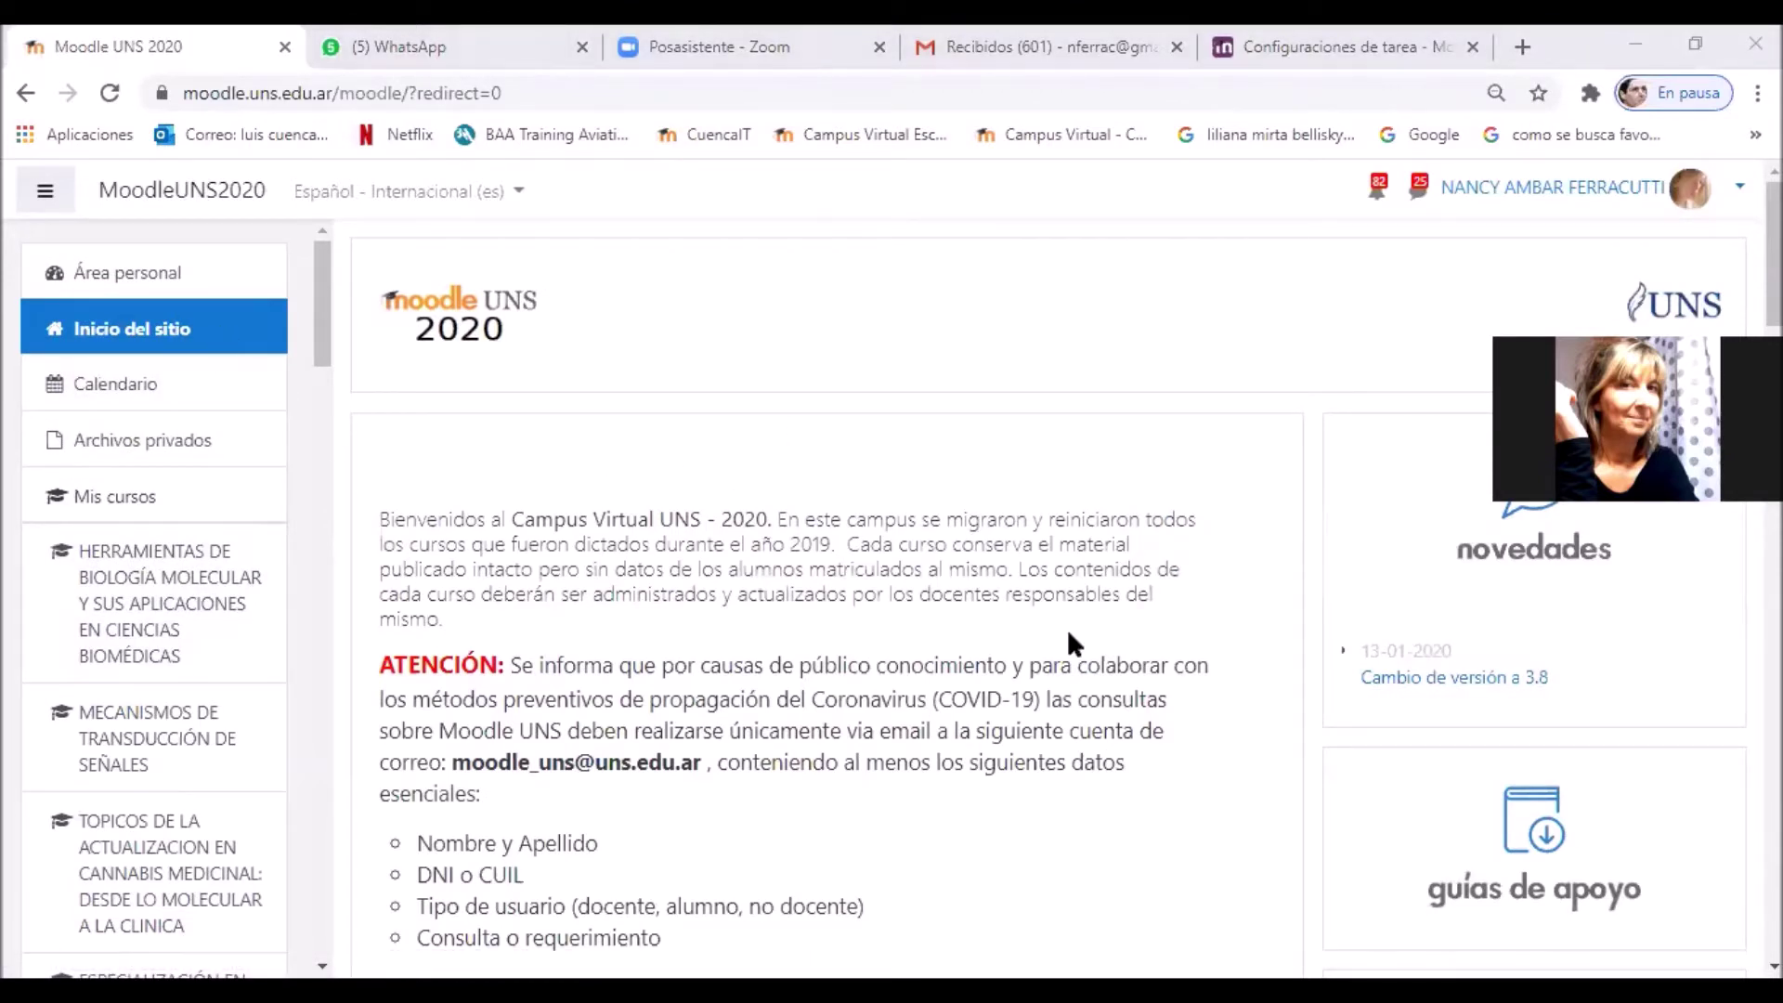
scroll(1153, 703, down, 10)
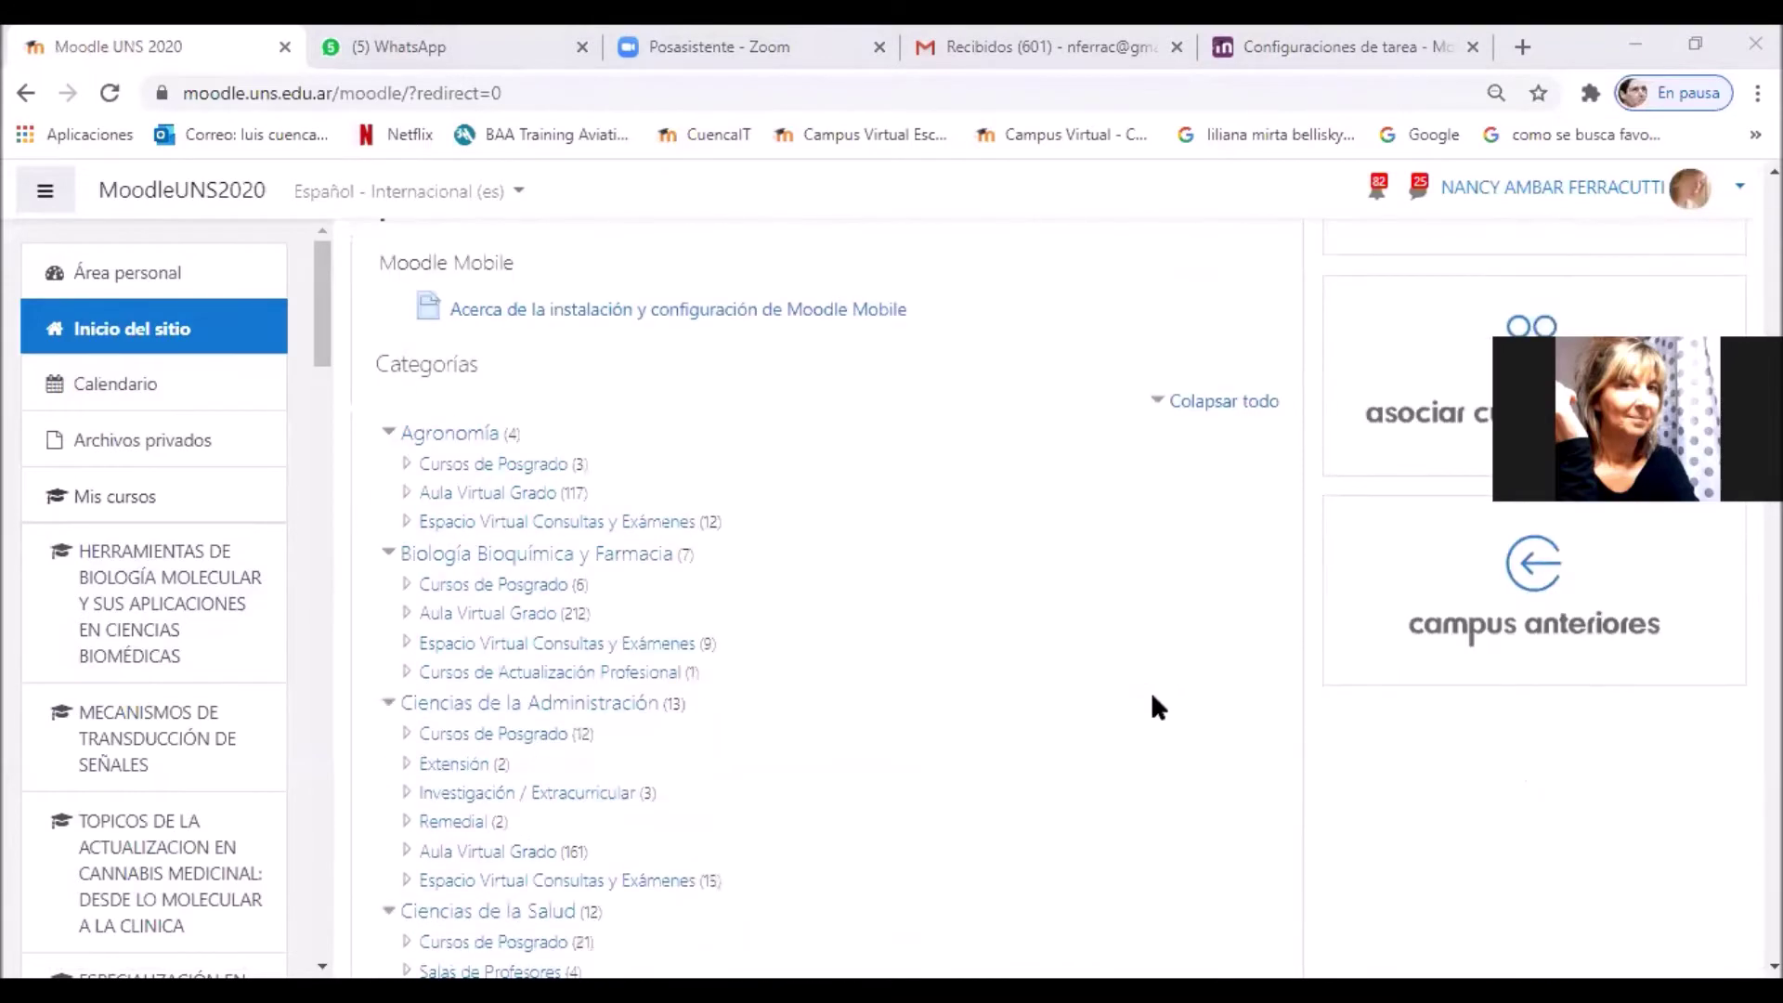
scroll(1153, 699, down, 20)
click(592, 674)
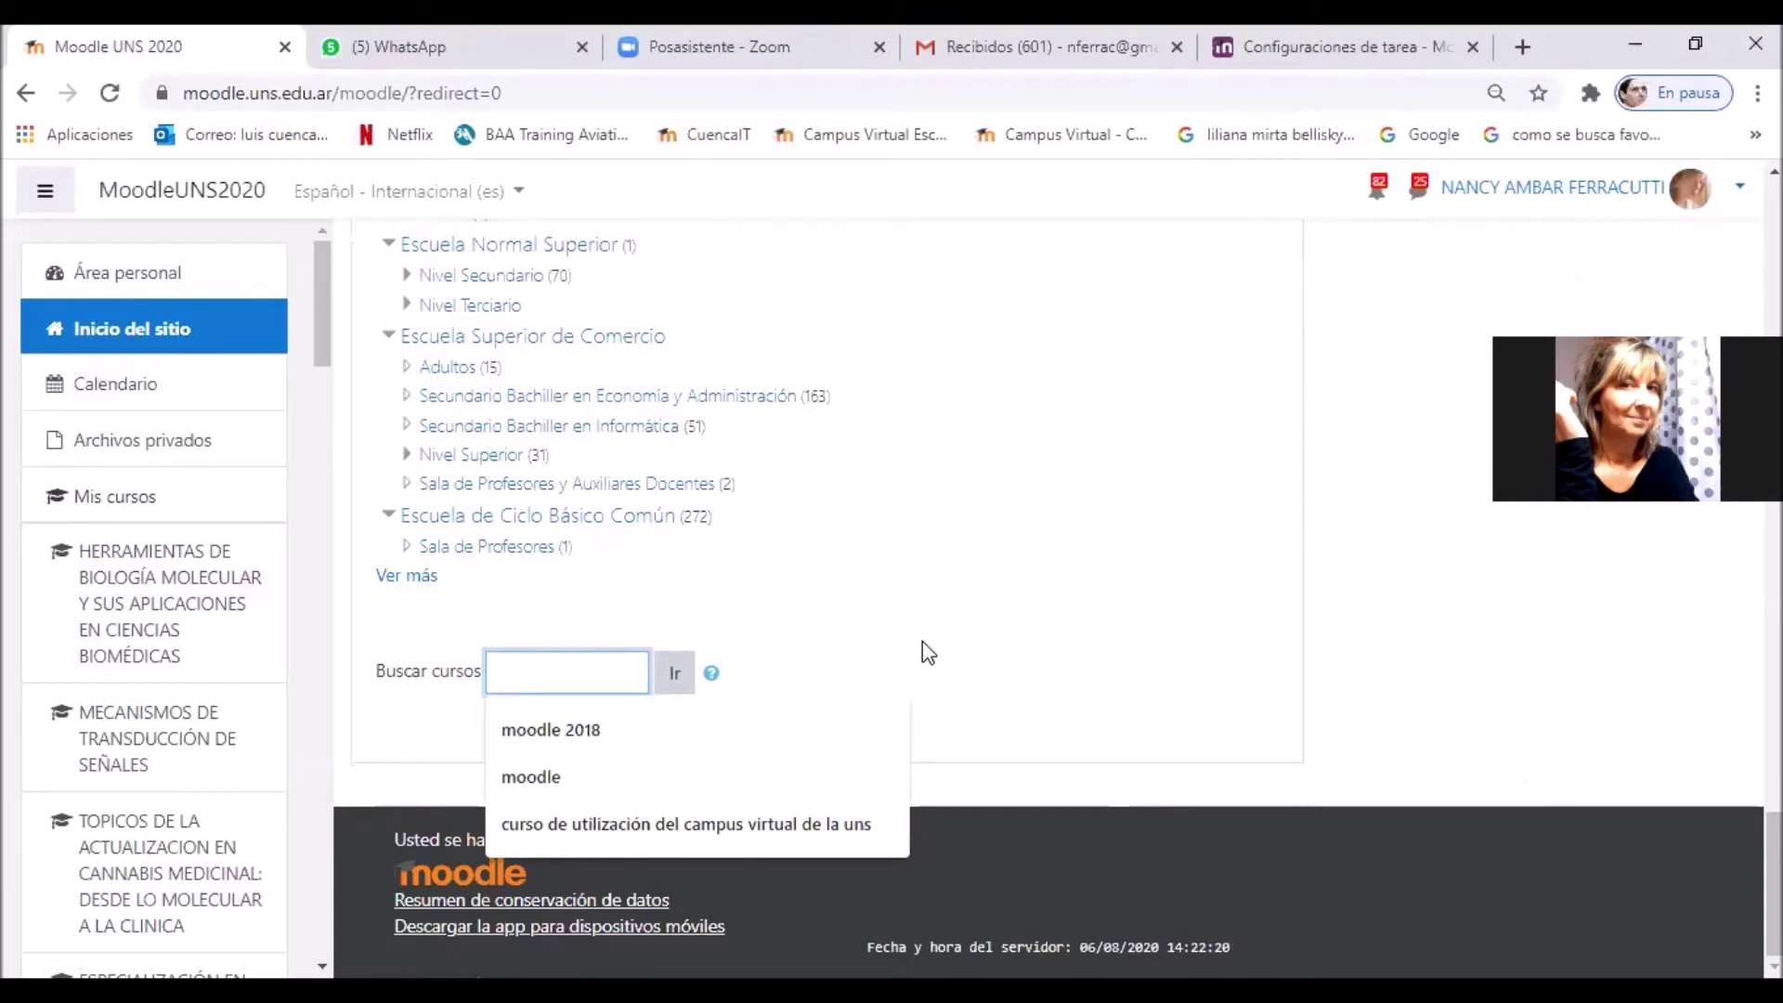
Step: Search courses for the suggested 'curso de utilización del campus virtual de la uns'
key(Down)
key(Down)
key(Down)
key(Return)
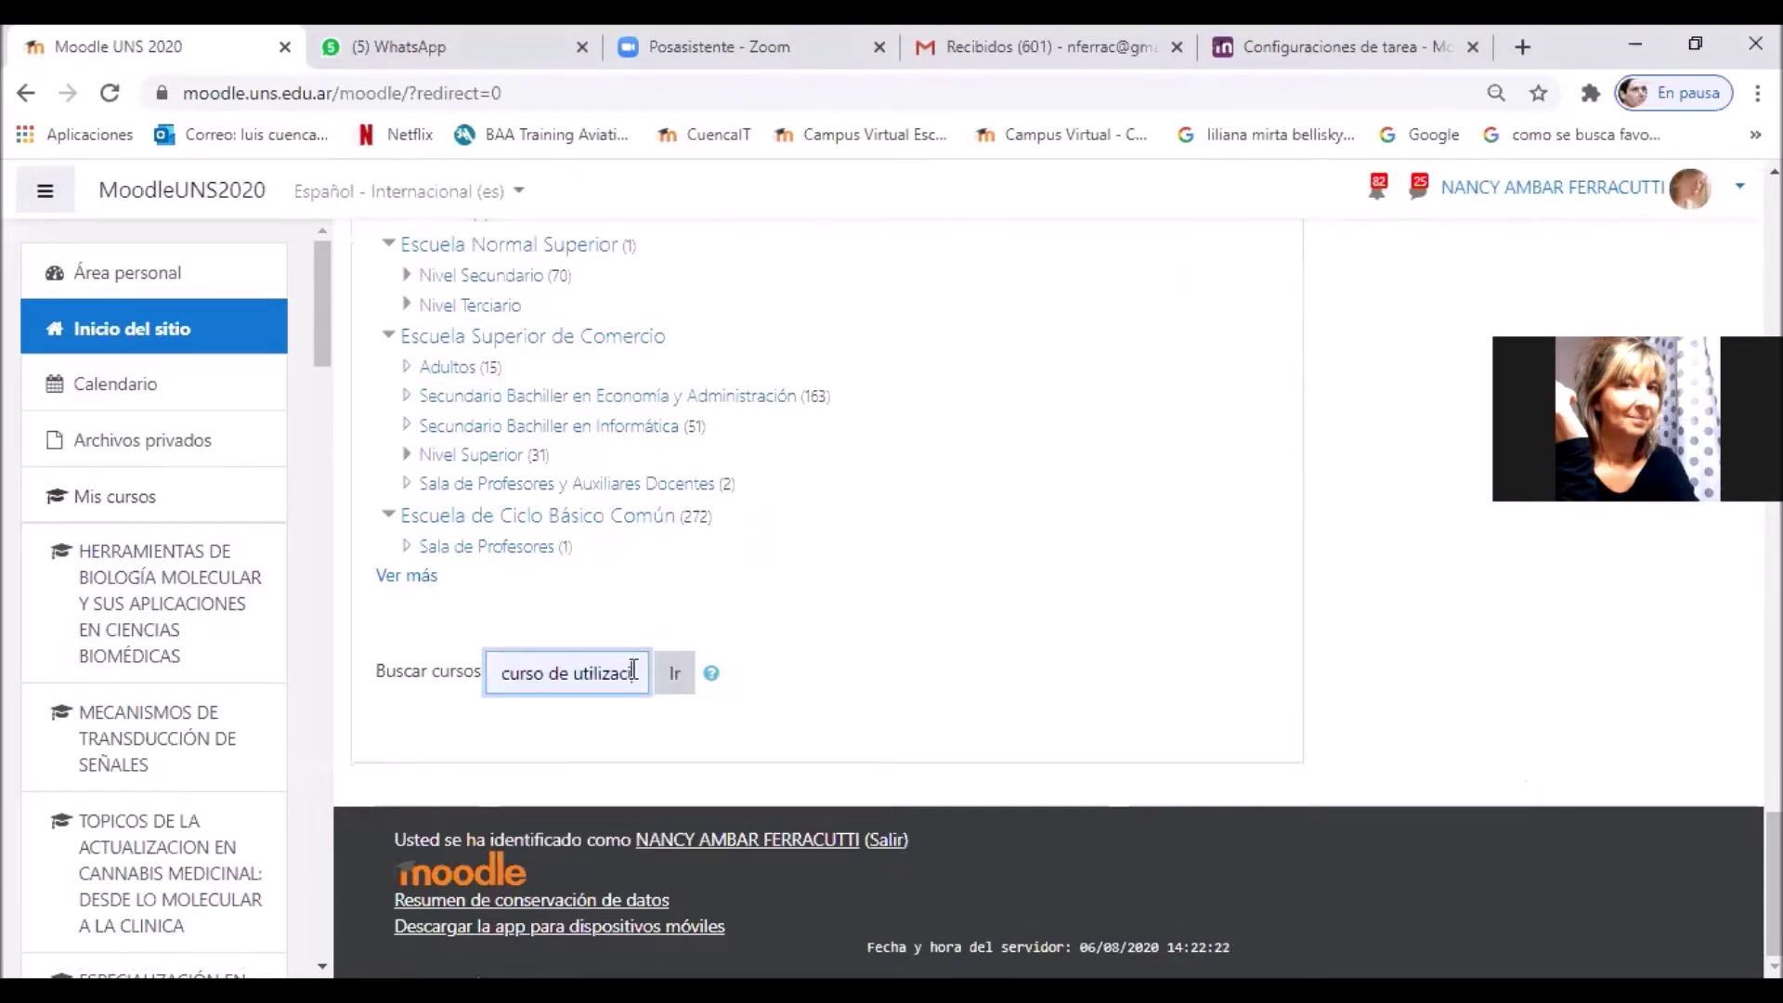
drag(495, 672, 669, 674)
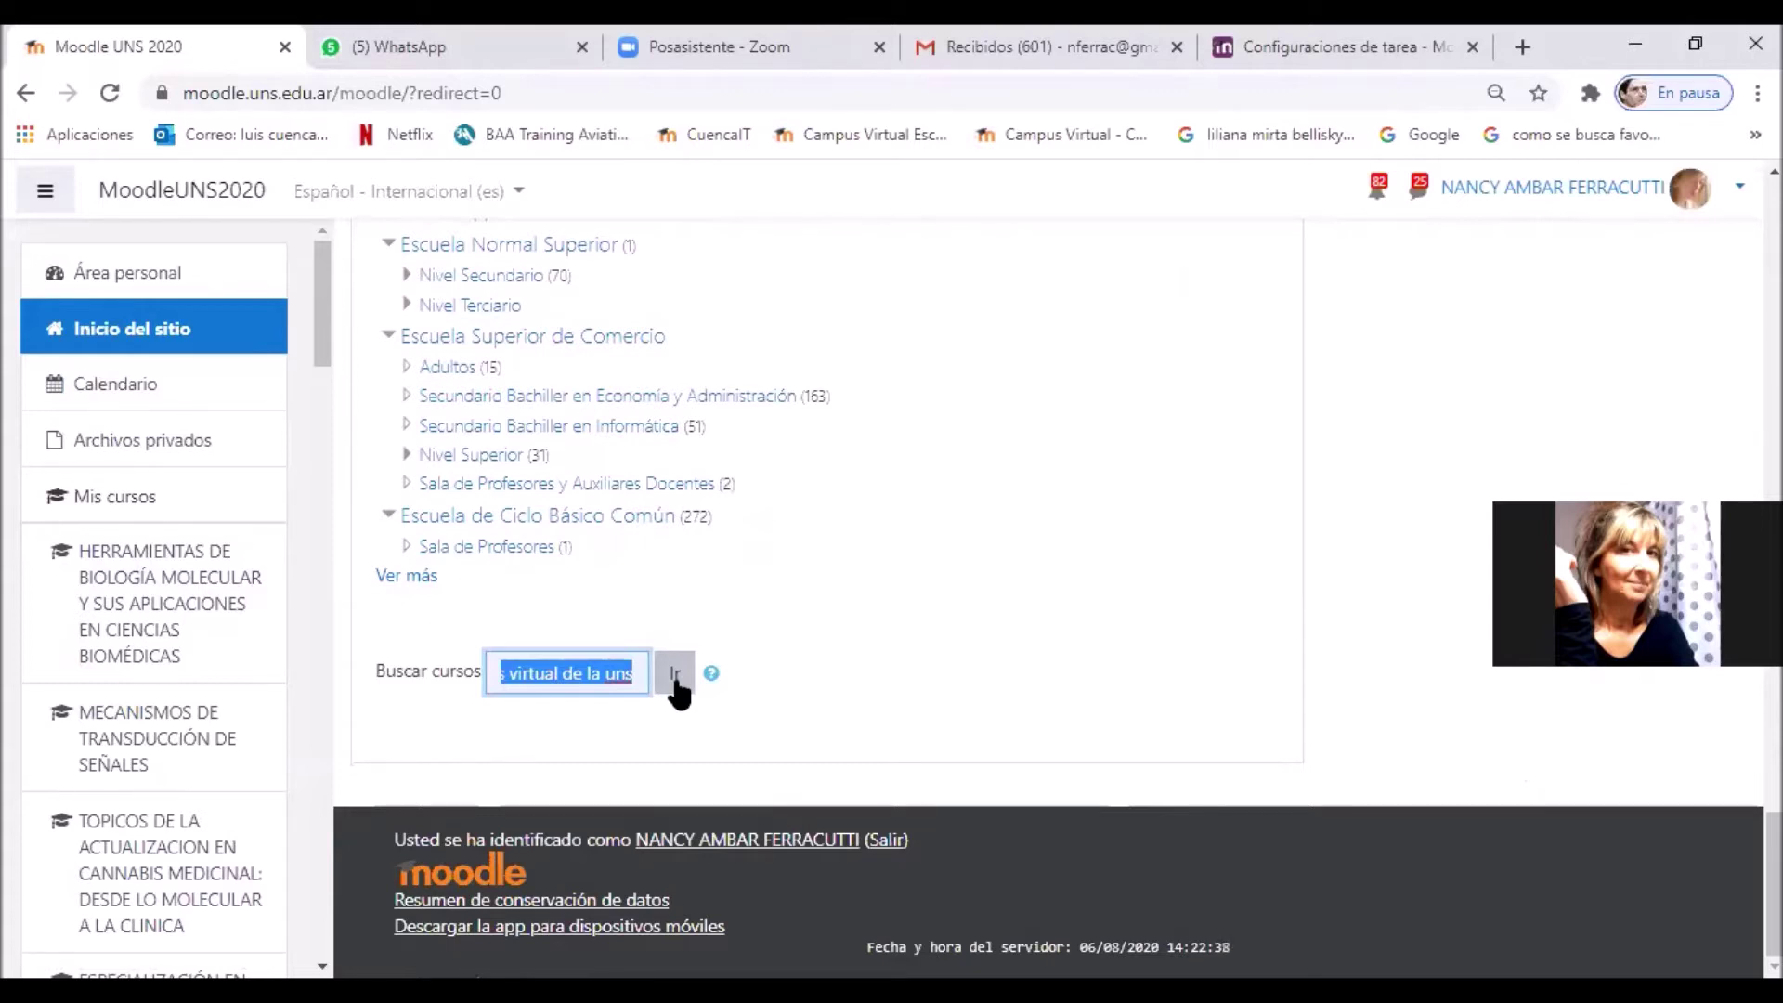
click(678, 688)
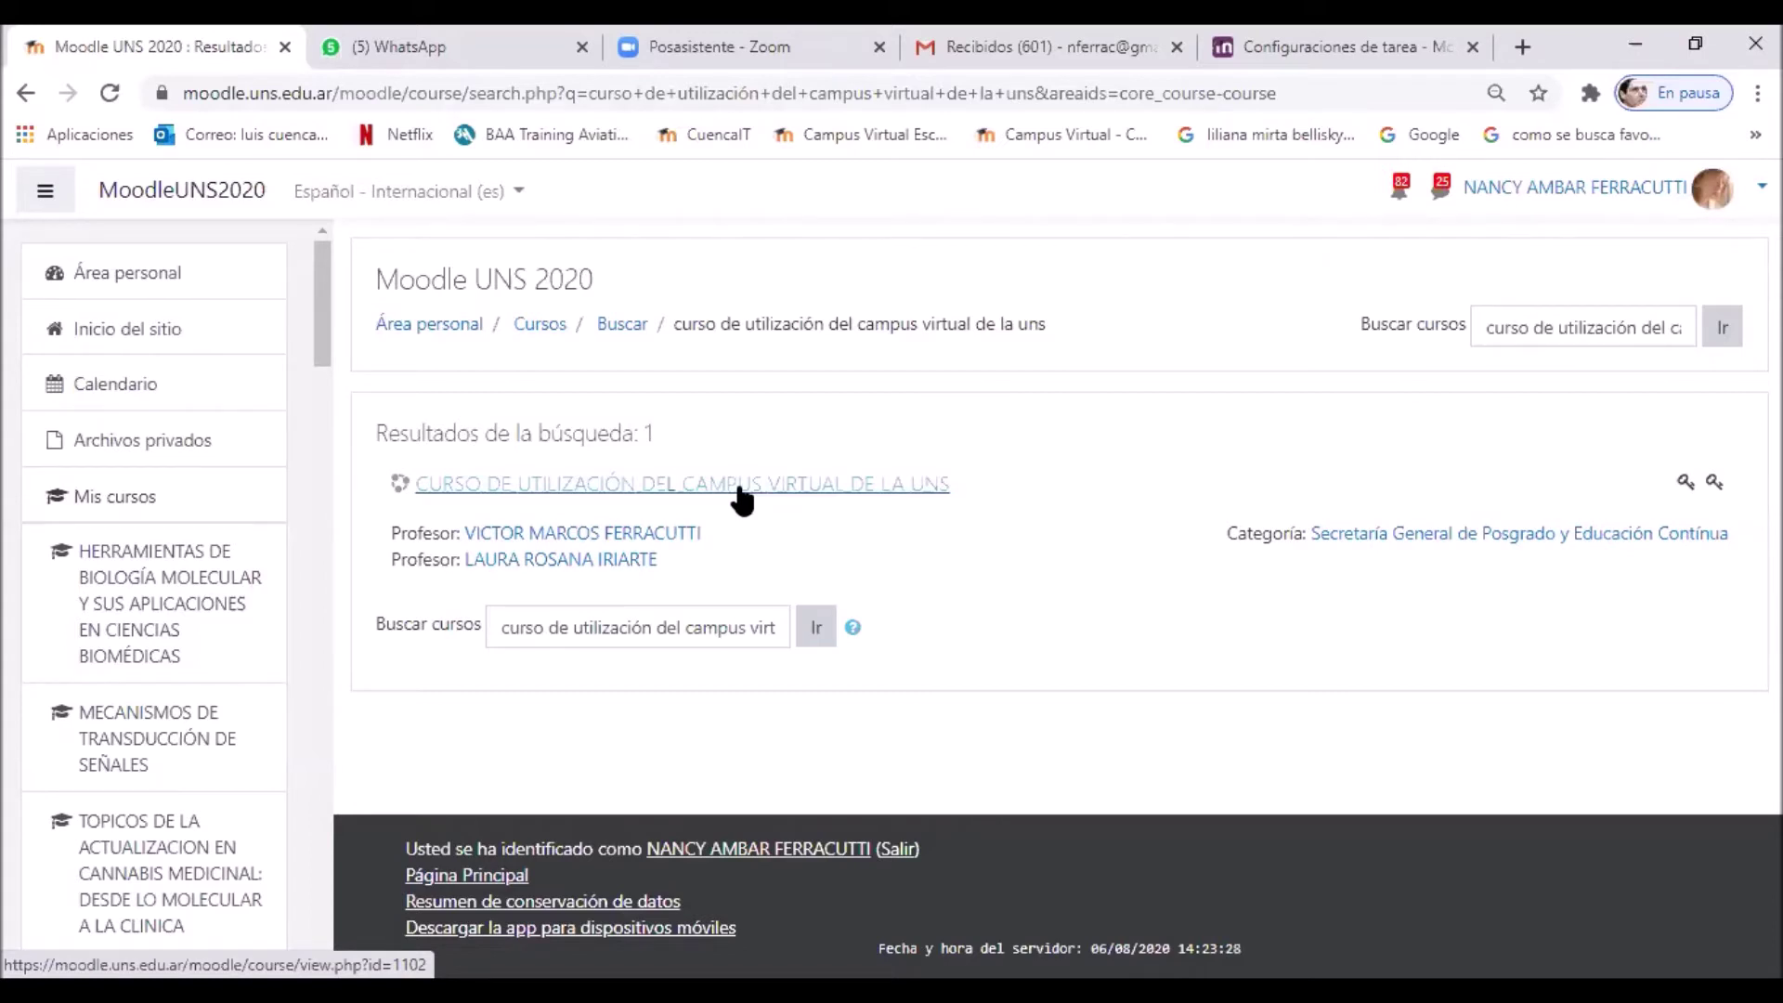
Step: Open the 'Curso de utilización del campus virtual de la UNS' result and select its page URL
click(741, 488)
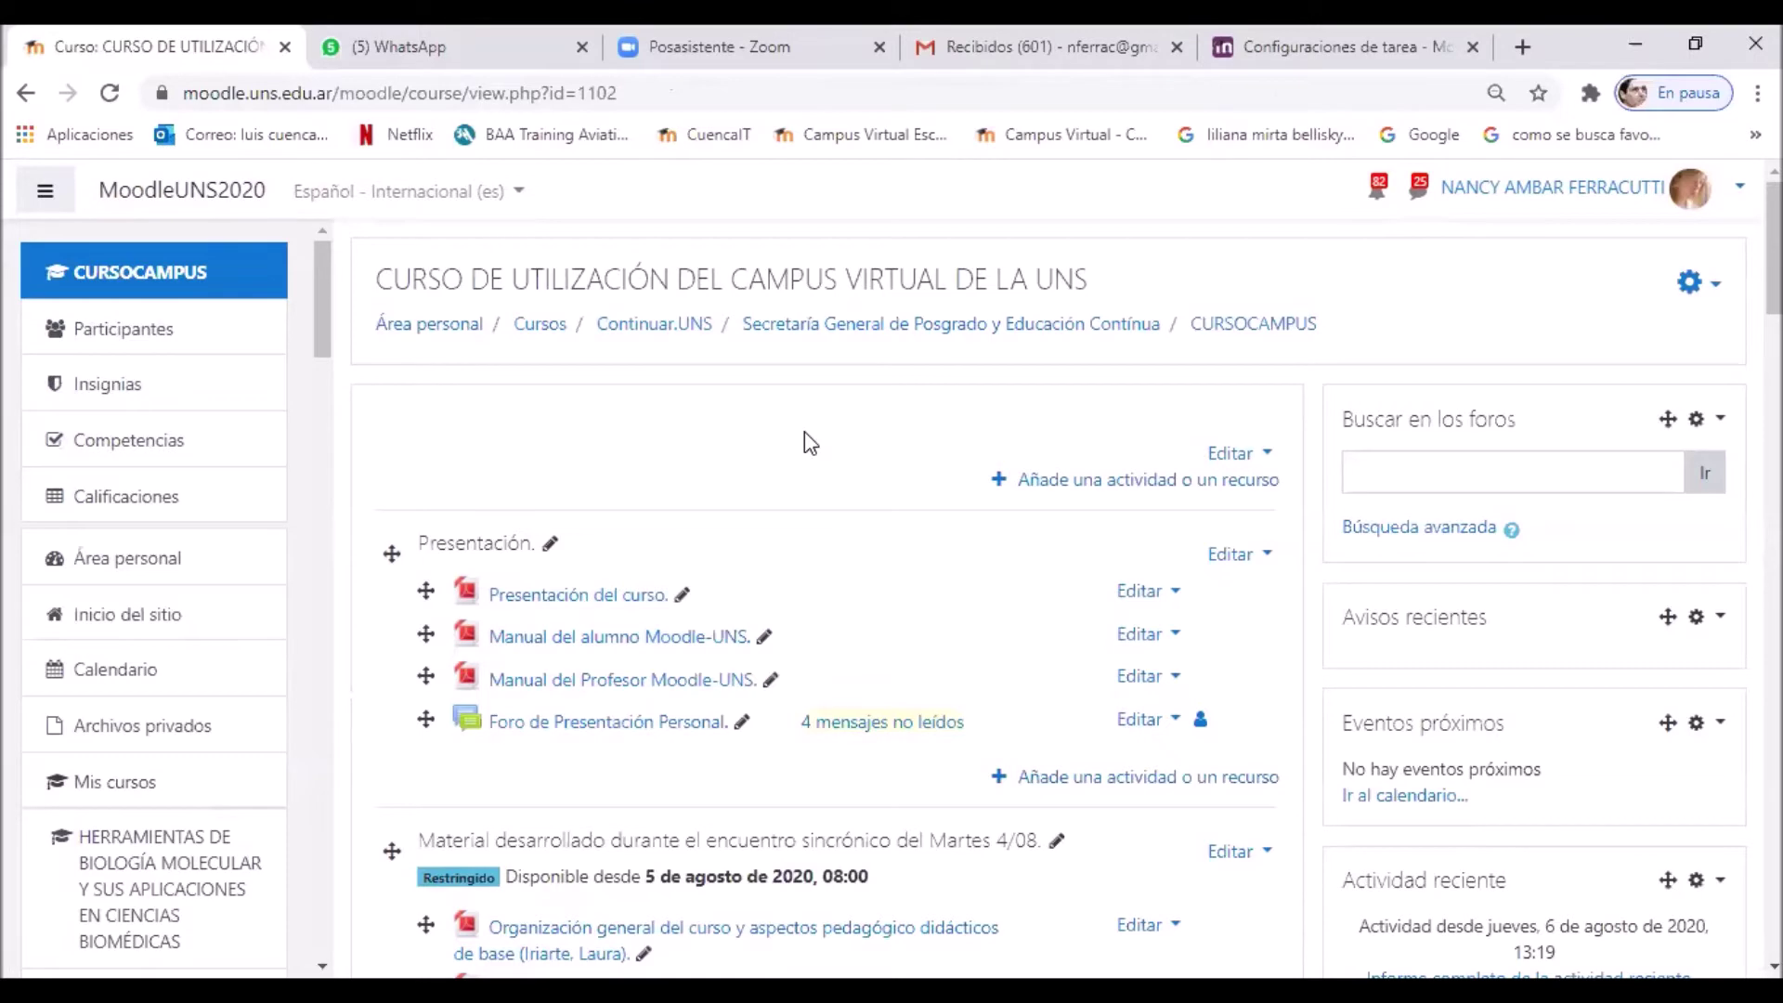
scroll(806, 438, down, 3)
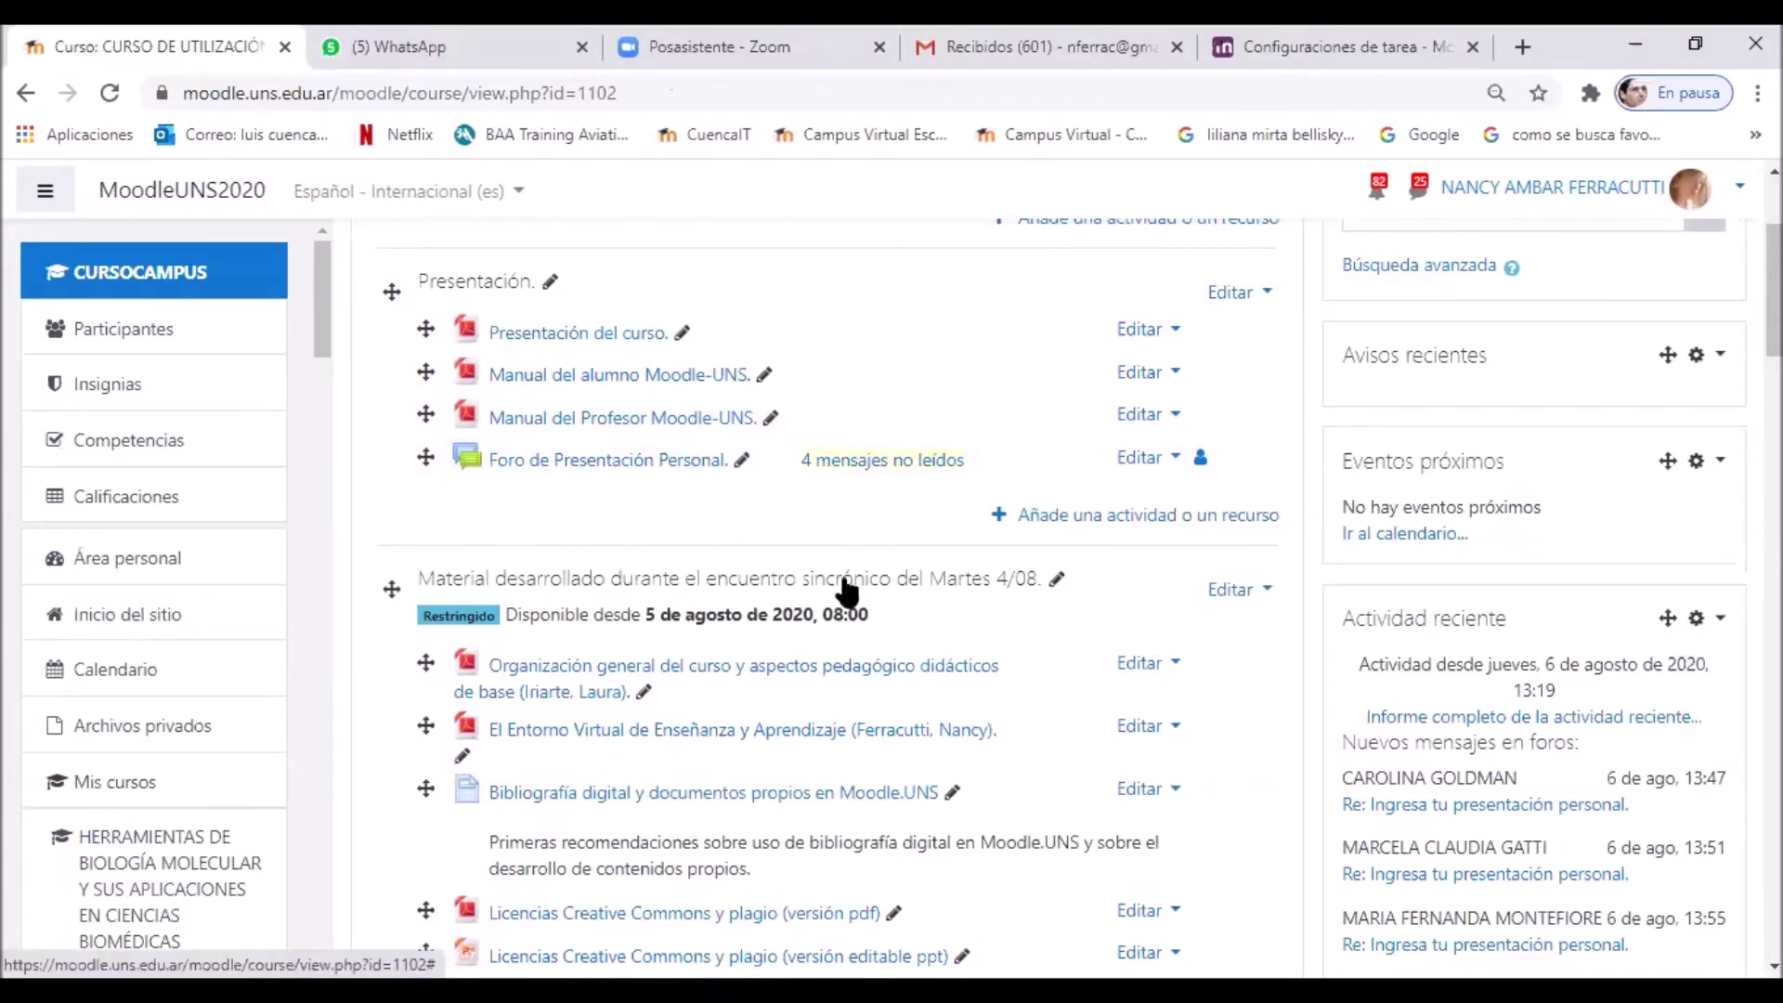
scroll(845, 591, down, 2)
scroll(845, 591, down, 4)
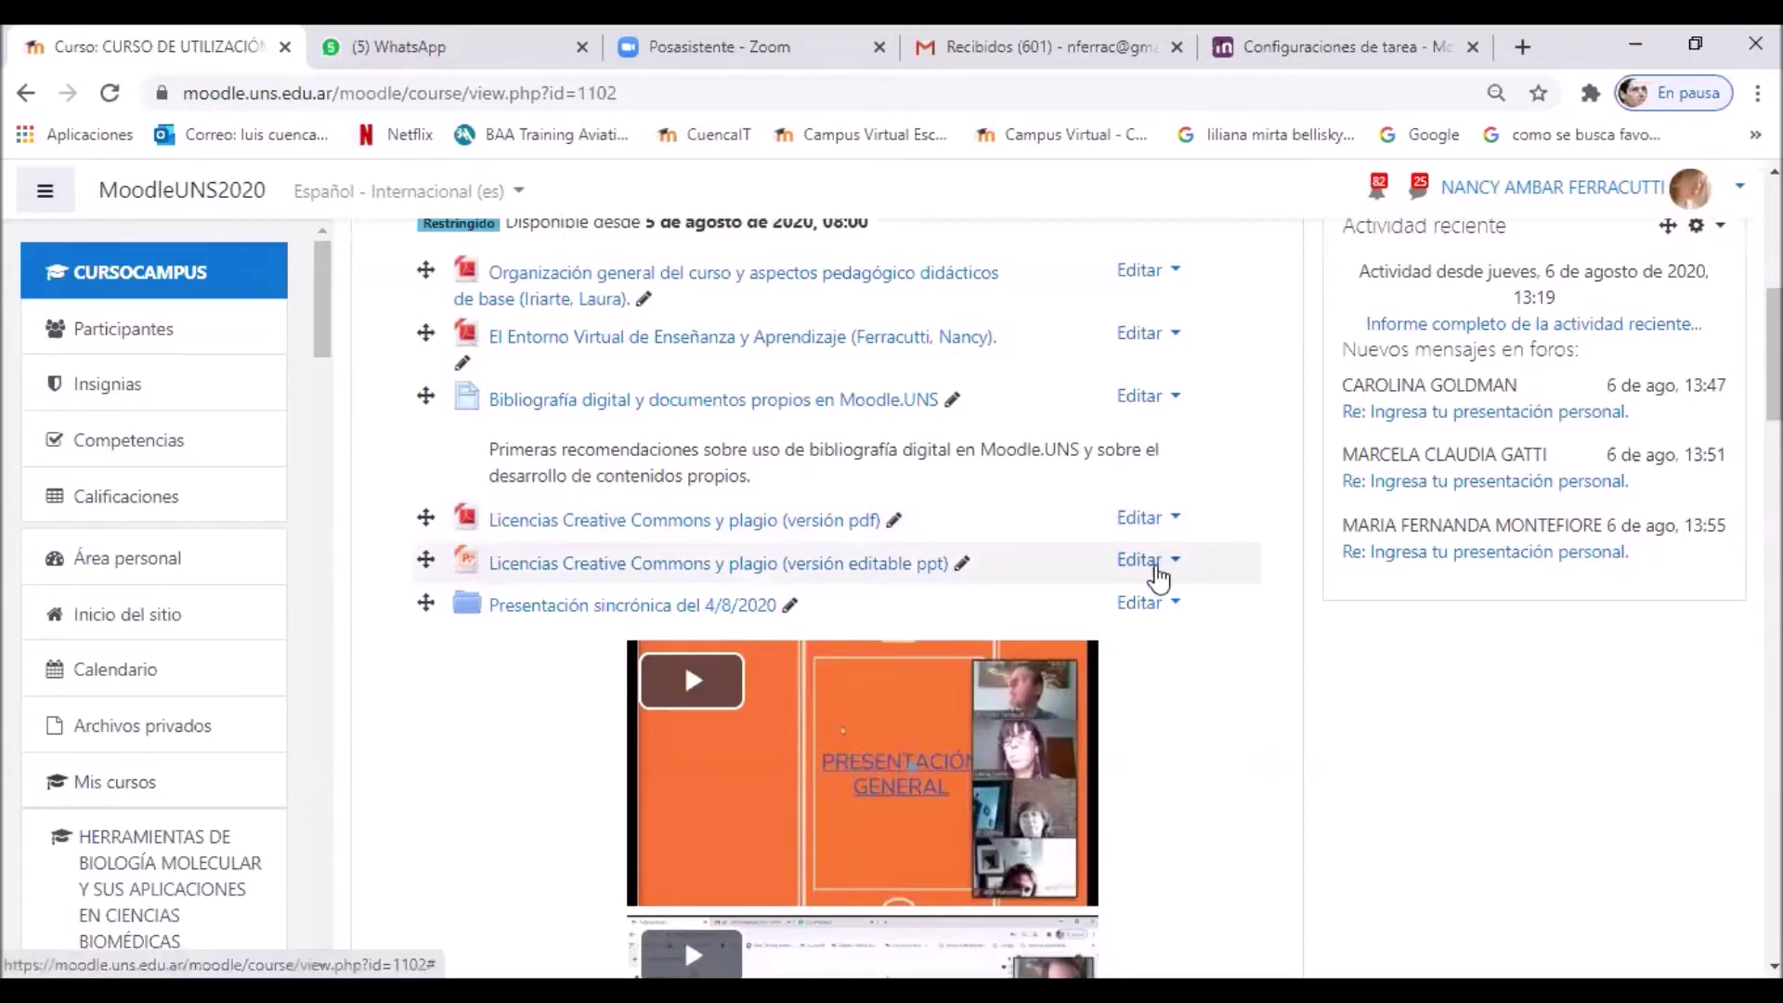
scroll(1156, 572, up, 7)
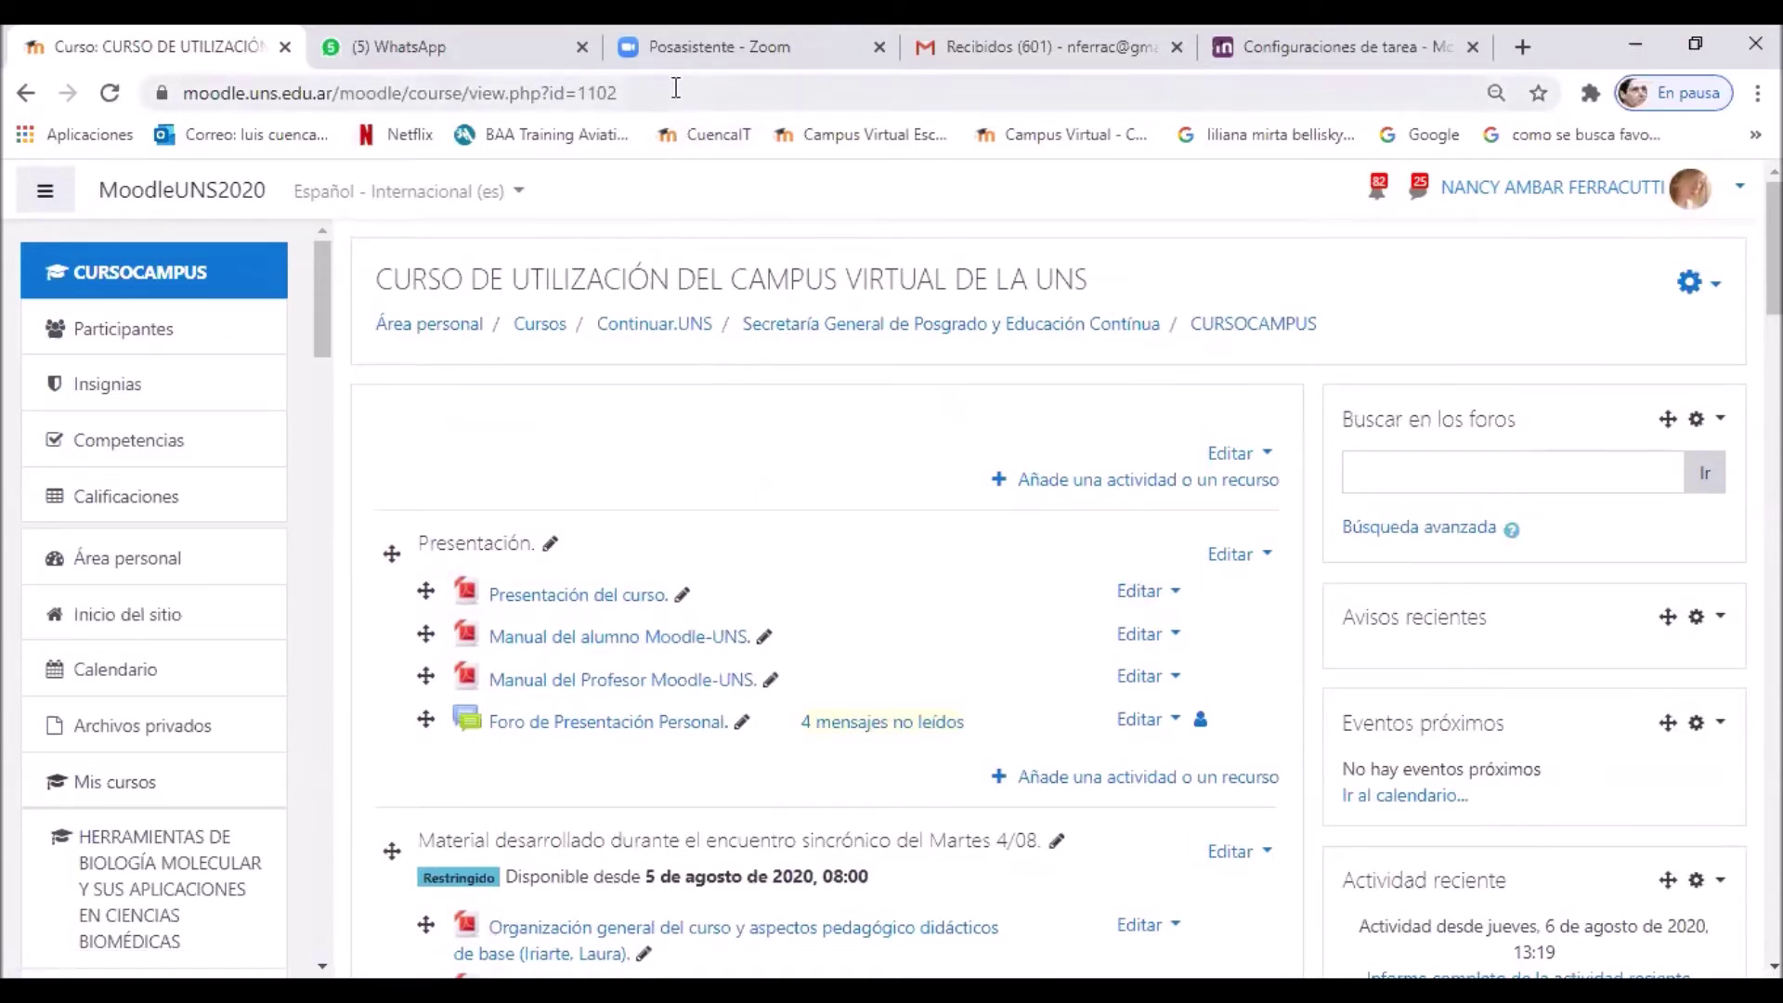
drag(665, 88, 199, 76)
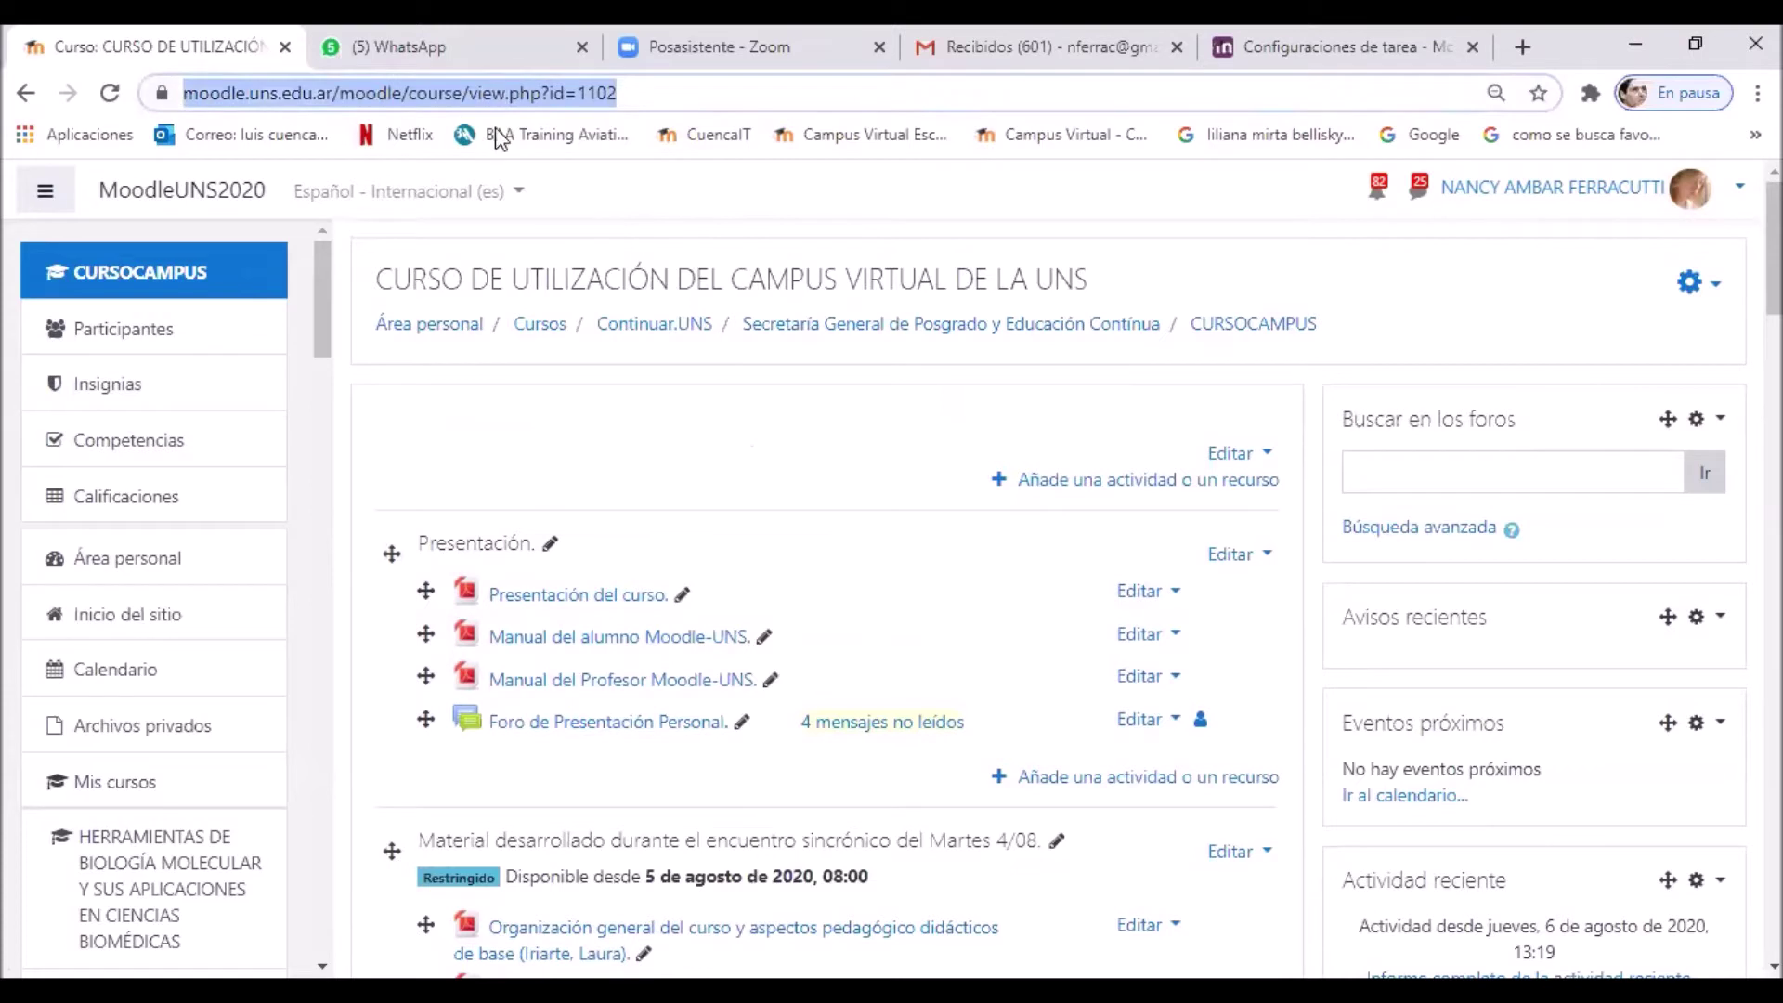
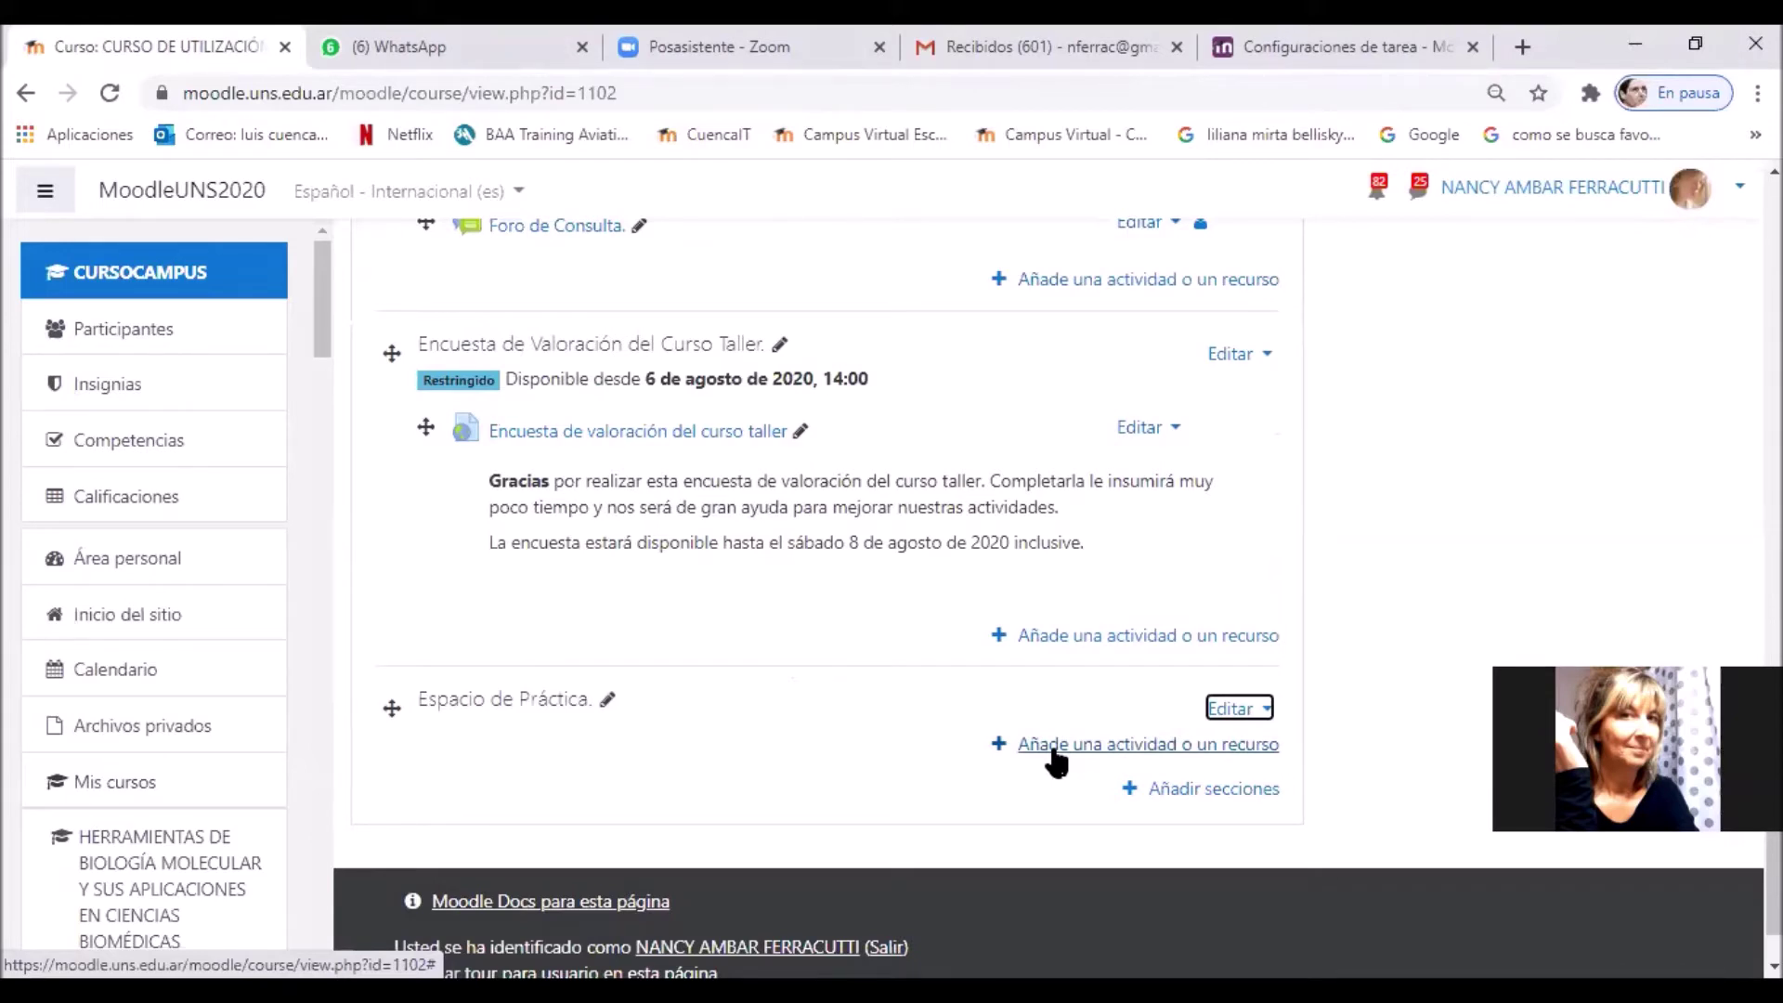
Step: Add a Cuestionario activity to the Espacio de Práctica section
click(1054, 749)
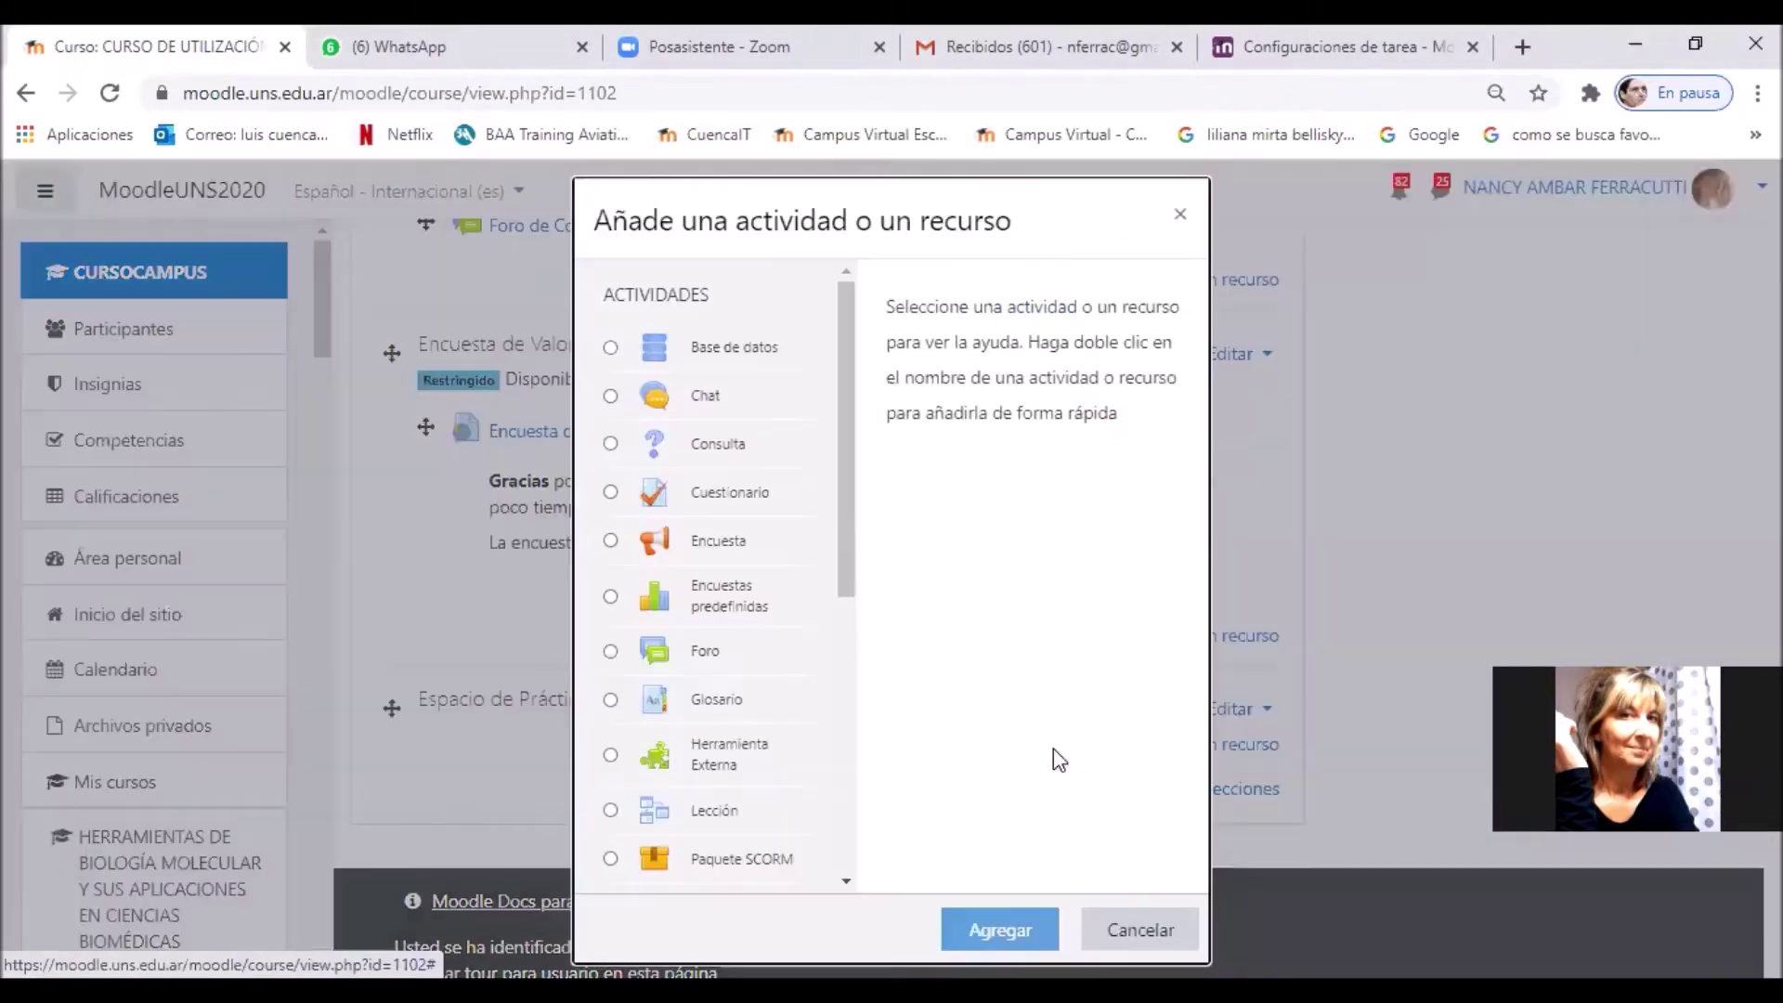
click(611, 493)
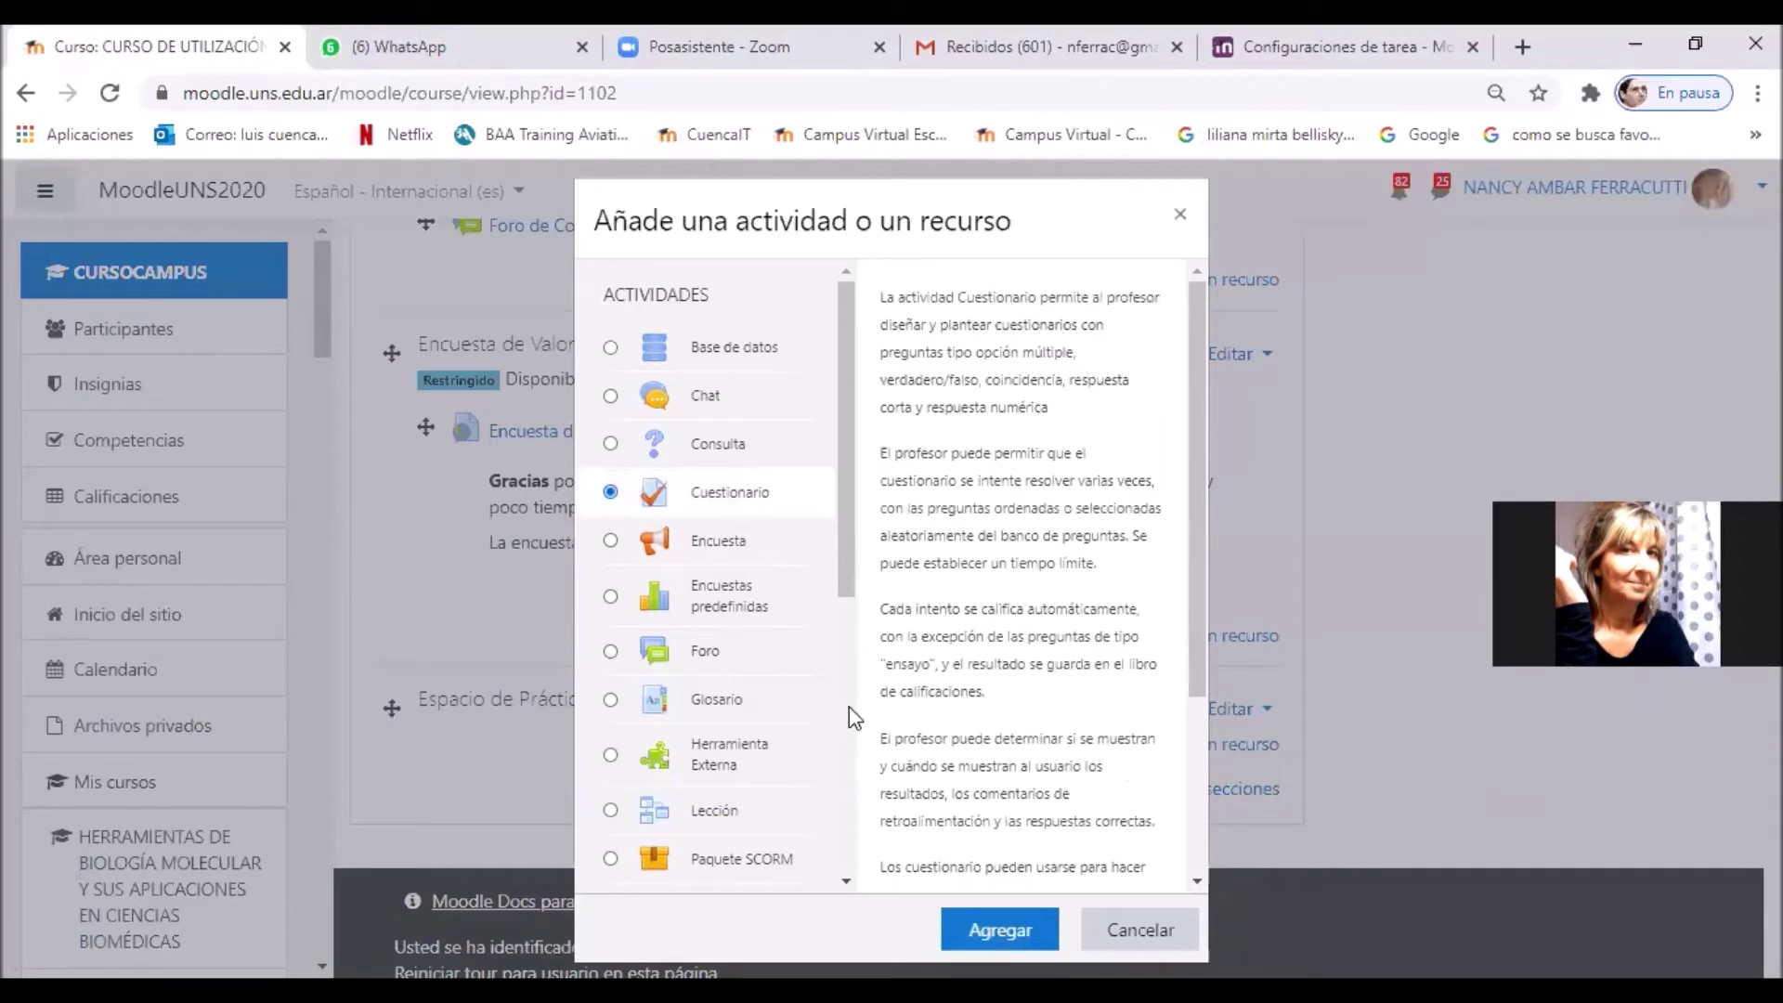
click(1021, 932)
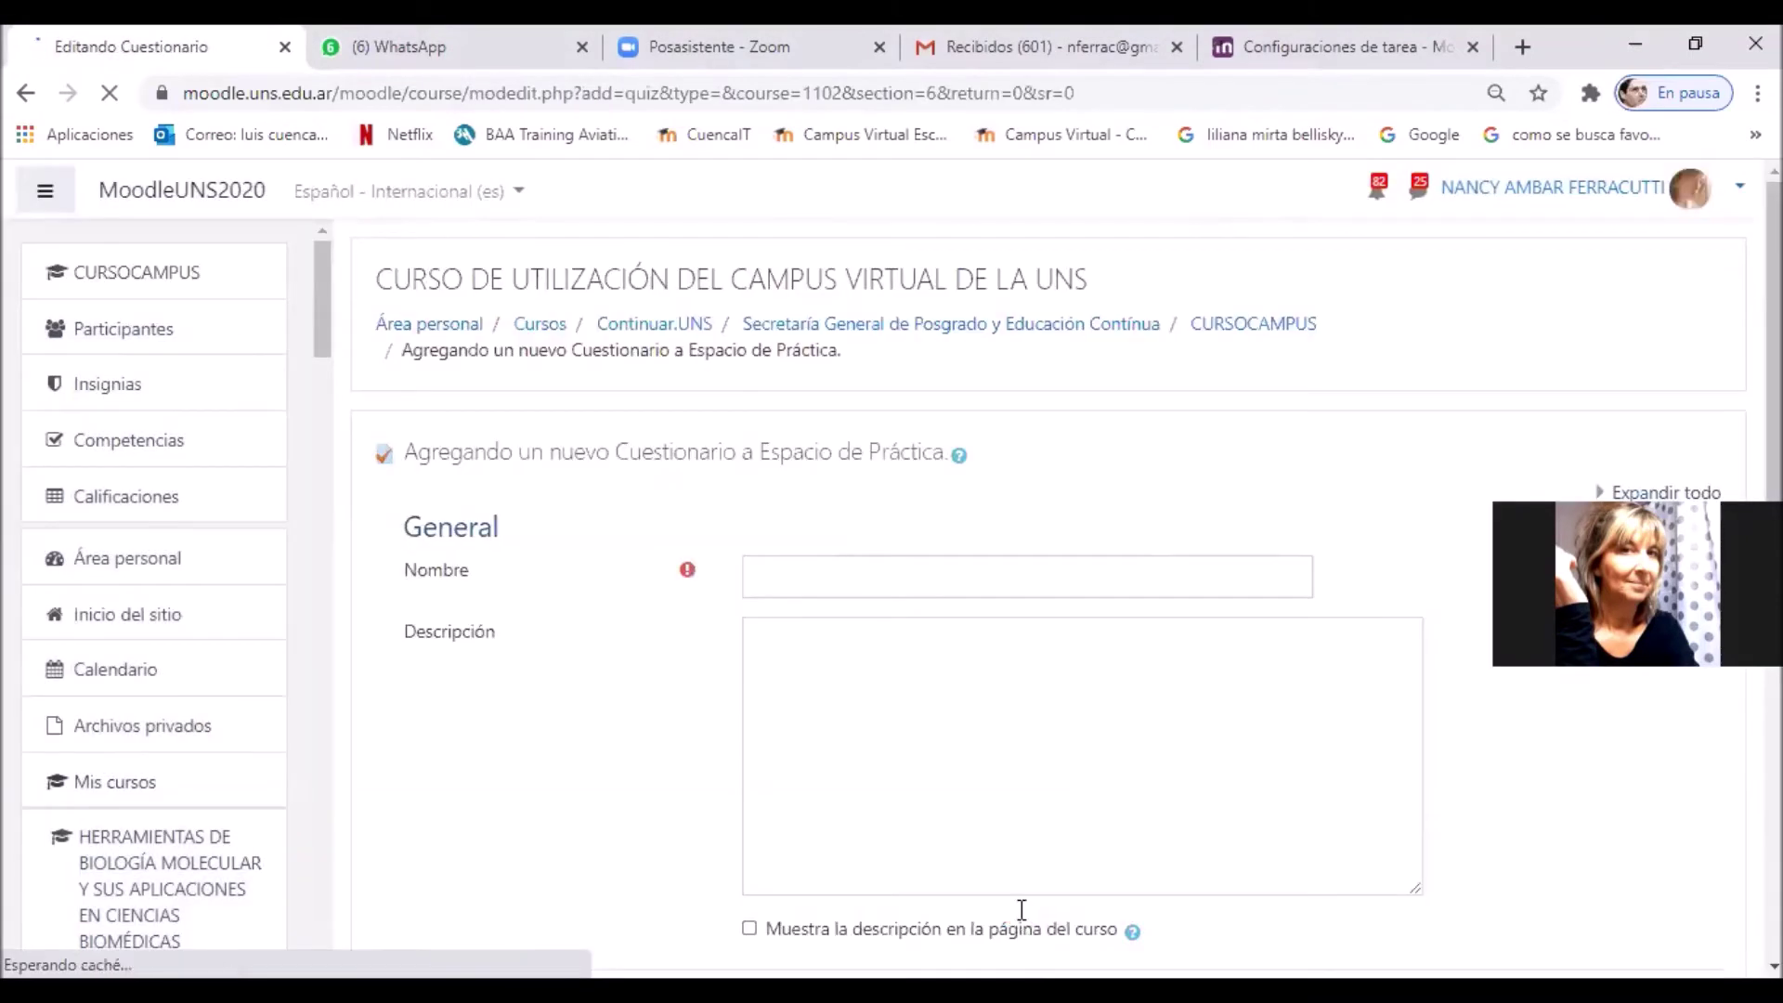
Step: Name the quiz 'Cuestionario sobre el SIED'
click(797, 593)
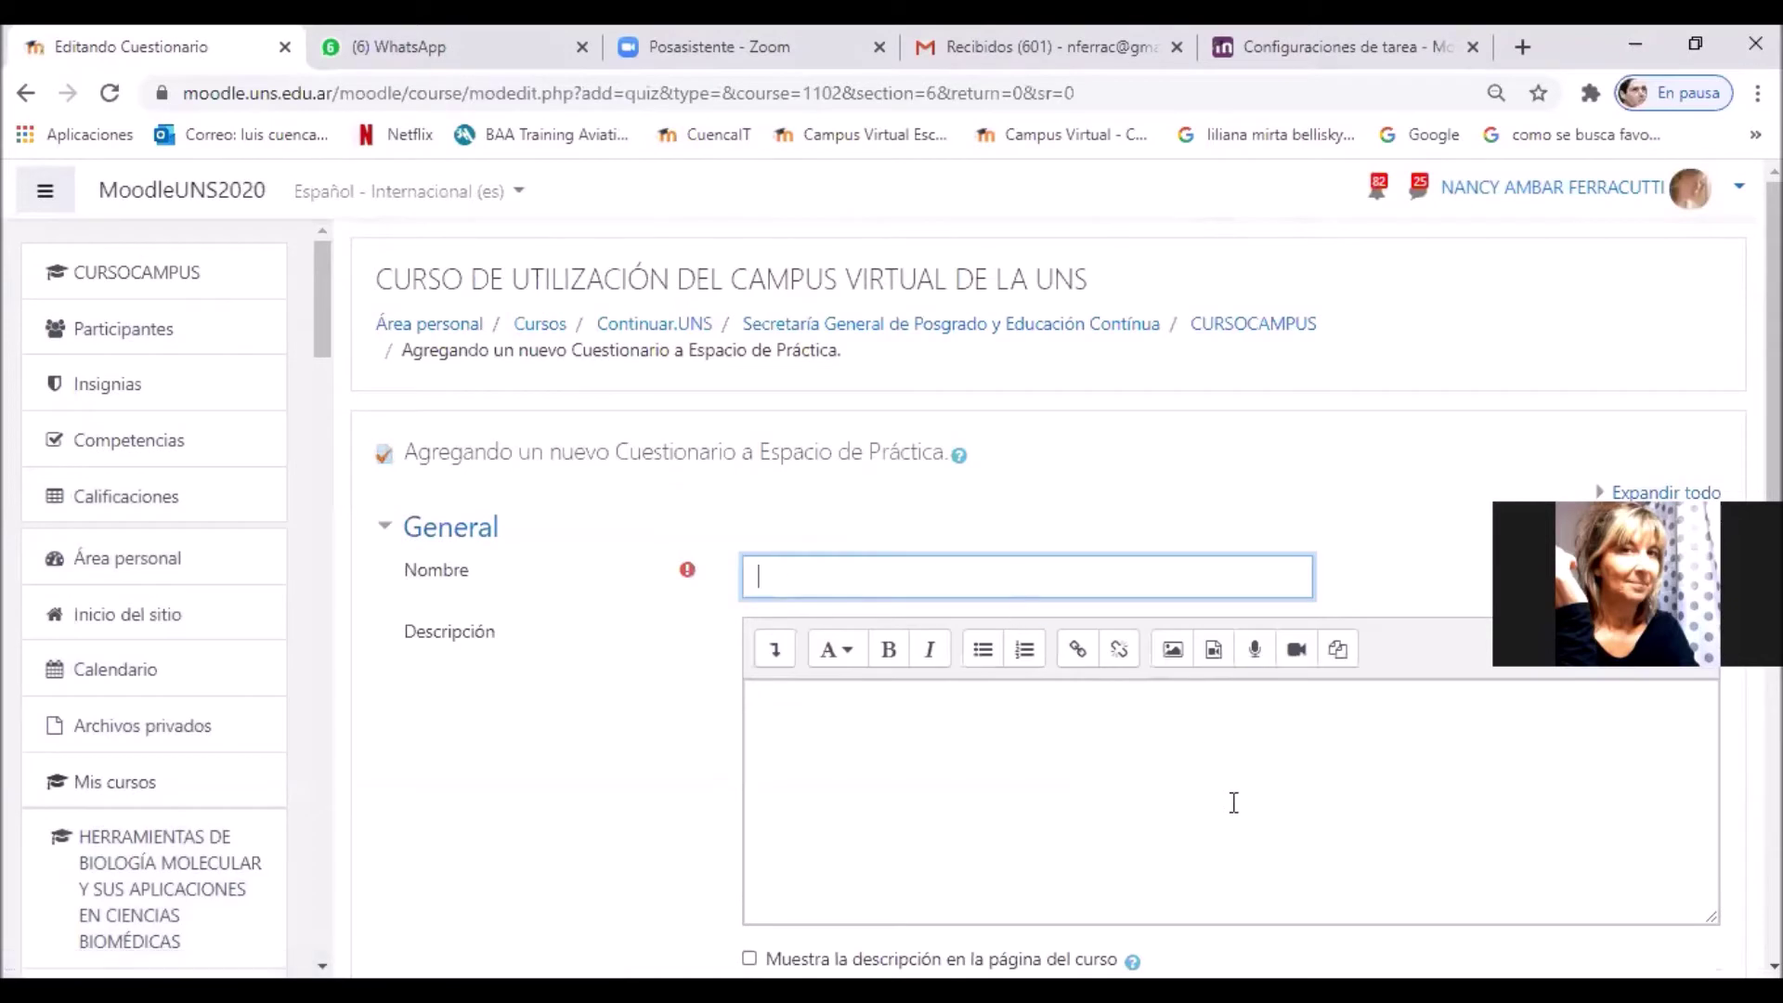
text(Cuestionario sobre el SIED)
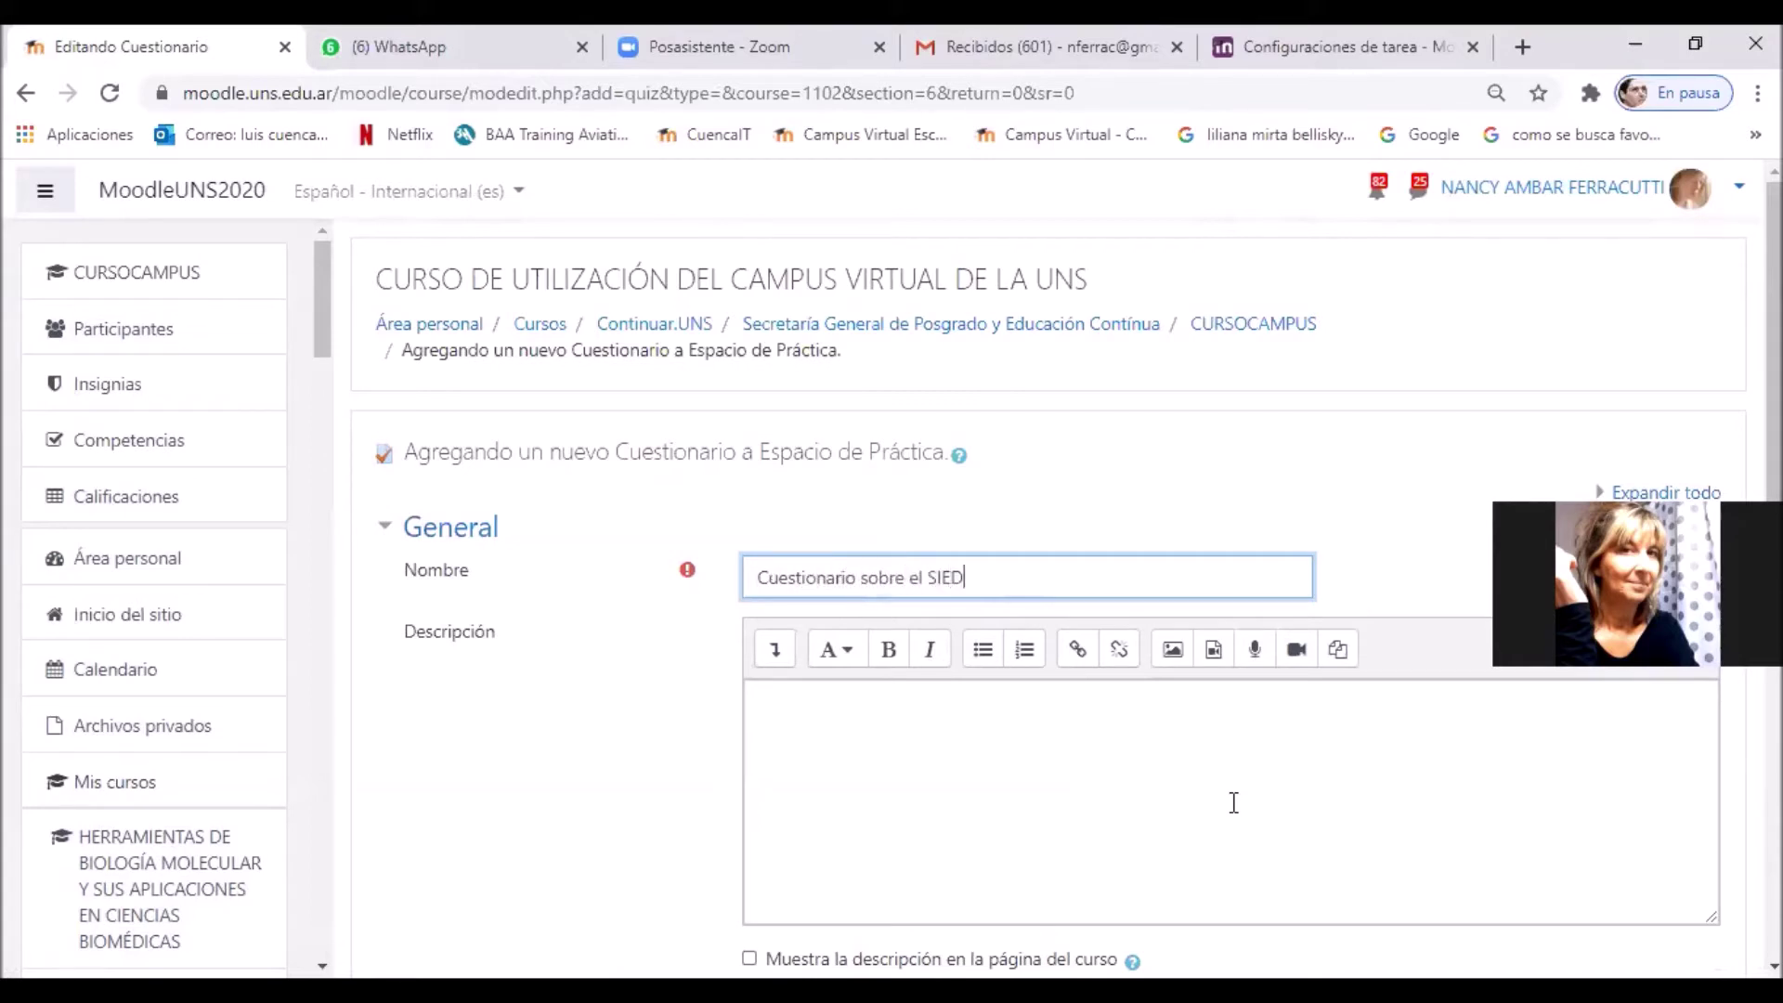
click(1027, 780)
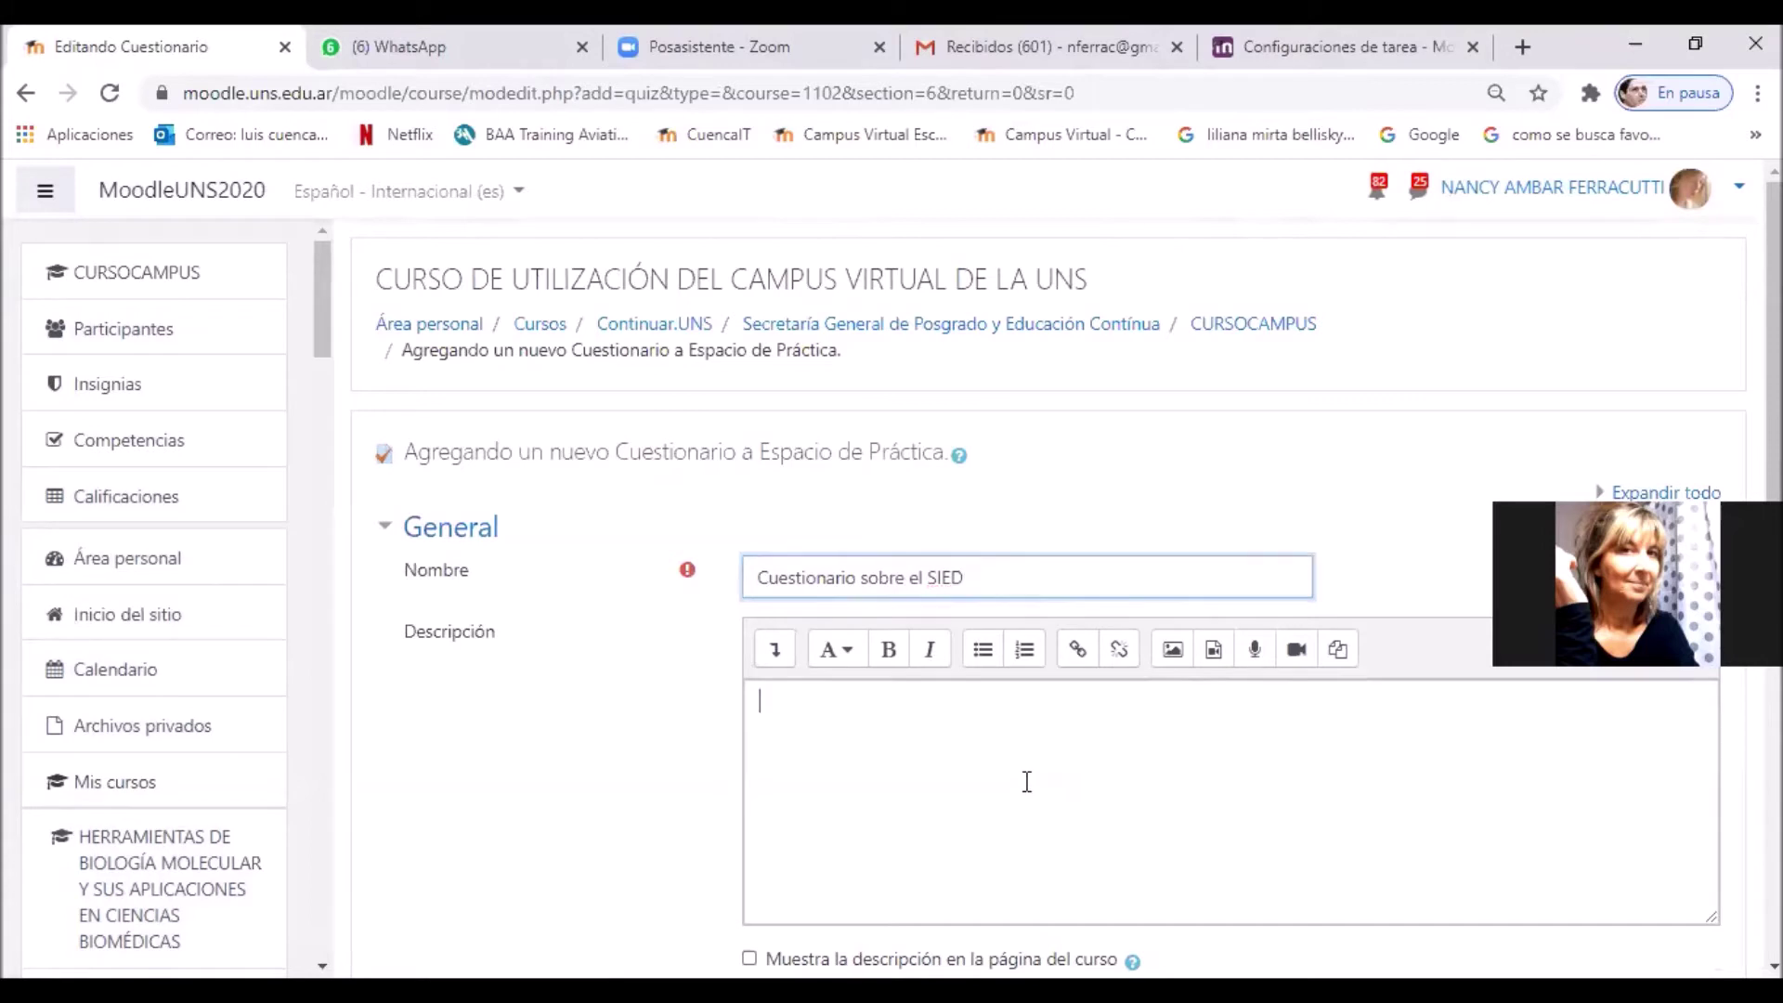
Step: In Temporalización, enable opening on 6 agosto 2020 14:33, closing on 8 agosto, and a time limit
scroll(1027, 781, down, 3)
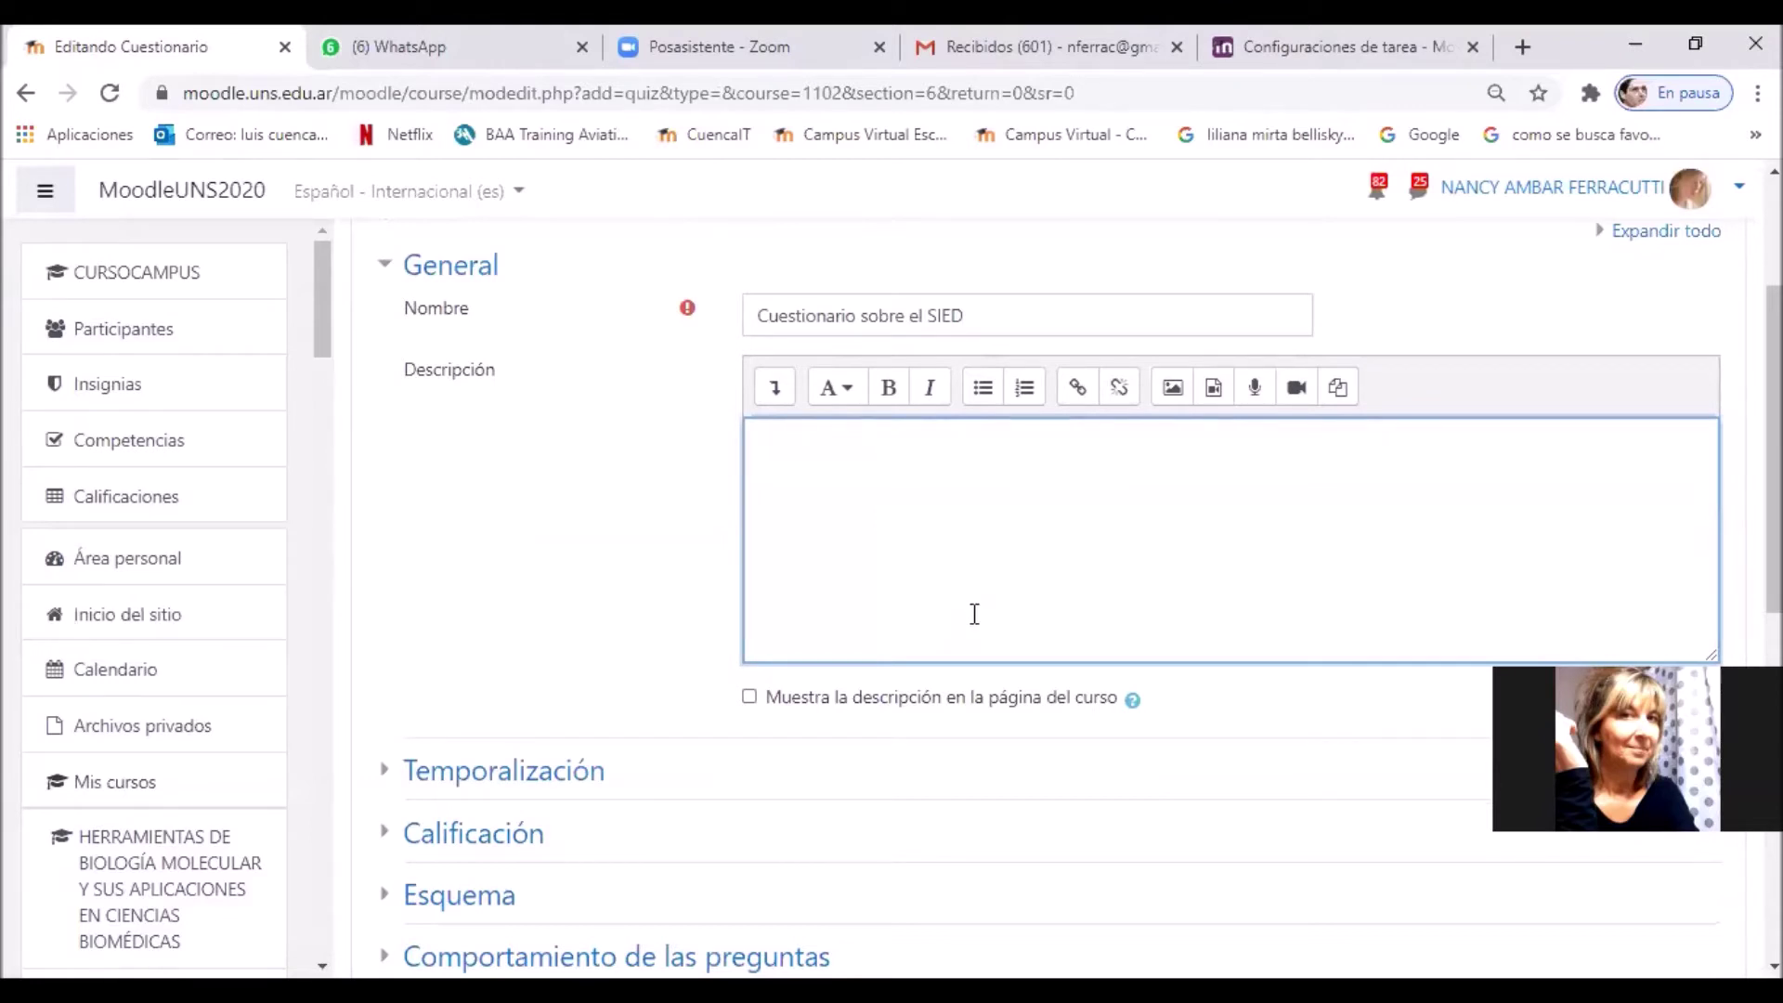
scroll(976, 618, down, 1)
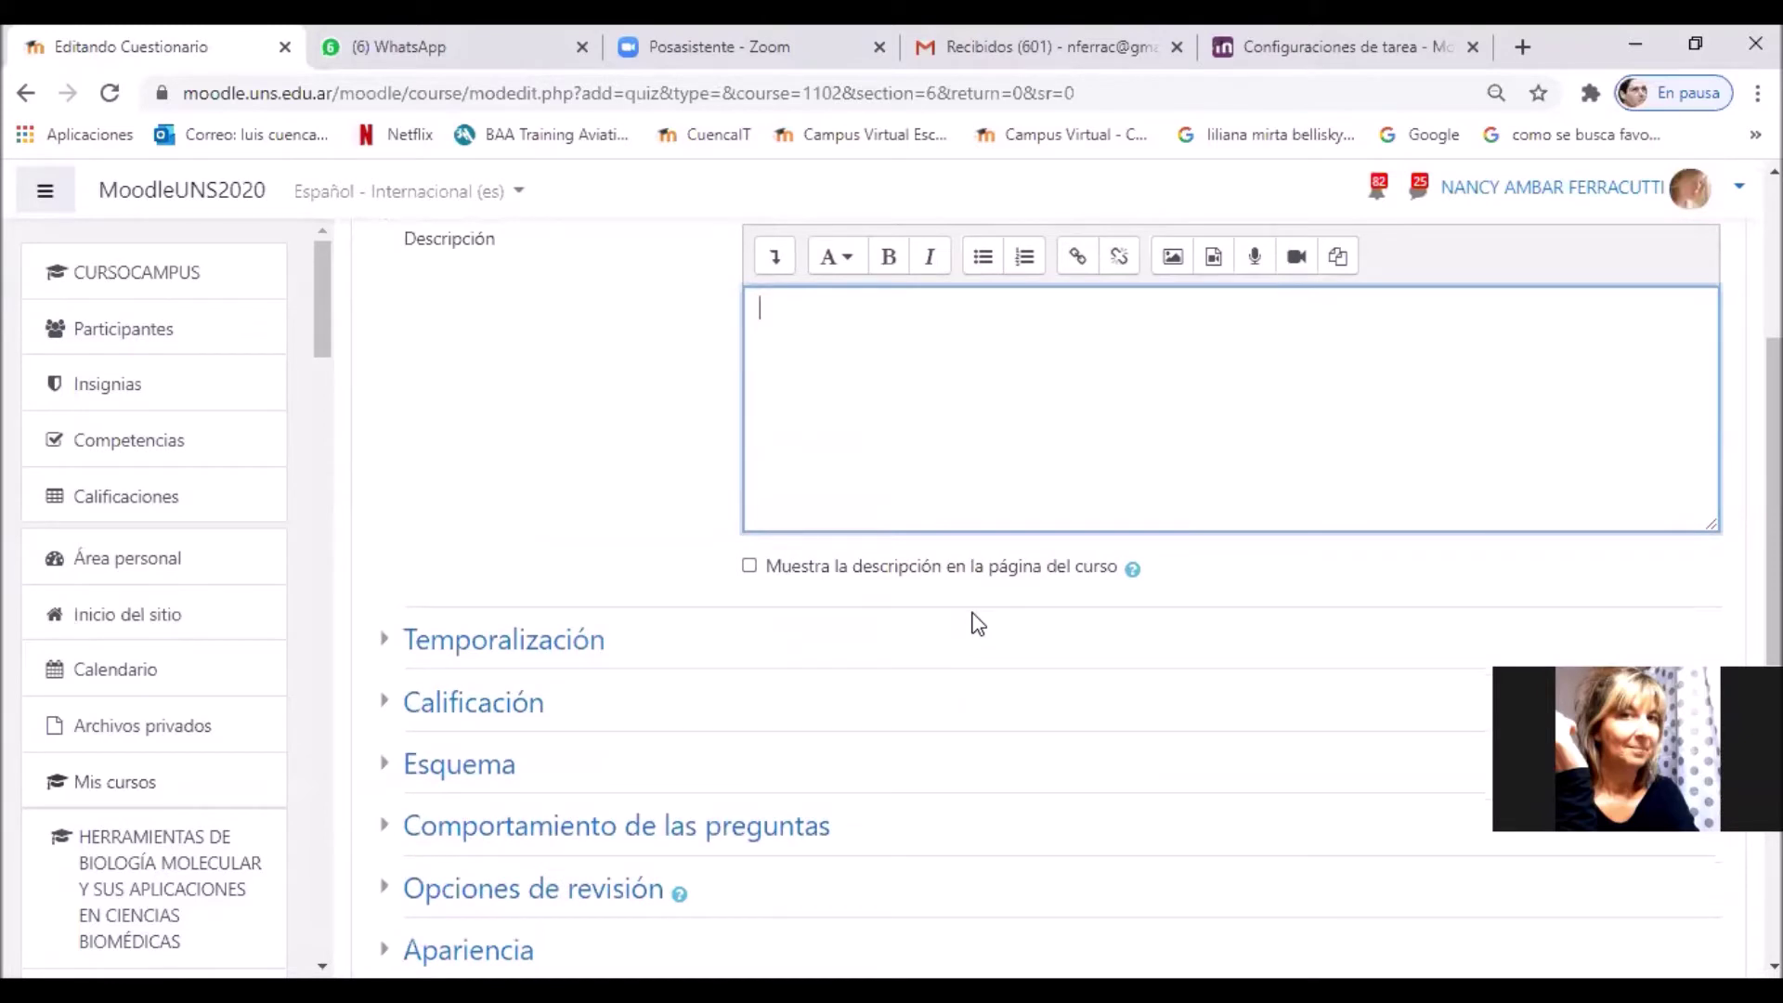
click(583, 650)
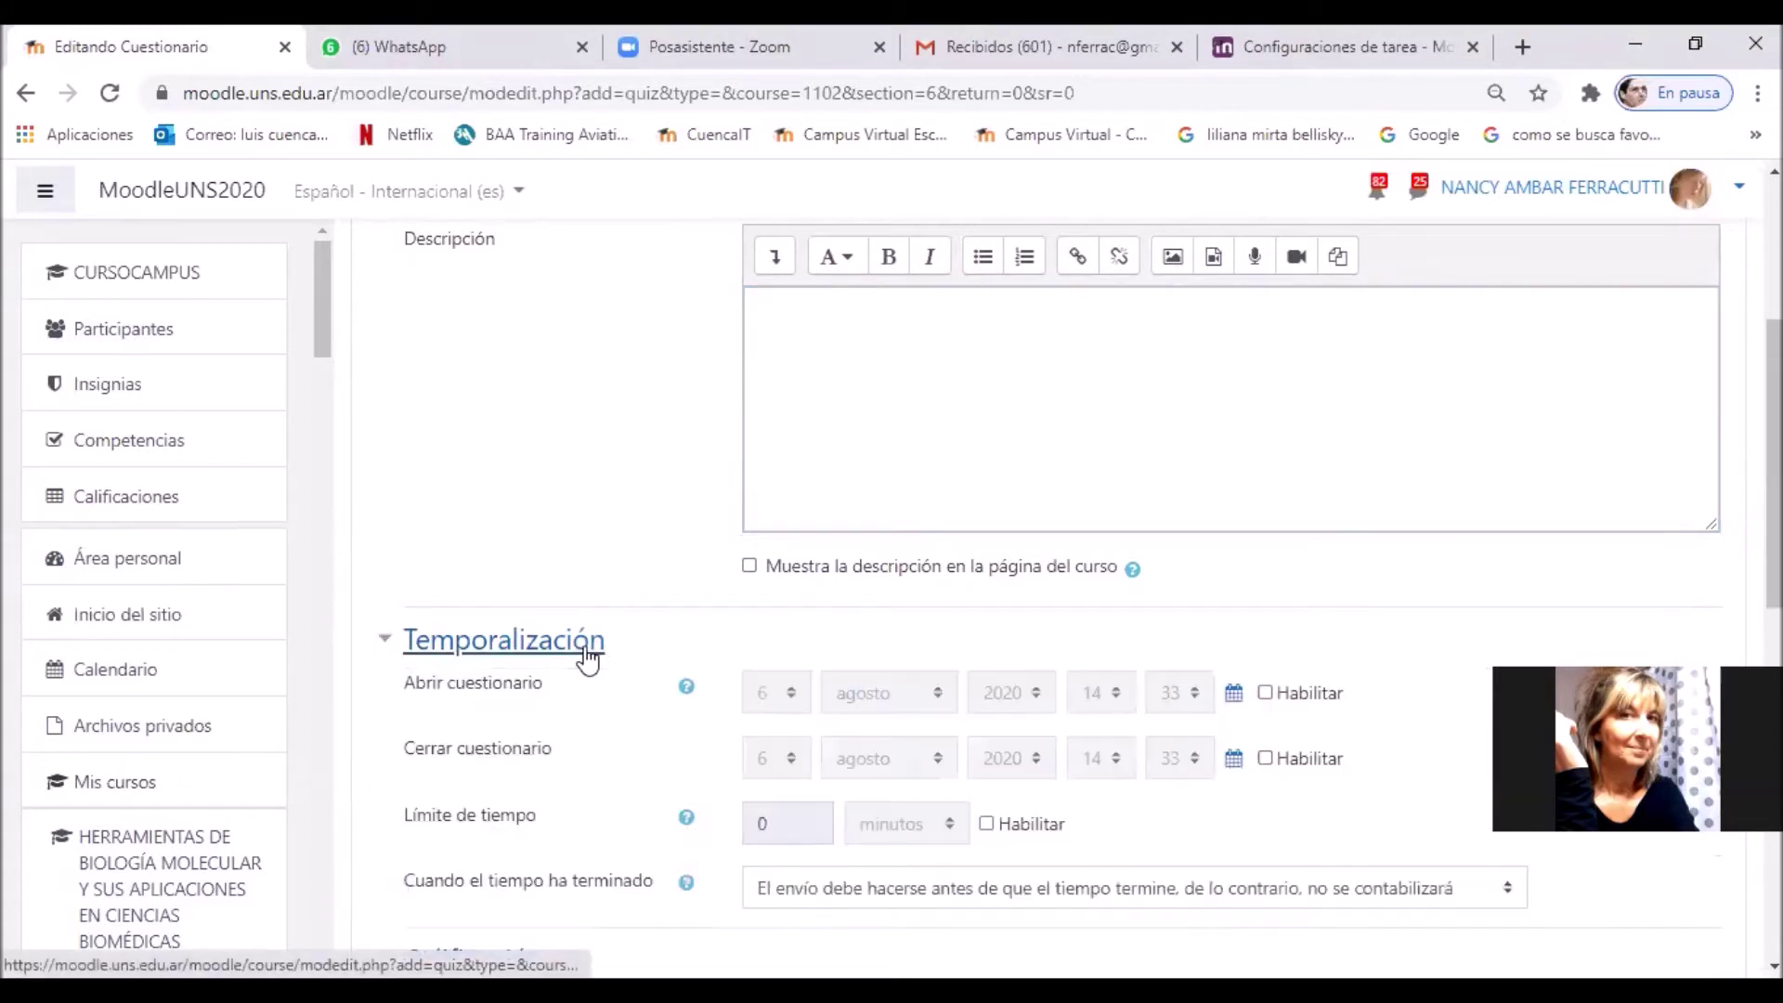
click(1264, 694)
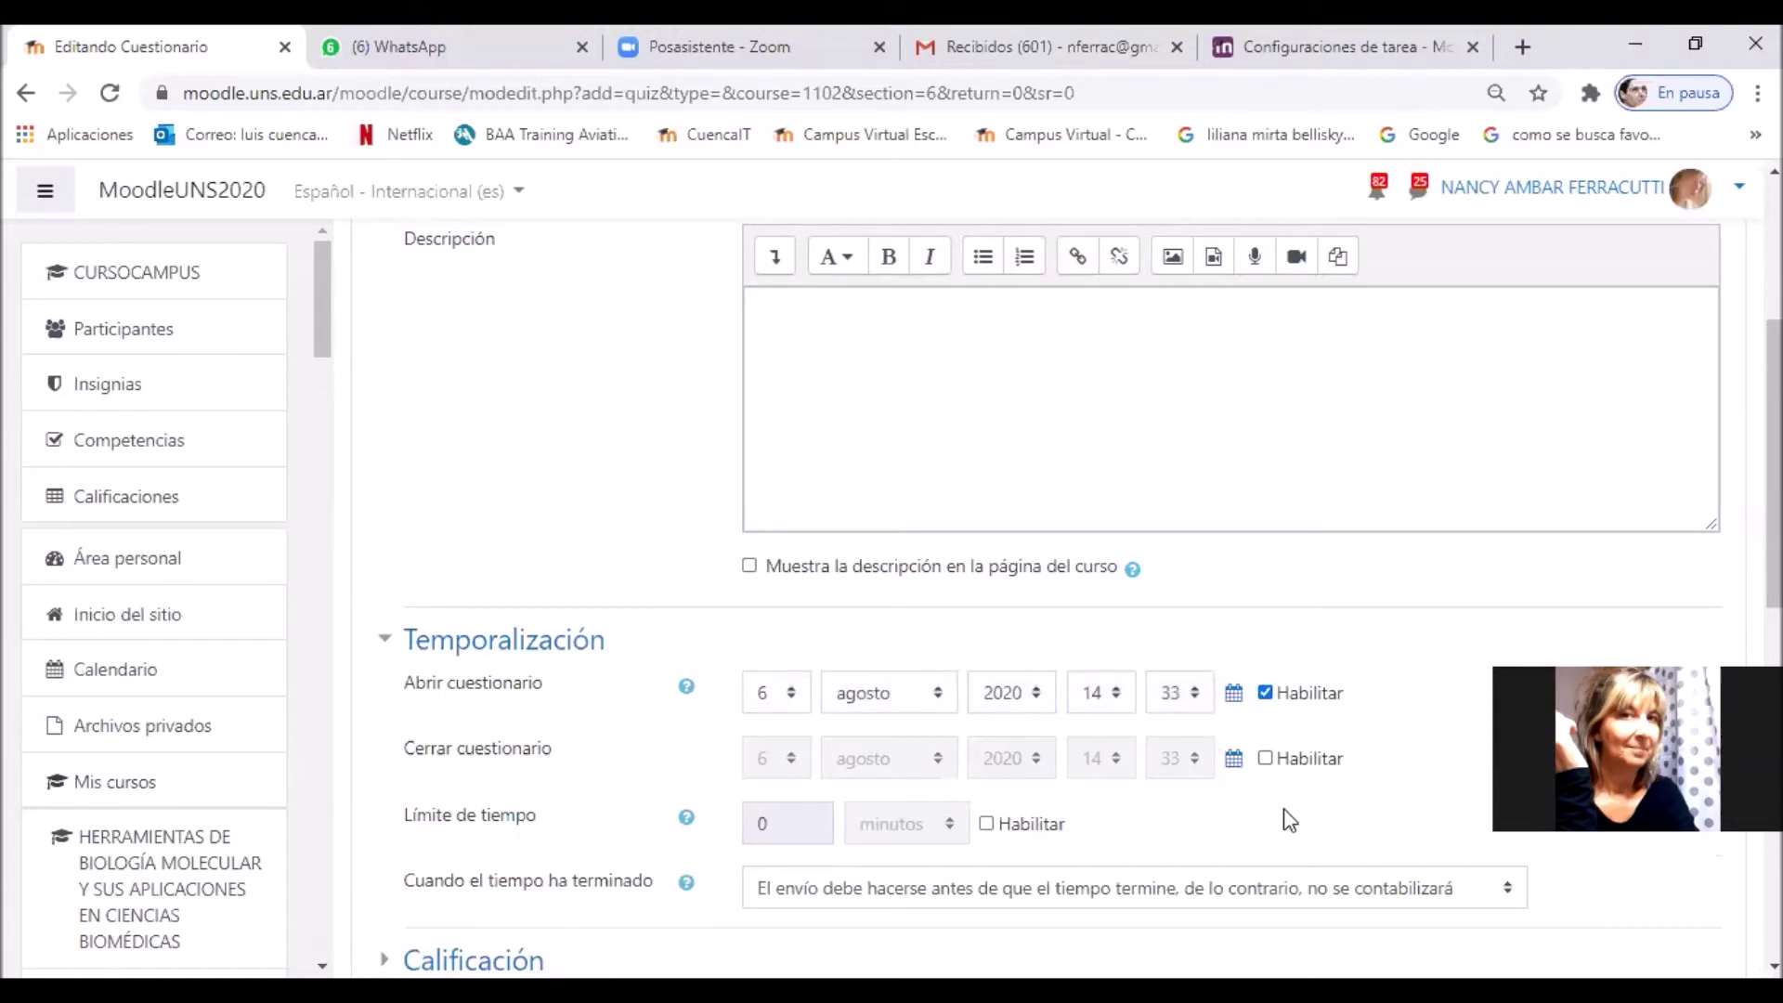
click(1265, 758)
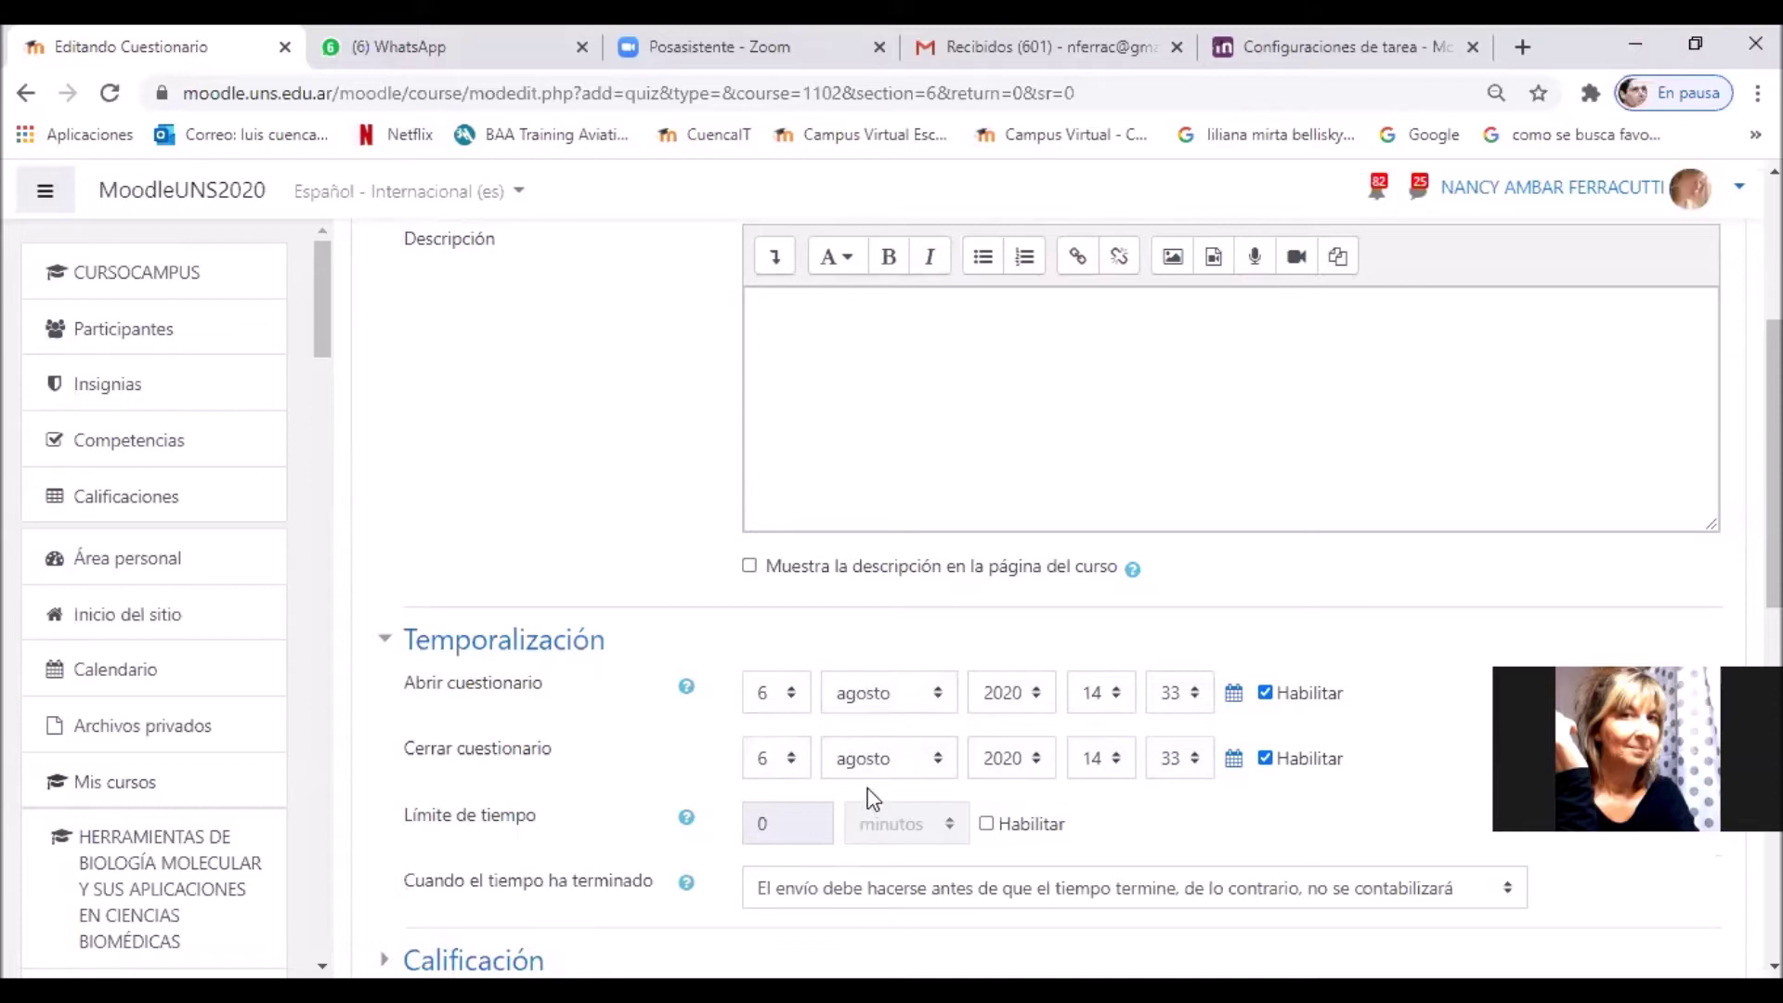
click(791, 767)
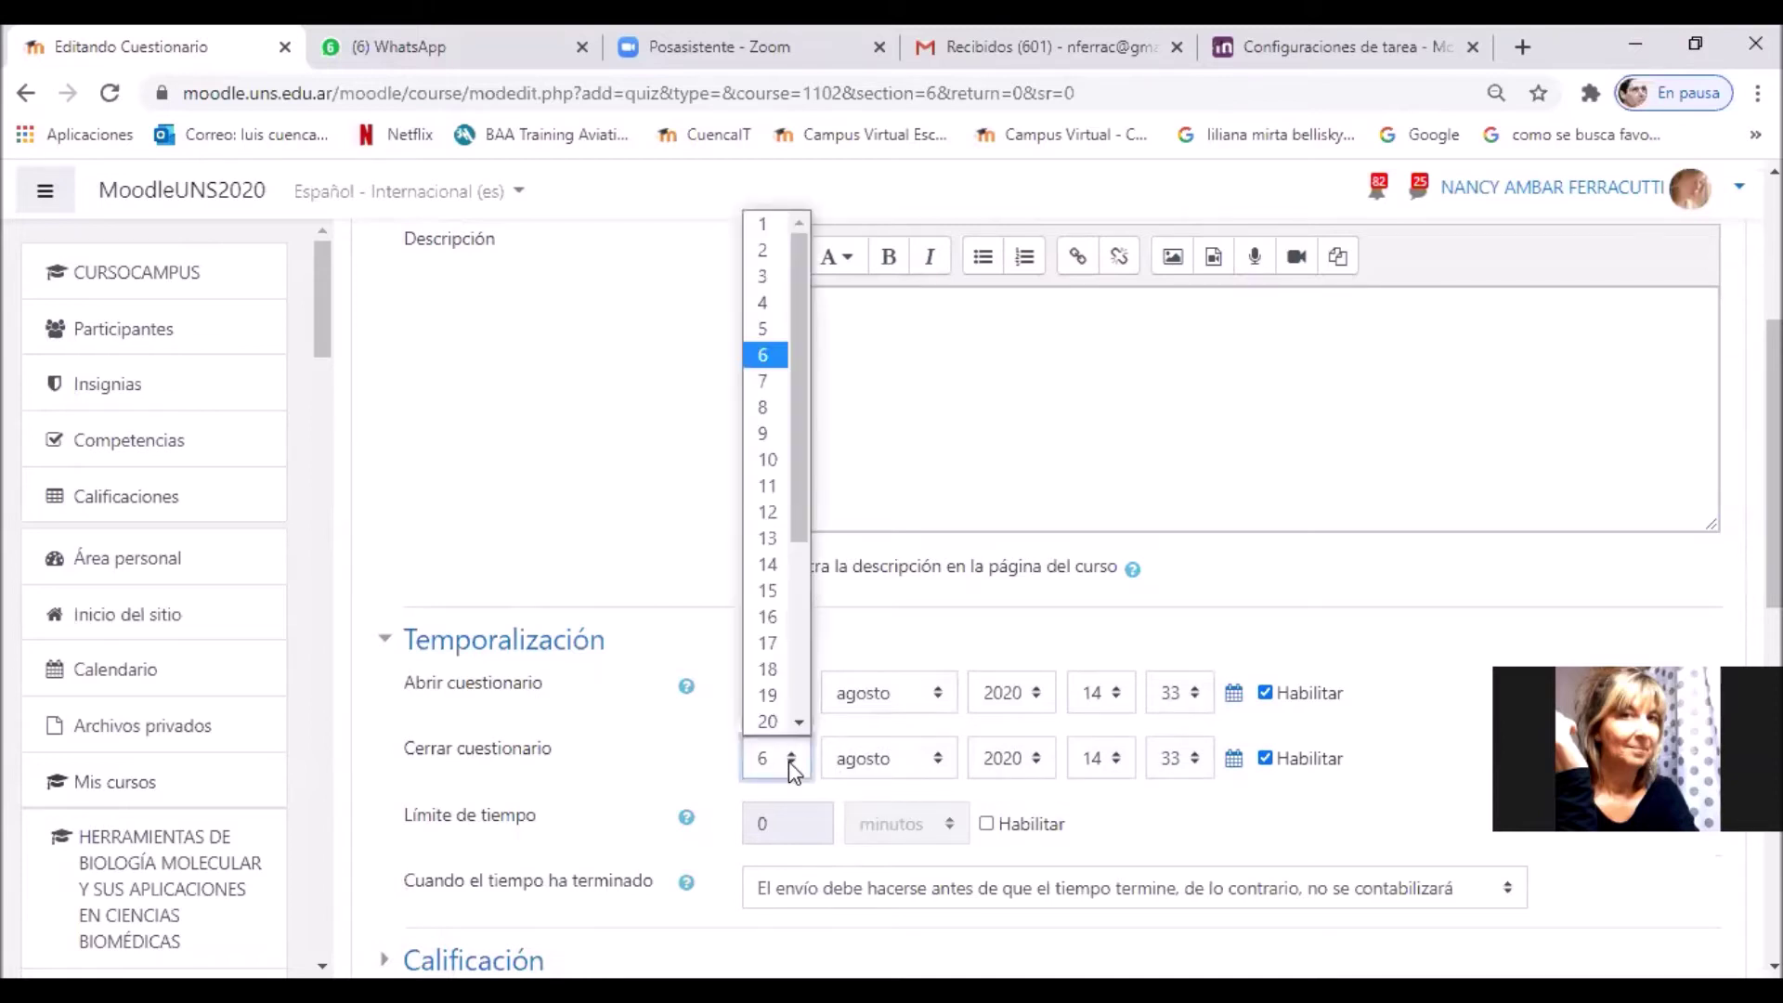
click(783, 413)
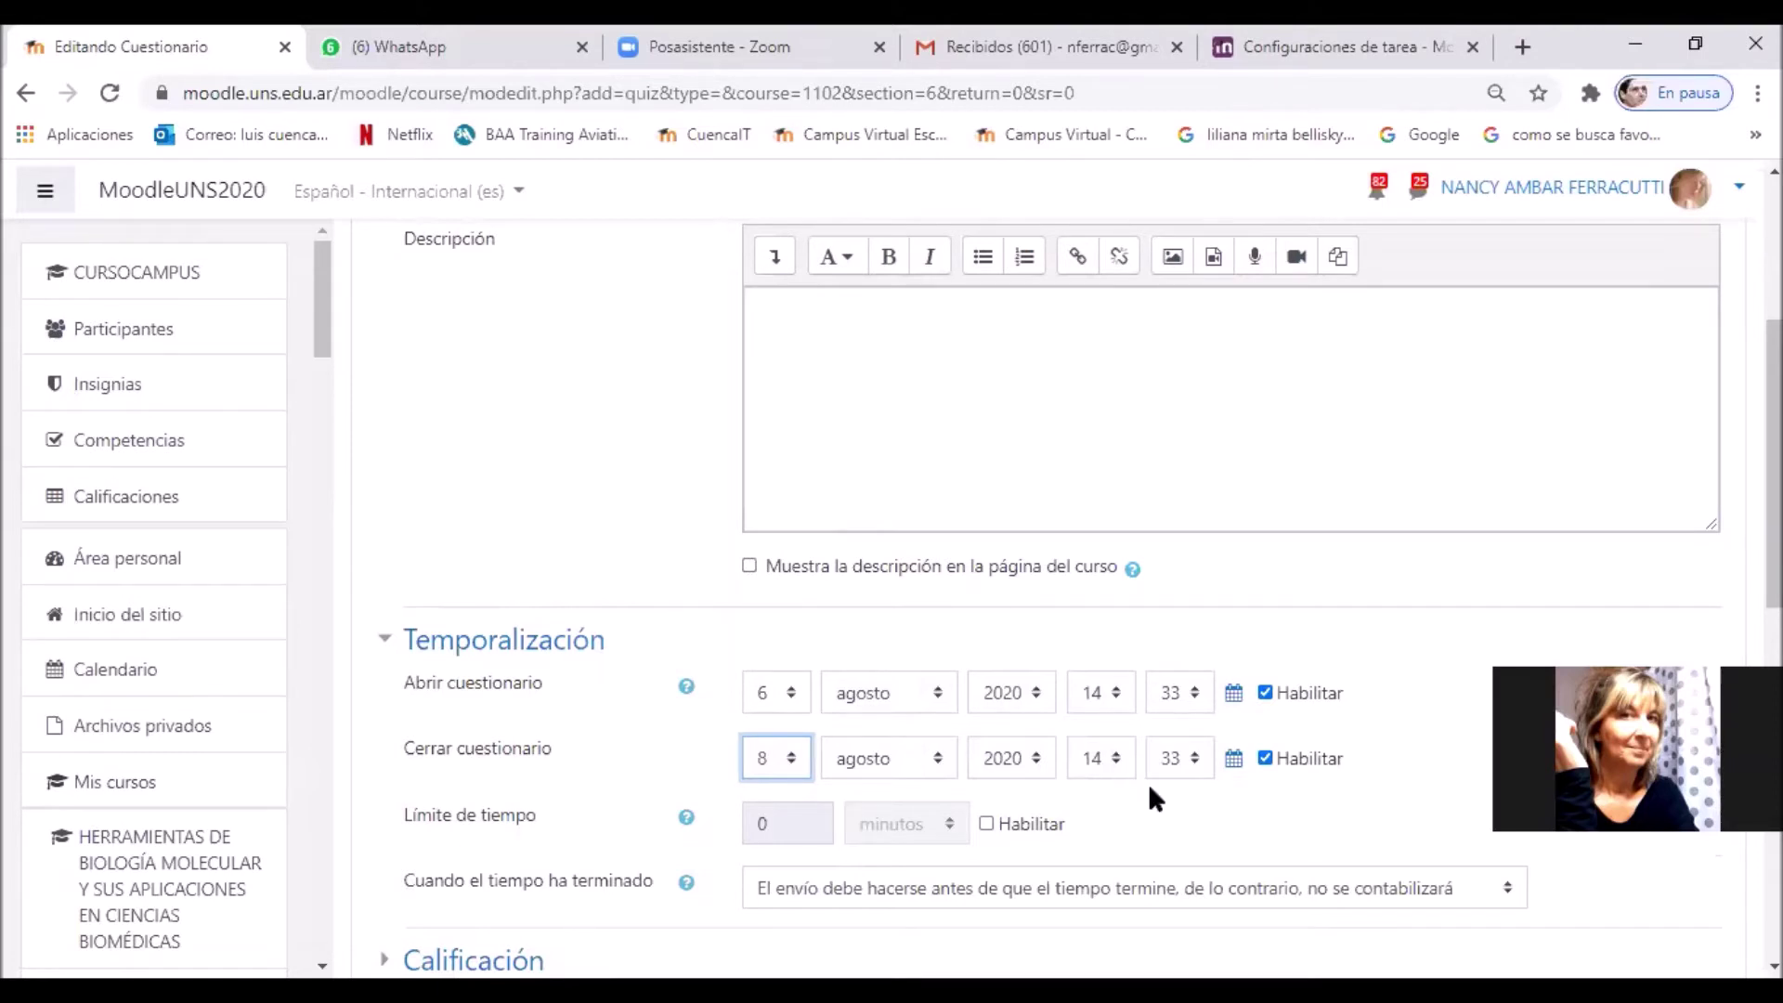
click(987, 824)
double_click(771, 825)
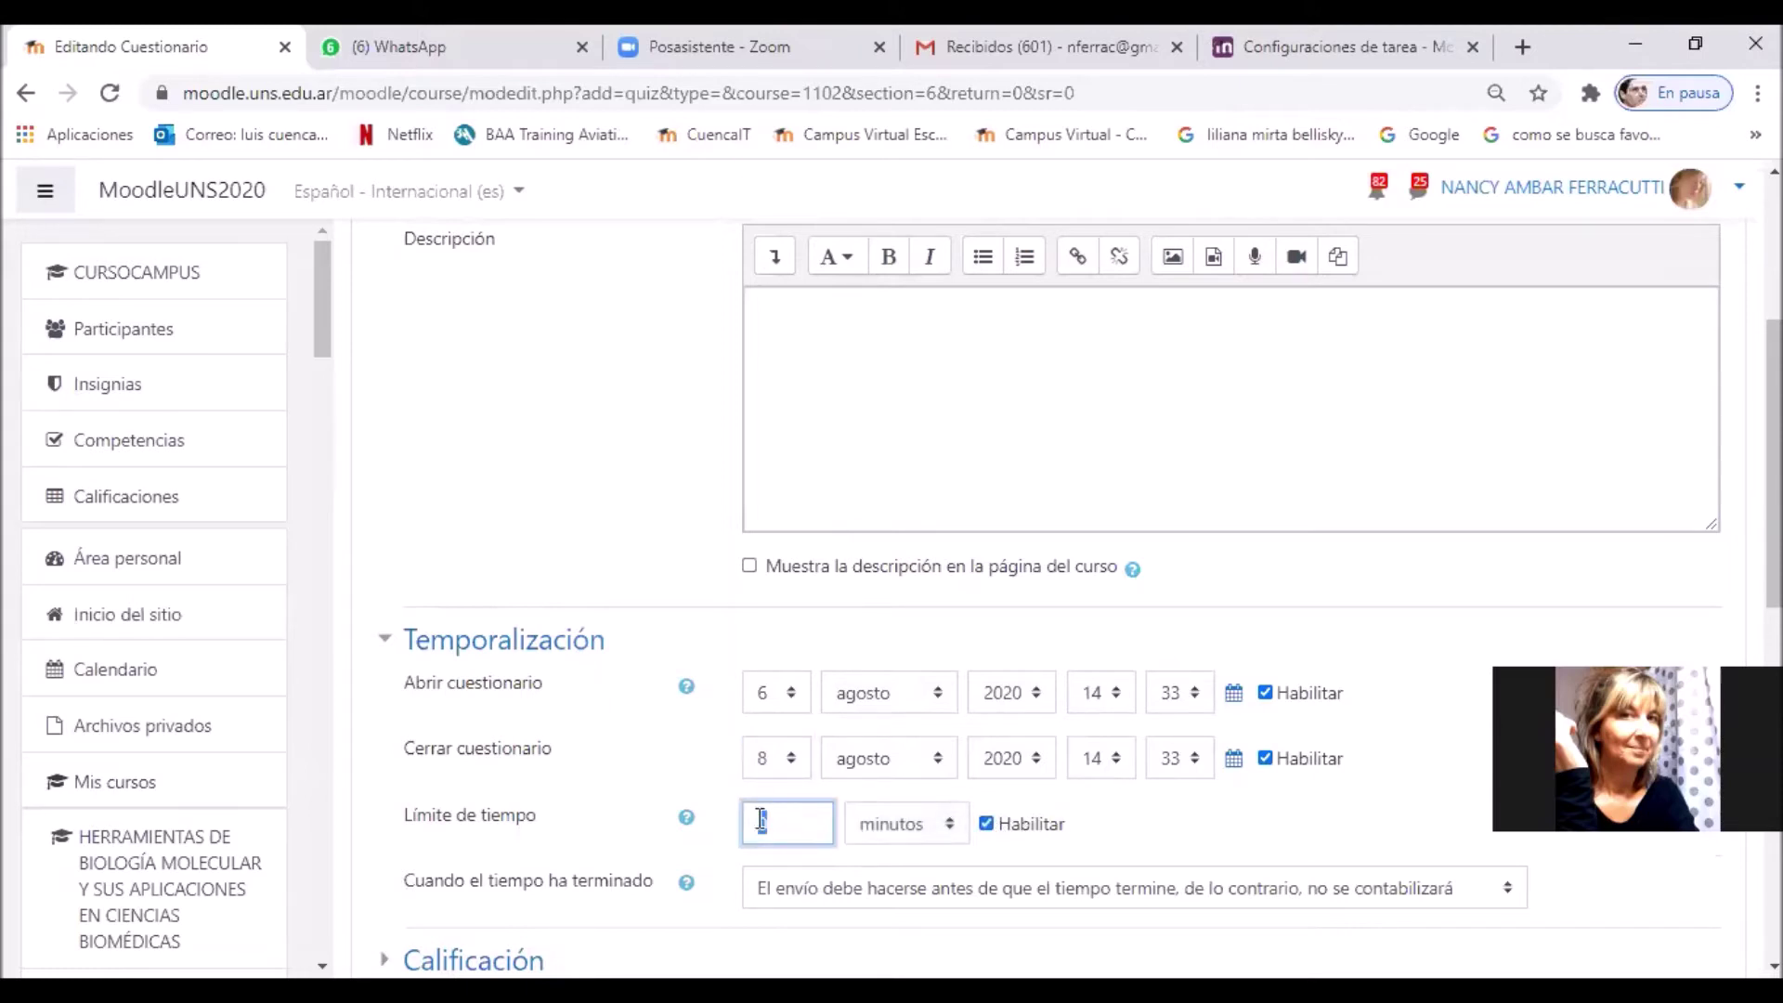
Step: Enter 10 minutos as the quiz's Límite de tiempo
text(10)
scroll(1142, 819, down, 4)
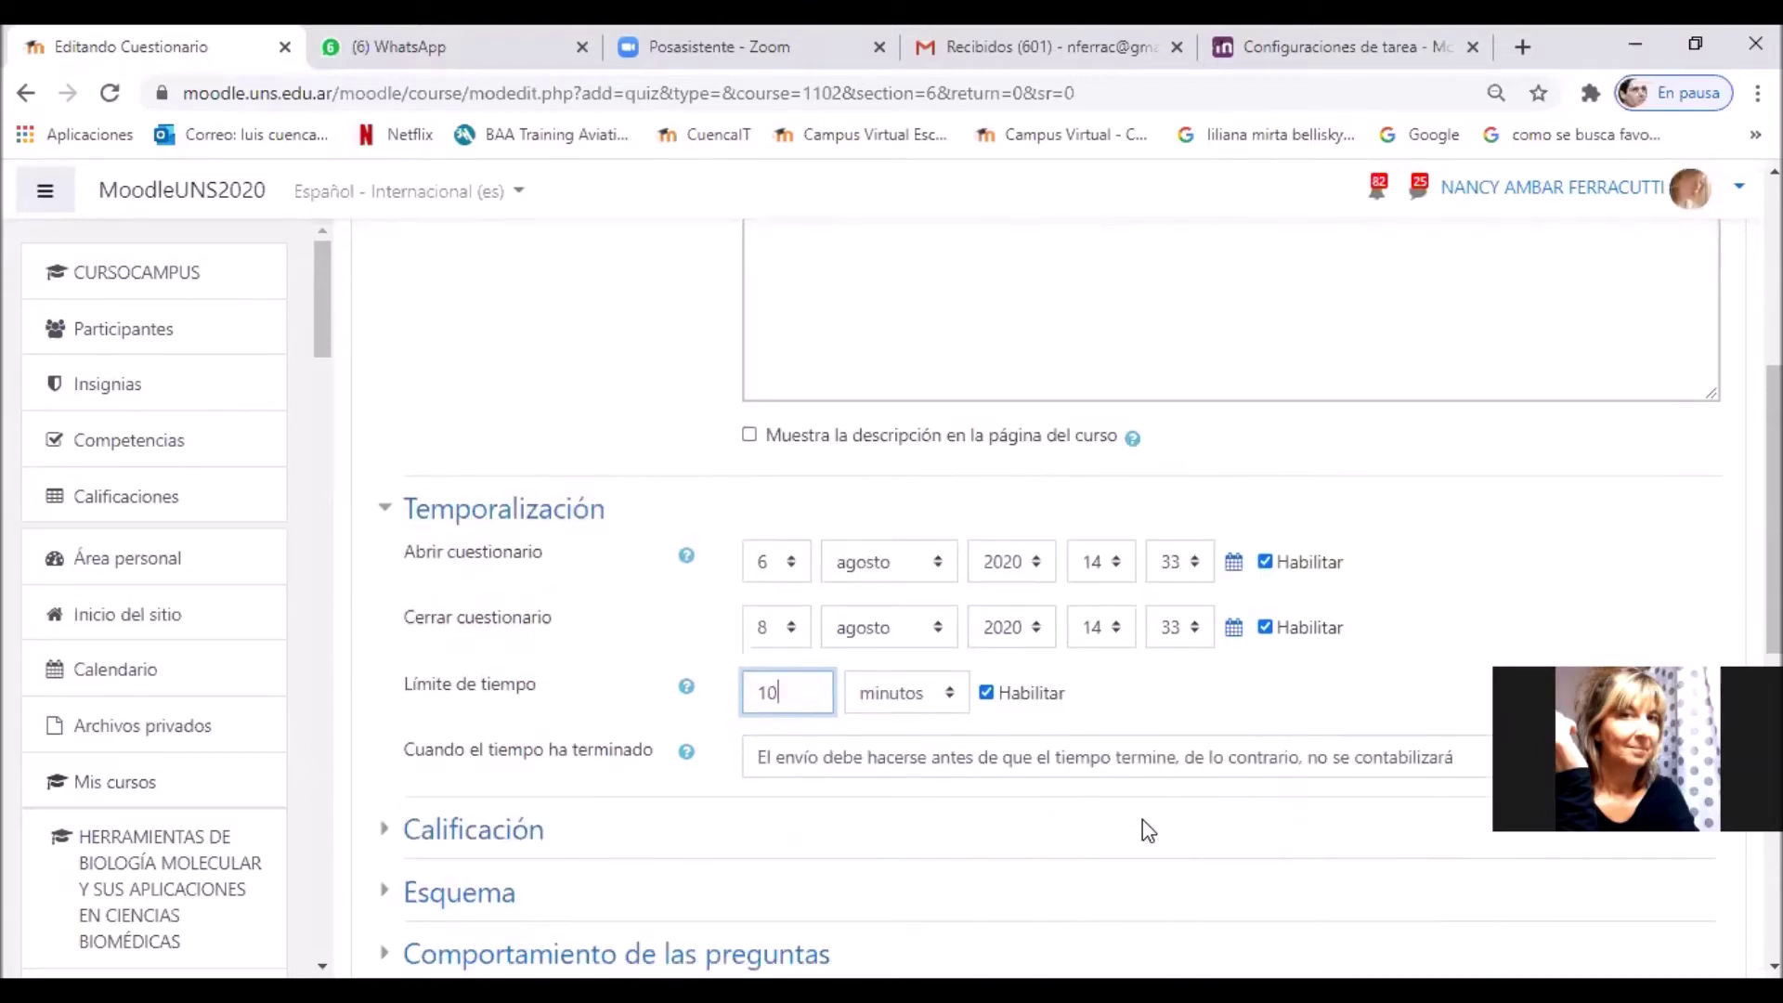
Step: Set 'Cuando el tiempo ha terminado' to 'El envío se realiza automáticamente'
click(1066, 504)
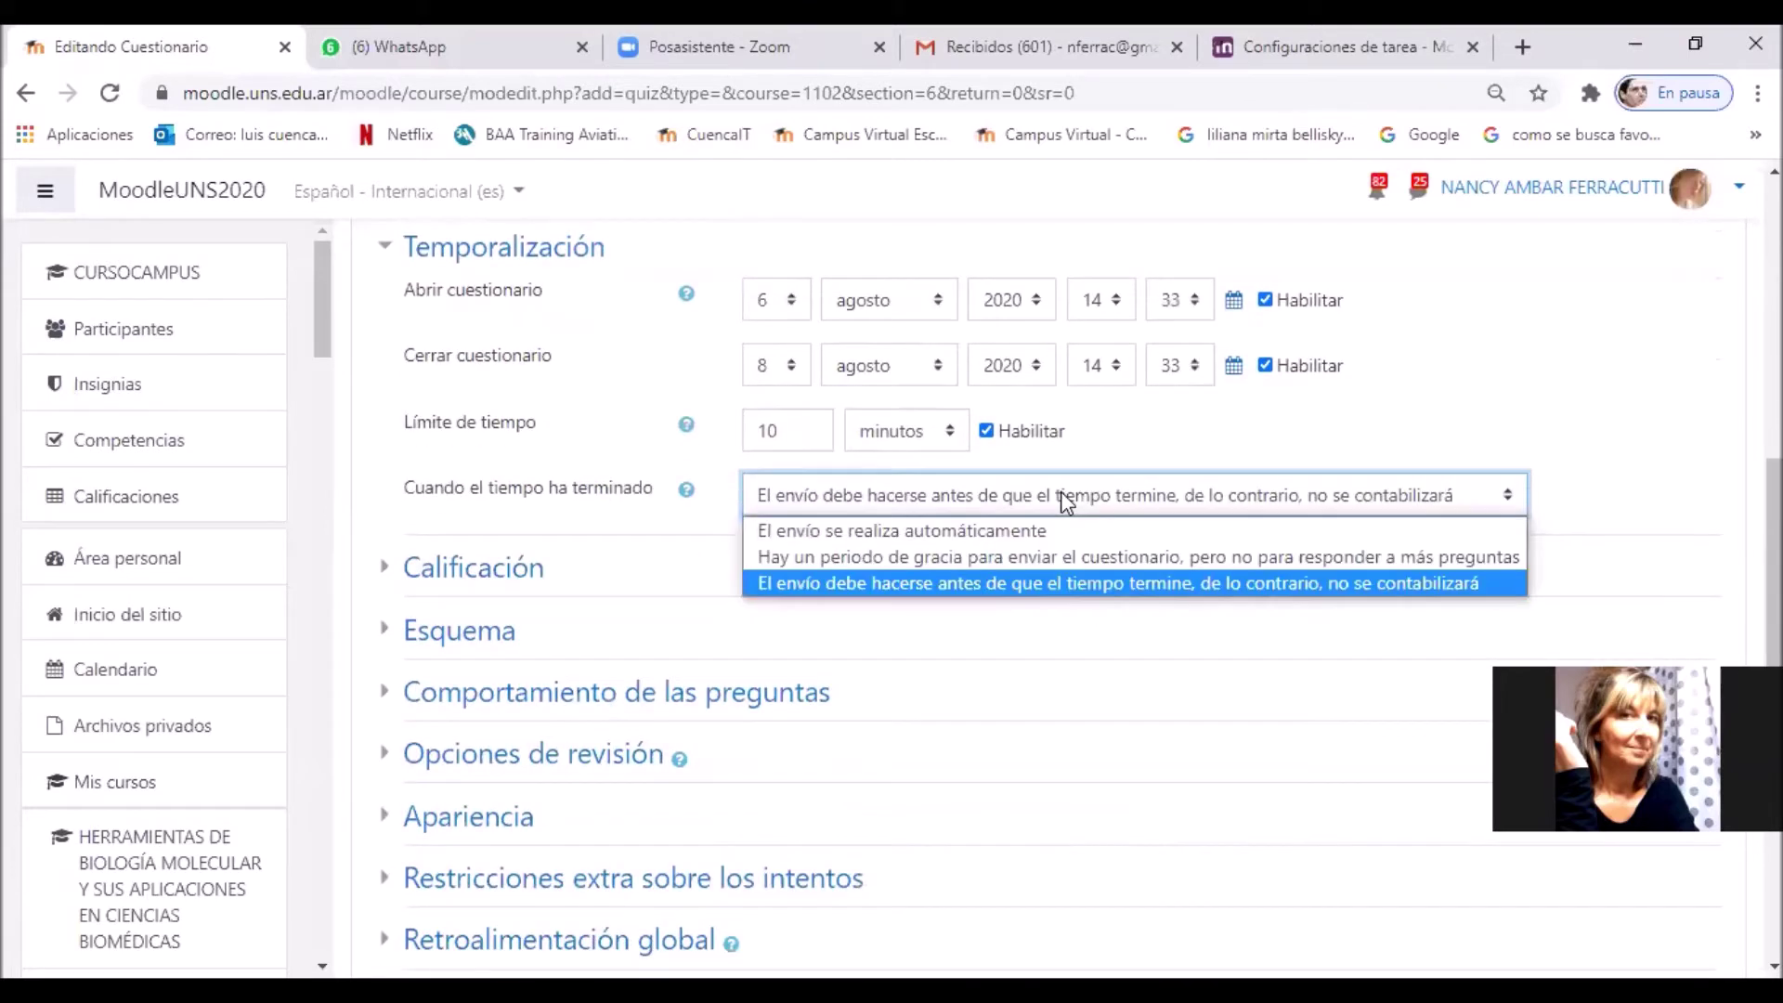
click(1065, 529)
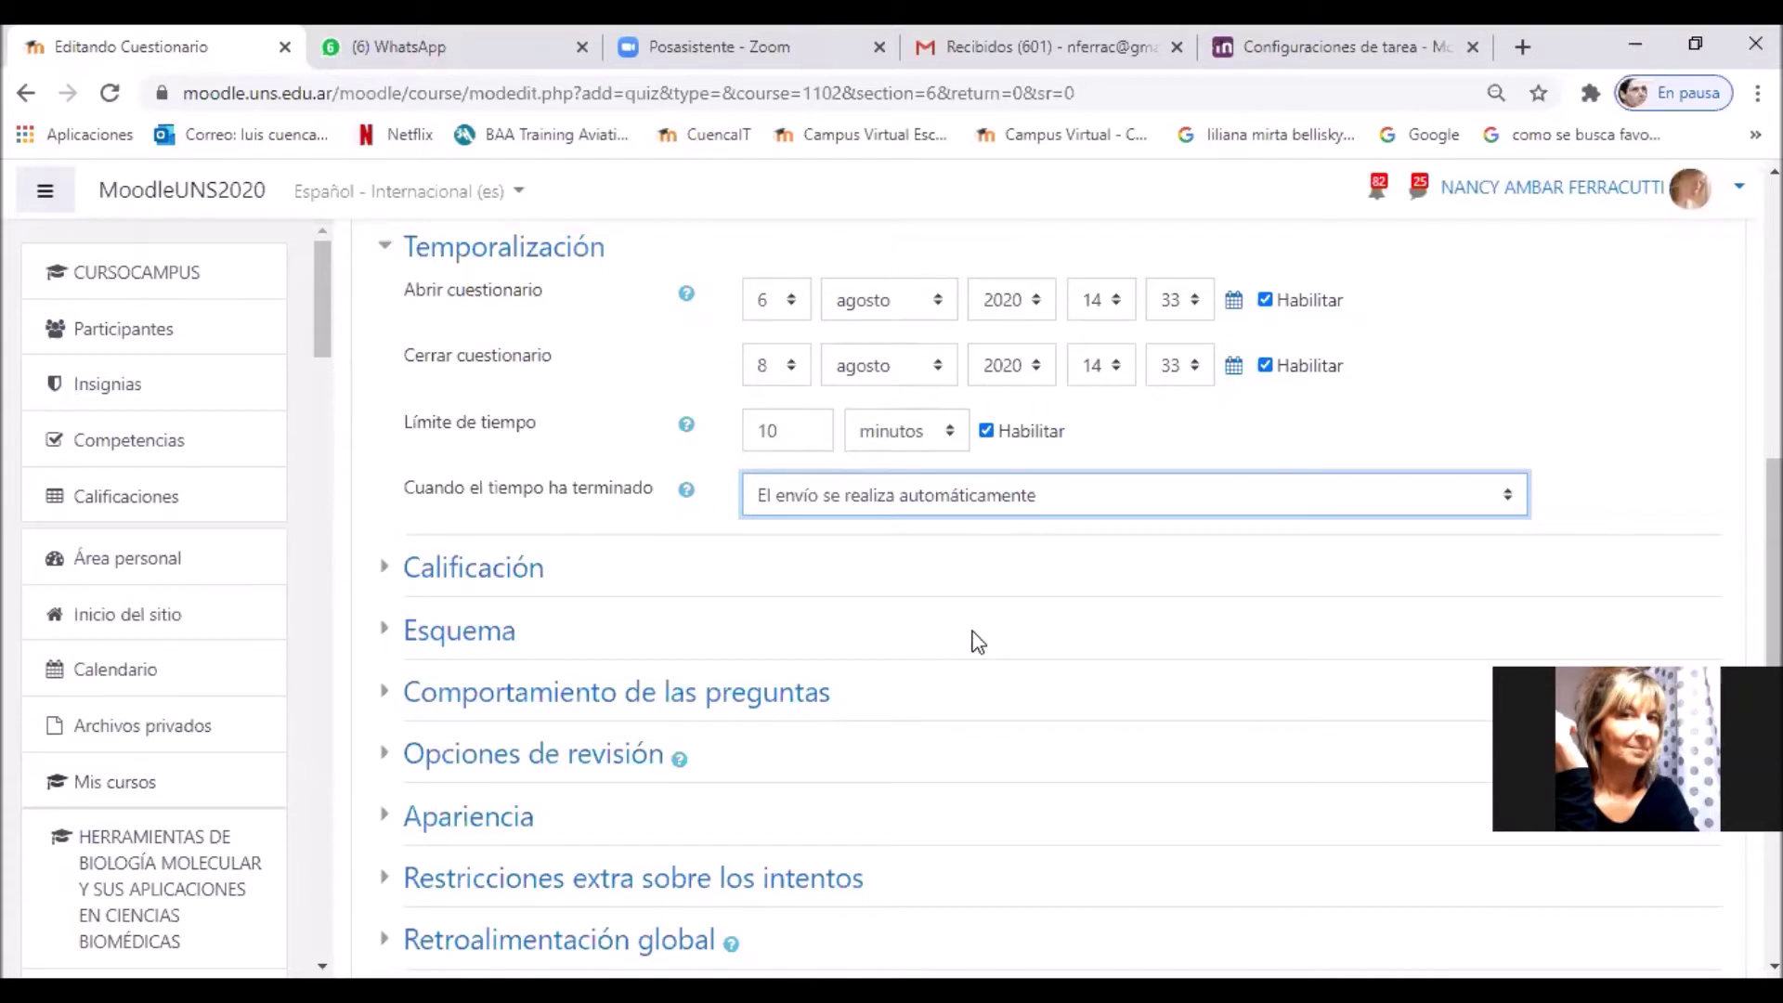
scroll(979, 631, down, 1)
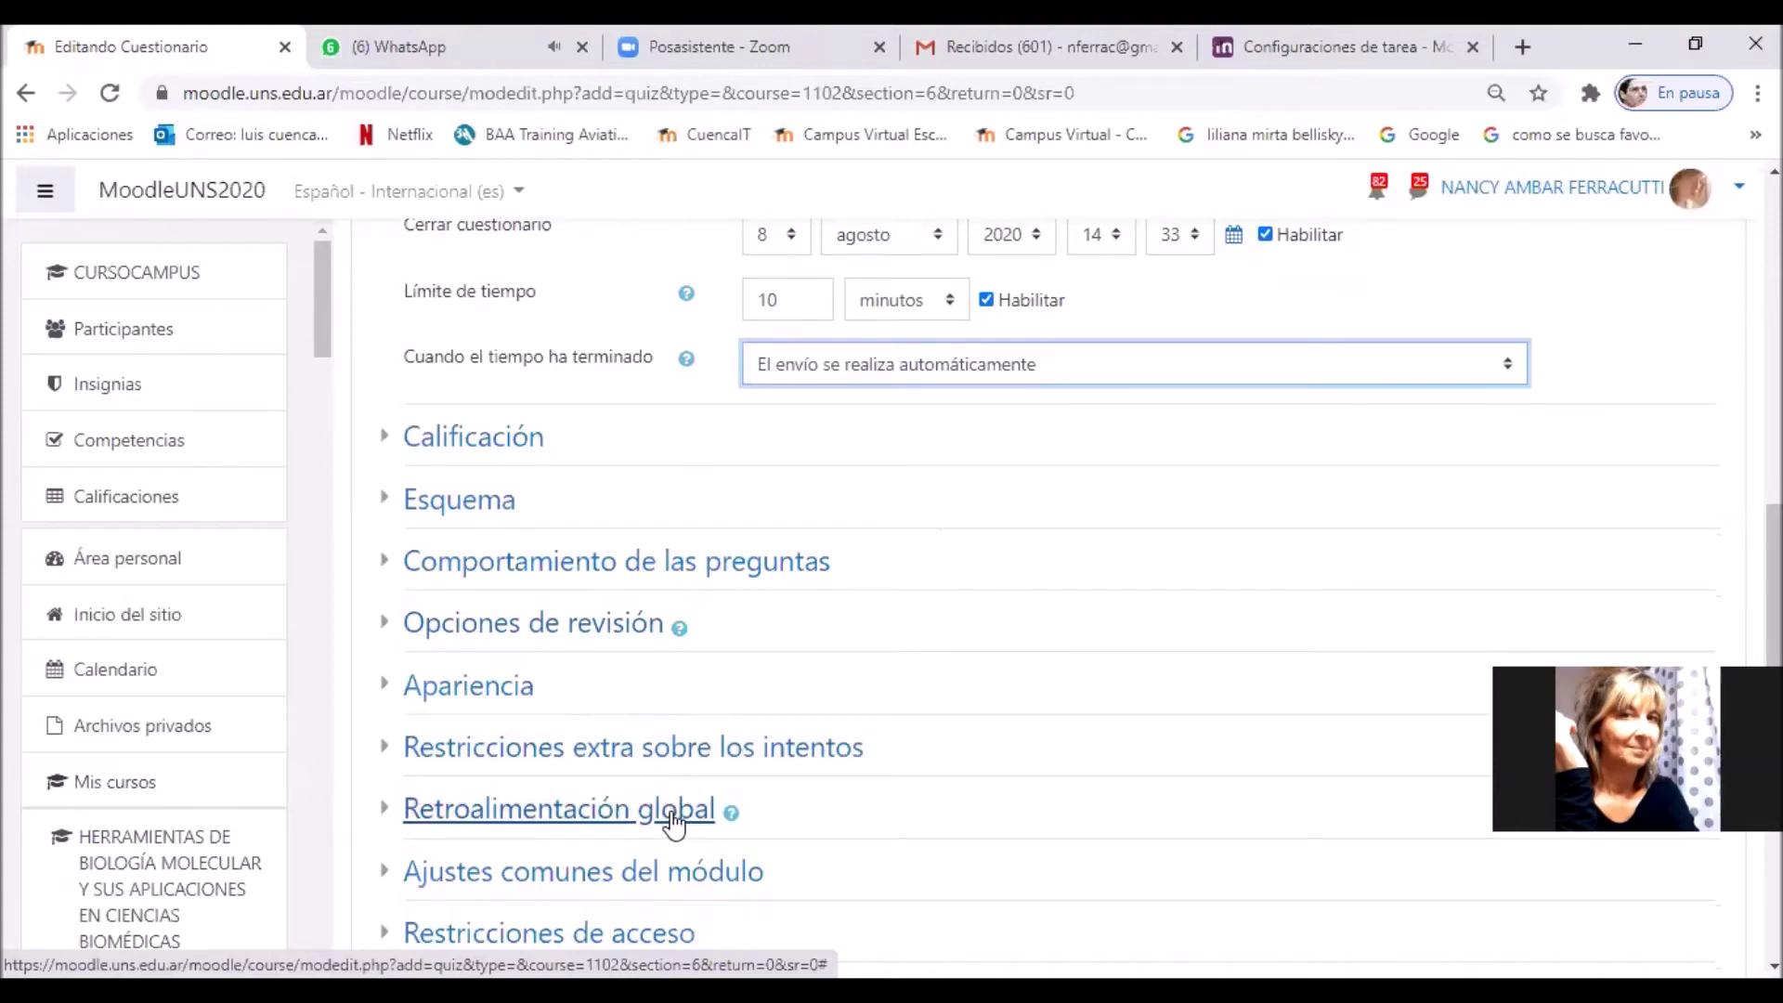
Step: Expand the Retroalimentación global and Opciones de revisión sections of the quiz form
click(675, 818)
click(641, 624)
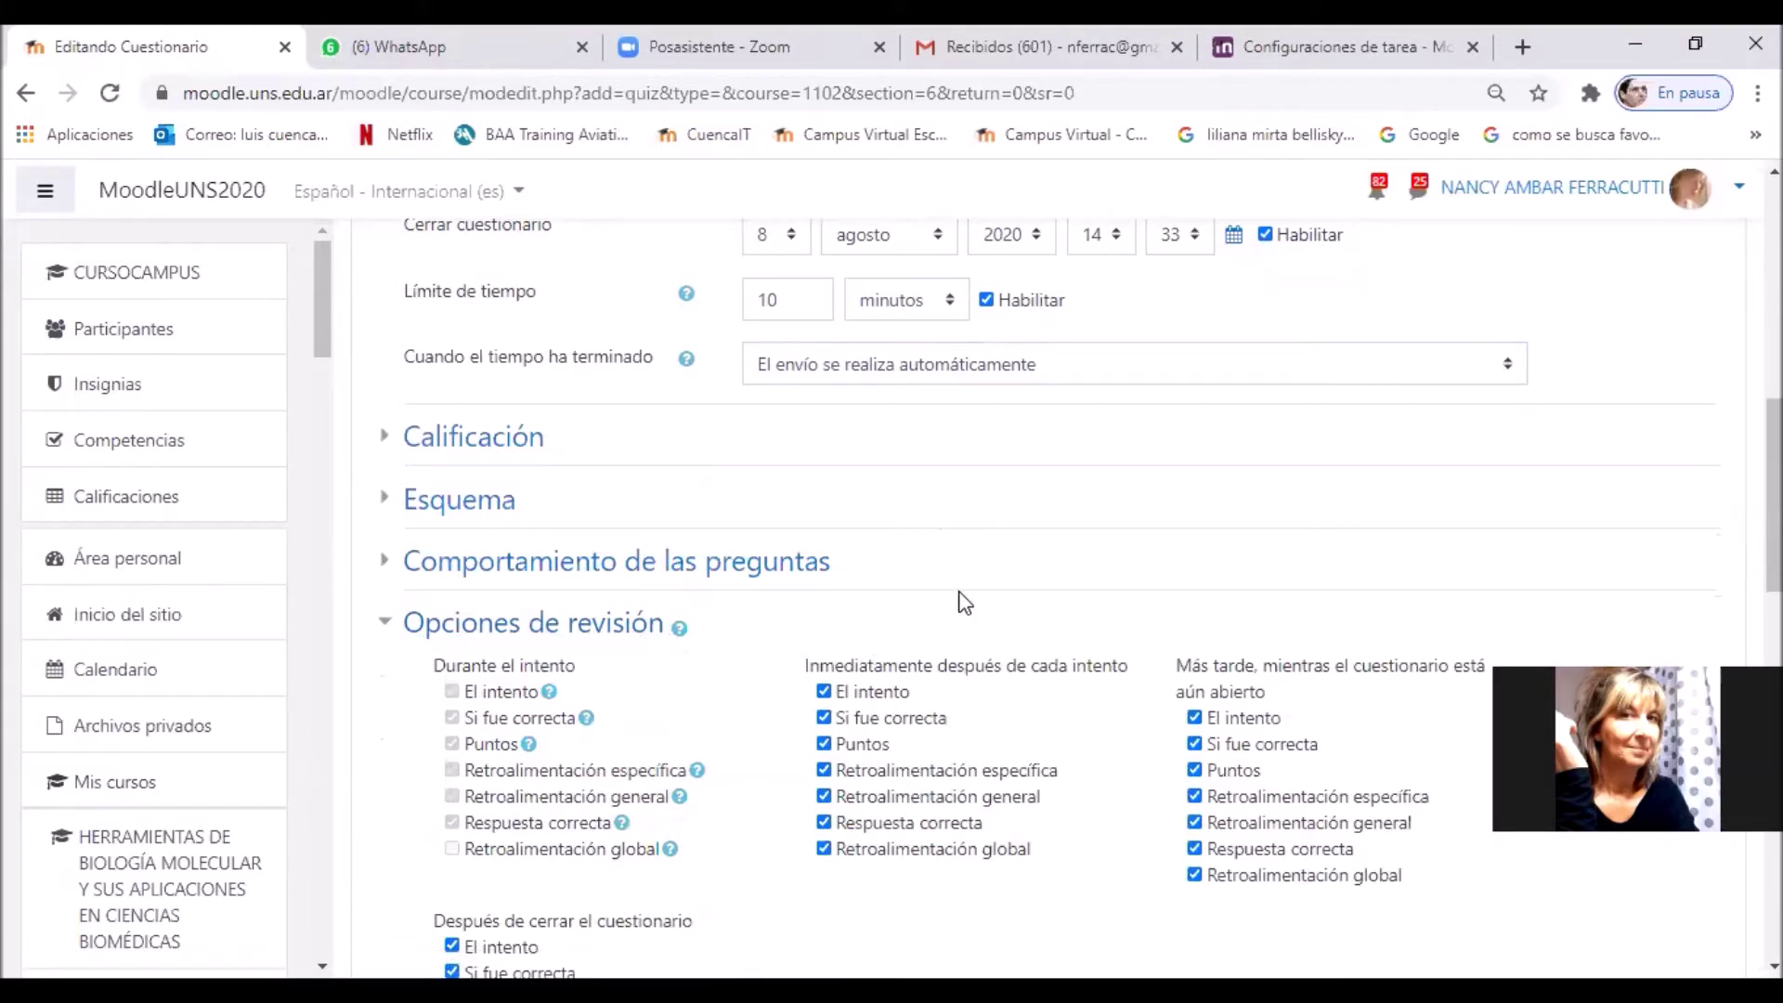
scroll(964, 602, up, 2)
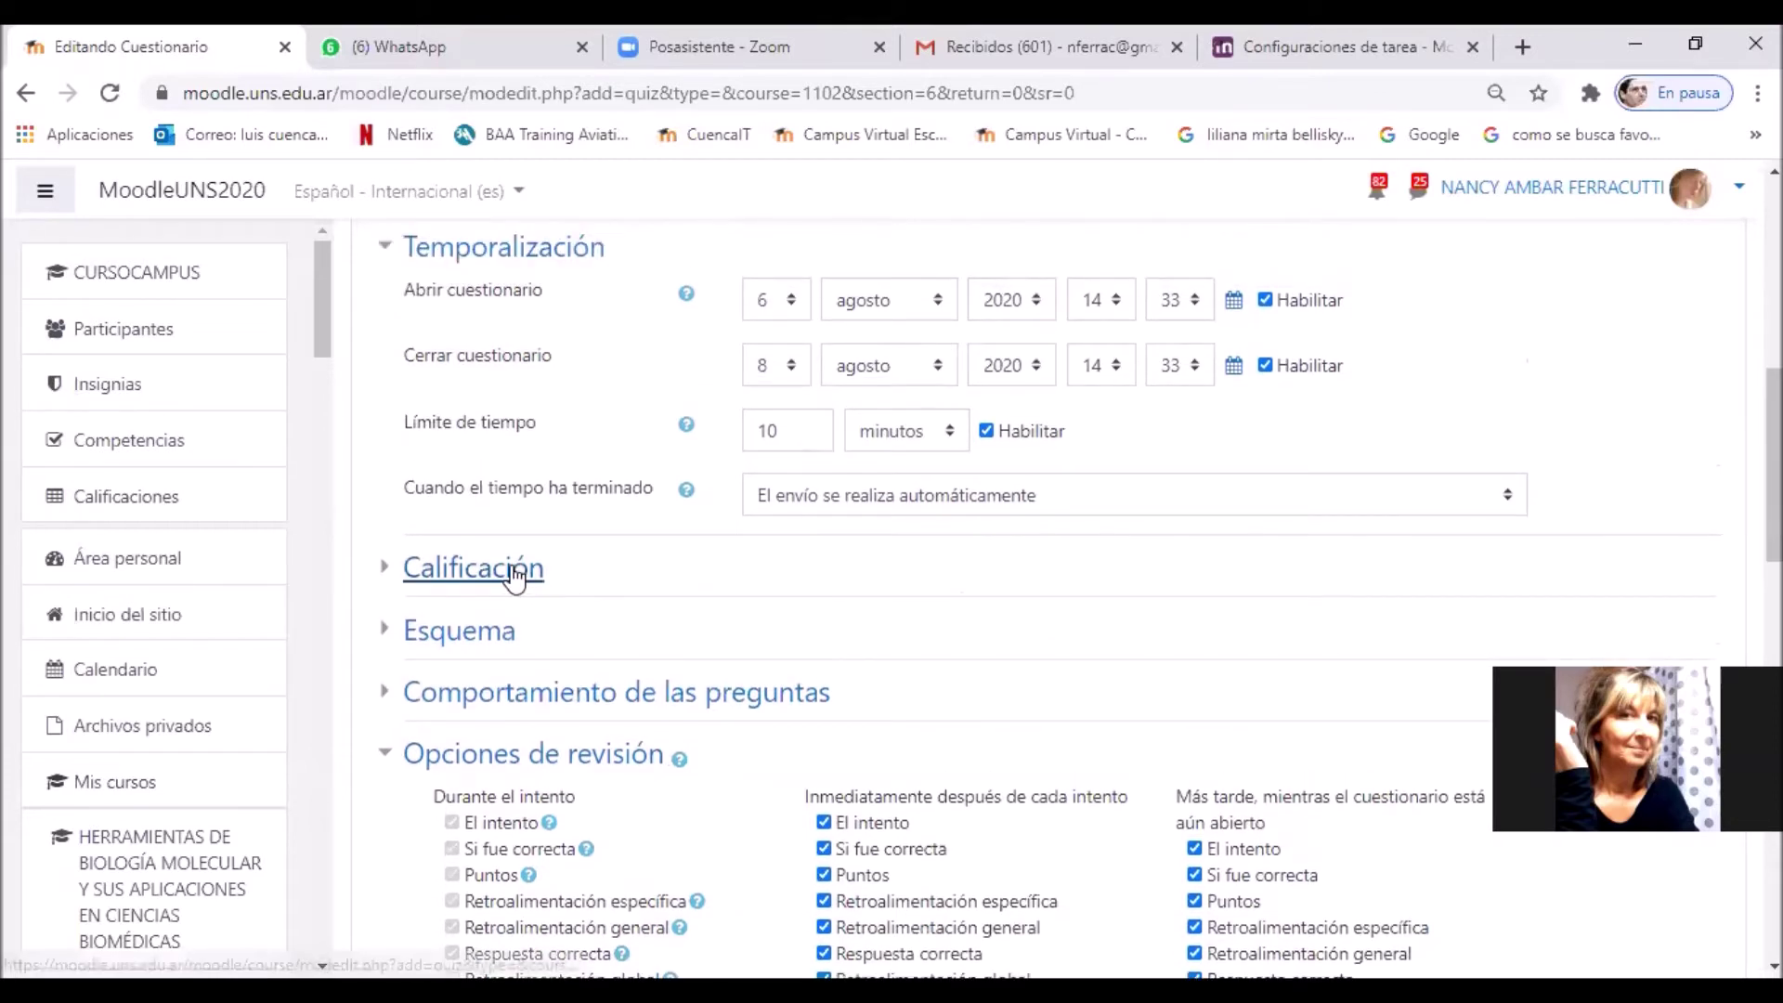
scroll(924, 636, down, 2)
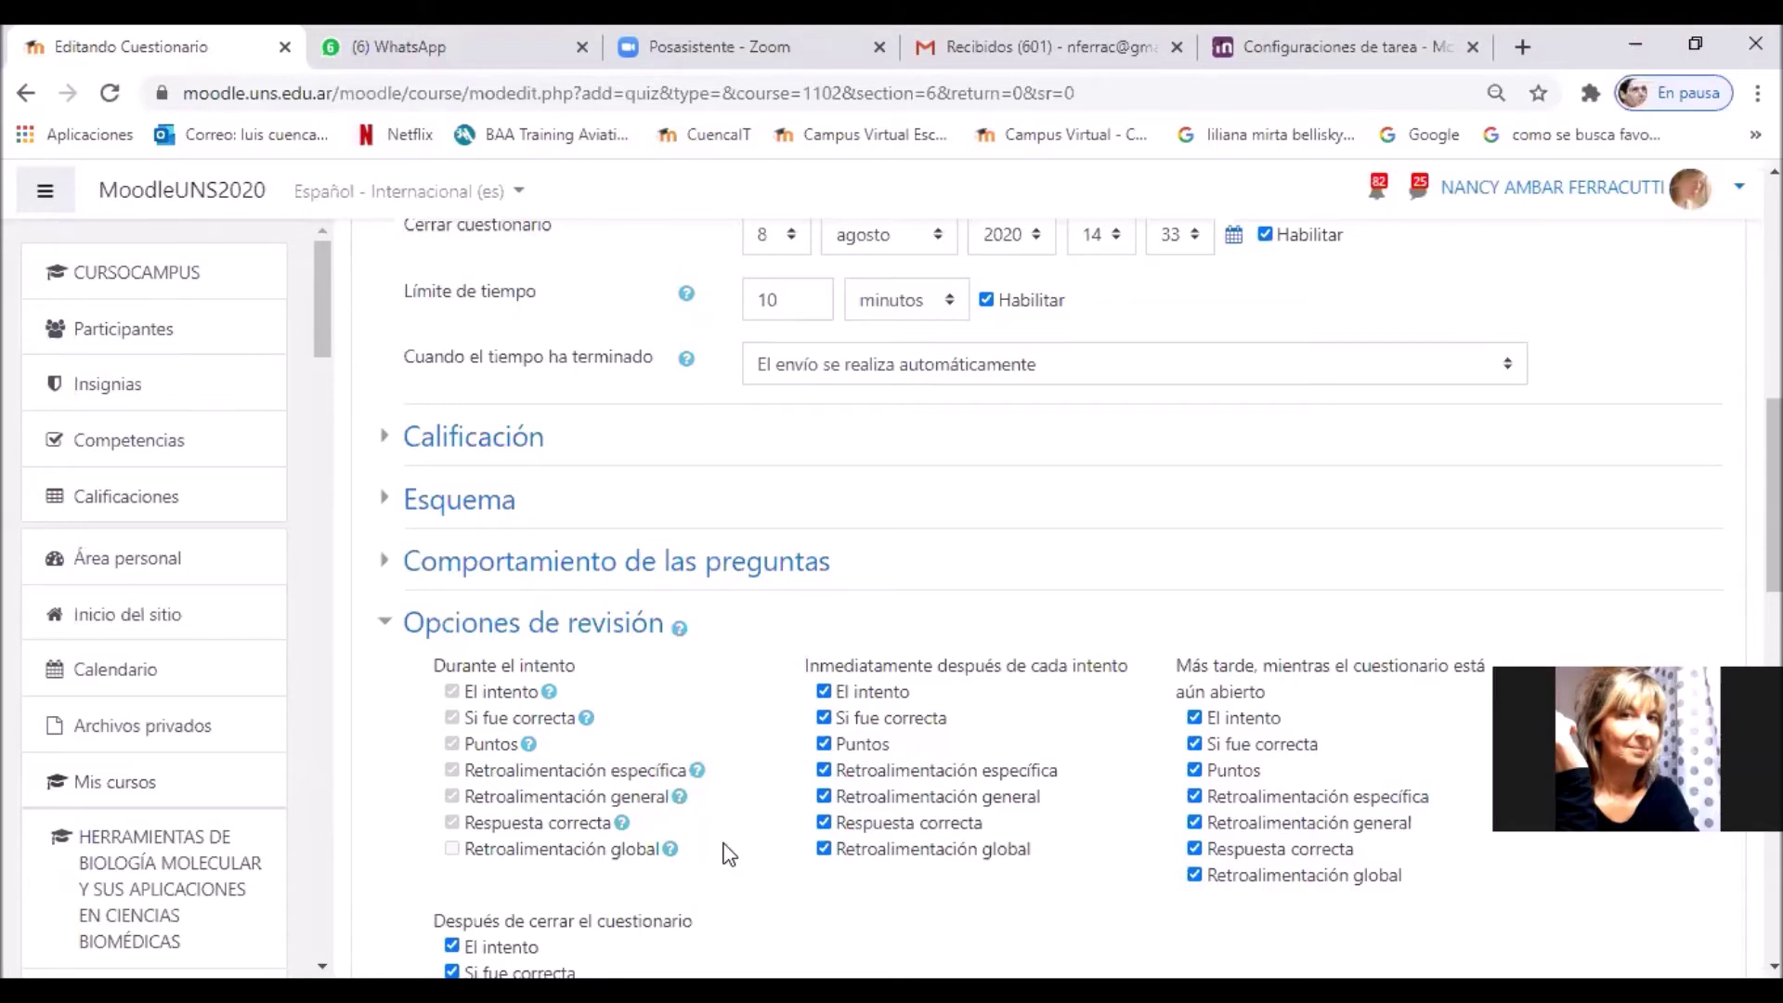
scroll(675, 747, up, 4)
scroll(687, 754, down, 3)
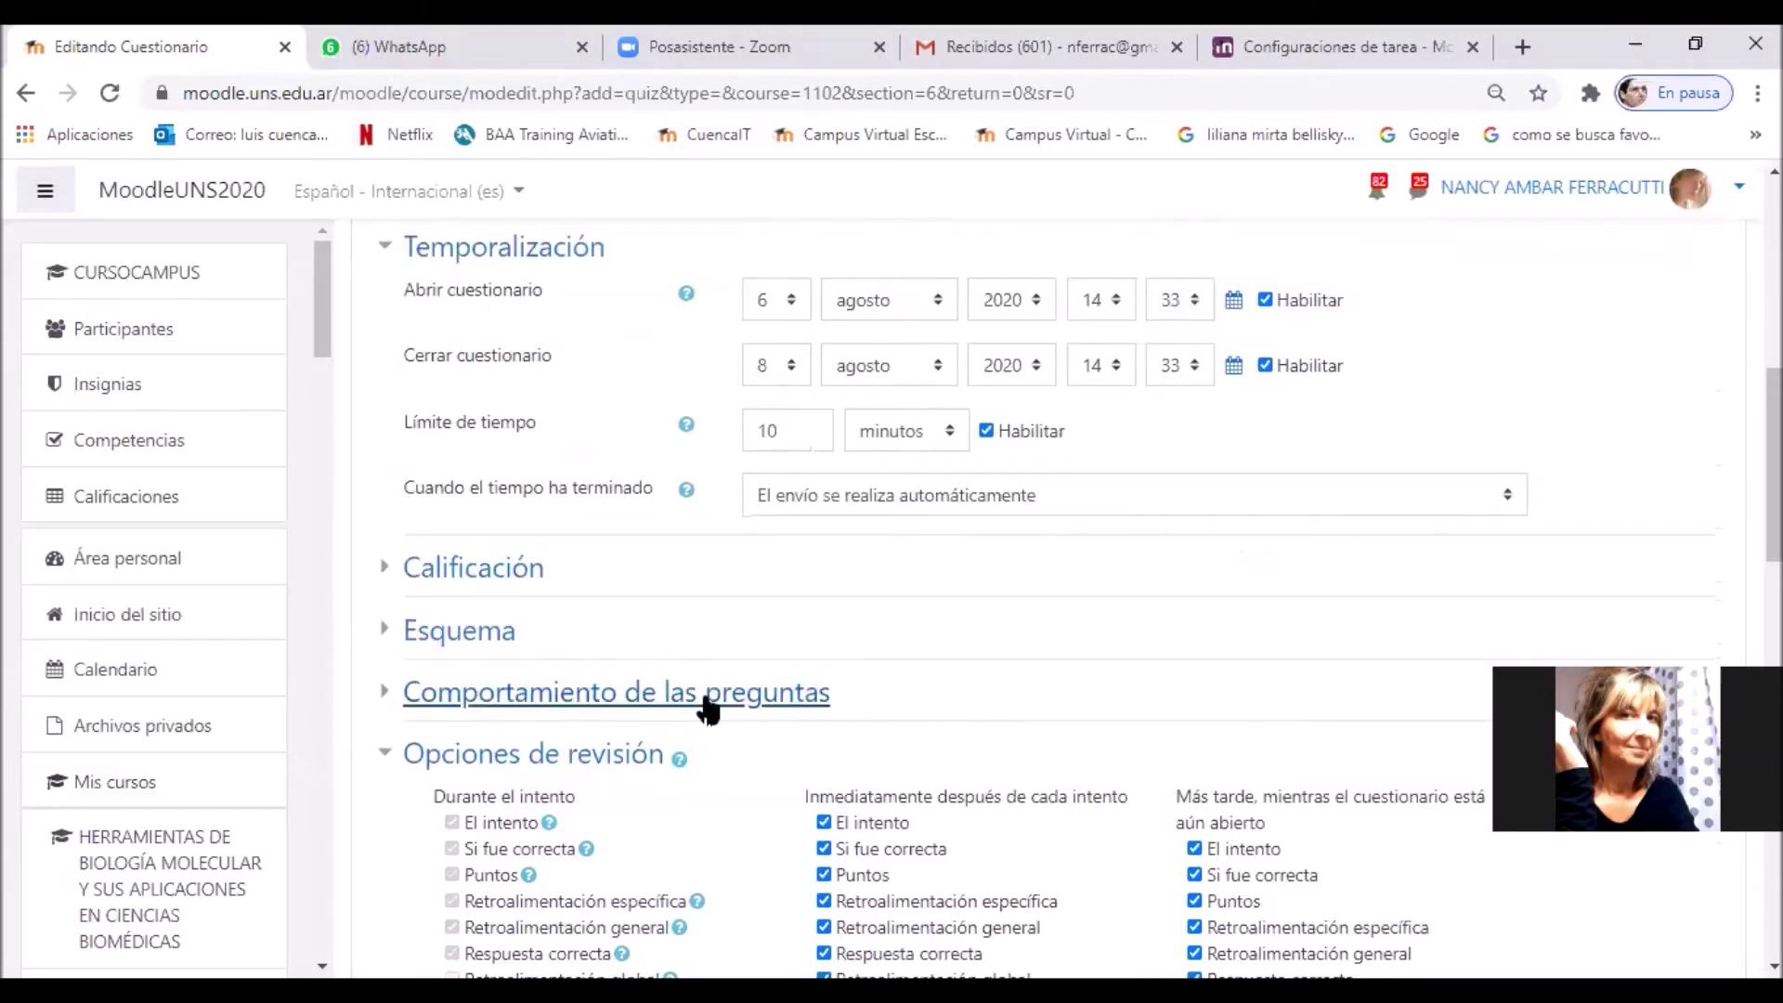
Step: Allow 1 attempt per student and keep Retroalimentación diferida as the question behaviour
click(709, 710)
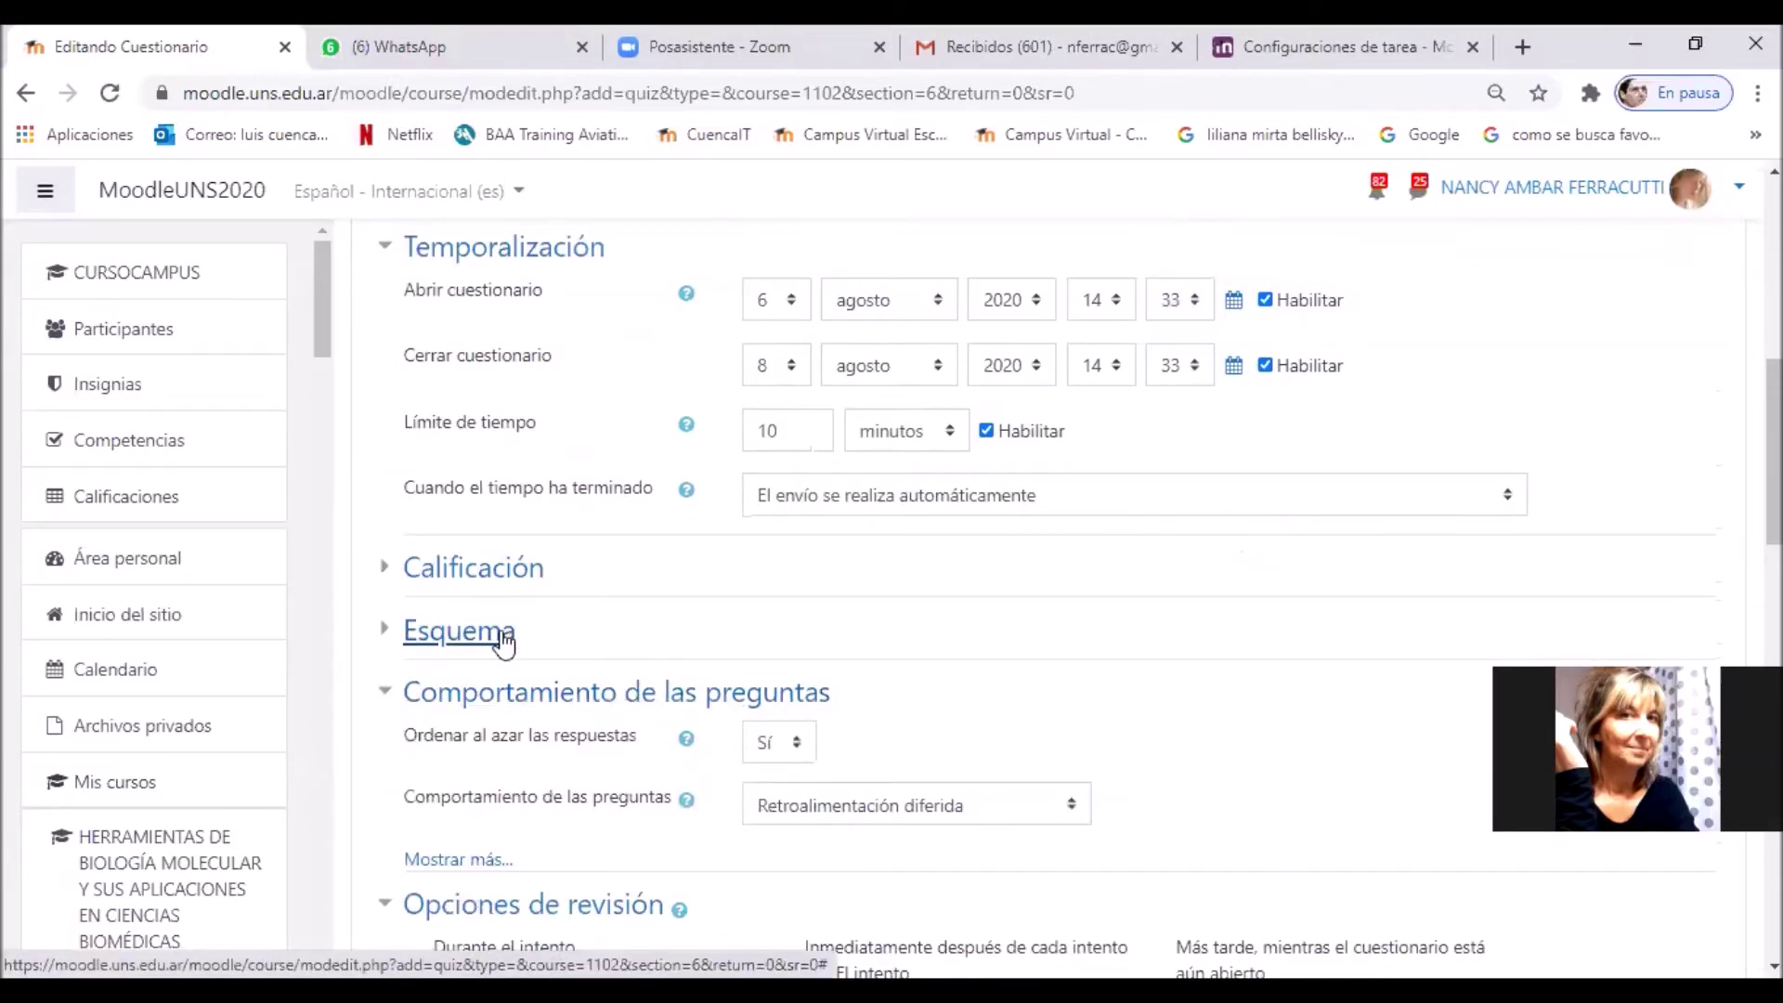
click(517, 573)
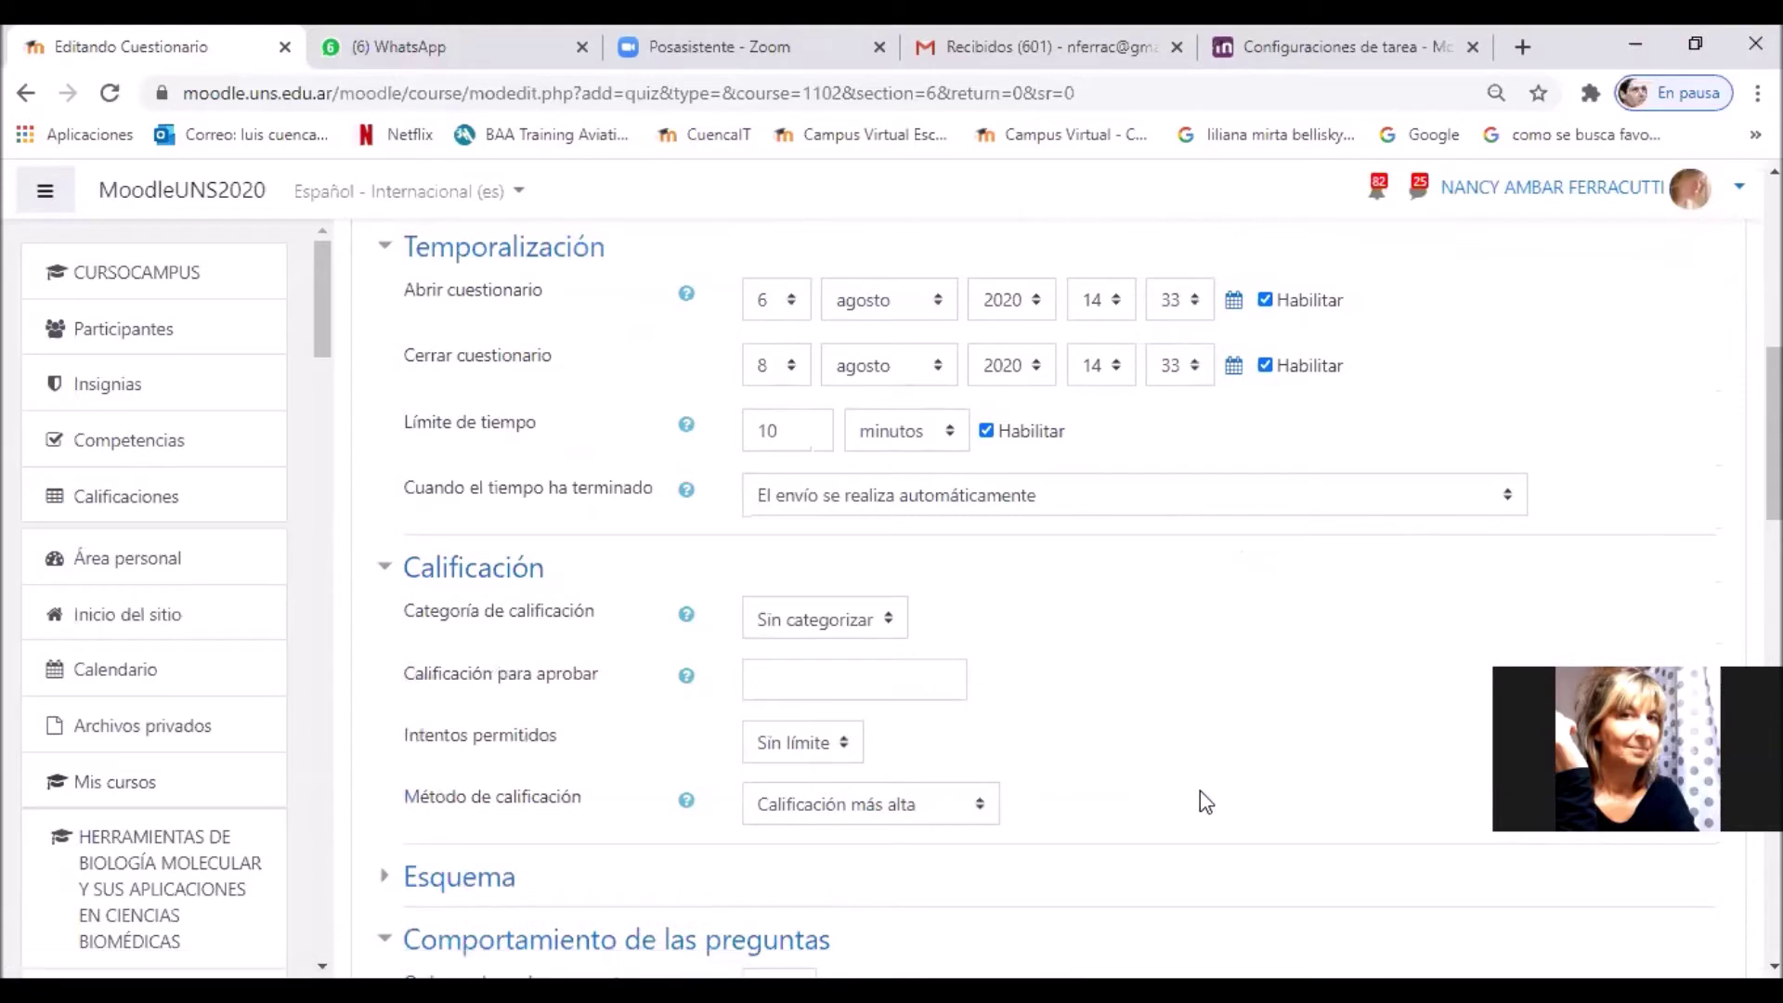
scroll(1200, 790, down, 2)
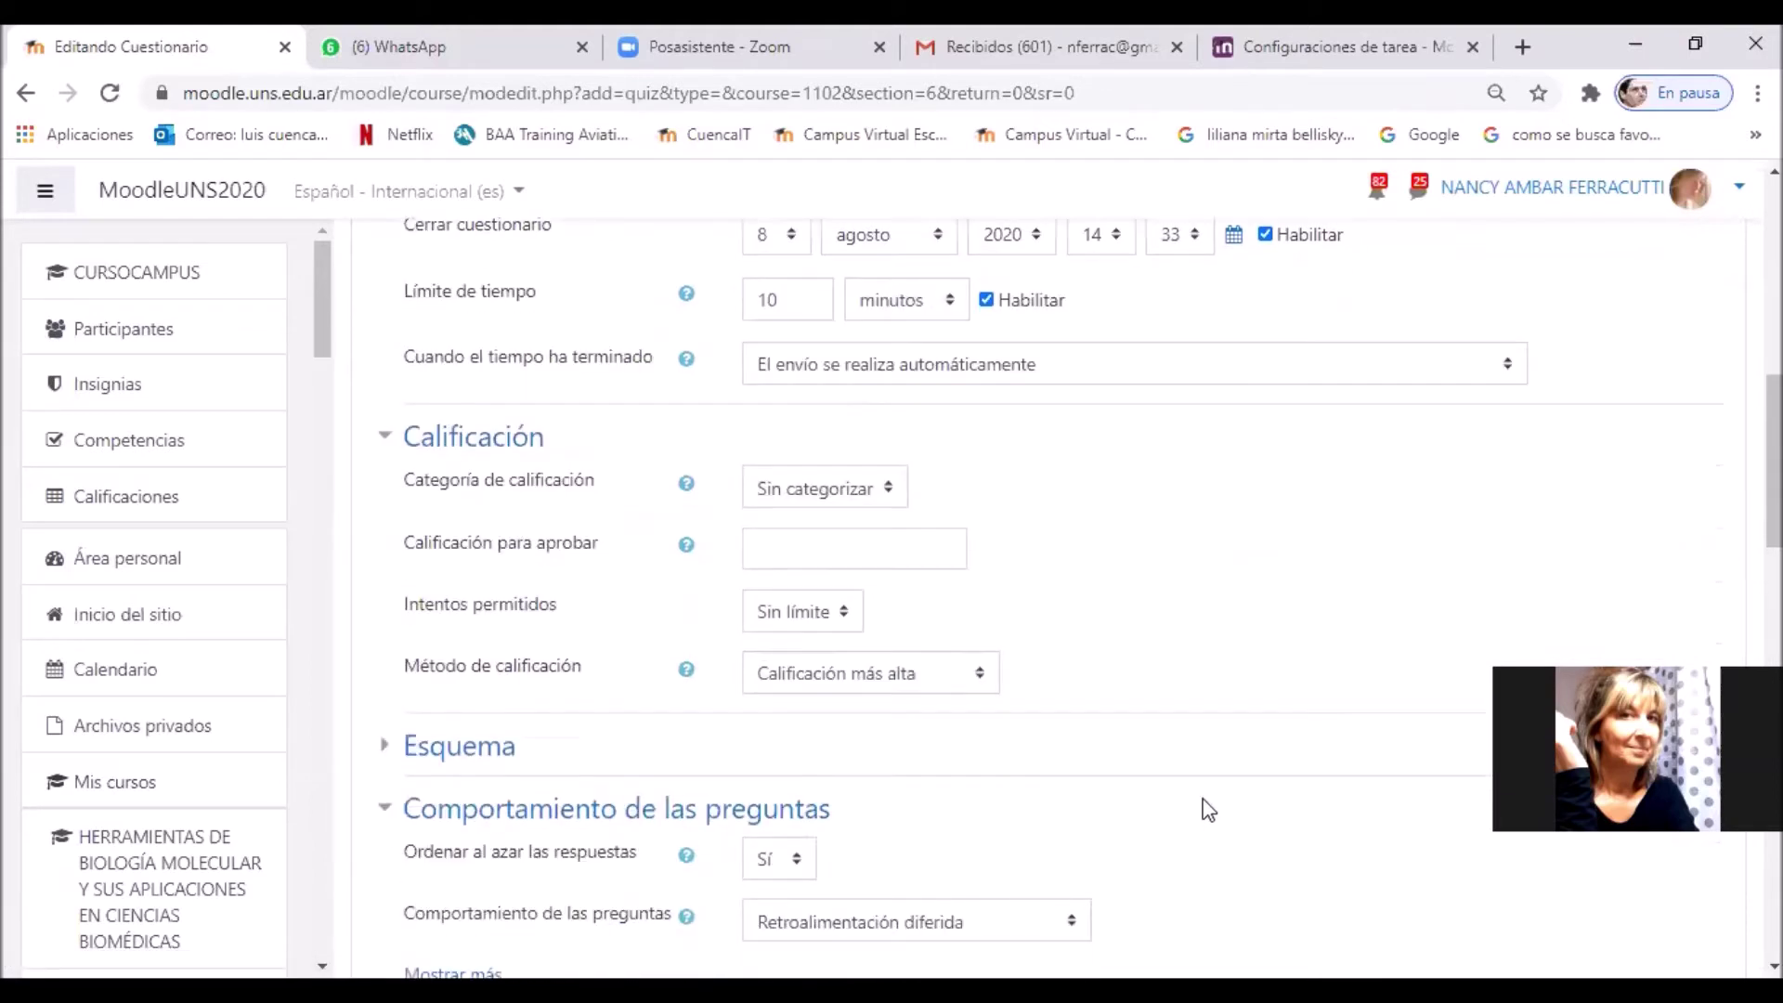
click(845, 613)
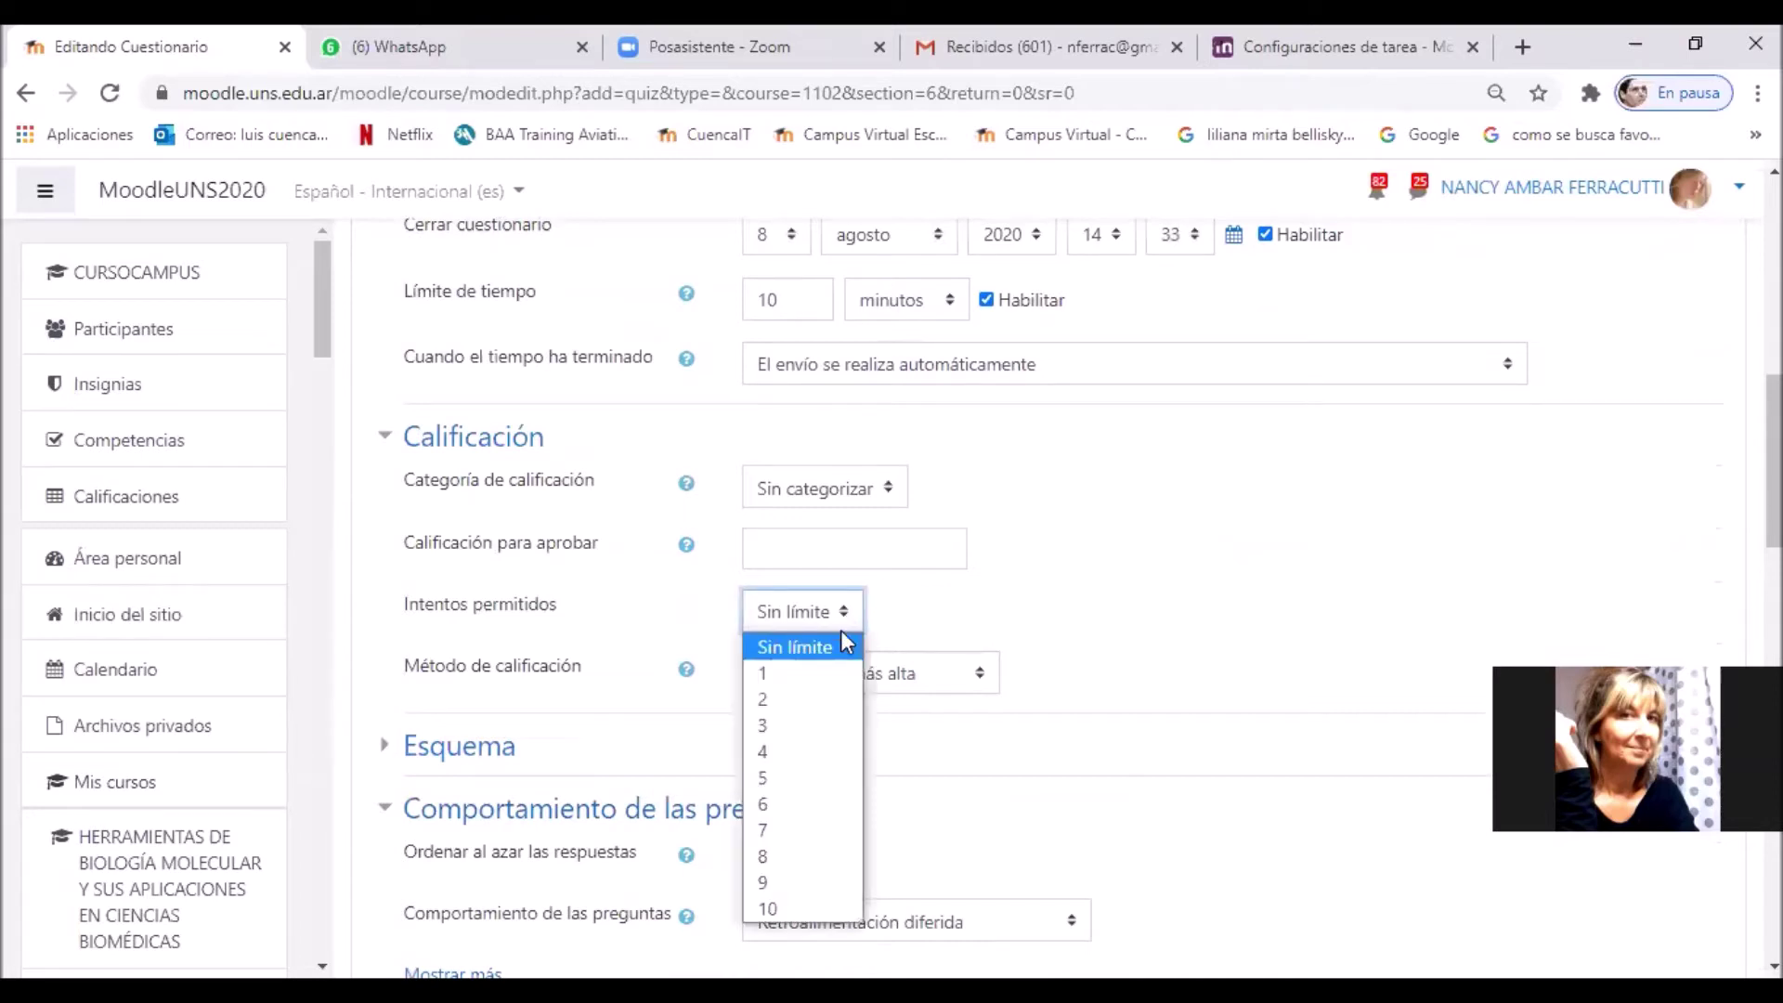
click(838, 675)
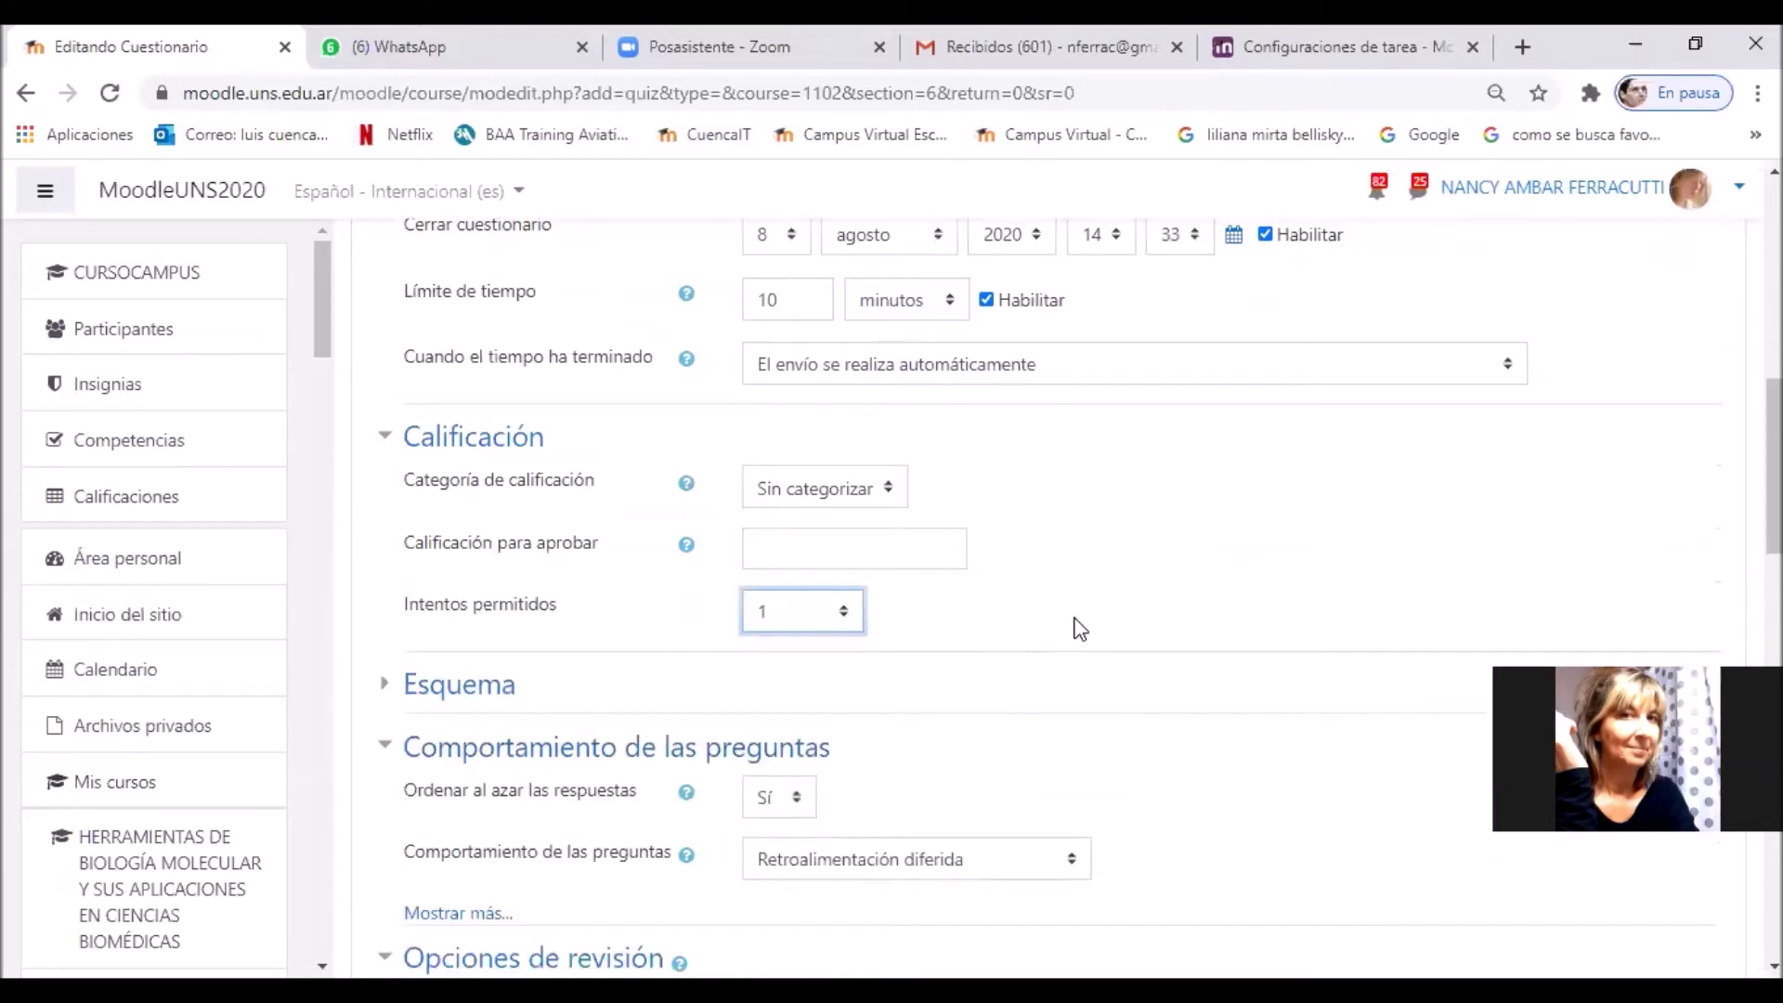
scroll(1080, 632, down, 4)
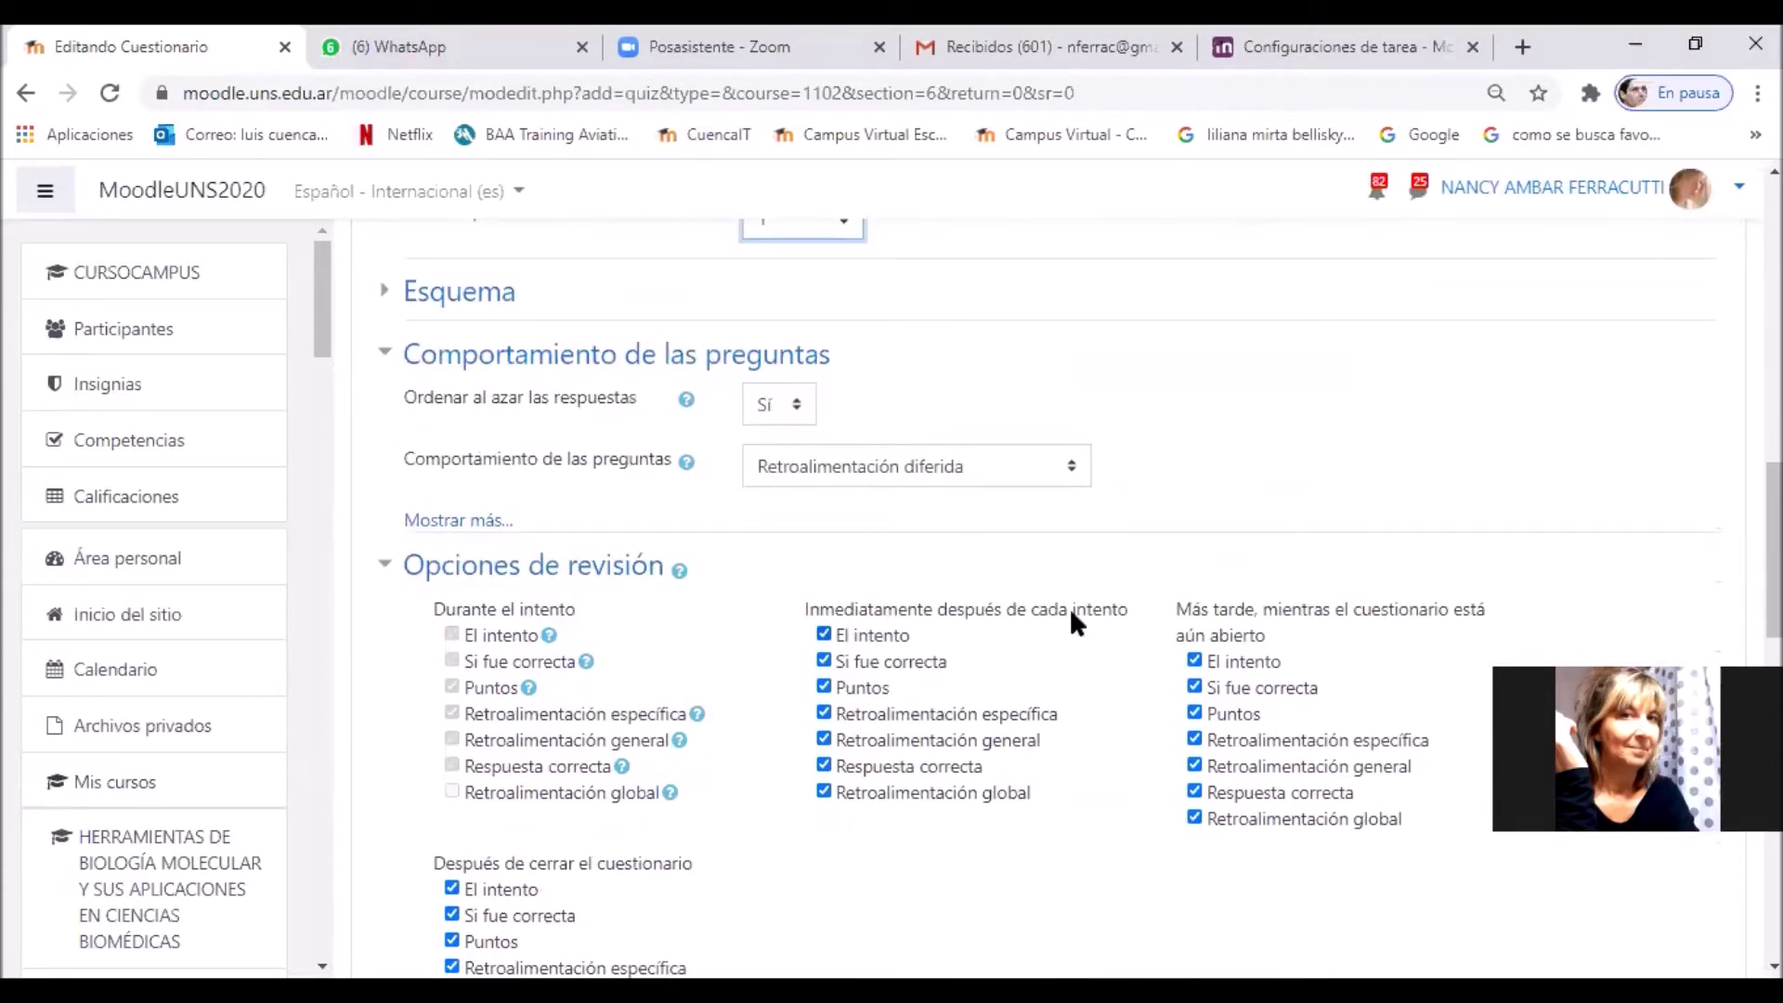
click(986, 481)
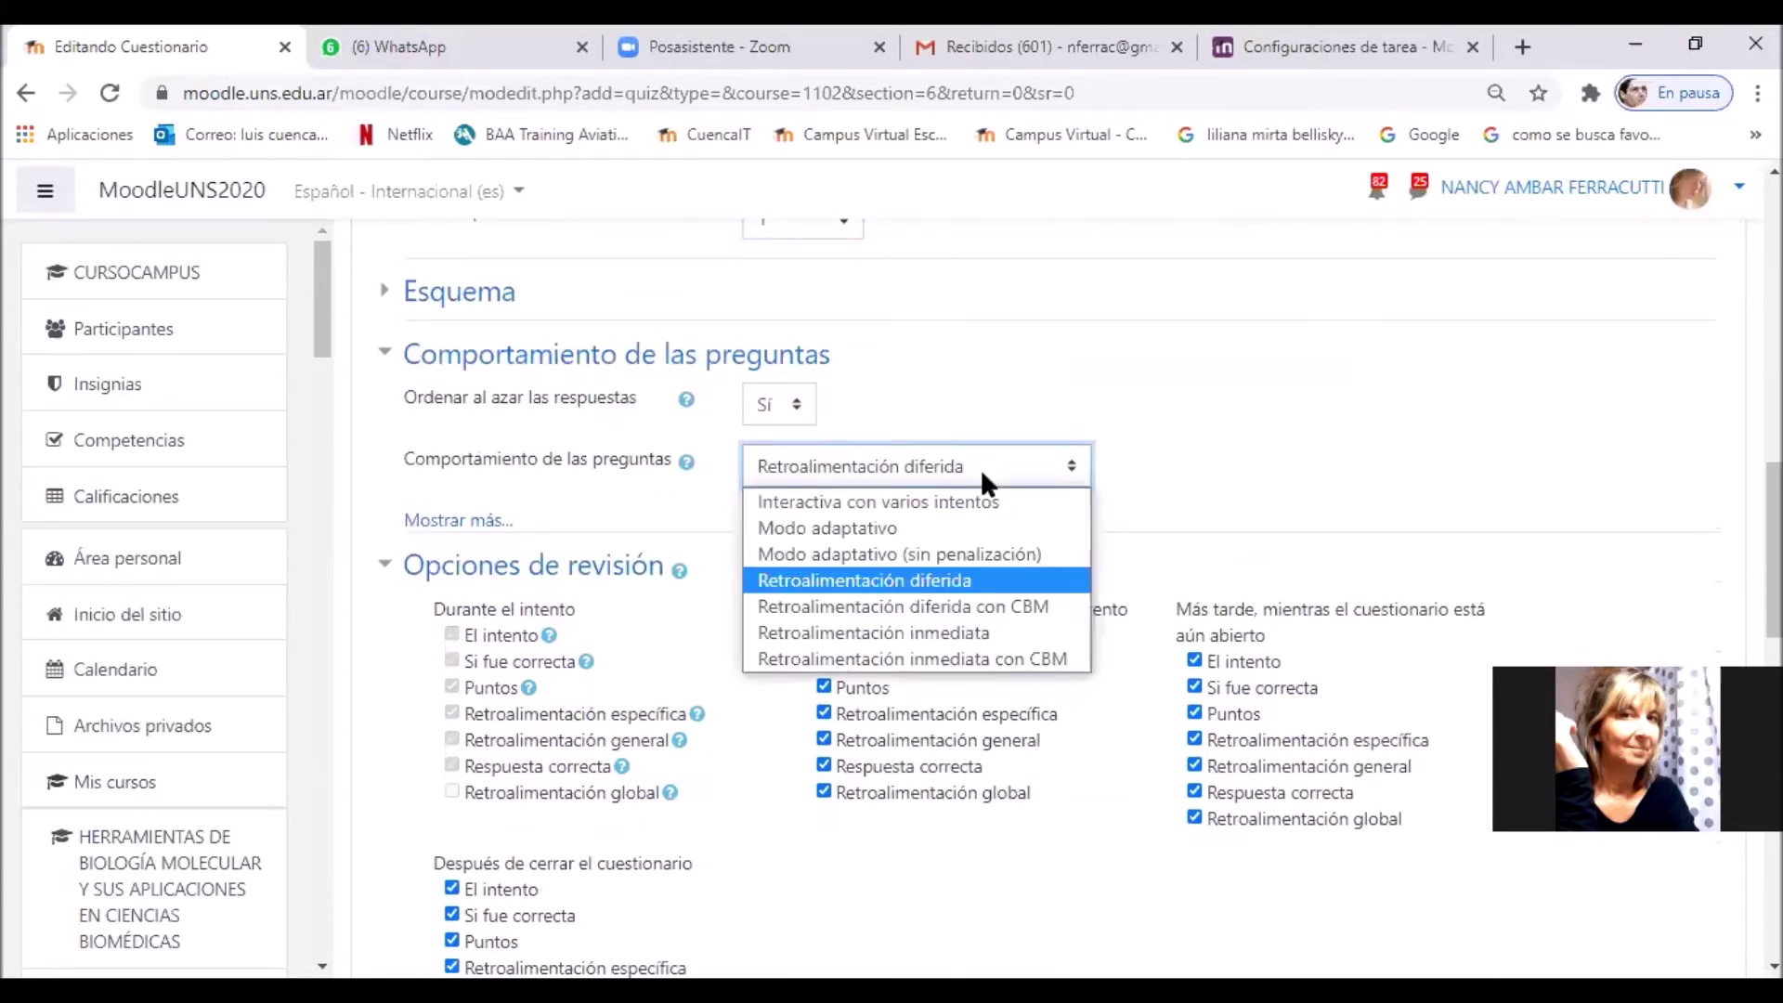
click(988, 582)
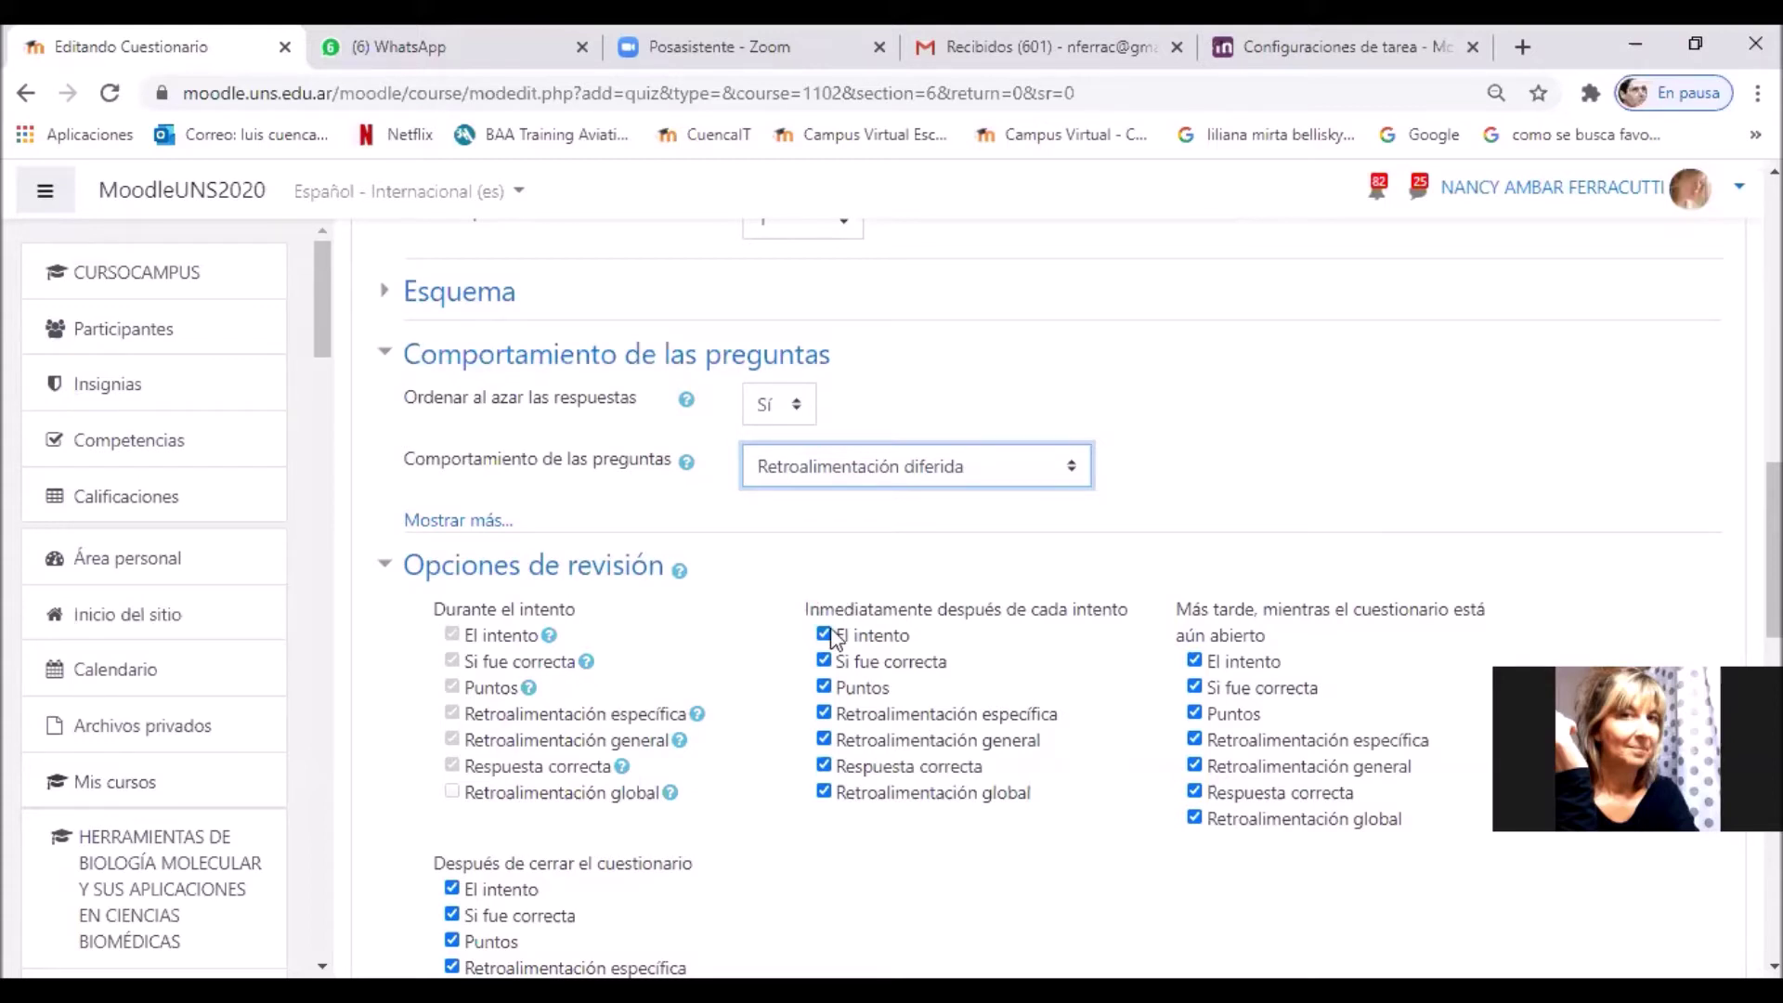
Step: Untick the immediate and while-open review options: attempt, correctness, feedback, correct answer and marks
click(841, 665)
click(864, 717)
click(881, 769)
click(890, 795)
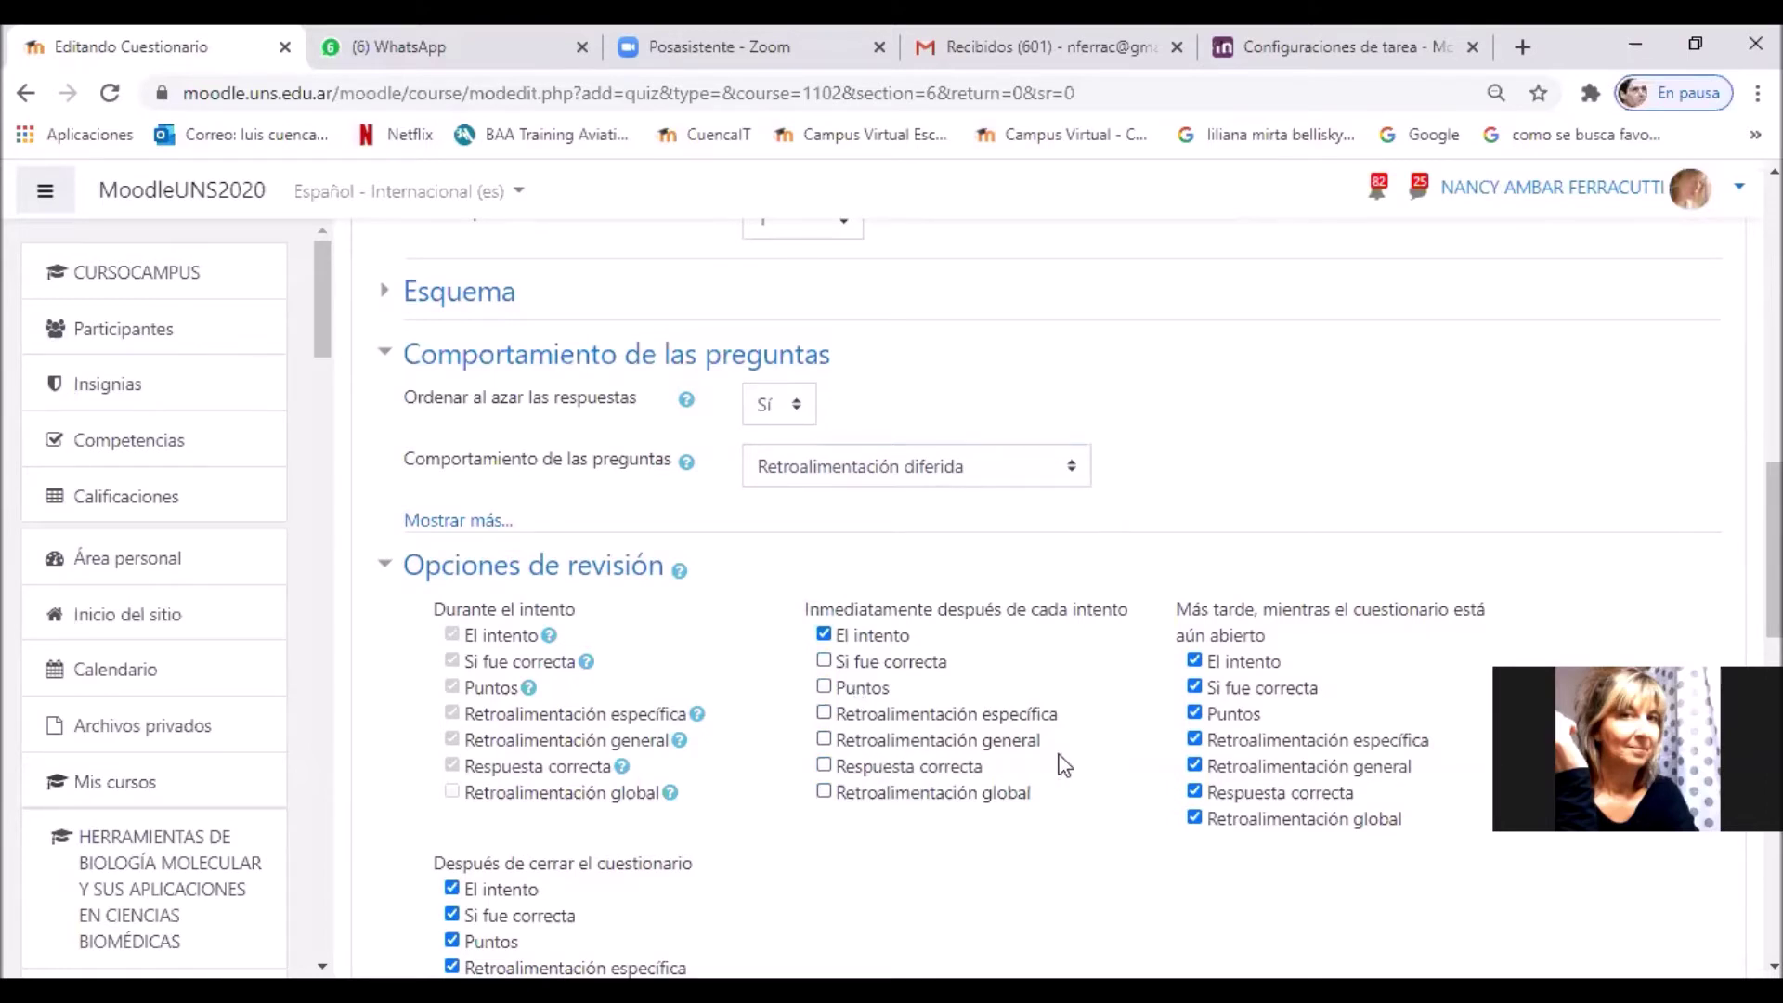
click(1224, 661)
click(873, 633)
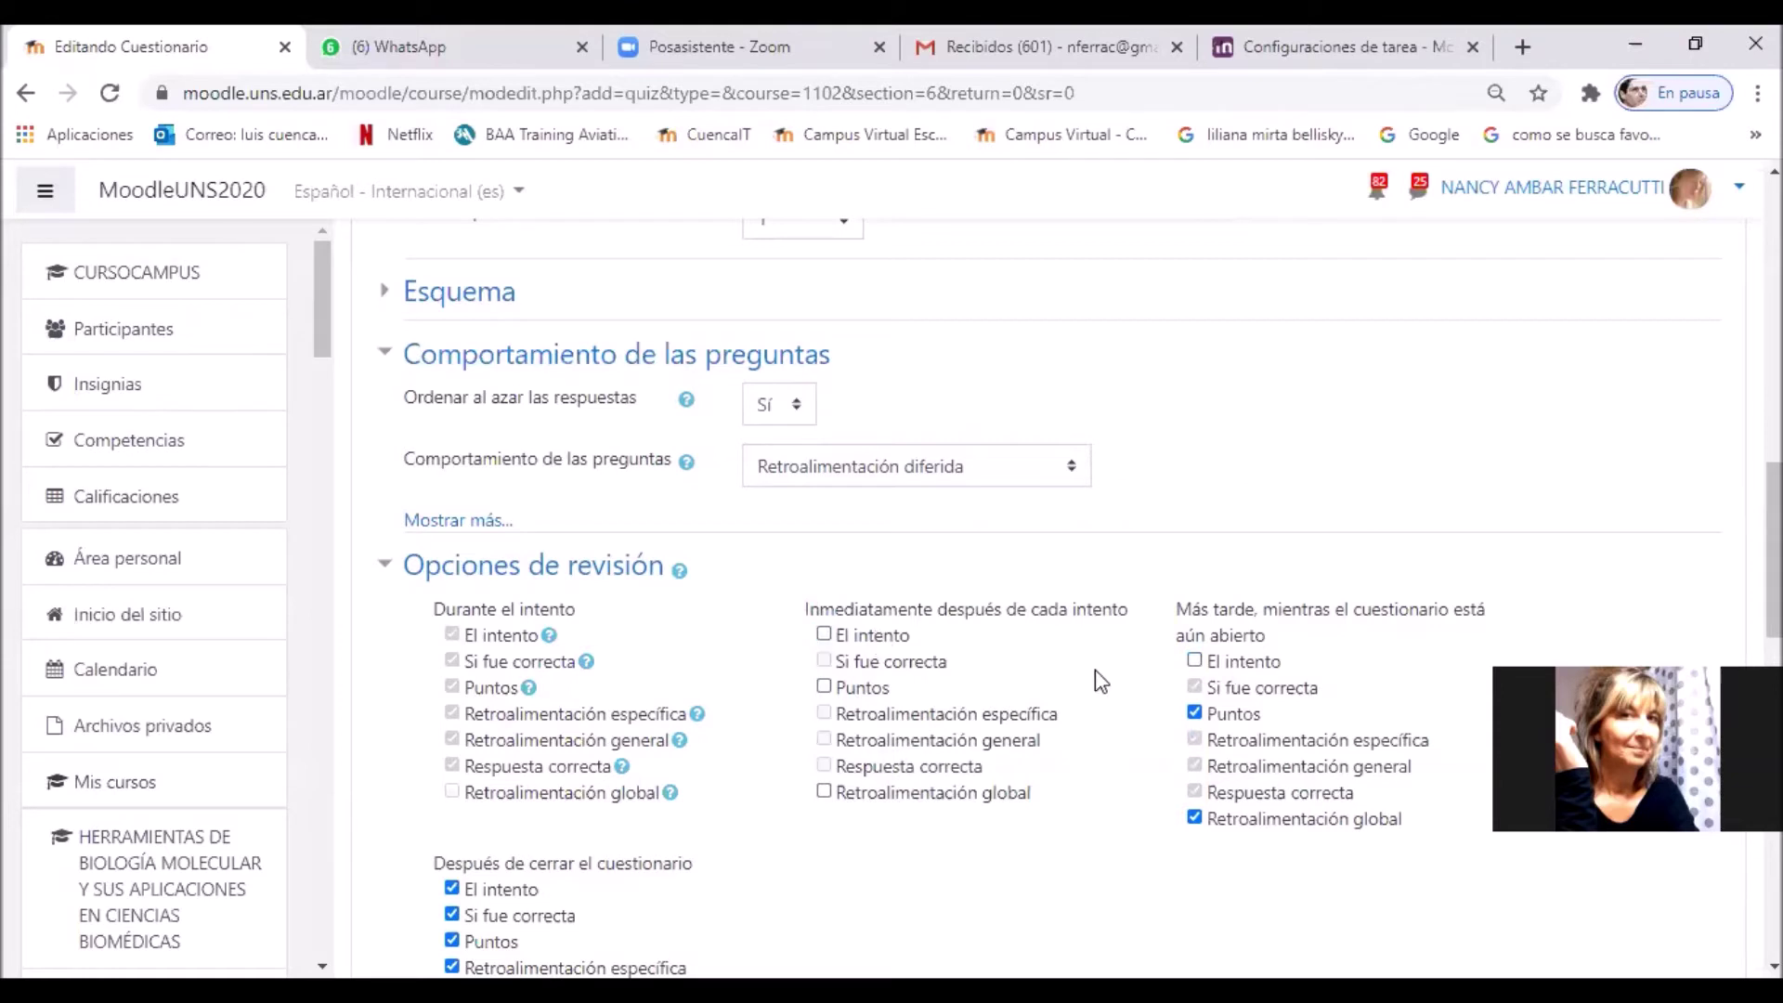
click(1226, 714)
click(1192, 818)
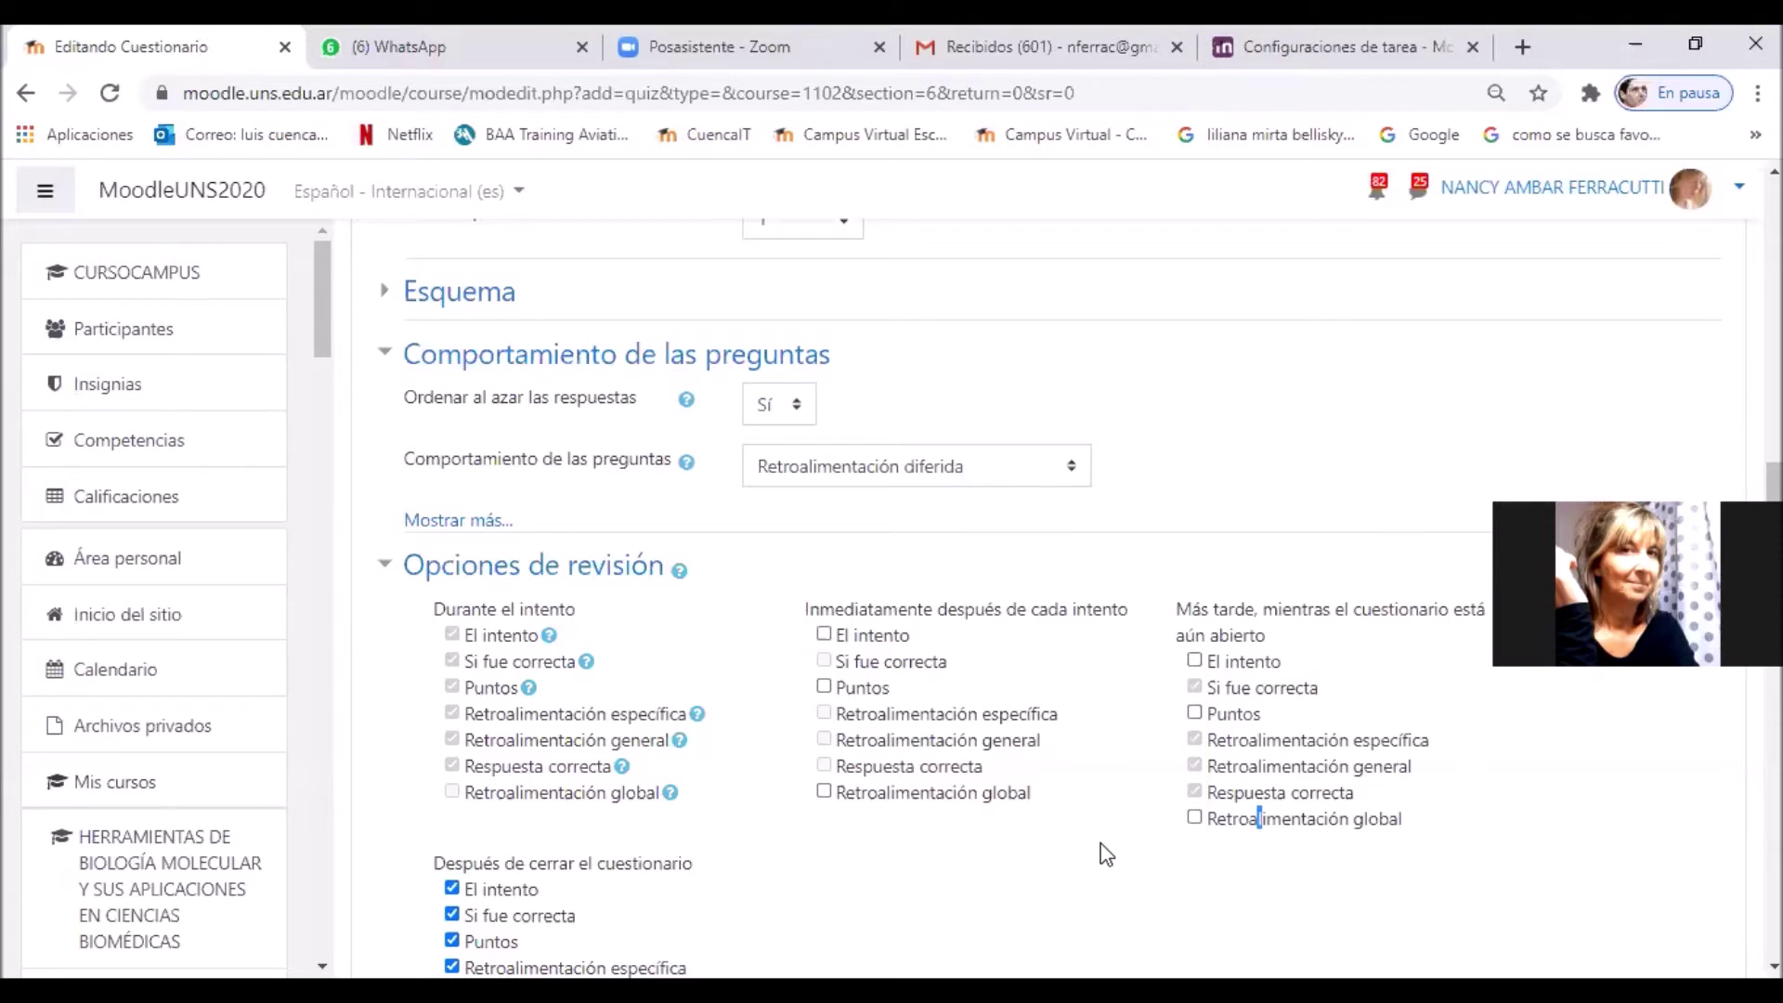
Step: Untick El intento, correctness and Puntos under Después de cerrar el cuestionario
click(507, 915)
click(502, 889)
click(490, 941)
scroll(1031, 766, down, 3)
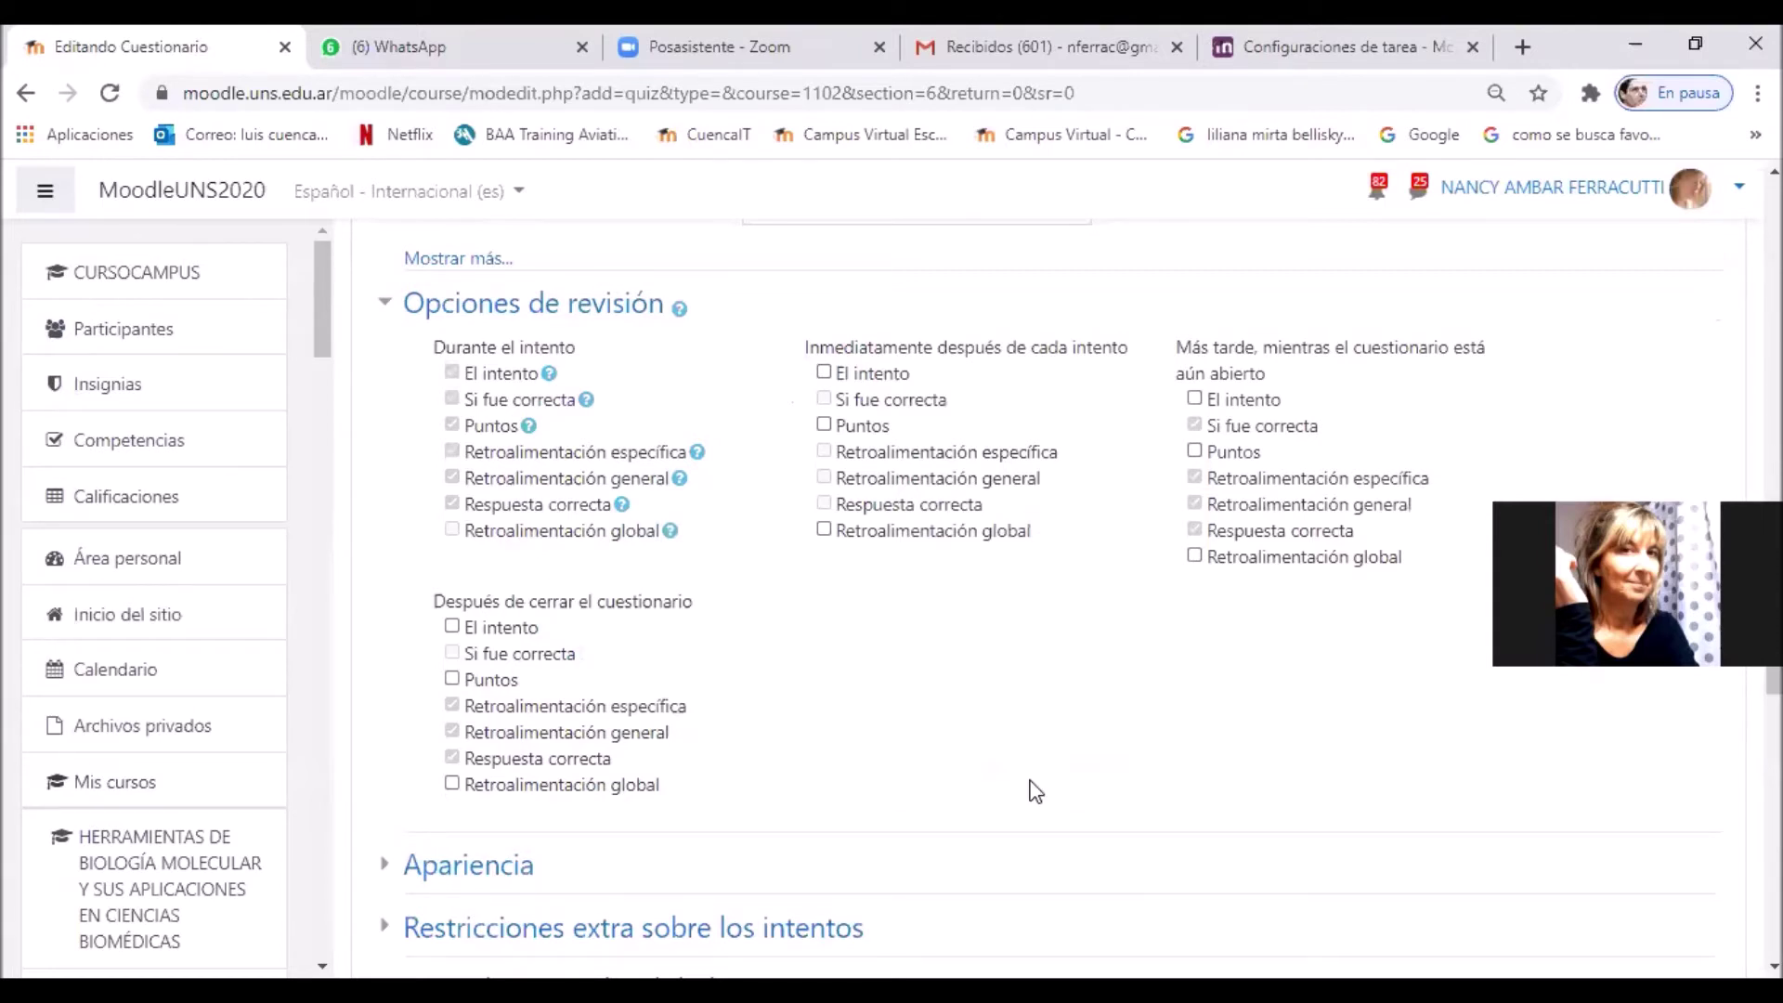
scroll(1036, 791, down, 5)
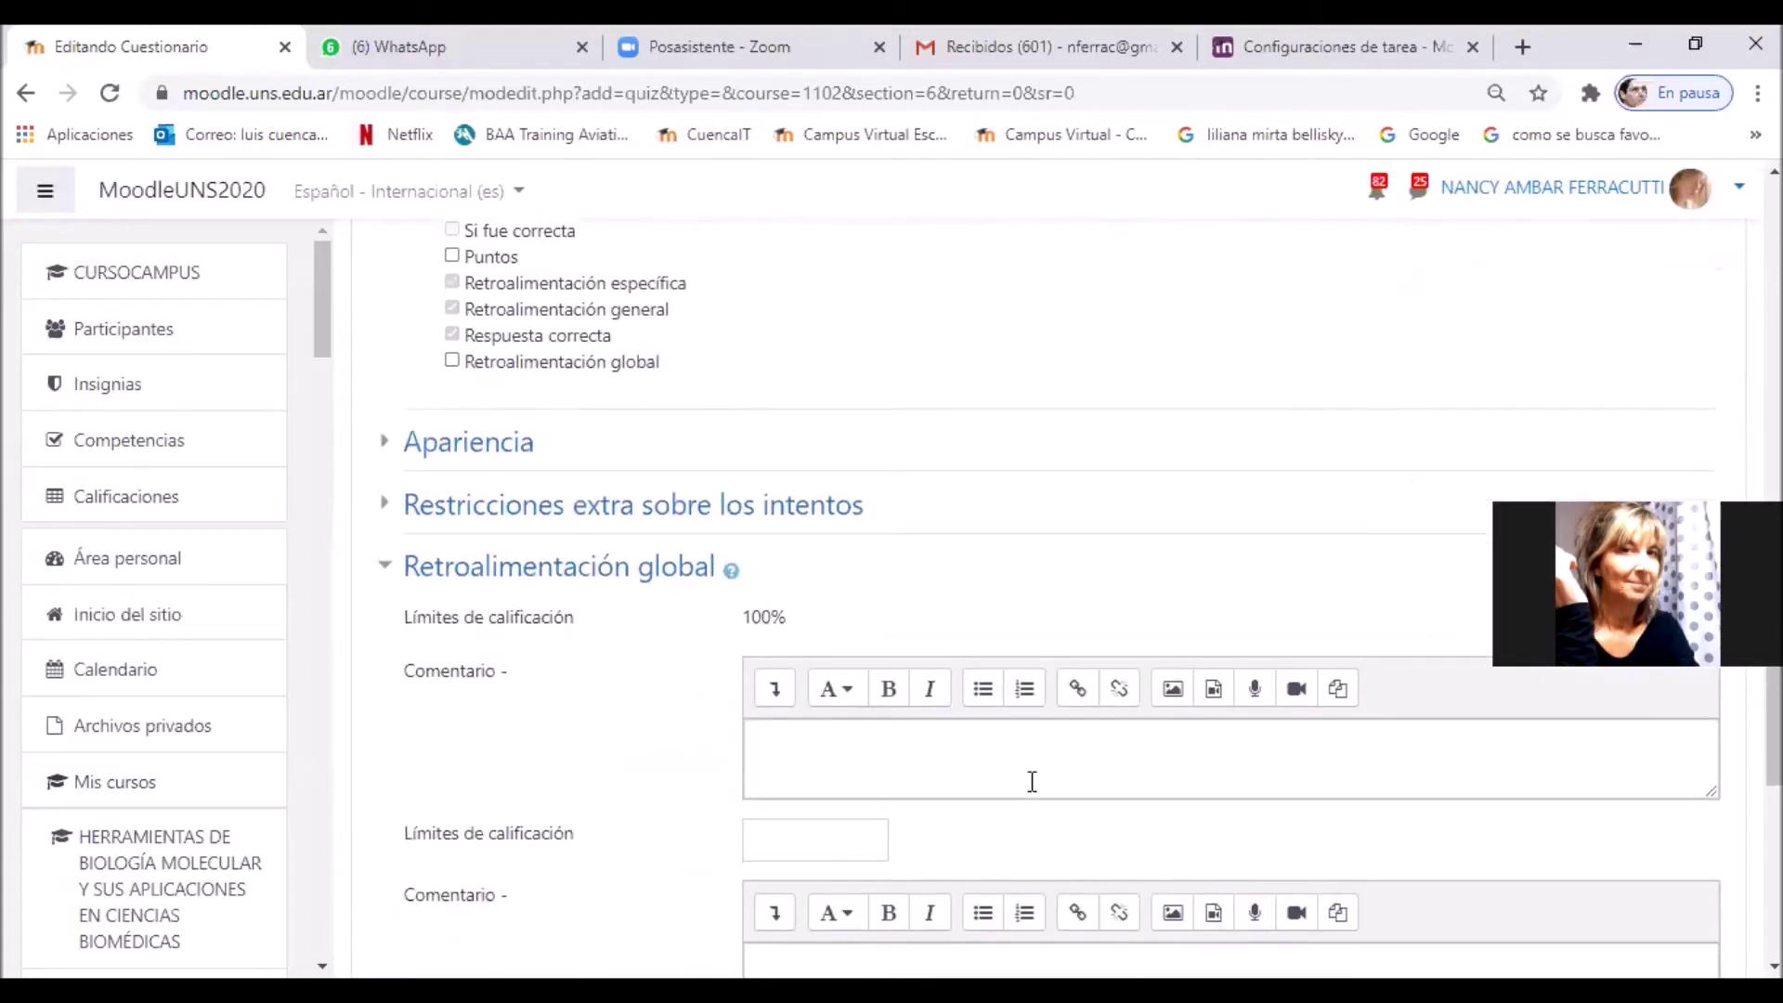
scroll(1031, 781, down, 7)
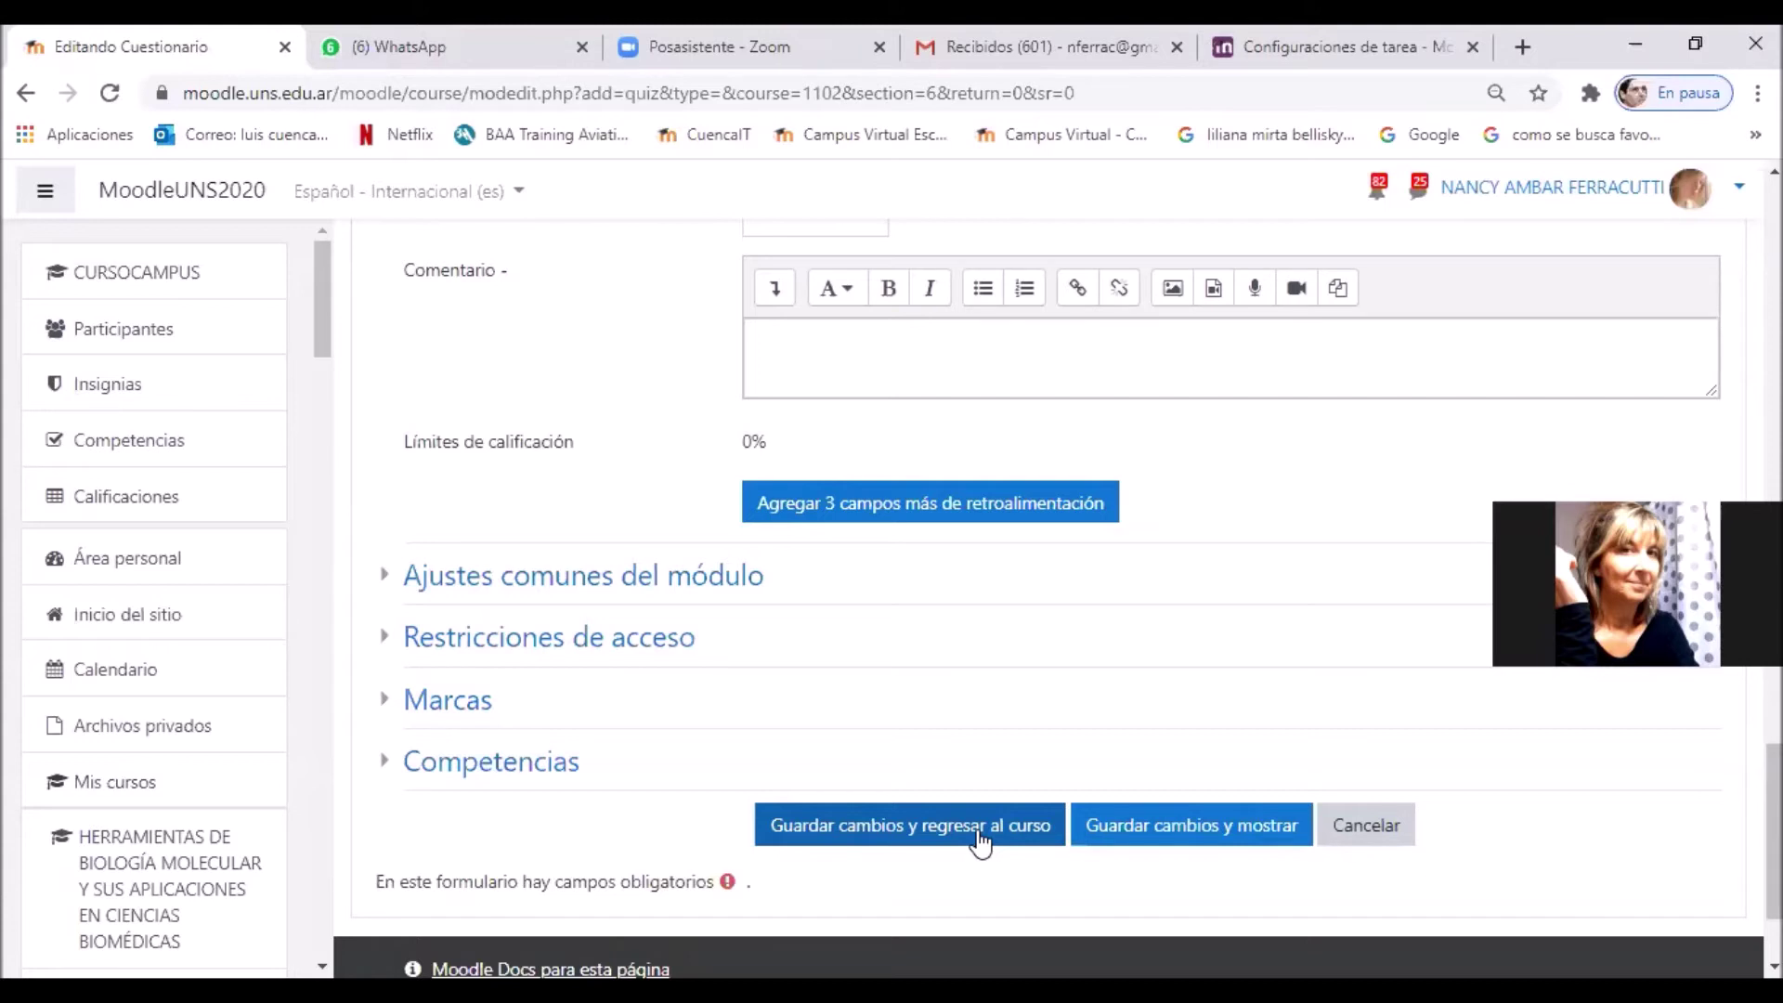
Step: Save the quiz, return to the course and open 'Cuestionario sobre el SIED'
click(980, 838)
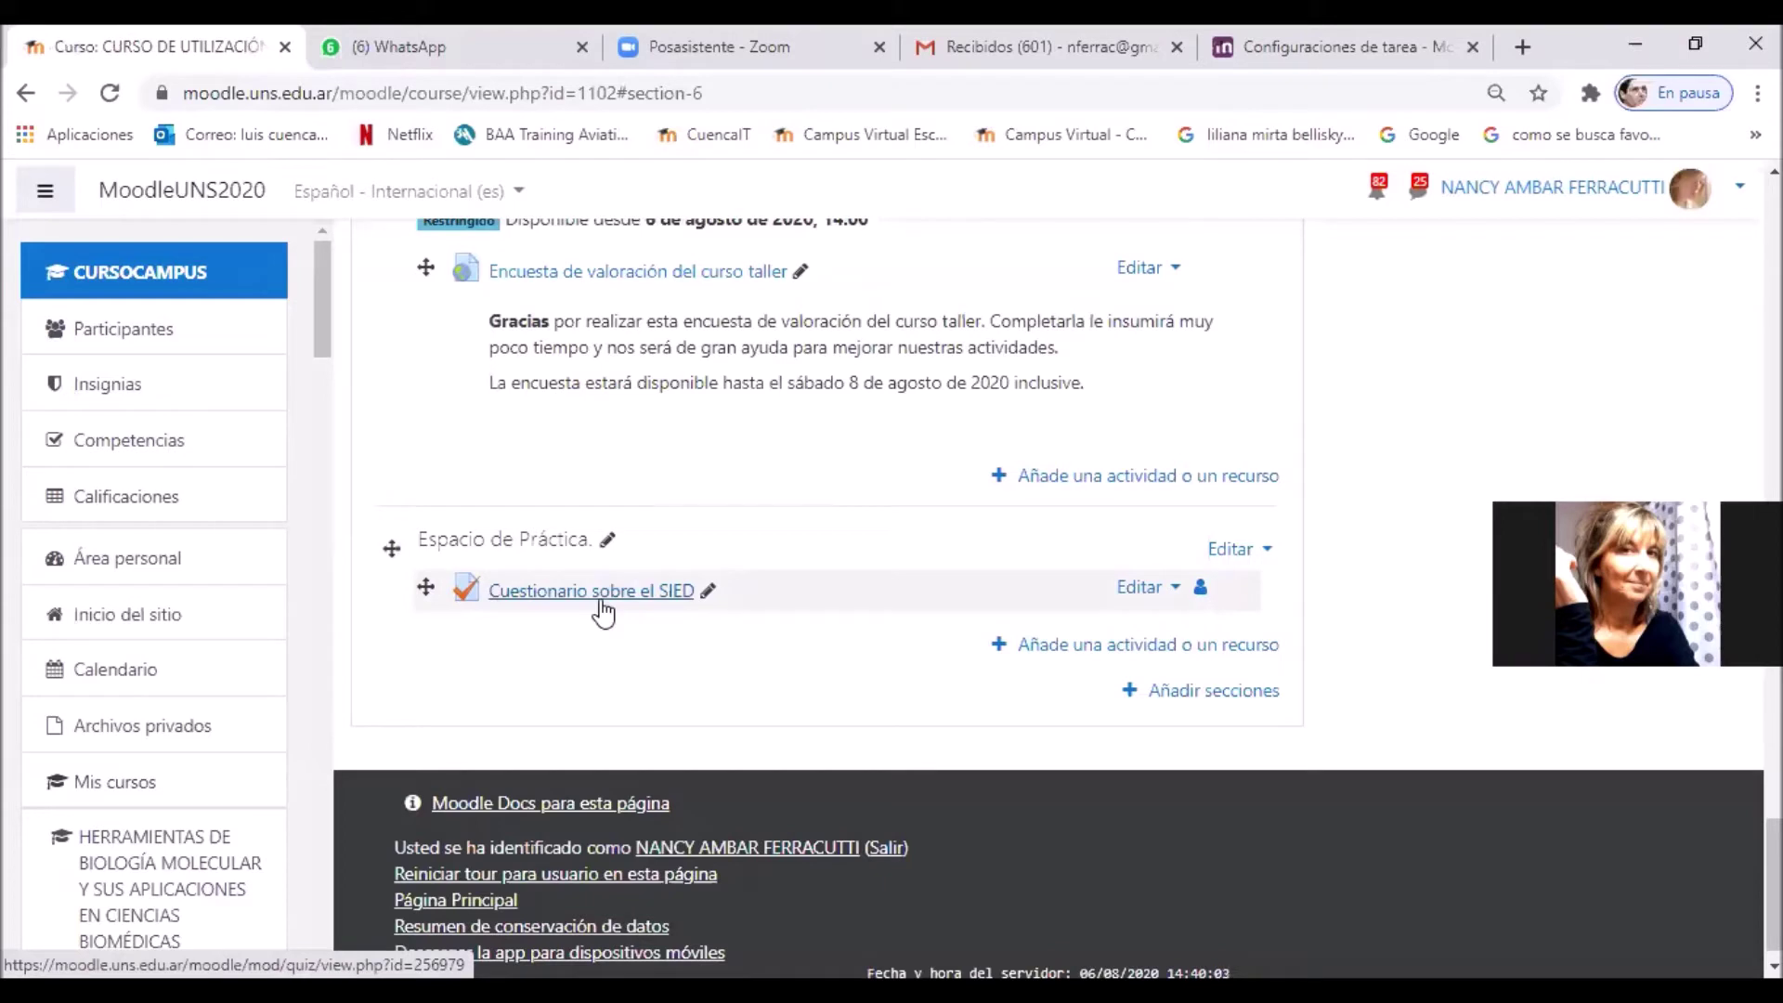
click(601, 603)
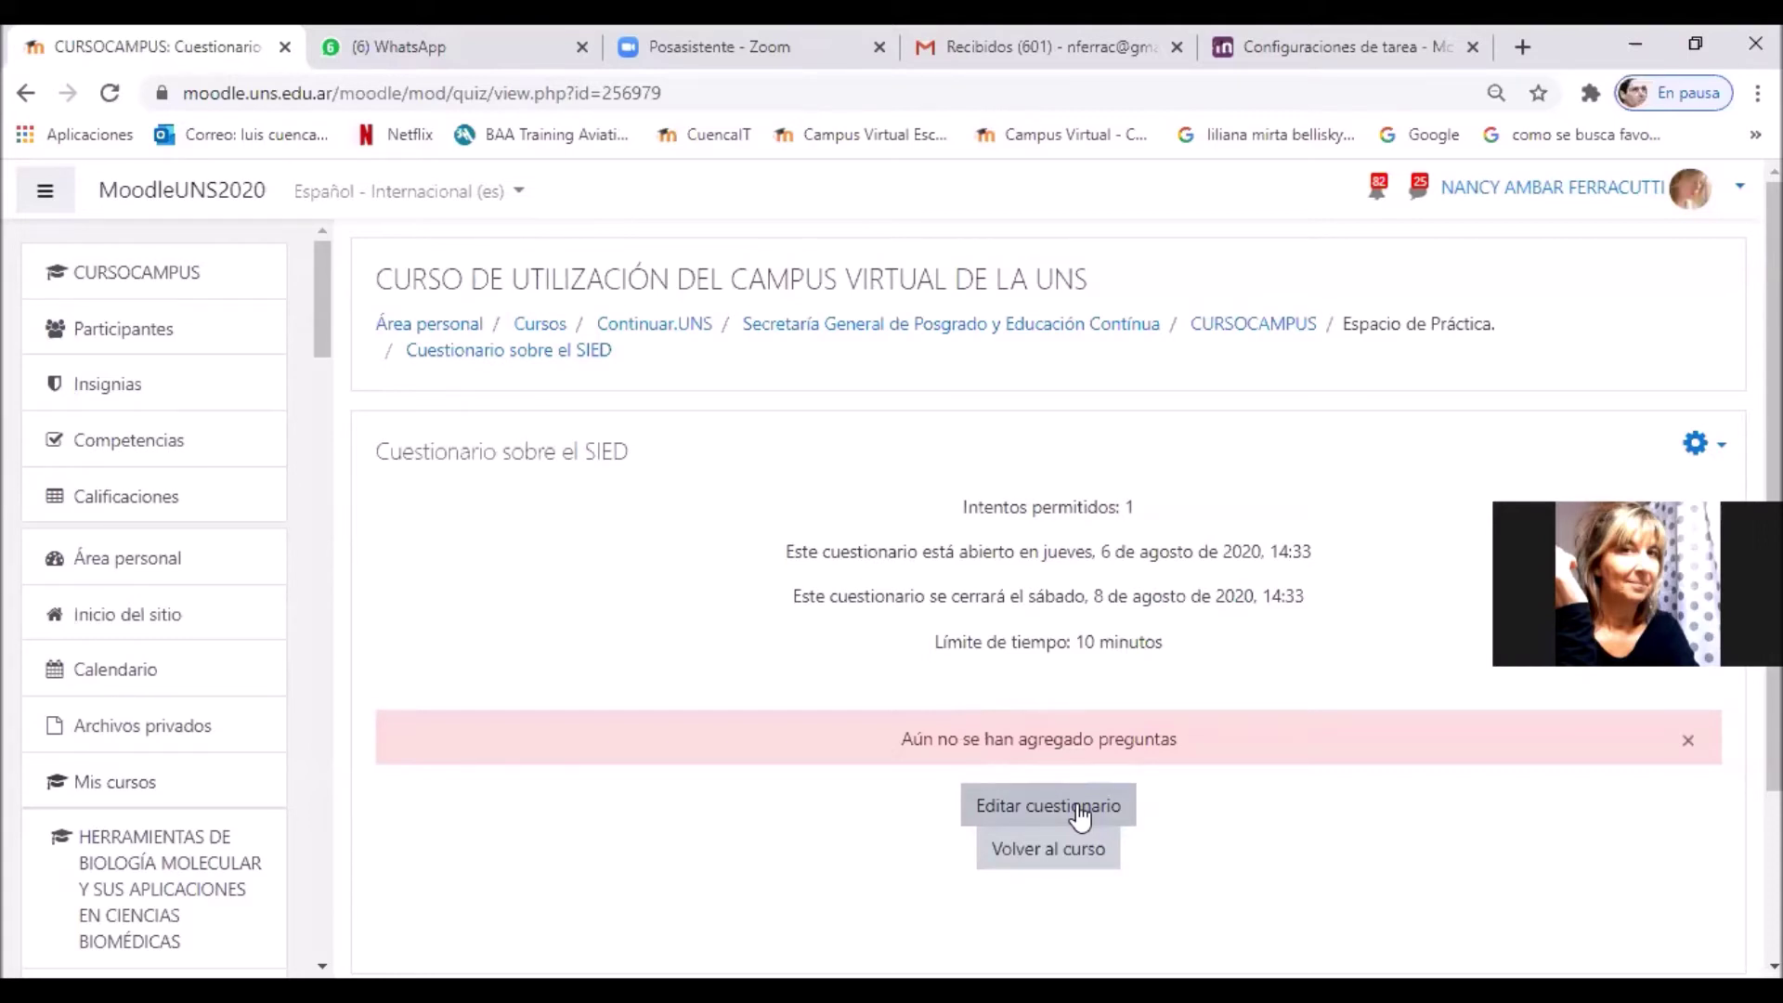
Step: From Editar cuestionario, add a new Verdadero/Falso question to the quiz
click(1077, 808)
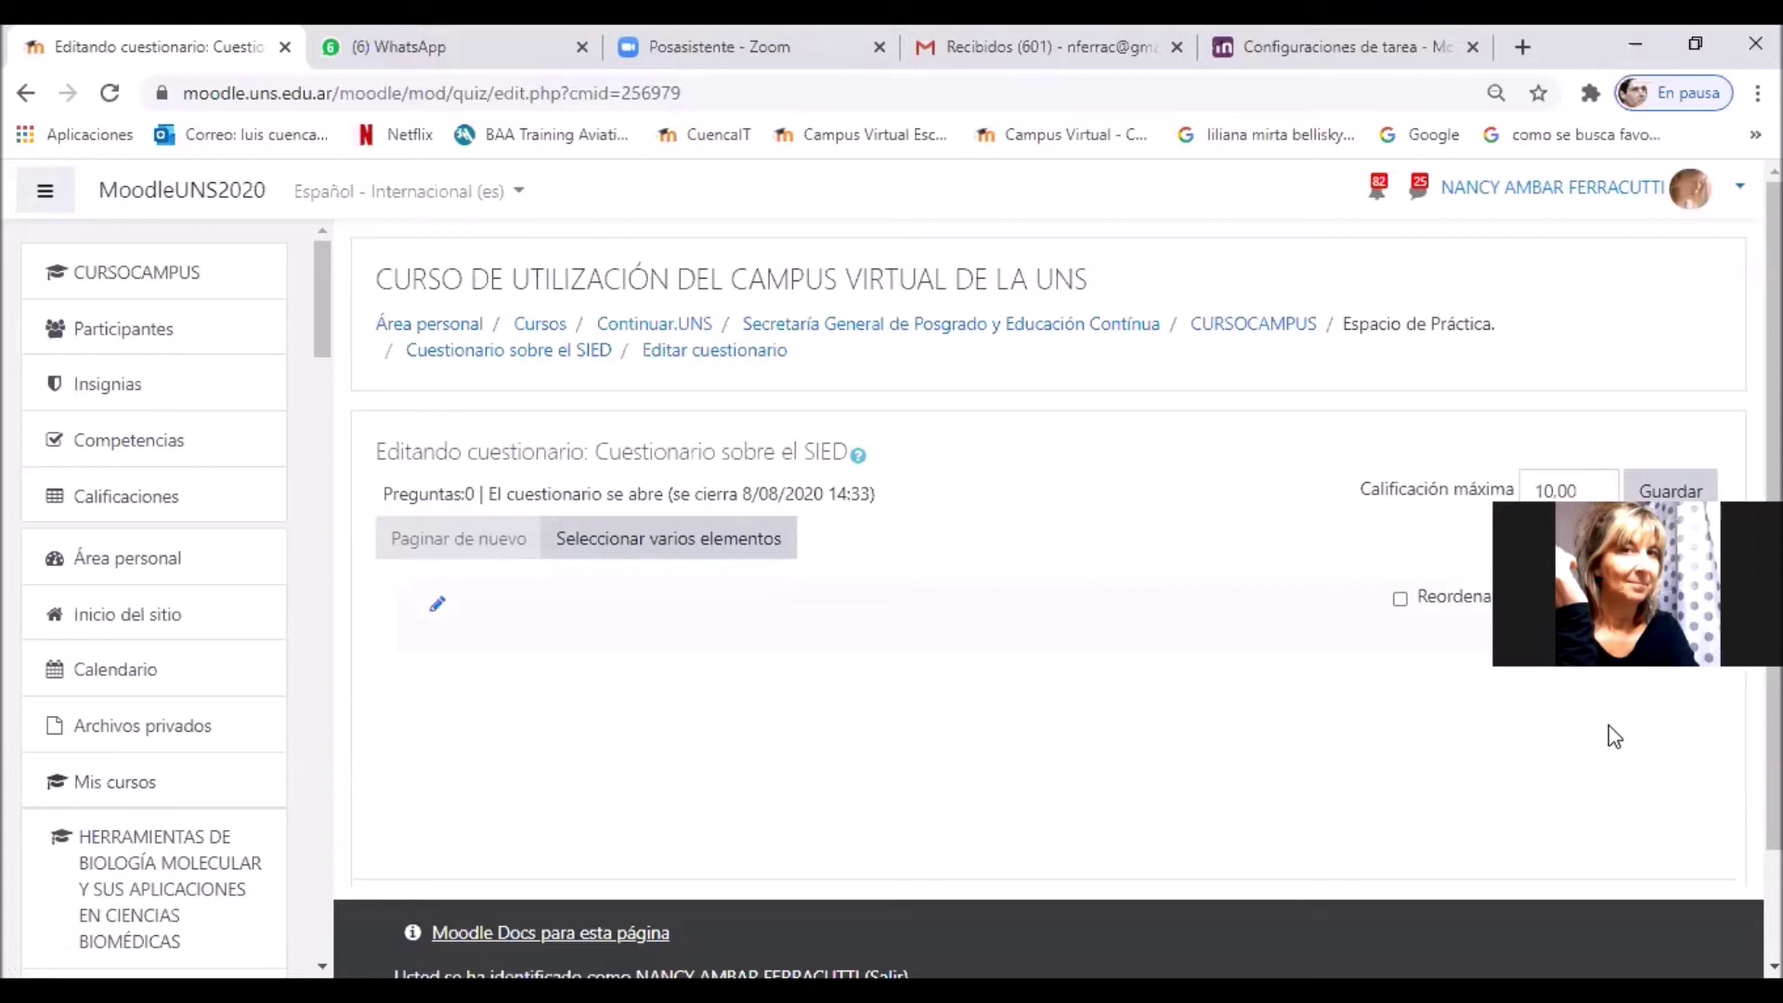
click(1642, 663)
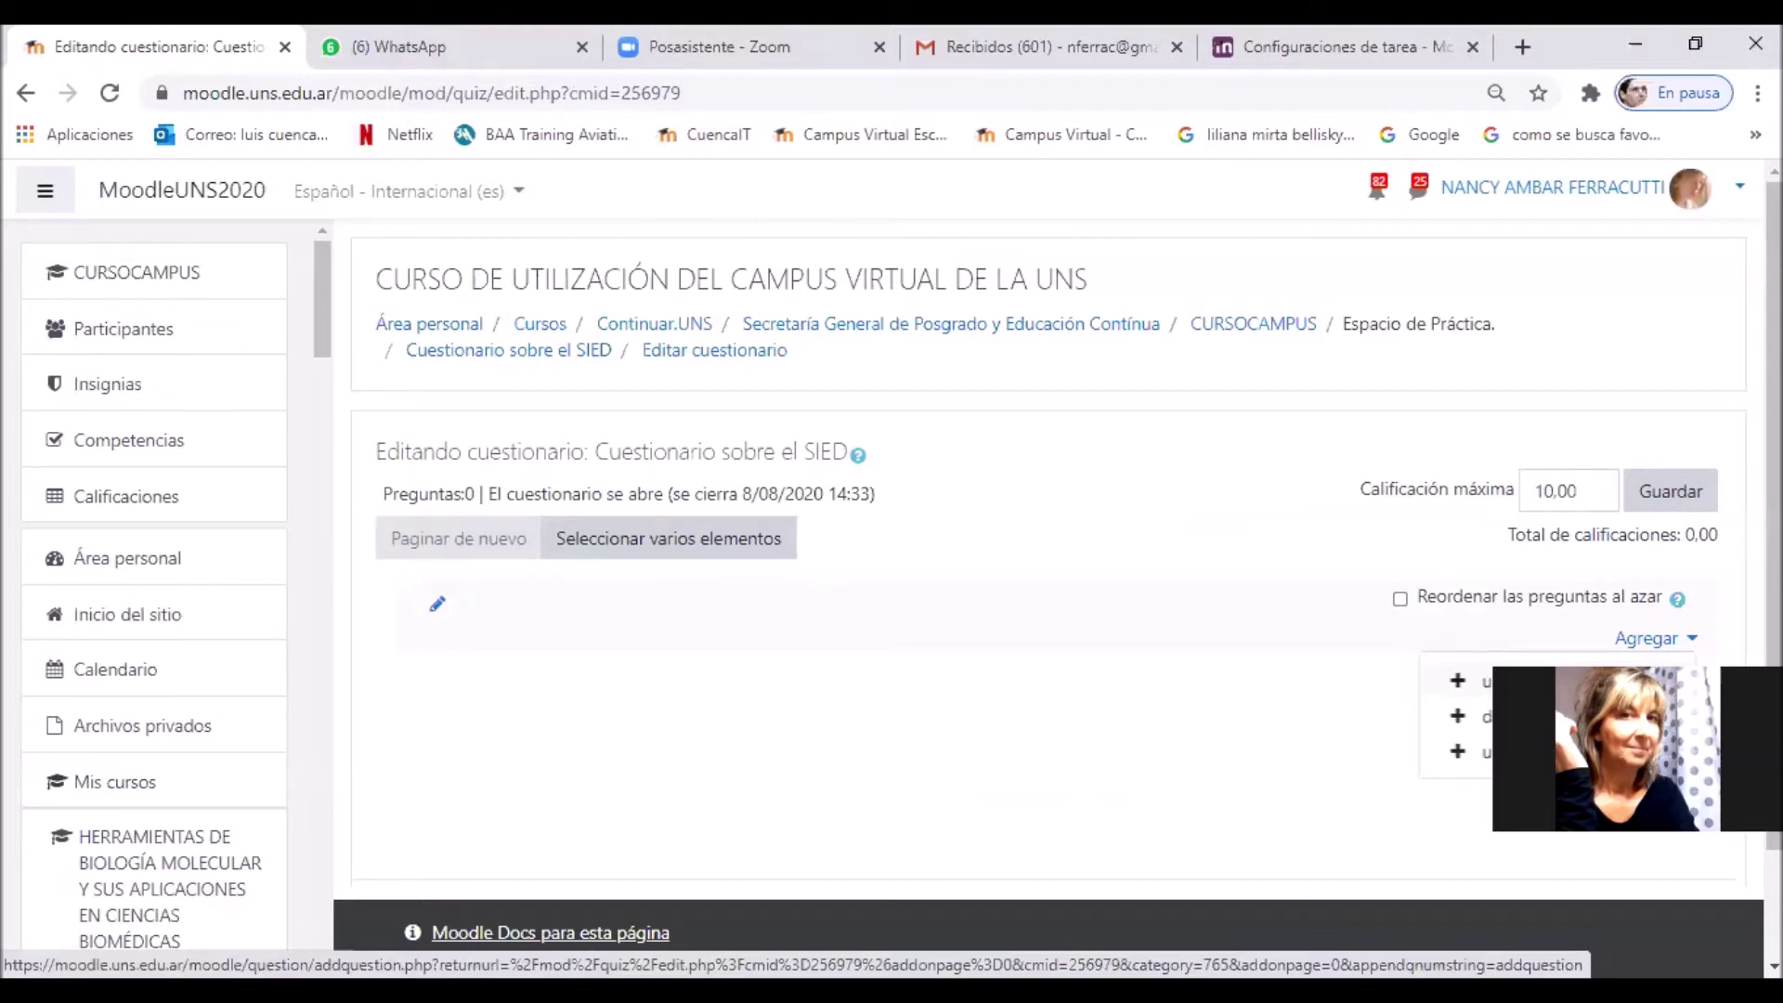
click(1472, 681)
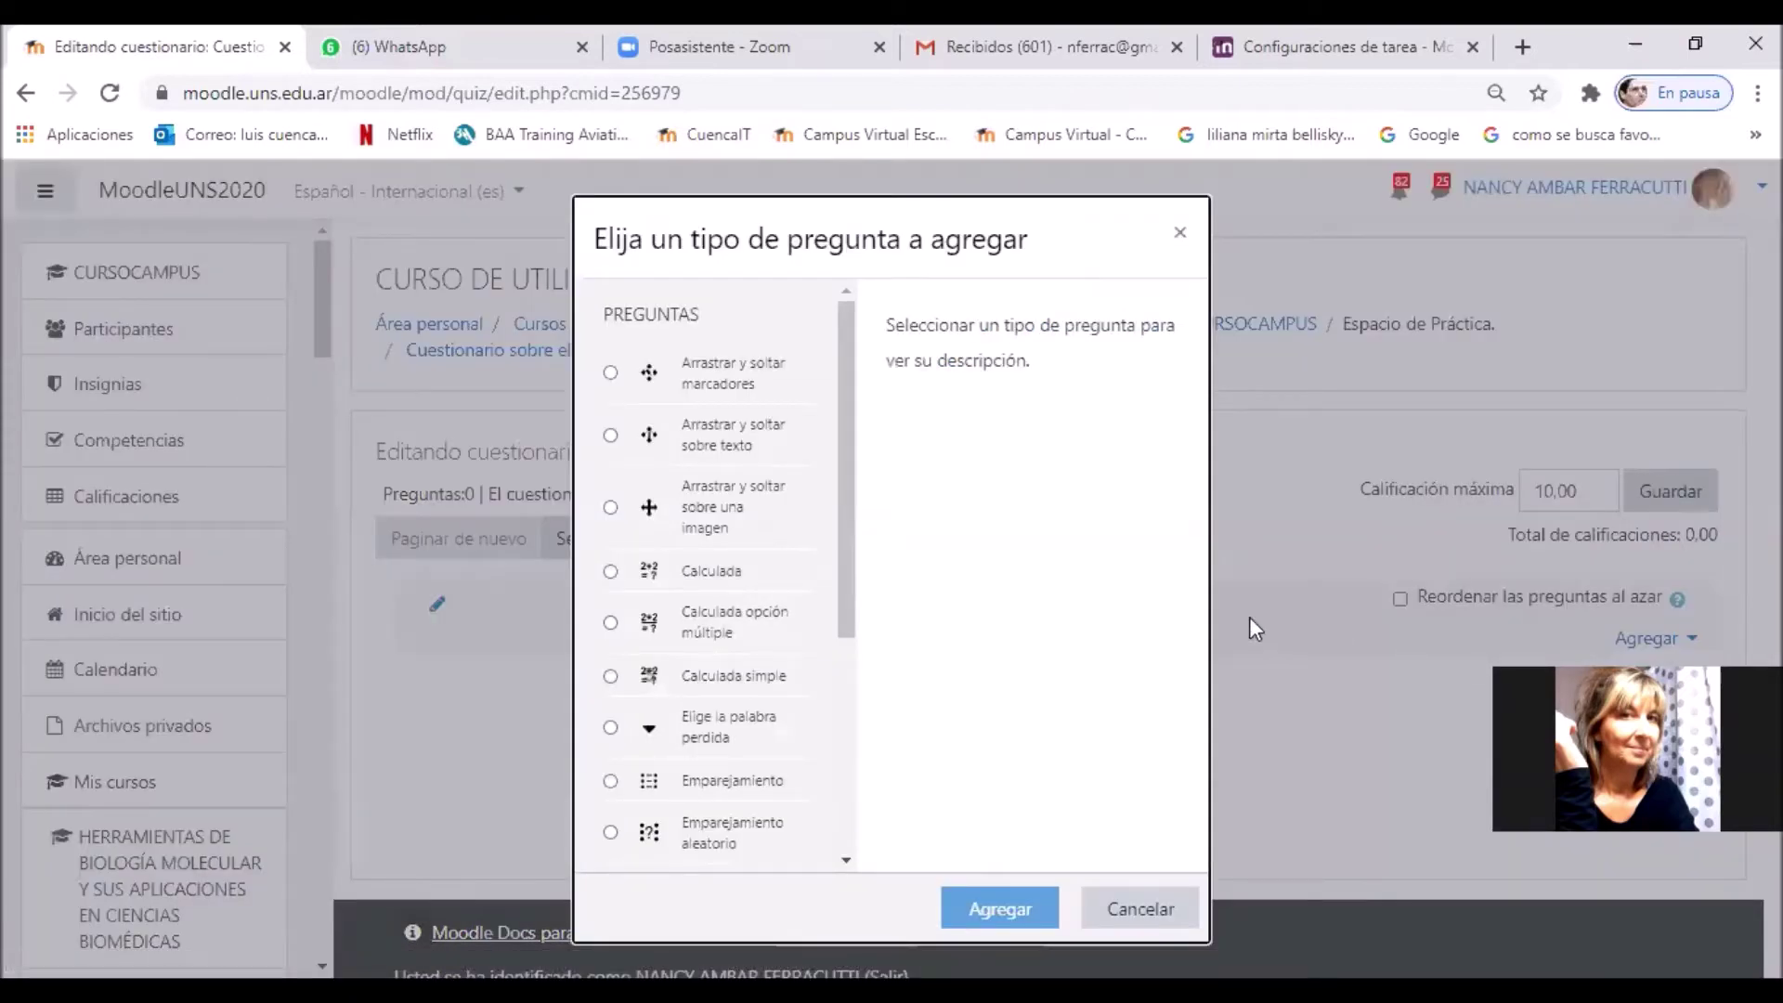
drag(852, 610, 839, 787)
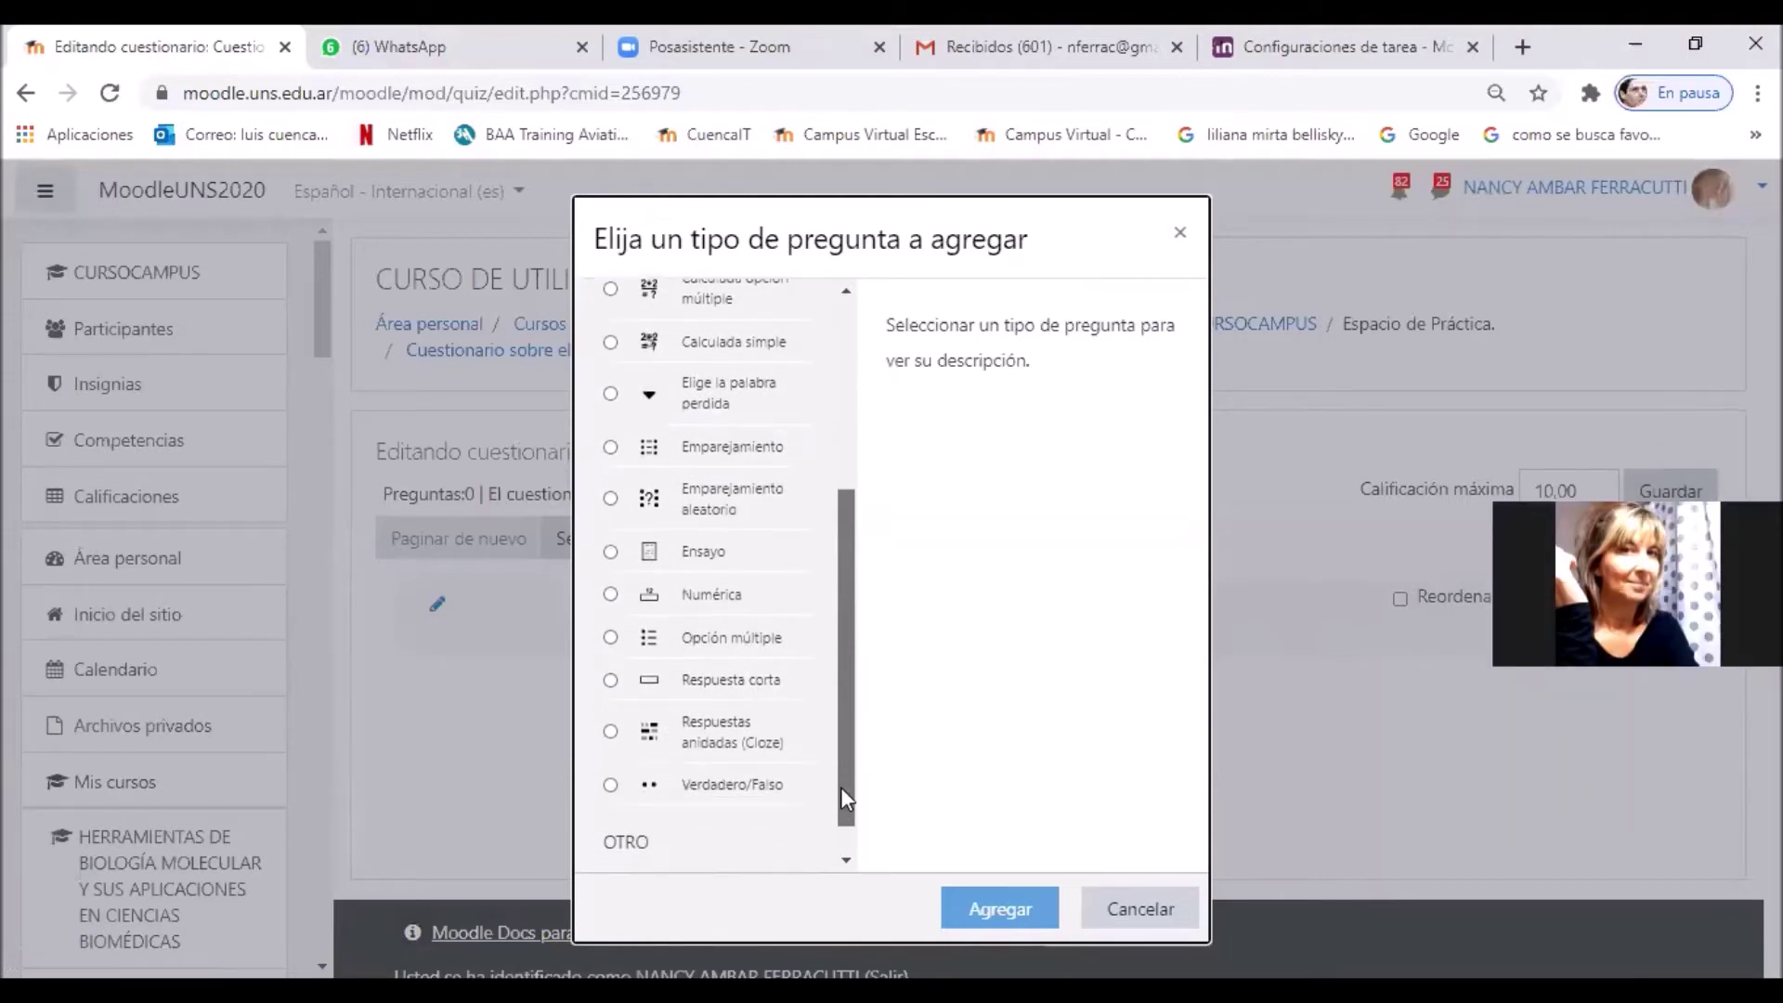
click(609, 786)
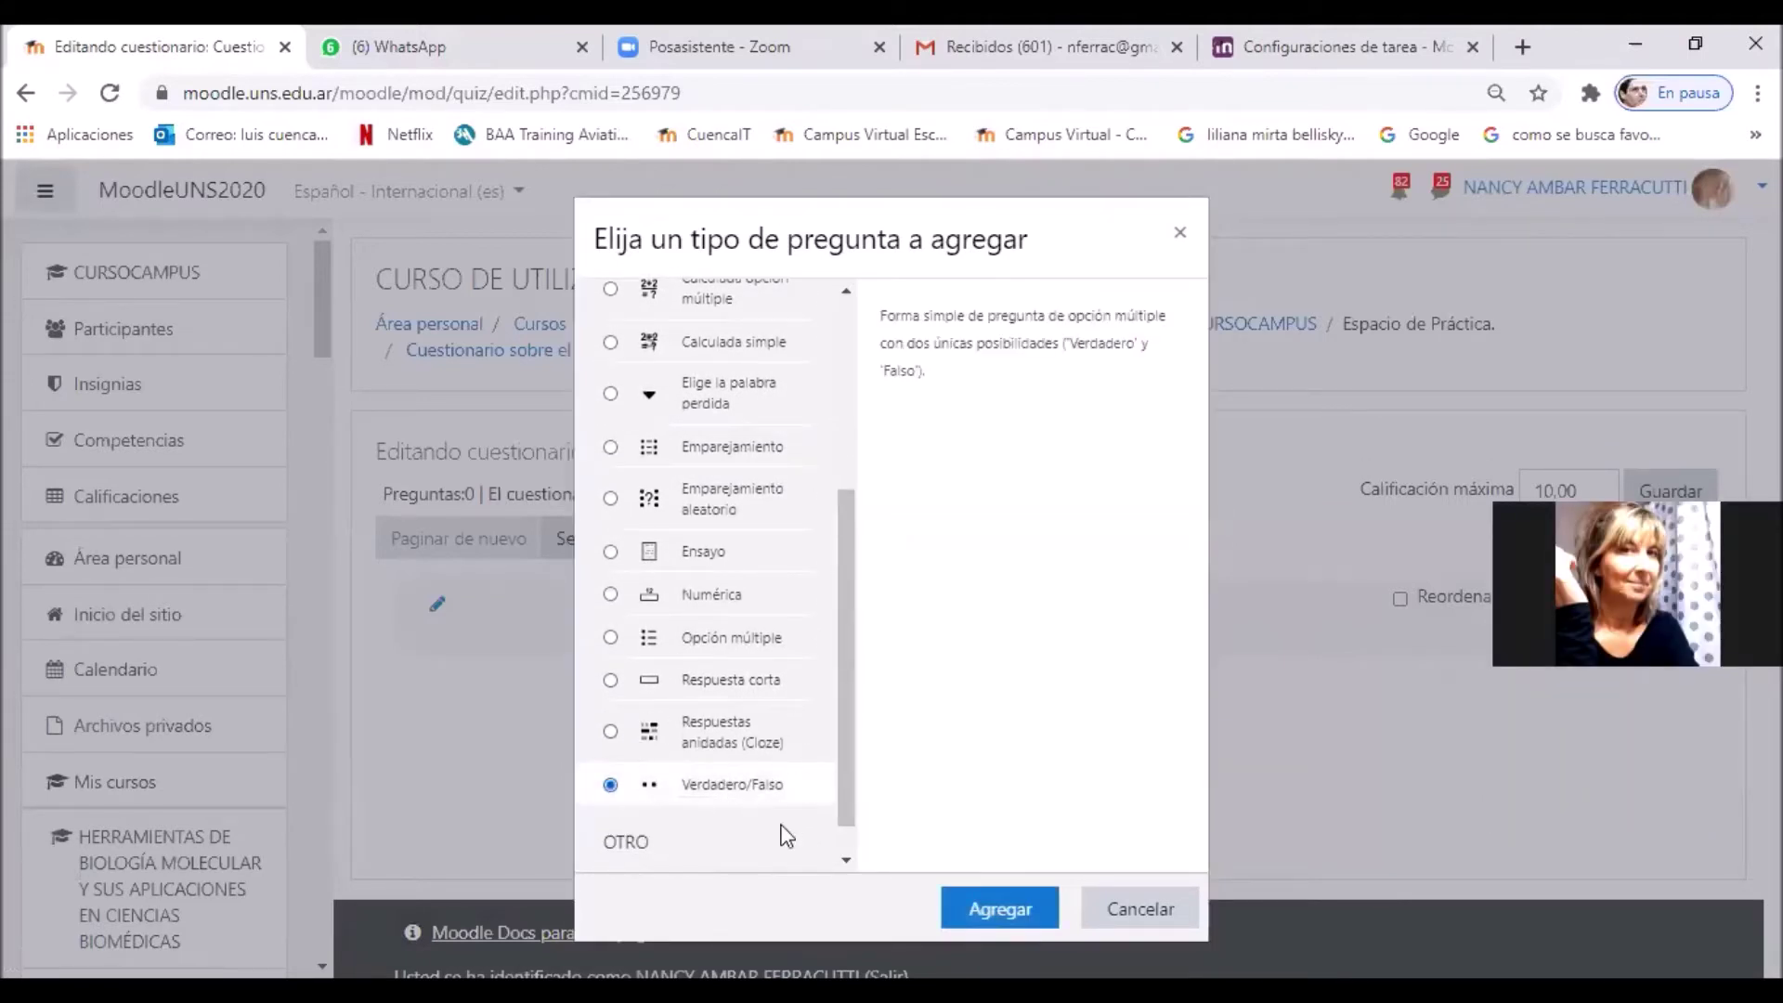
click(982, 914)
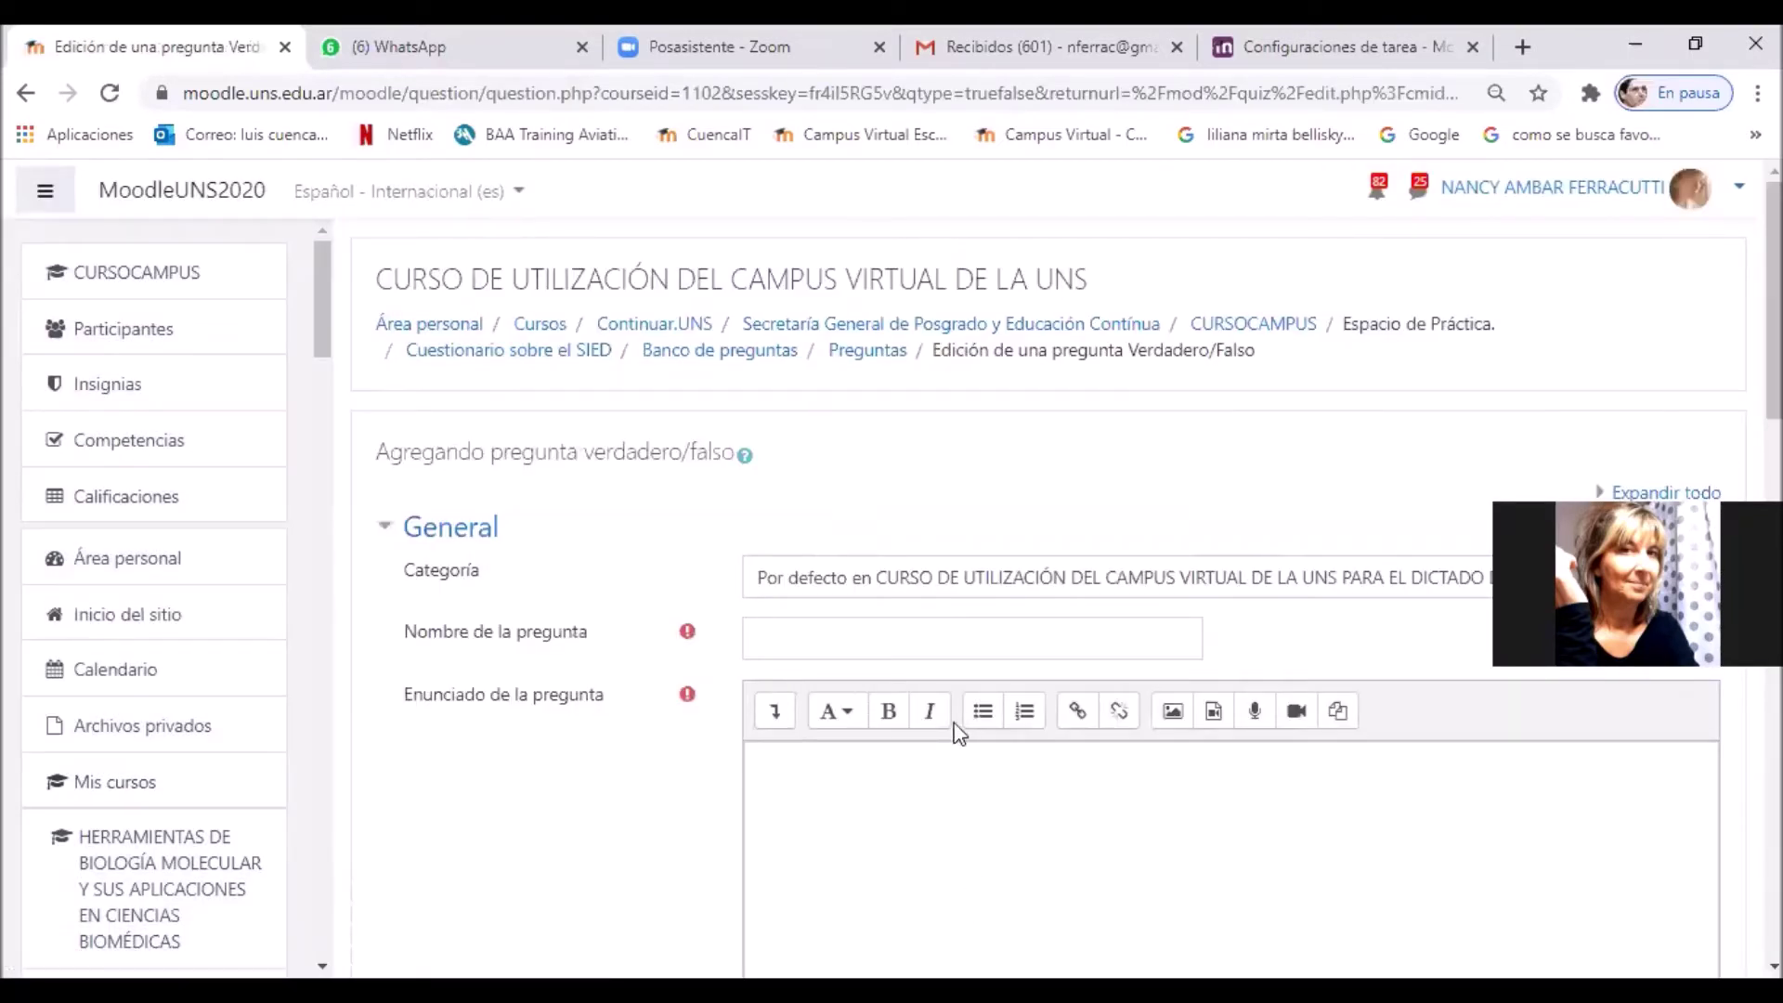
Step: Name the question 'Pregunta numero 1'
click(961, 631)
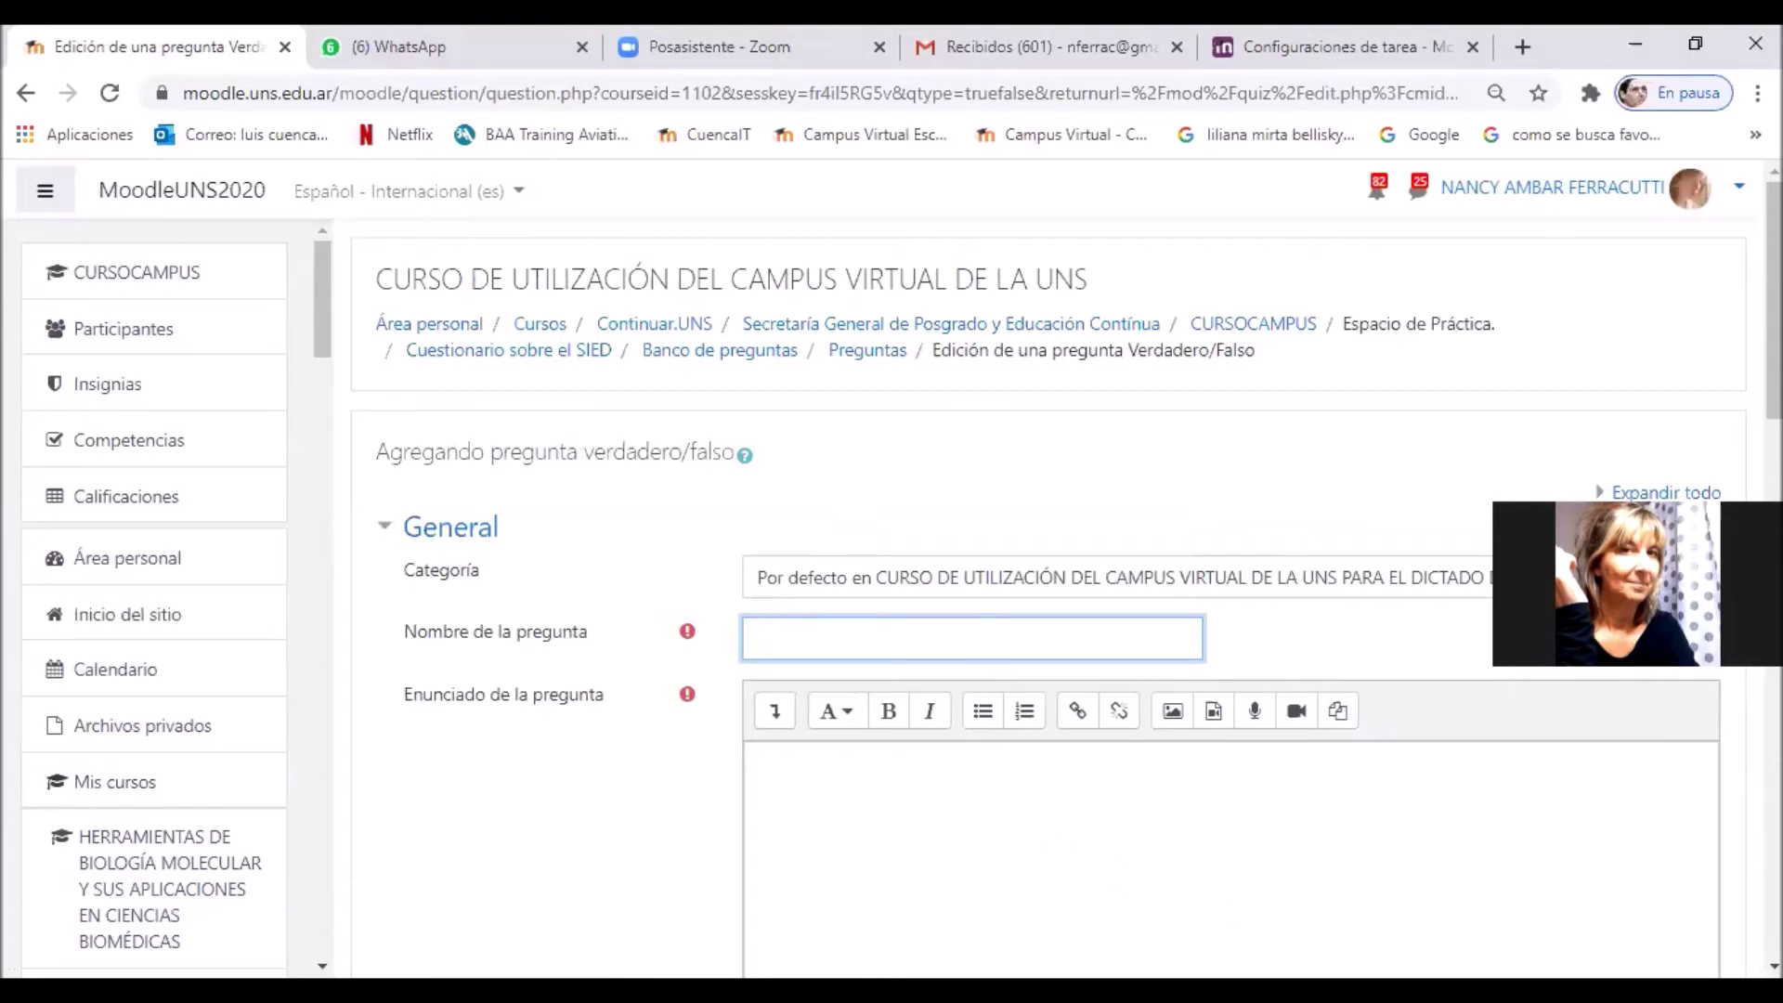
text(Pregunta numero 1)
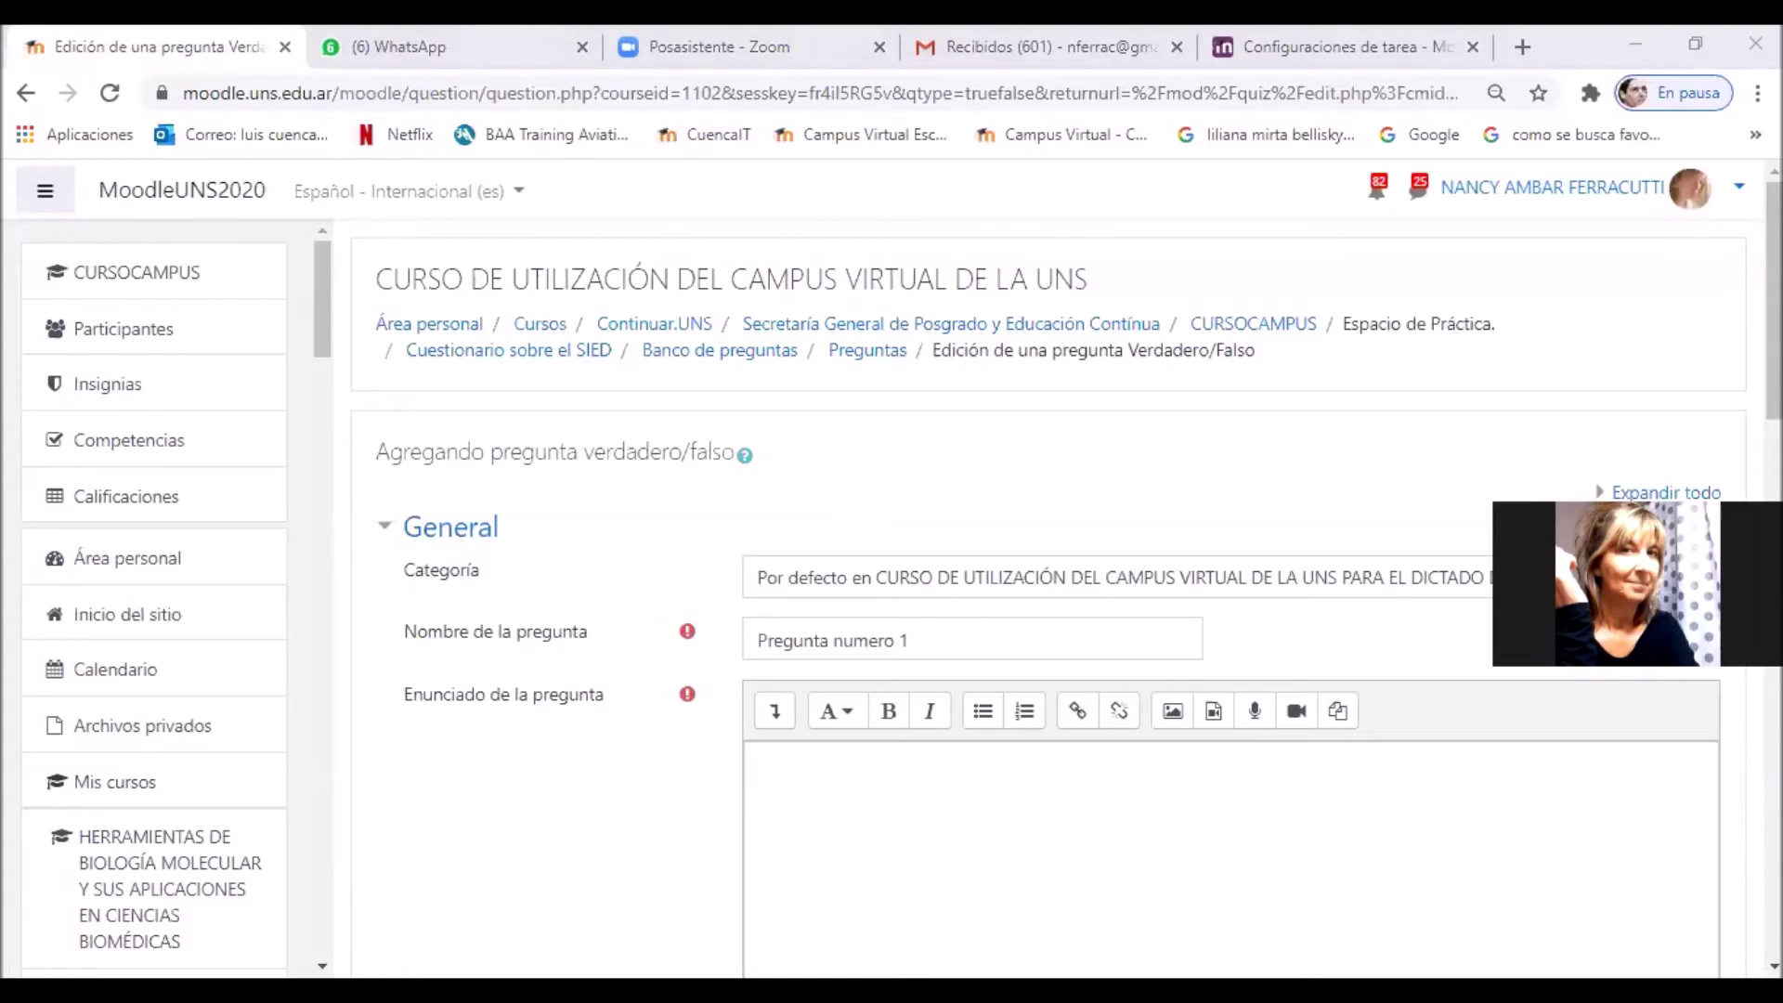
Step: Paste the SIED definition as the question statement and remove its leading '1.'
key(alt+Tab)
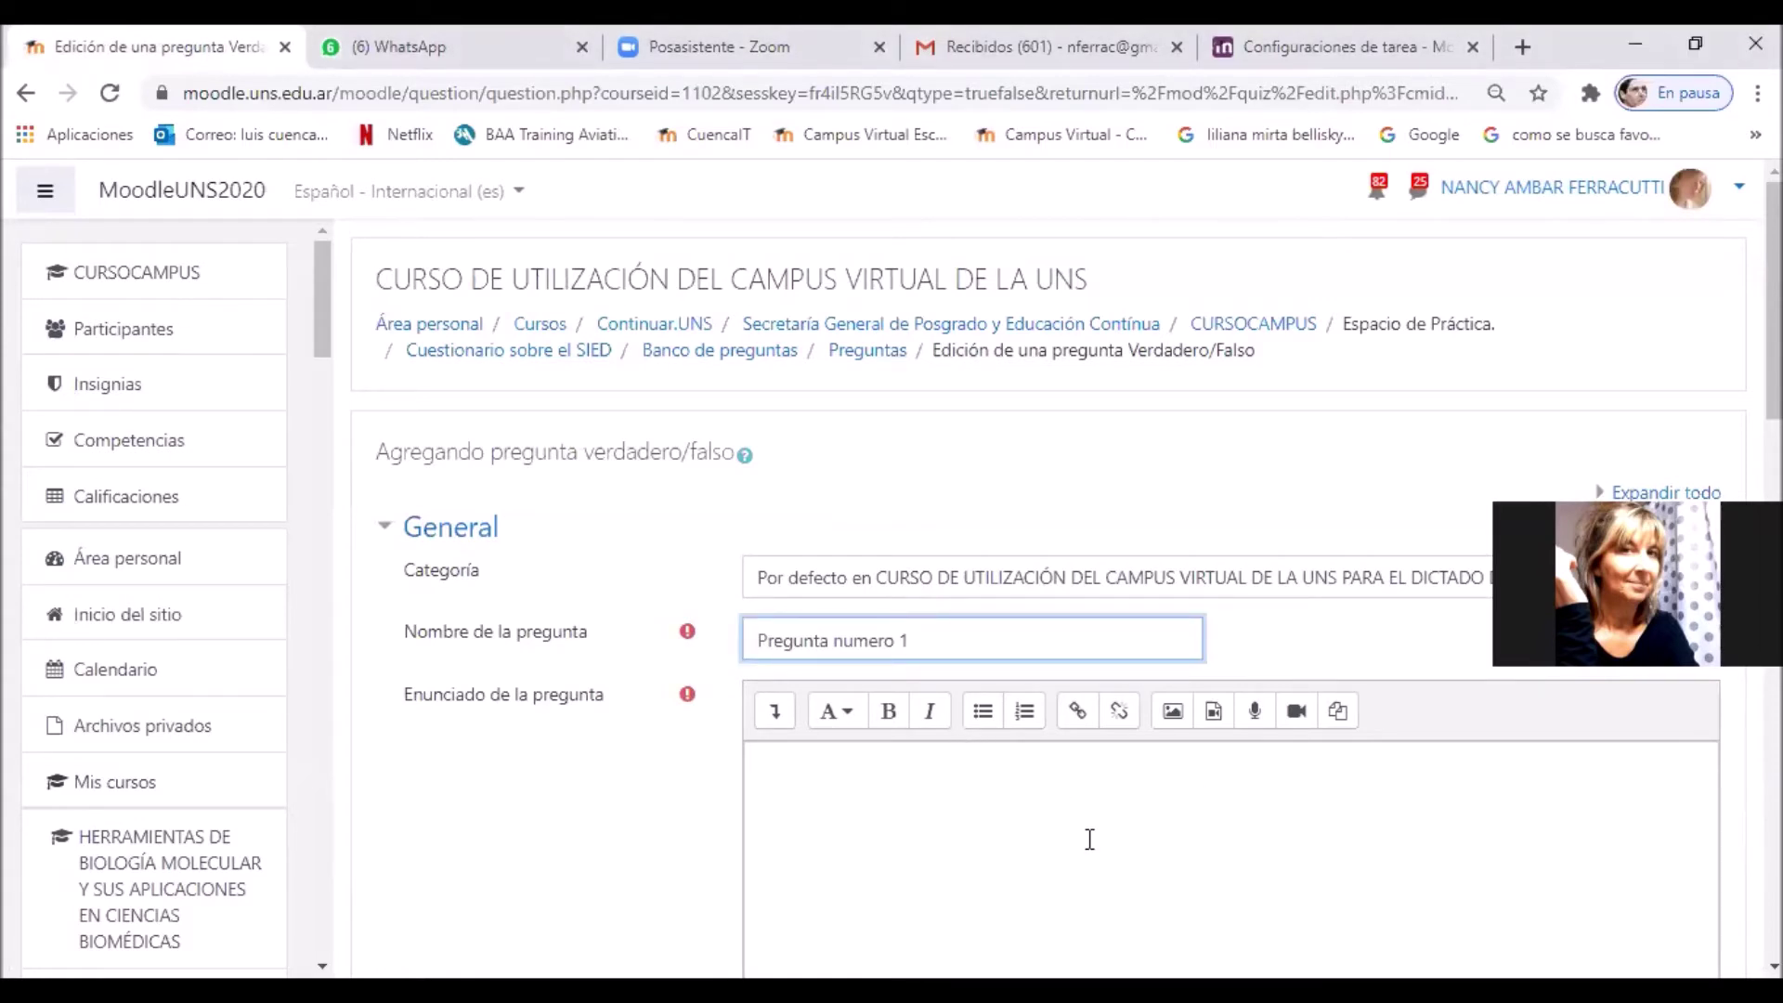
click(1051, 815)
scroll(1048, 599, down, 4)
key(alt+Tab)
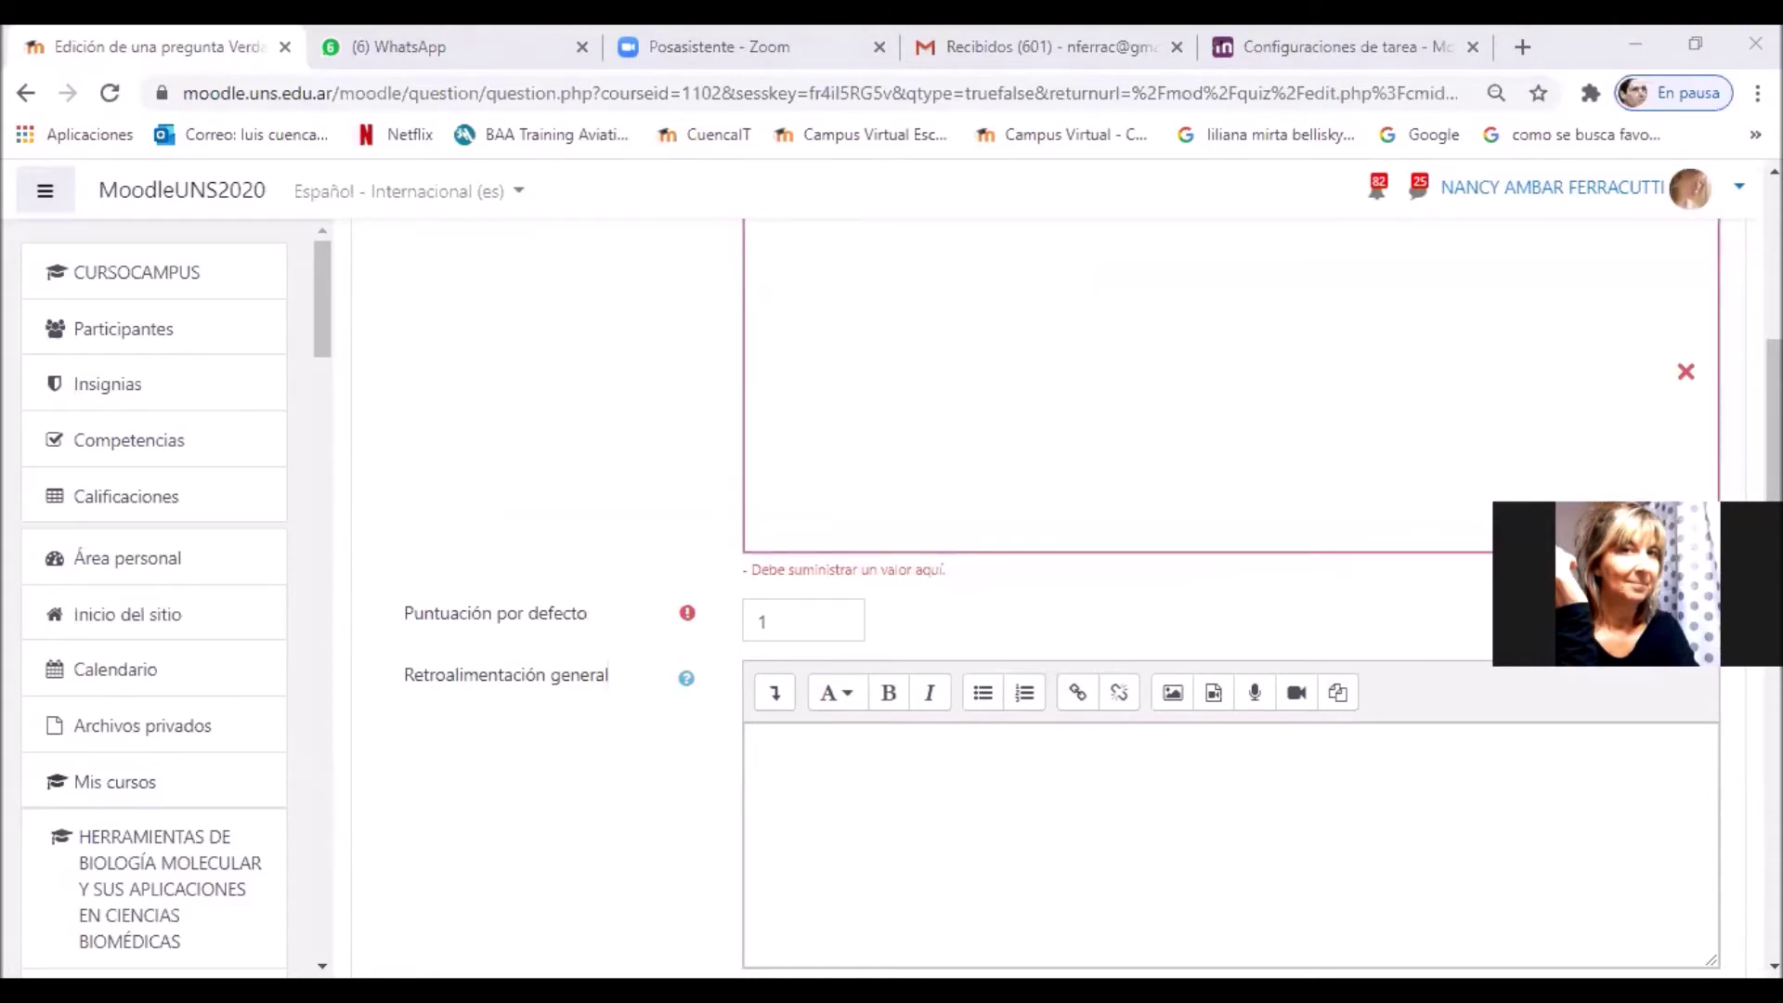
key(alt+Tab)
scroll(883, 446, up, 3)
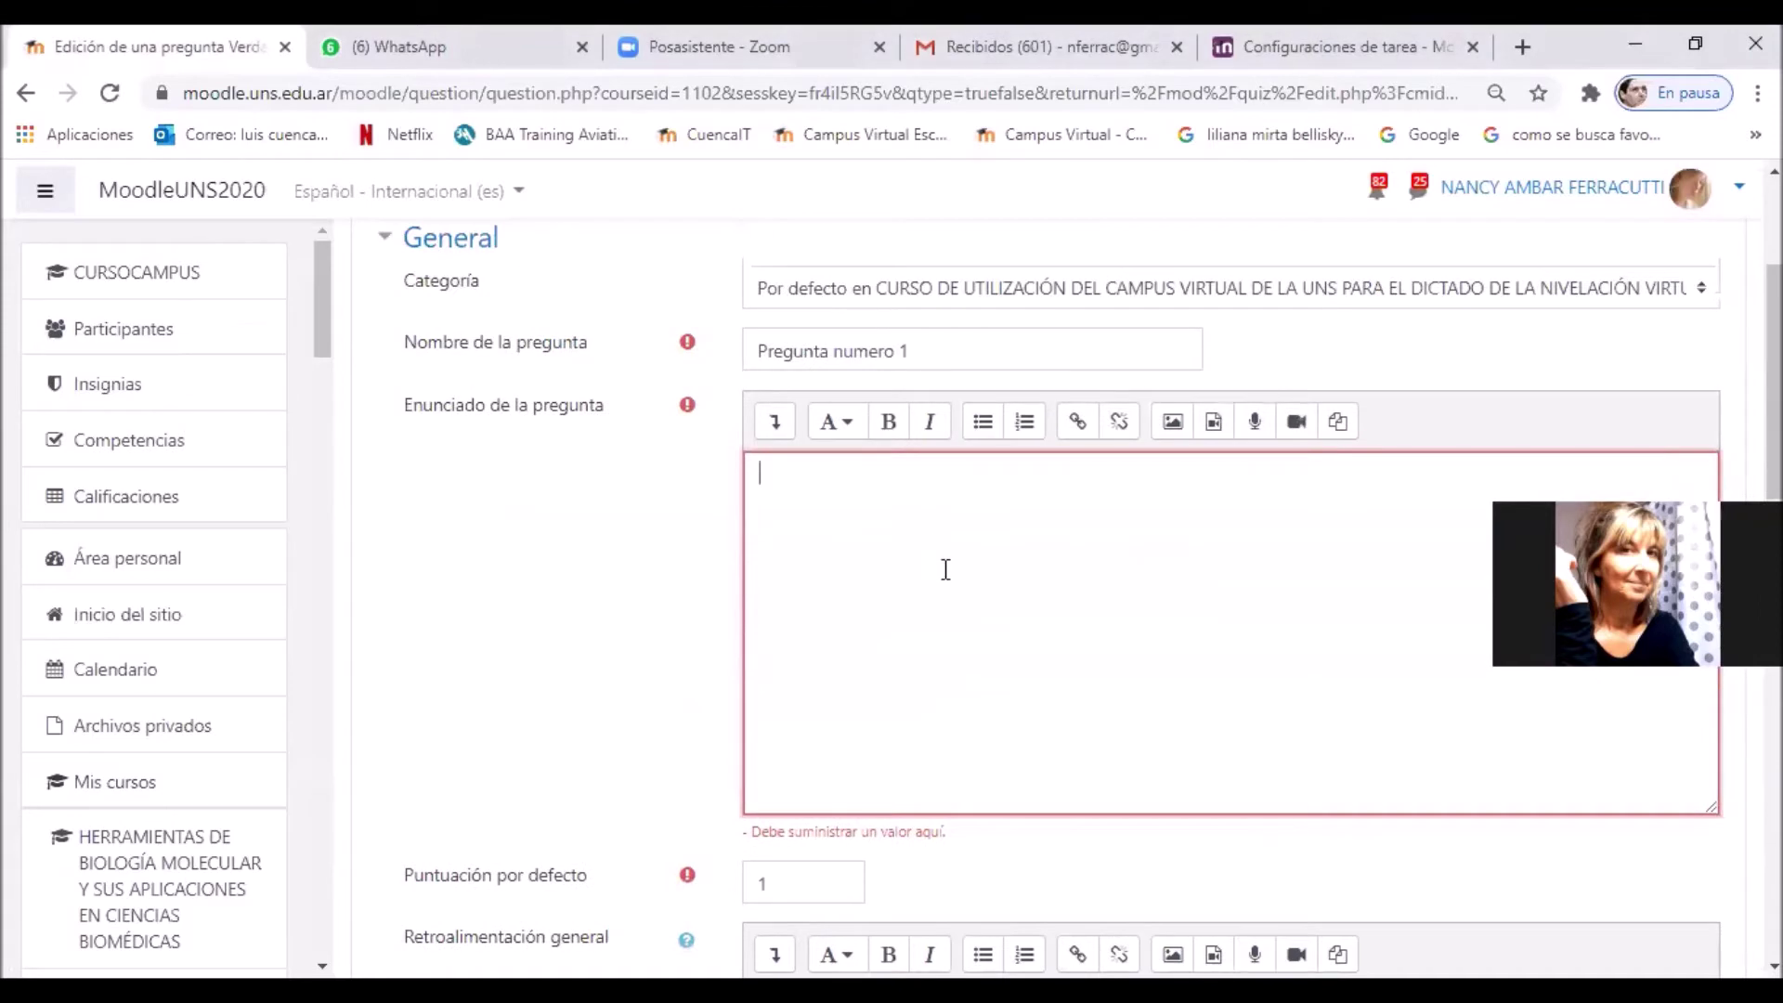
key(ctrl+v)
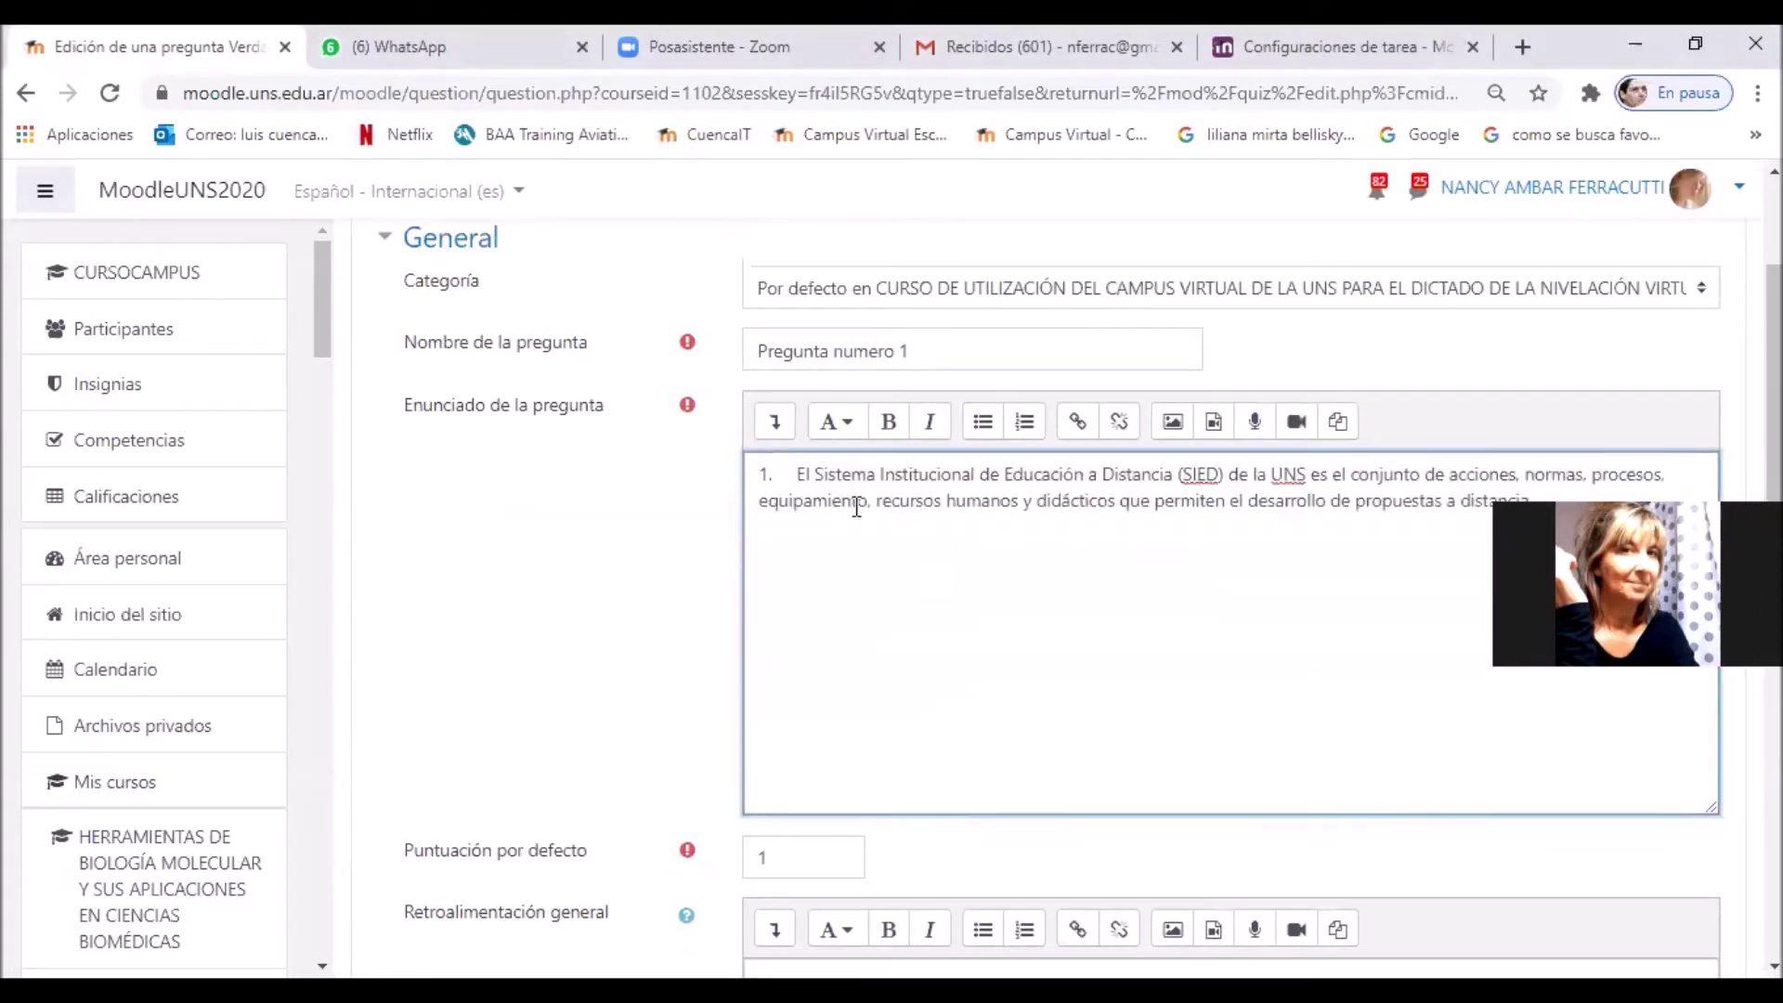
click(817, 482)
key(BackSpace)
key(BackSpace)
key(BackSpace)
key(BackSpace)
key(BackSpace)
key(BackSpace)
key(BackSpace)
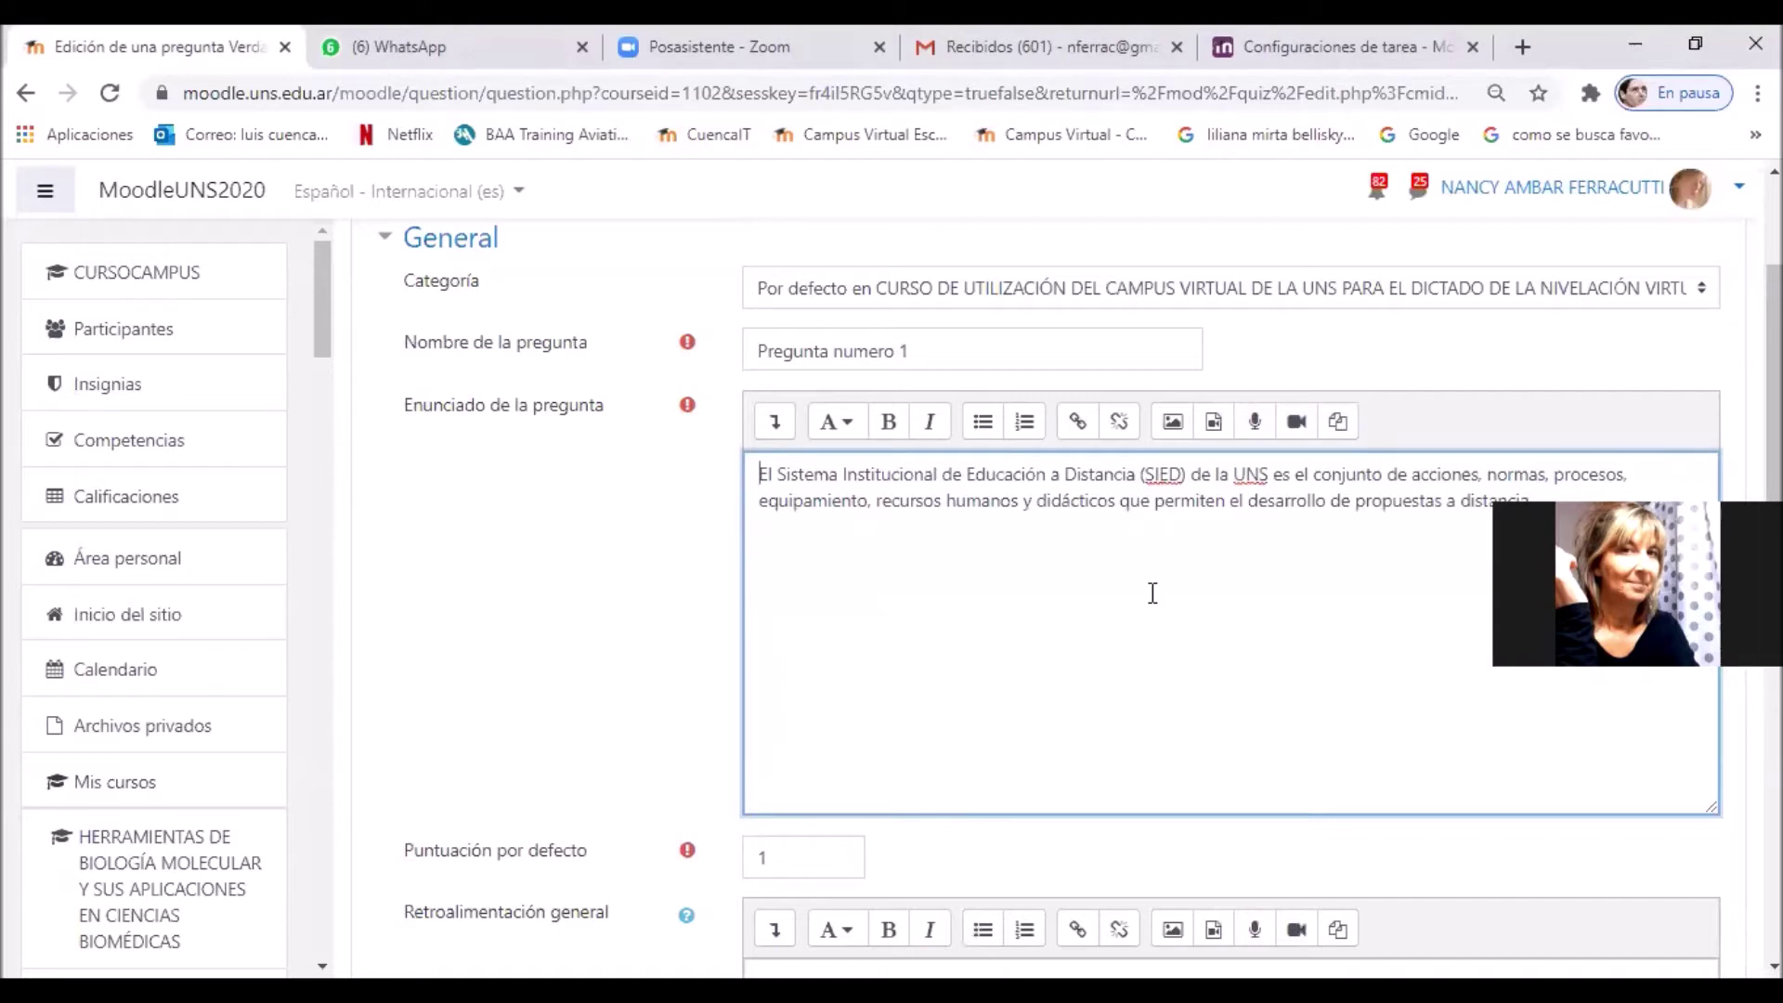
scroll(1153, 592, down, 5)
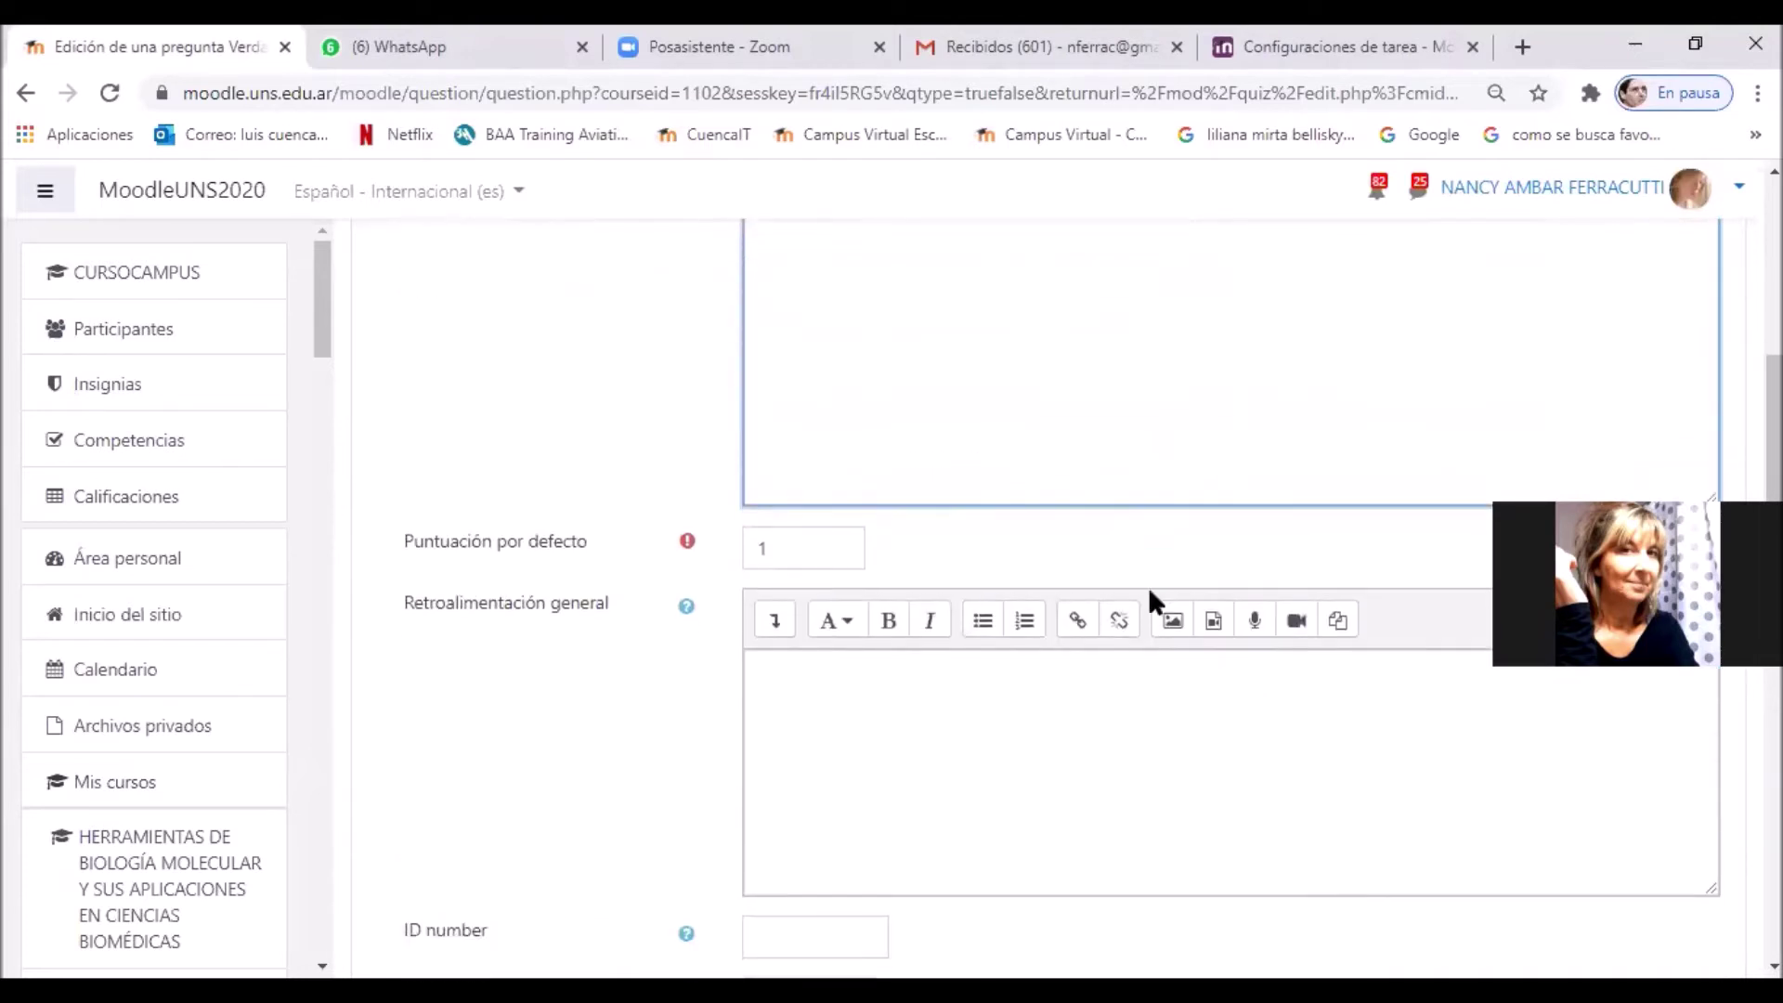
Step: Change the question's Puntuación por defecto from 1 to 2
click(799, 338)
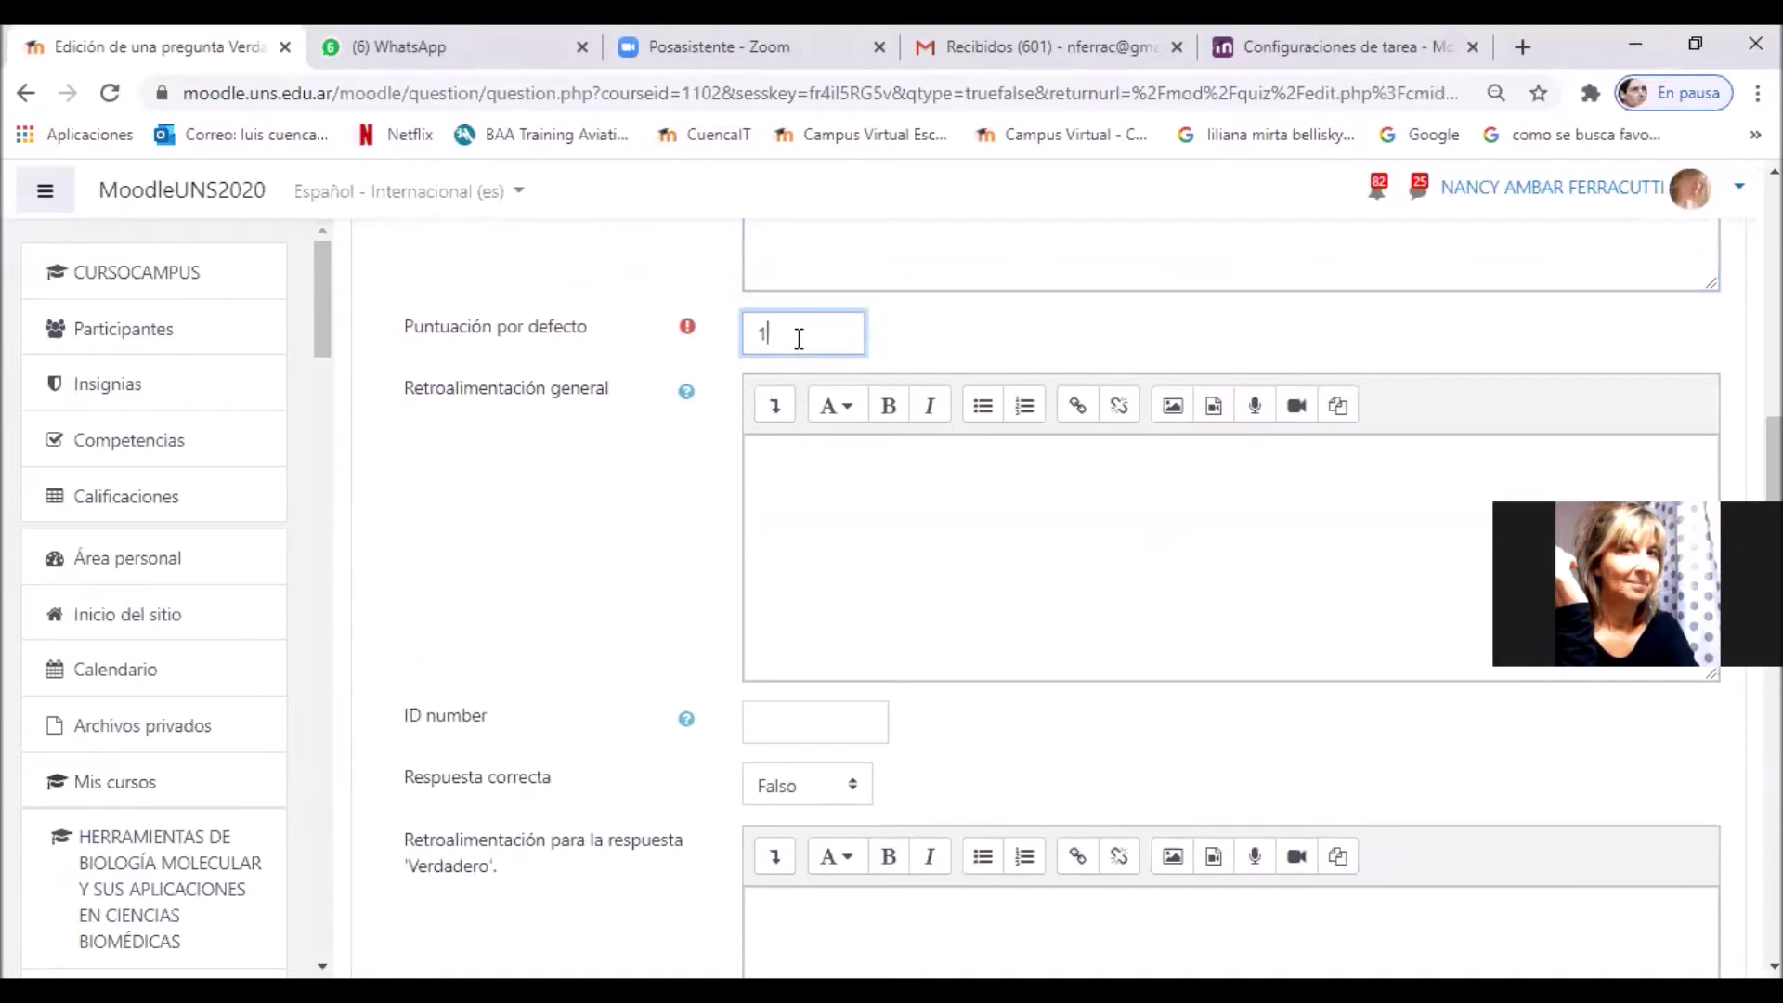
key(BackSpace)
text(2)
scroll(969, 567, down, 2)
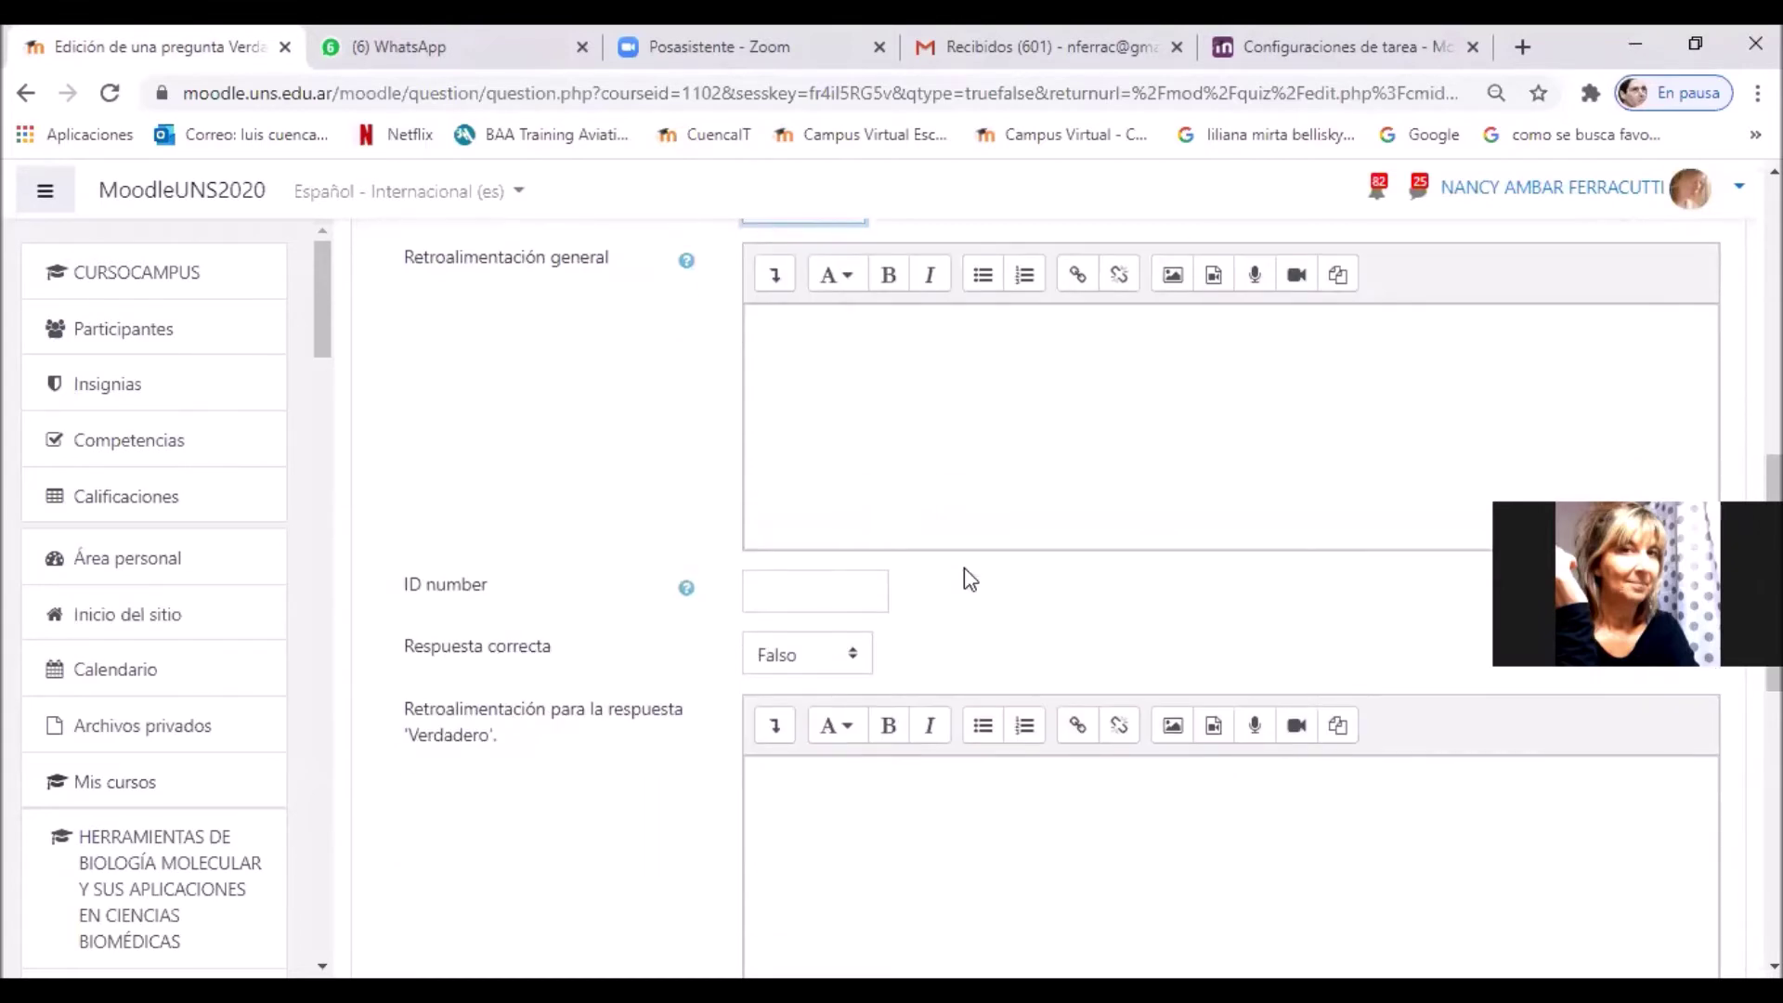
scroll(966, 571, down, 2)
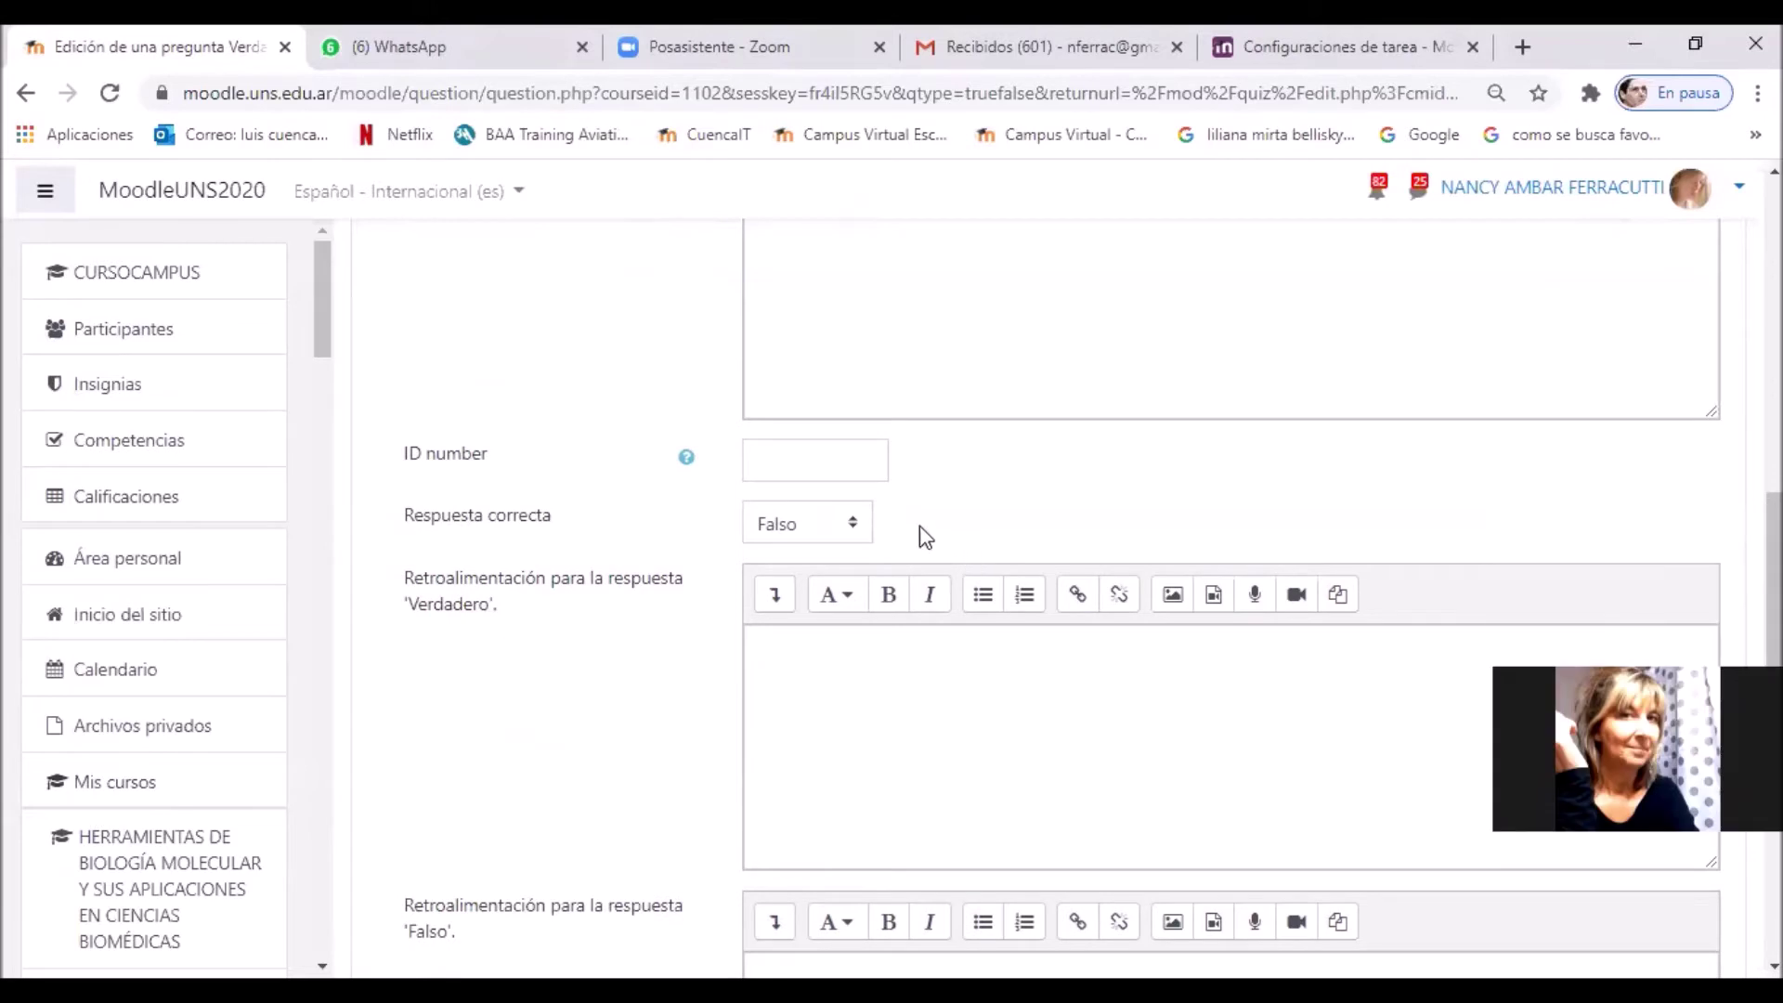
Step: Set the Respuesta correcta to Verdadero
click(851, 526)
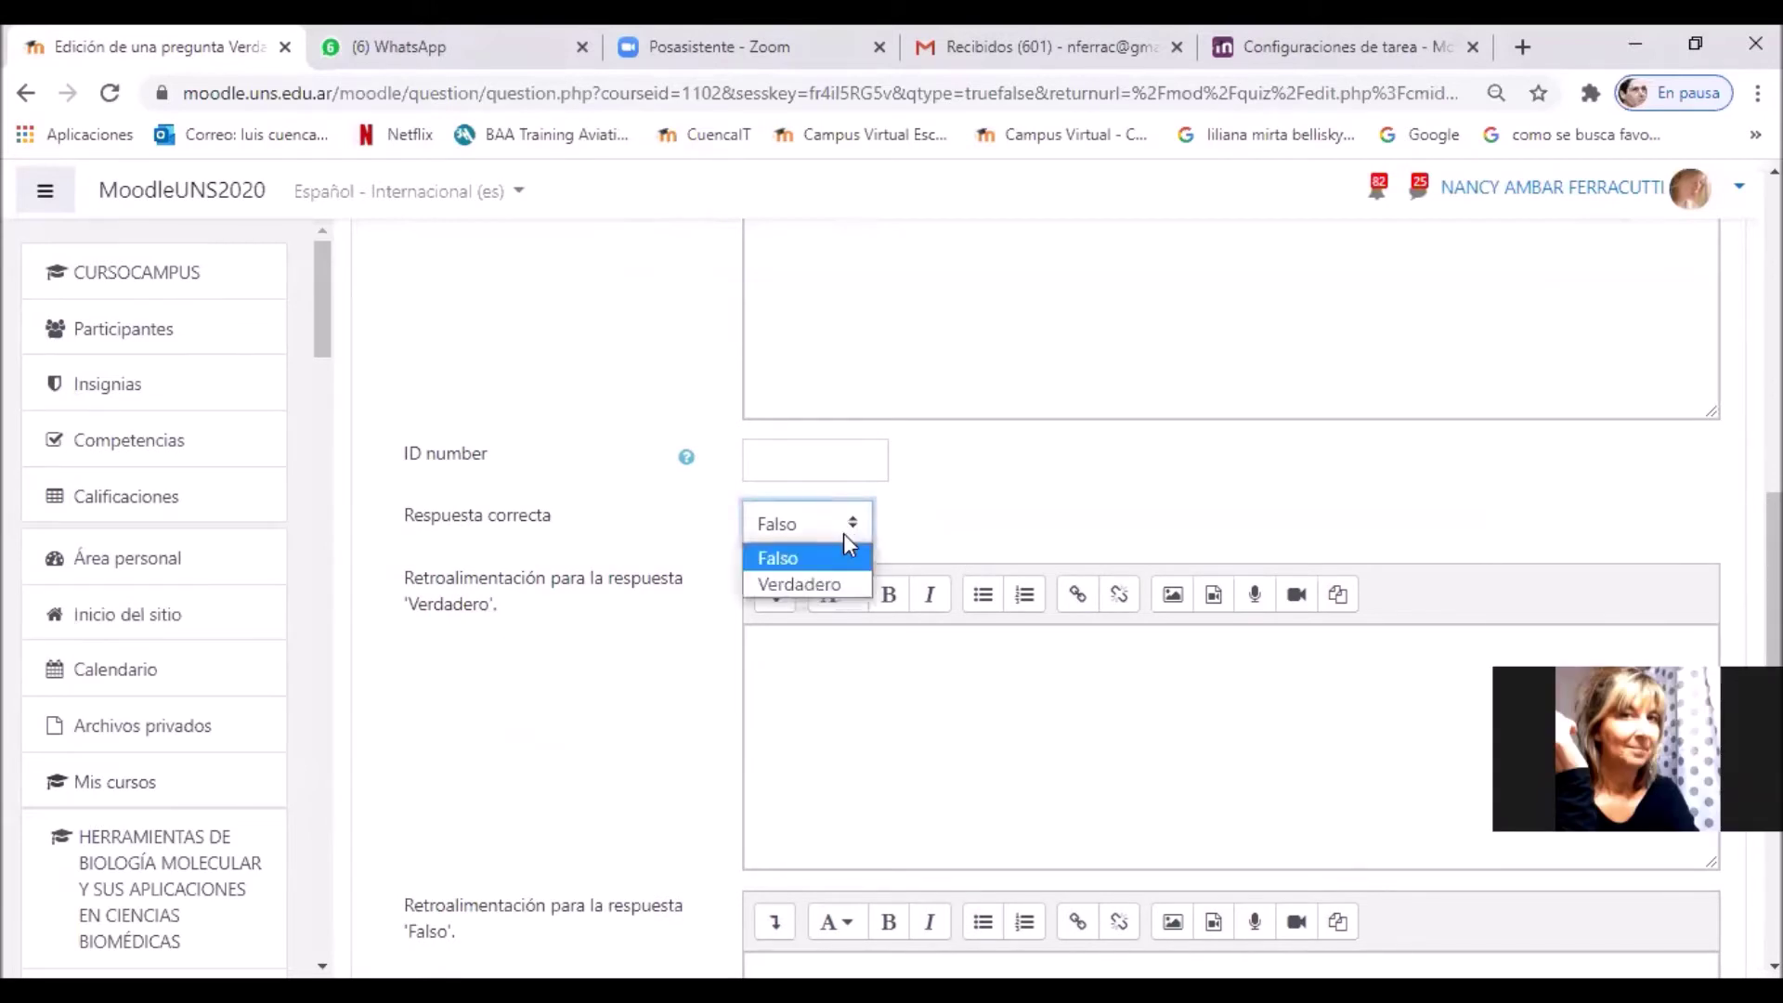
click(847, 584)
scroll(1003, 546, up, 7)
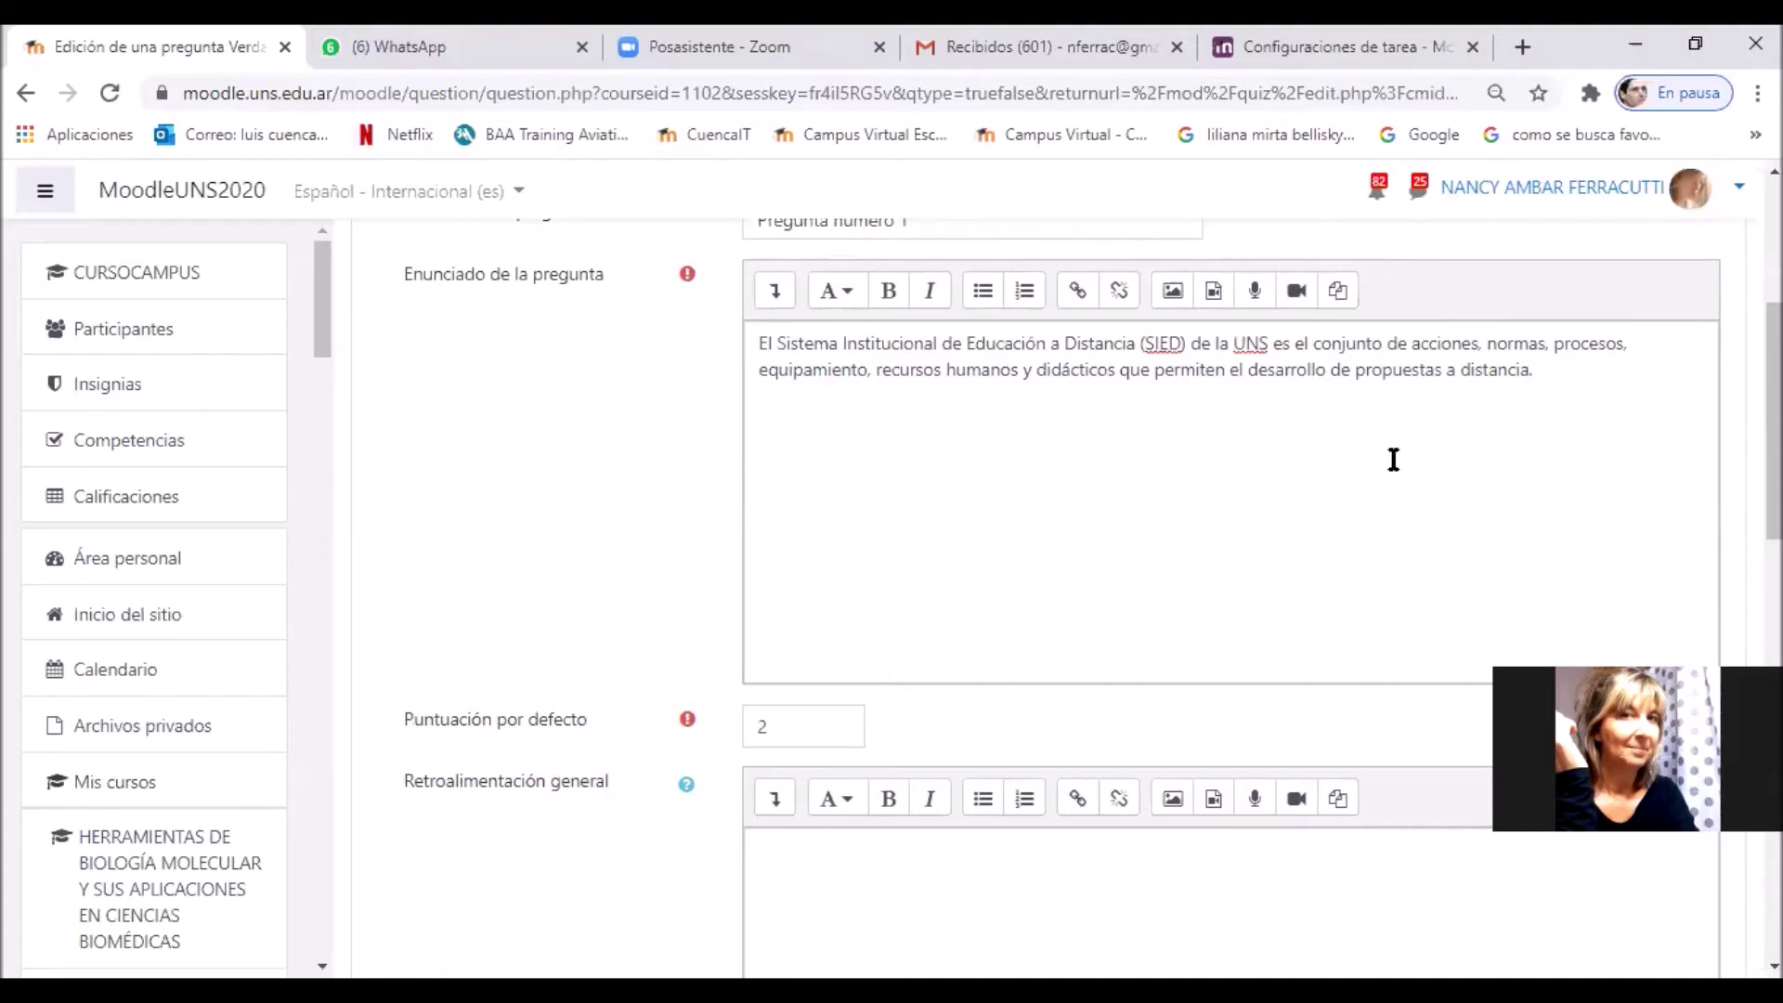
scroll(1393, 455, down, 5)
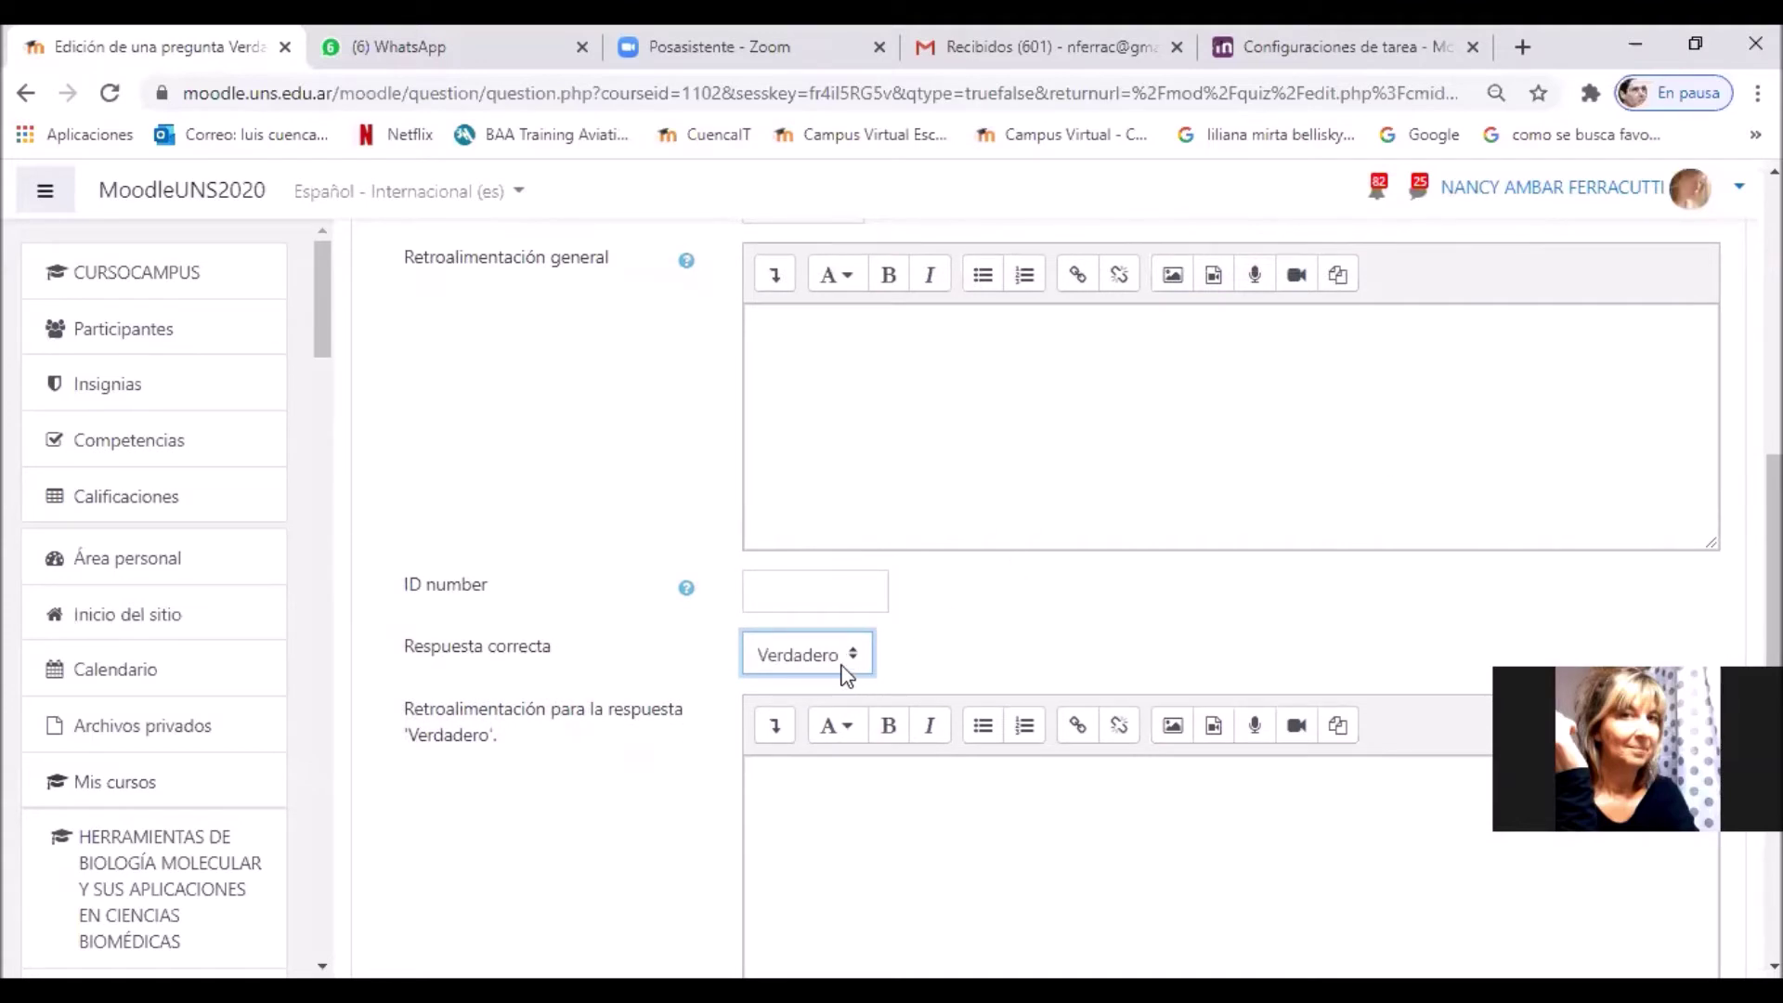
scroll(841, 677, up, 2)
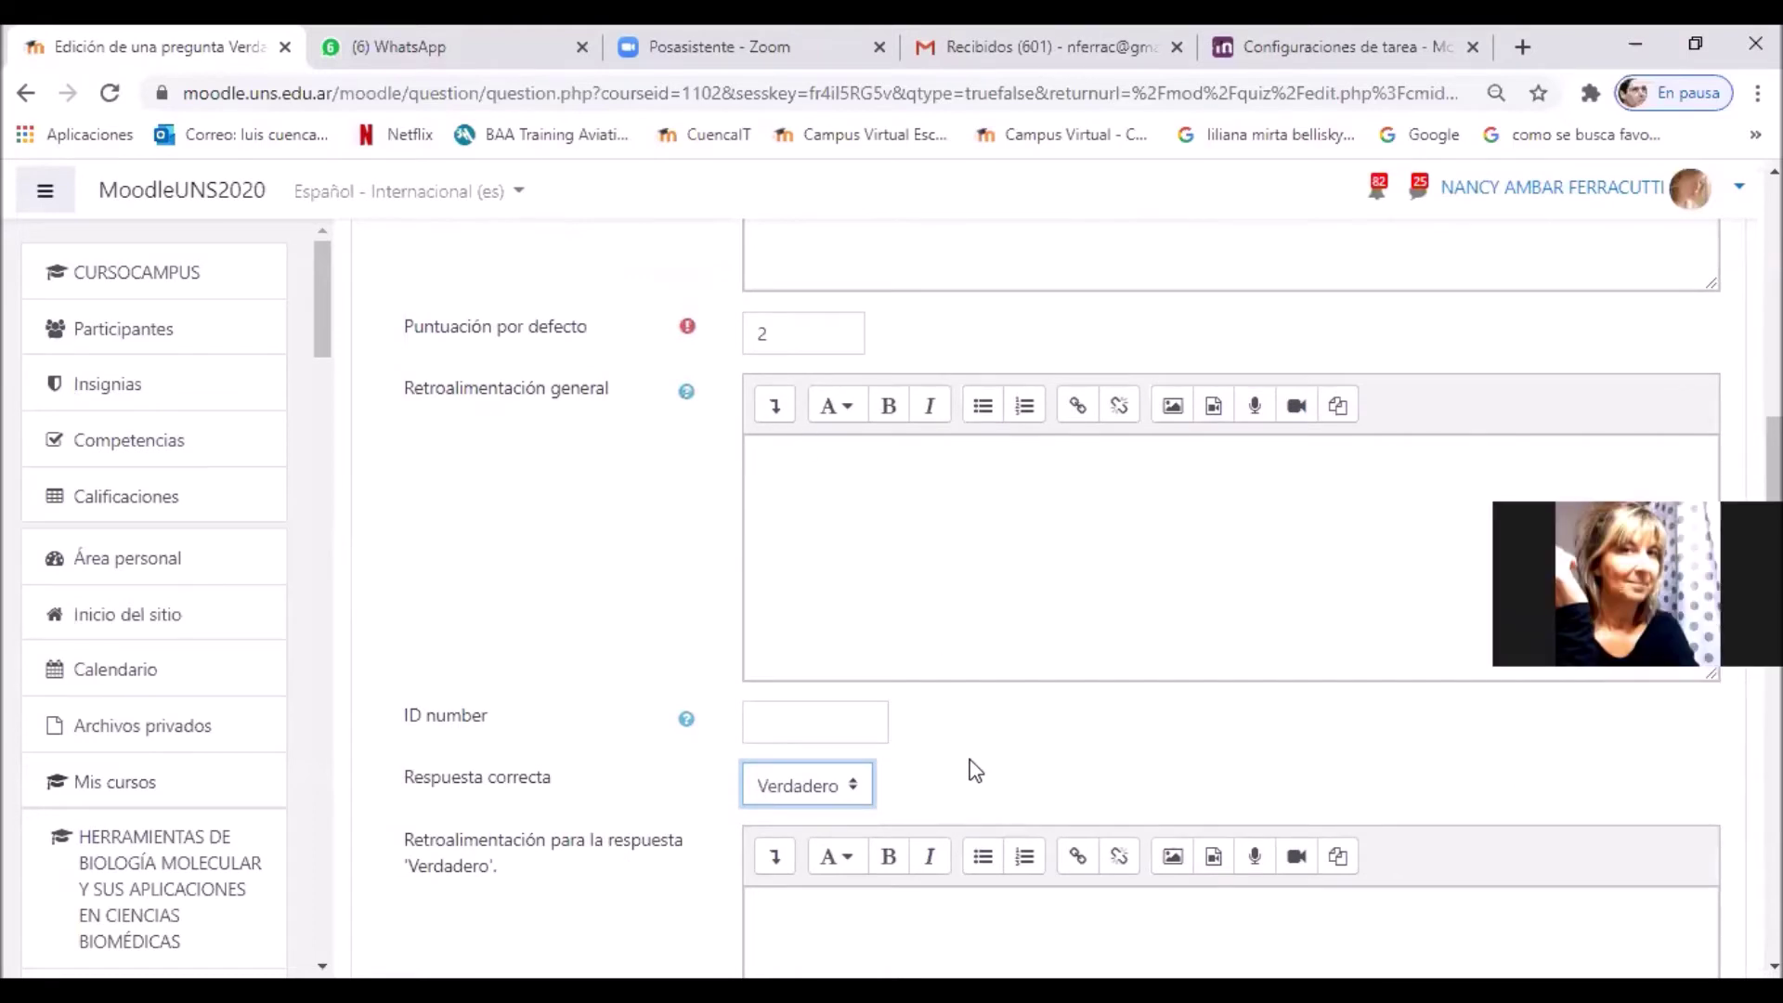
scroll(970, 765, down, 5)
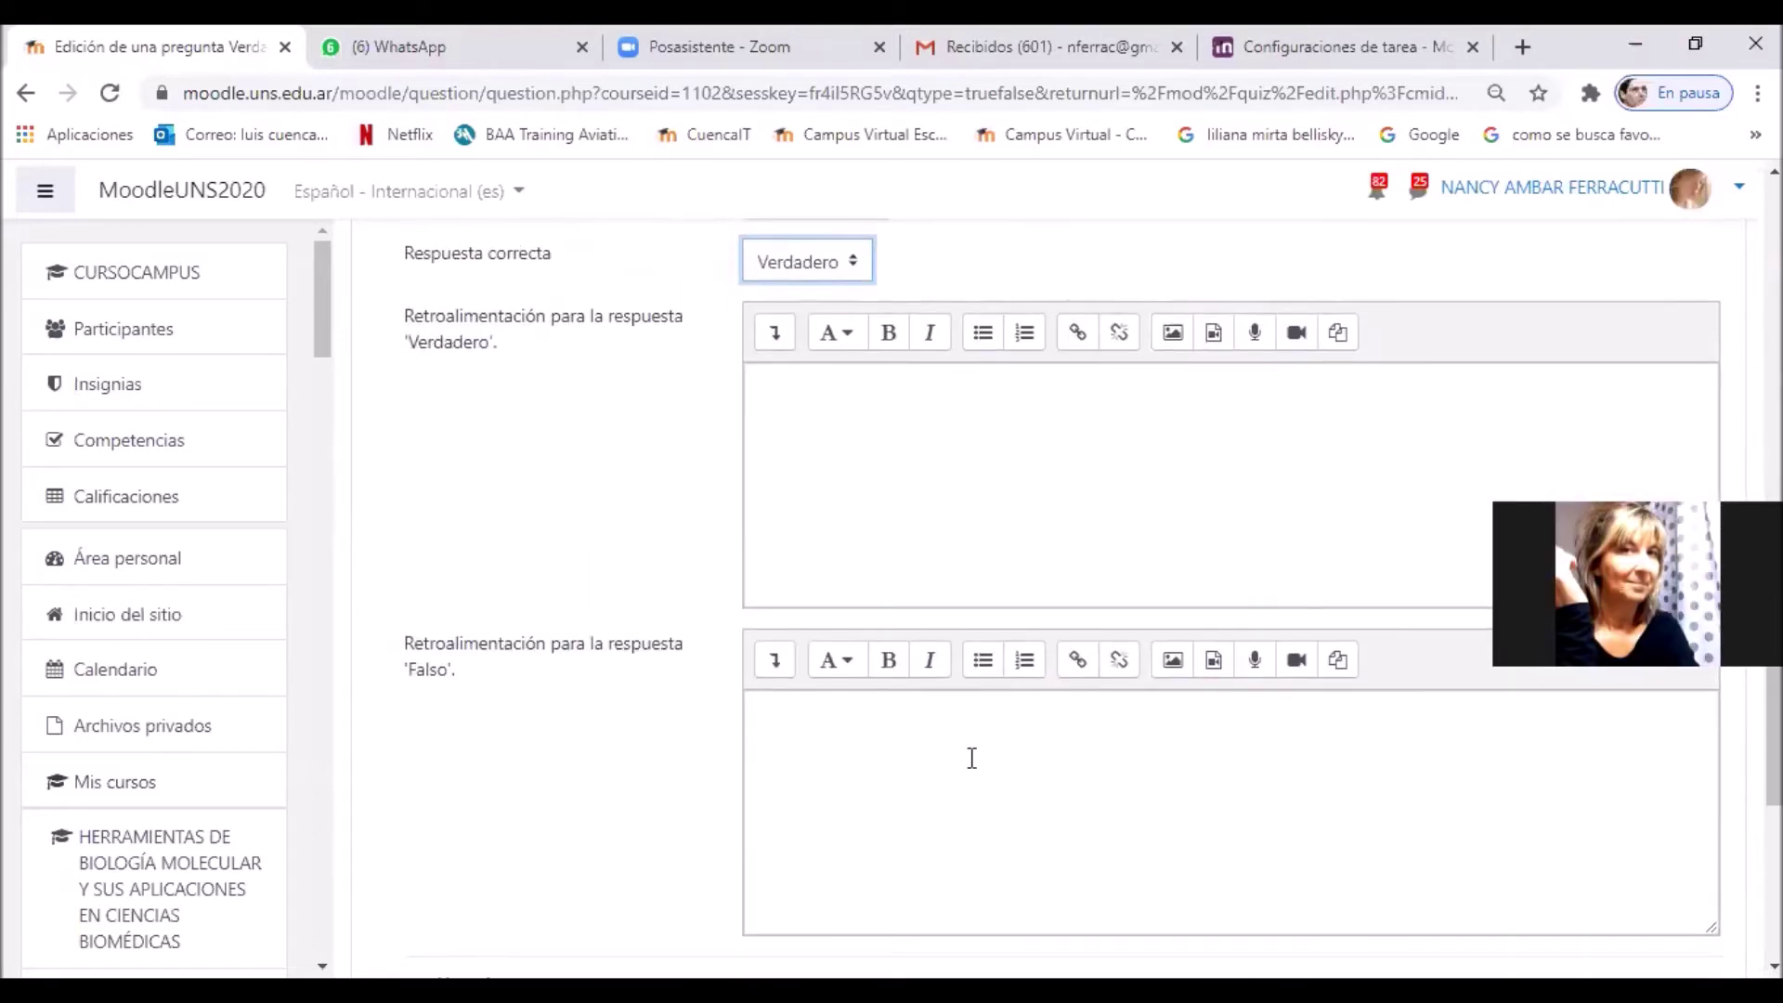
scroll(972, 758, down, 1)
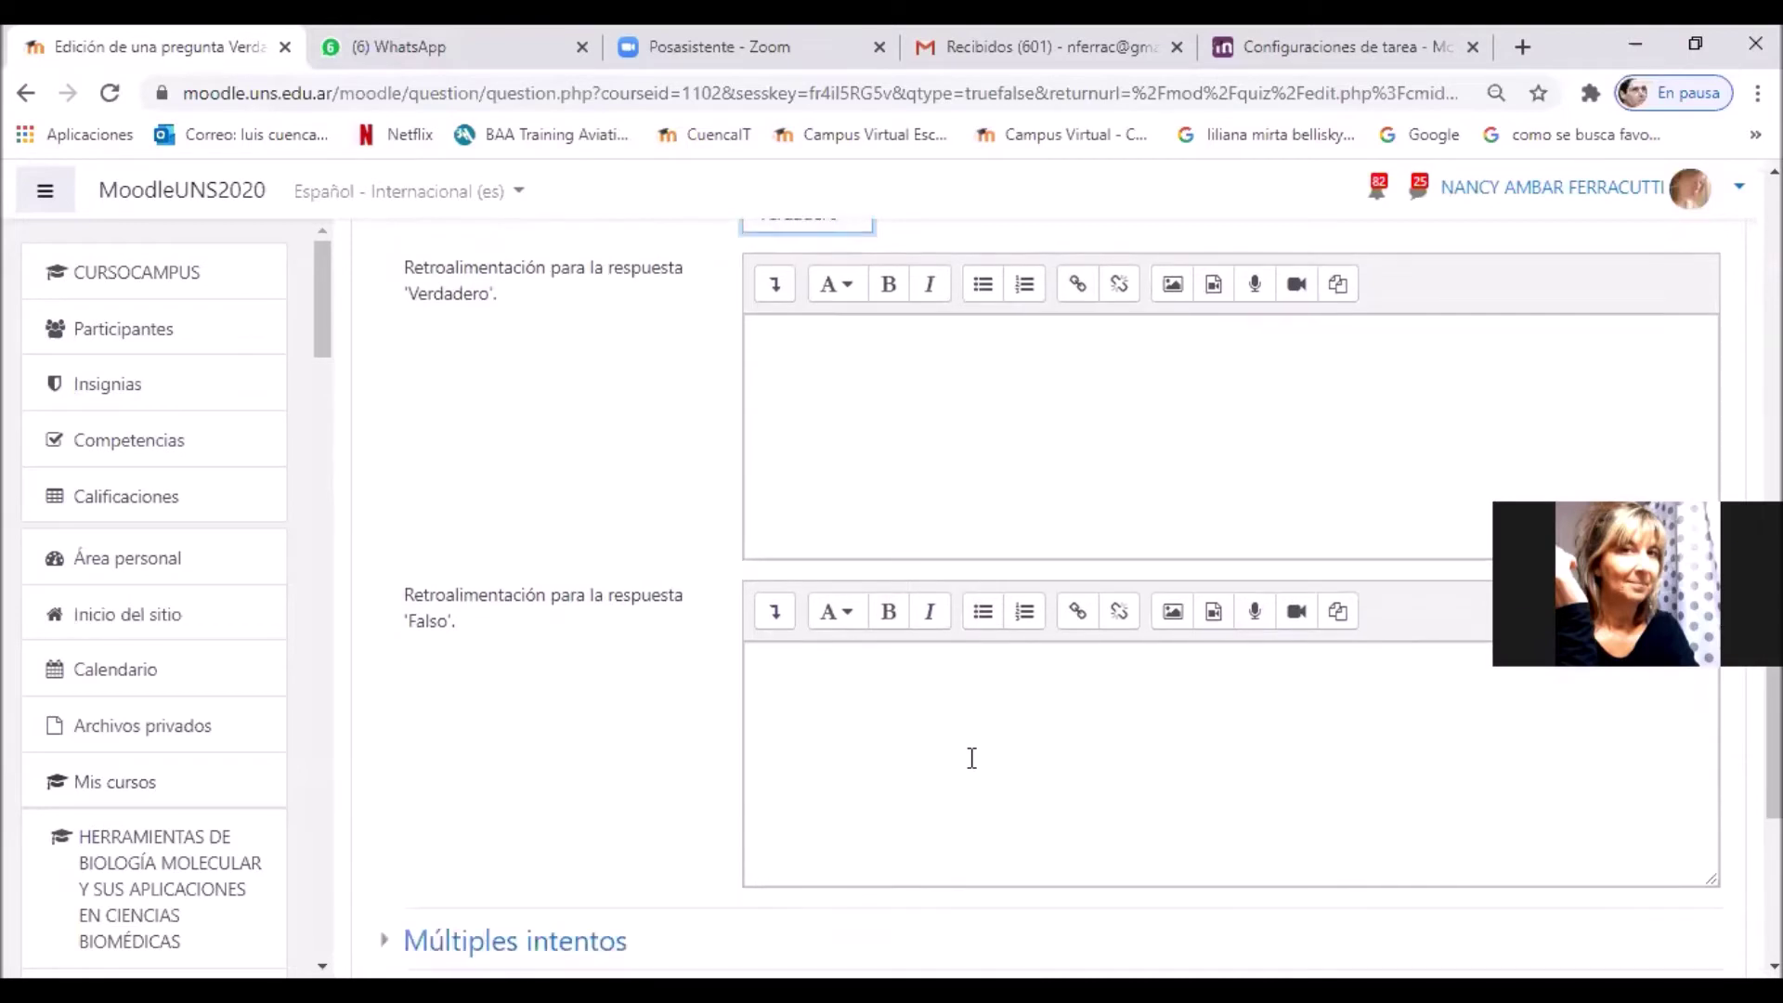
scroll(971, 758, down, 3)
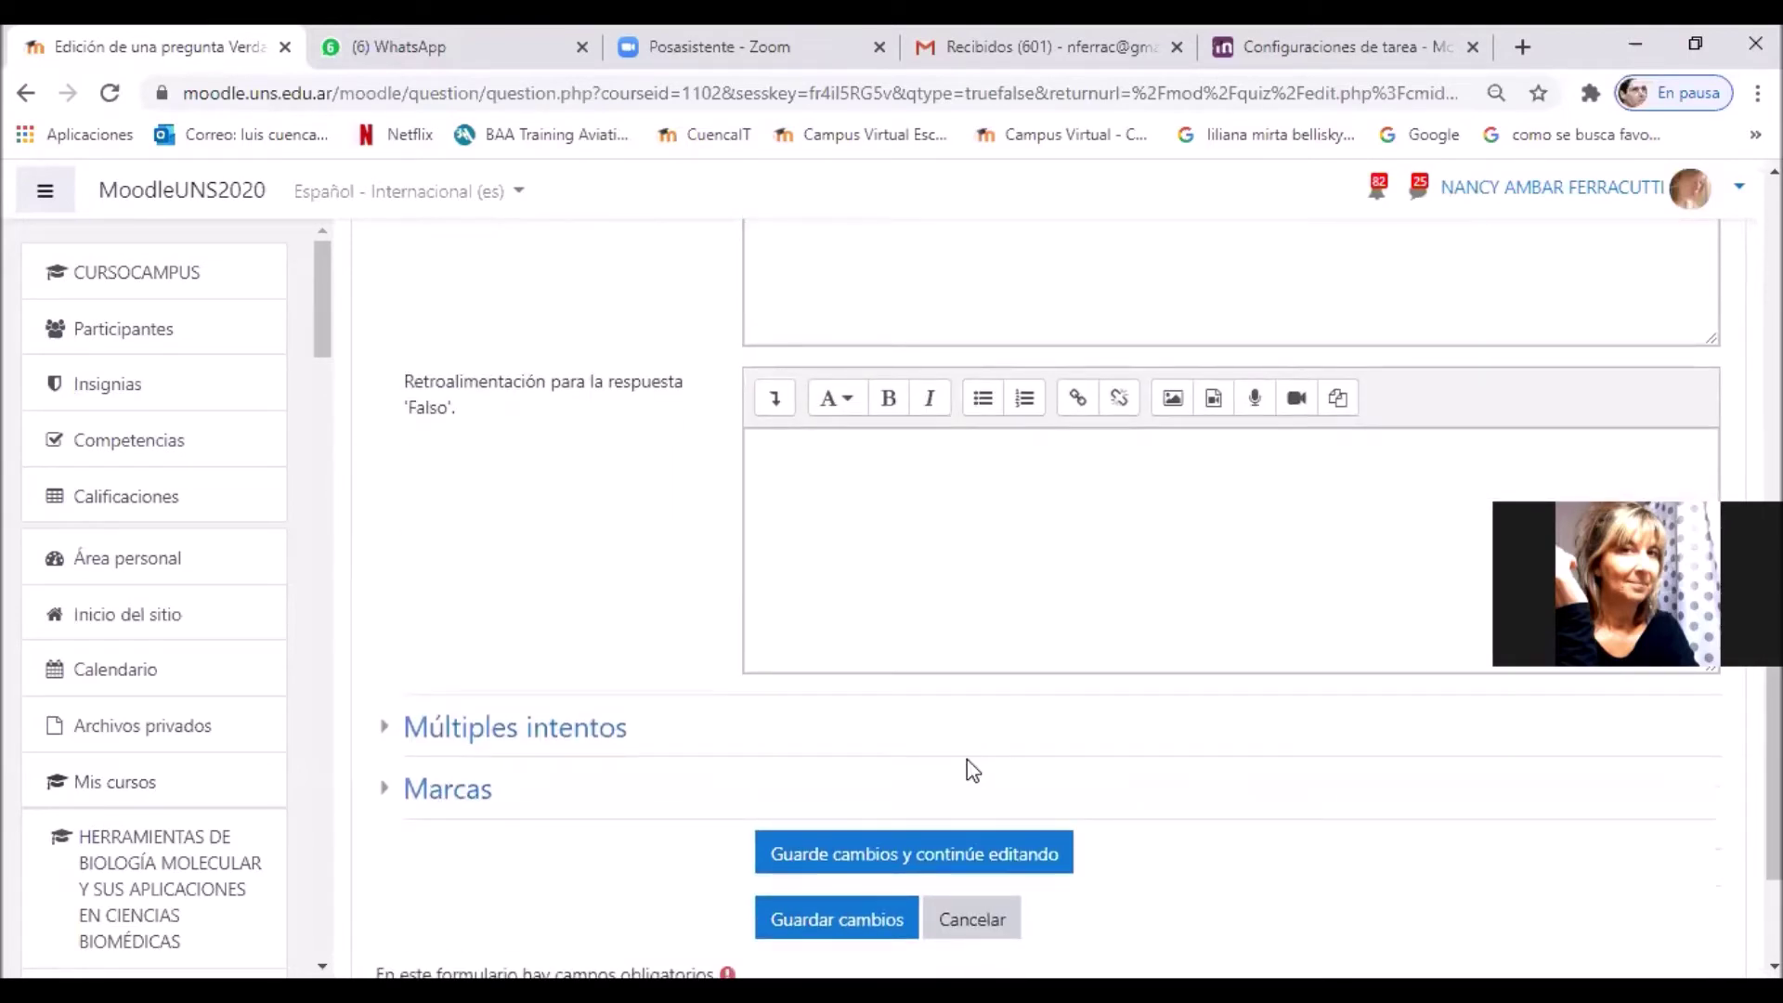
Step: Save 'Pregunta numero 1' to the quiz at 2.00 marks, then open the Agregar menu
click(847, 924)
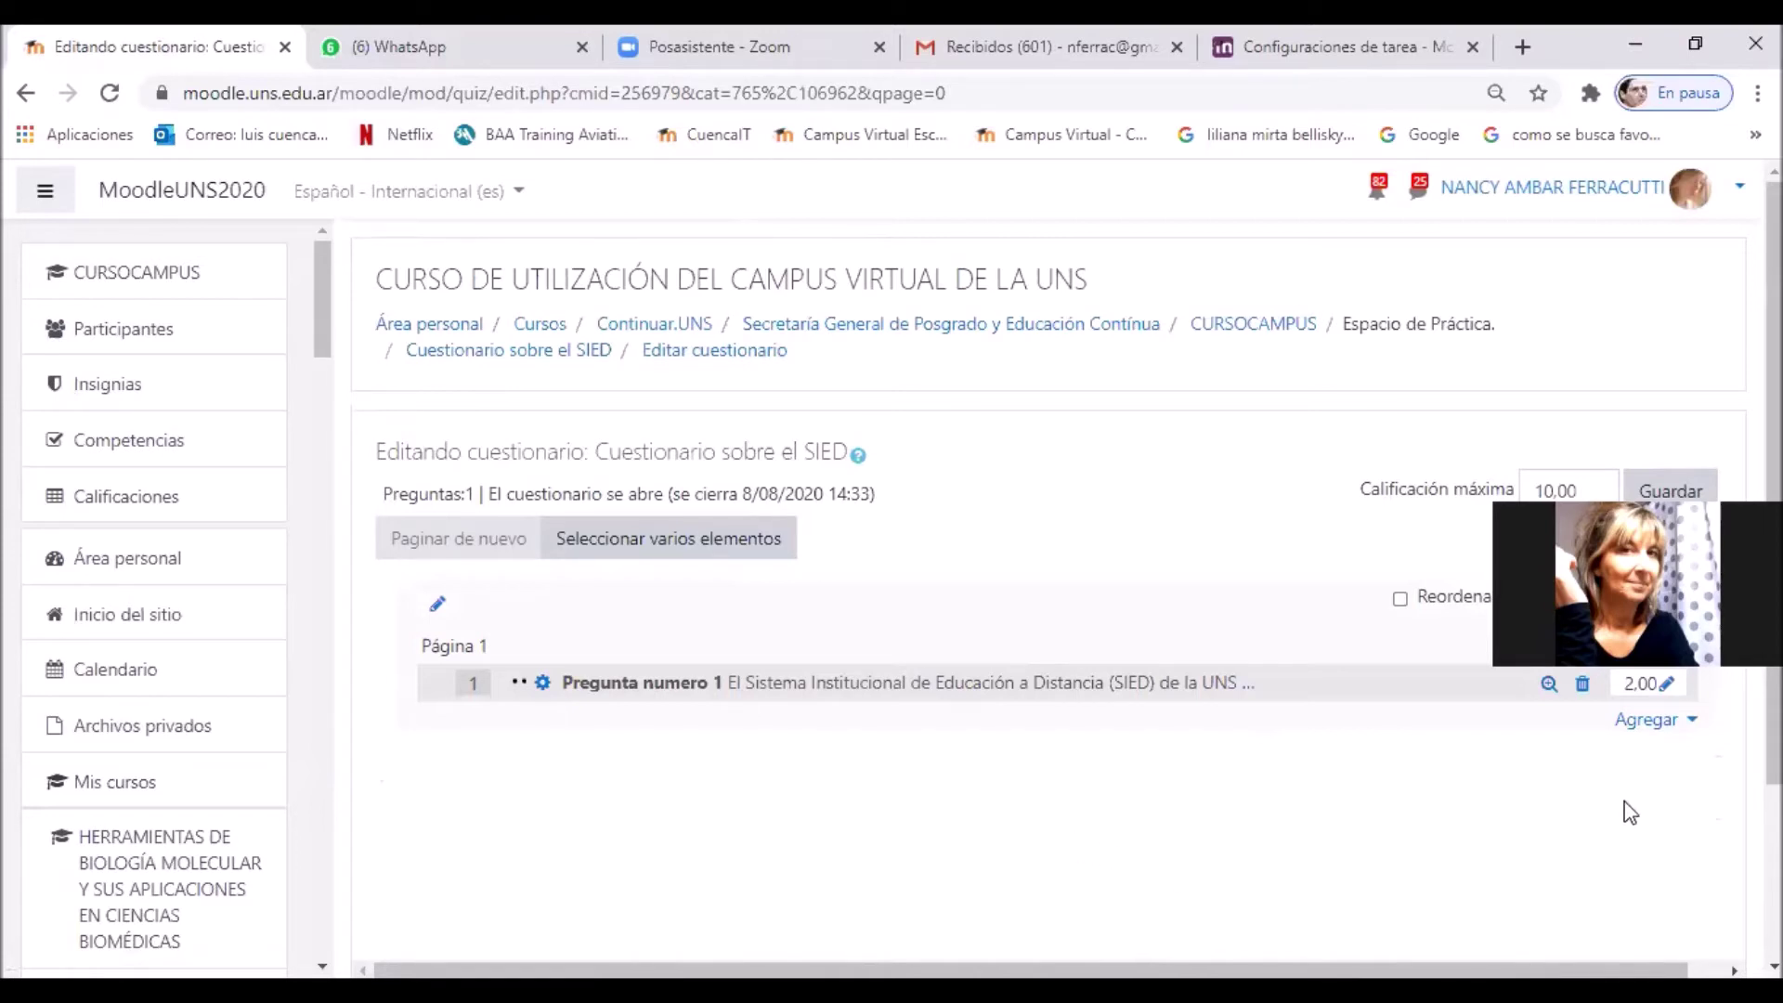
click(1640, 733)
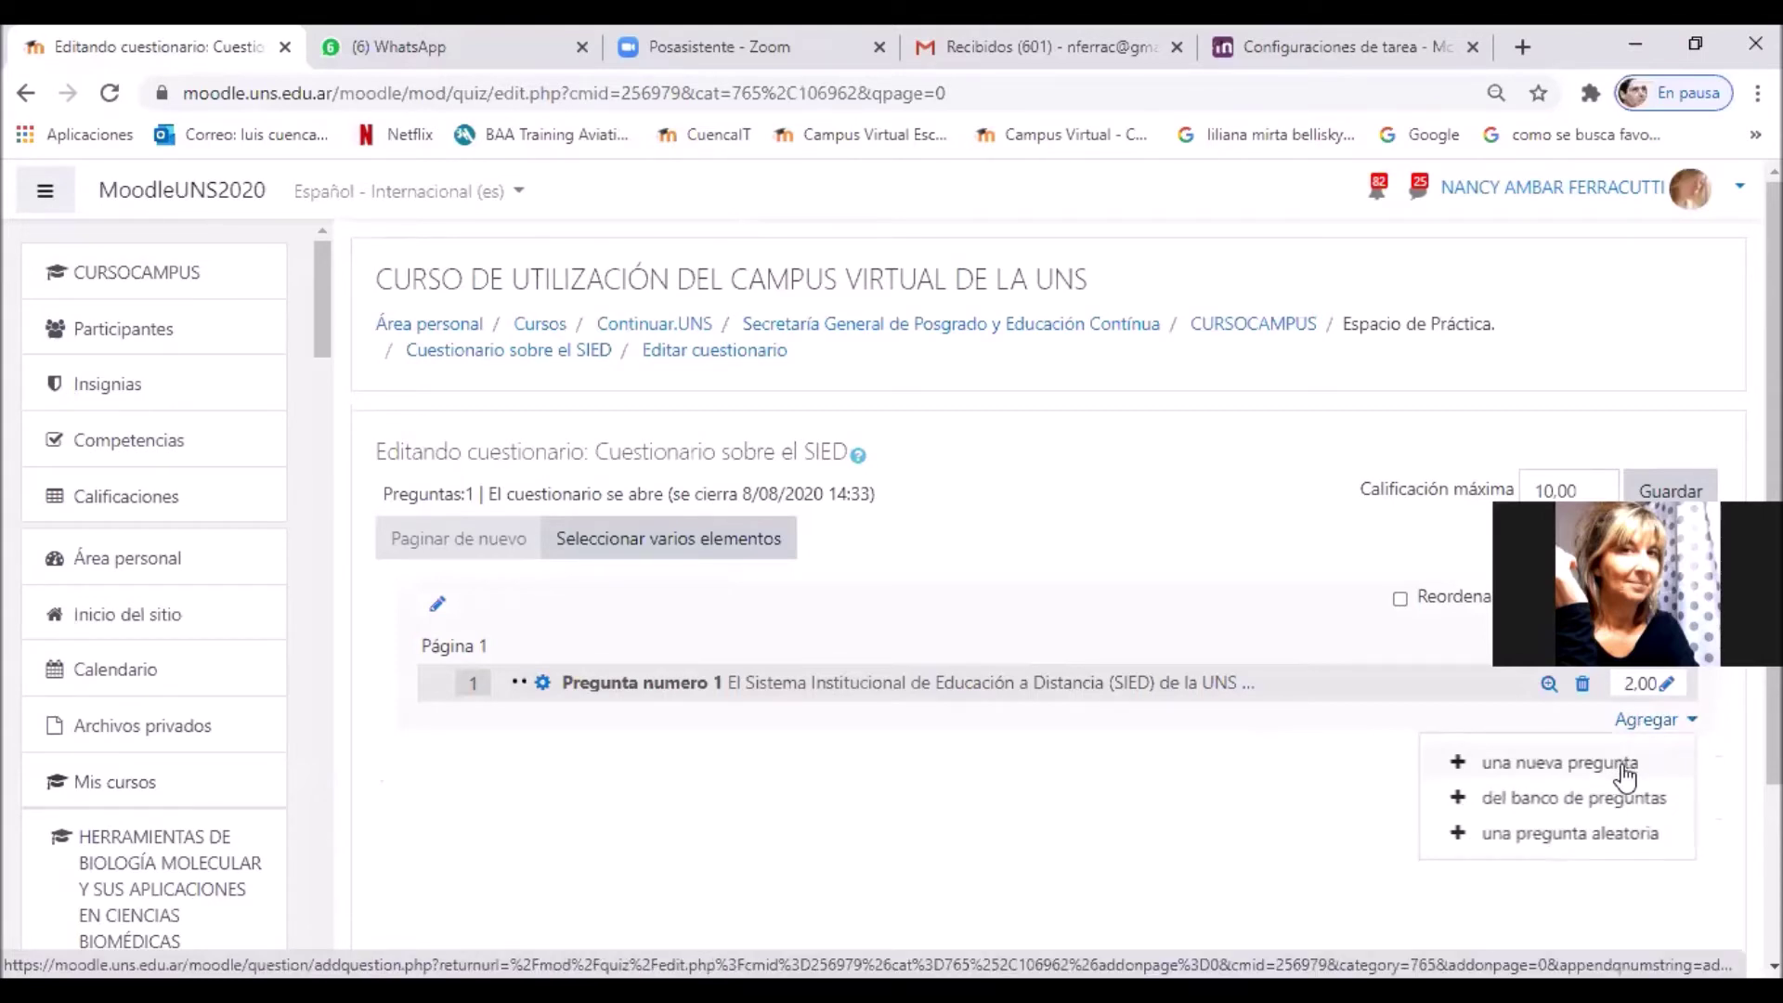
click(1624, 774)
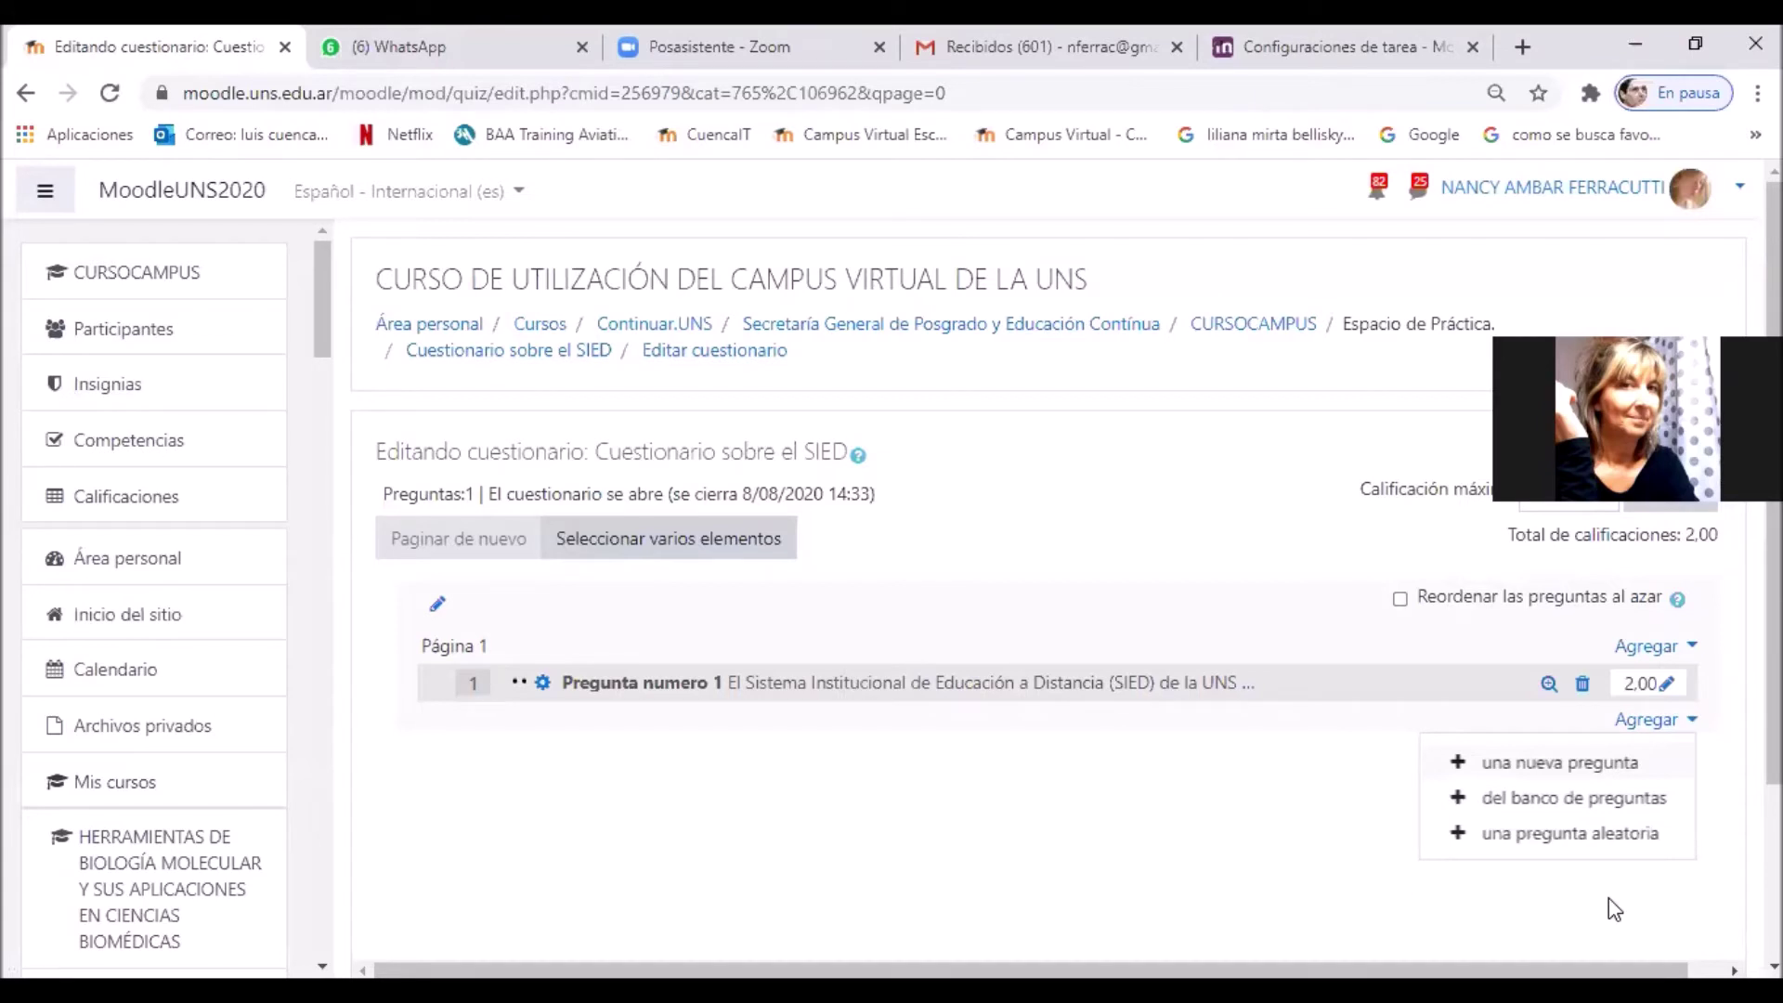
Step: Pick 'Opción múltiple' from the question-type chooser and add it to the quiz
click(1559, 771)
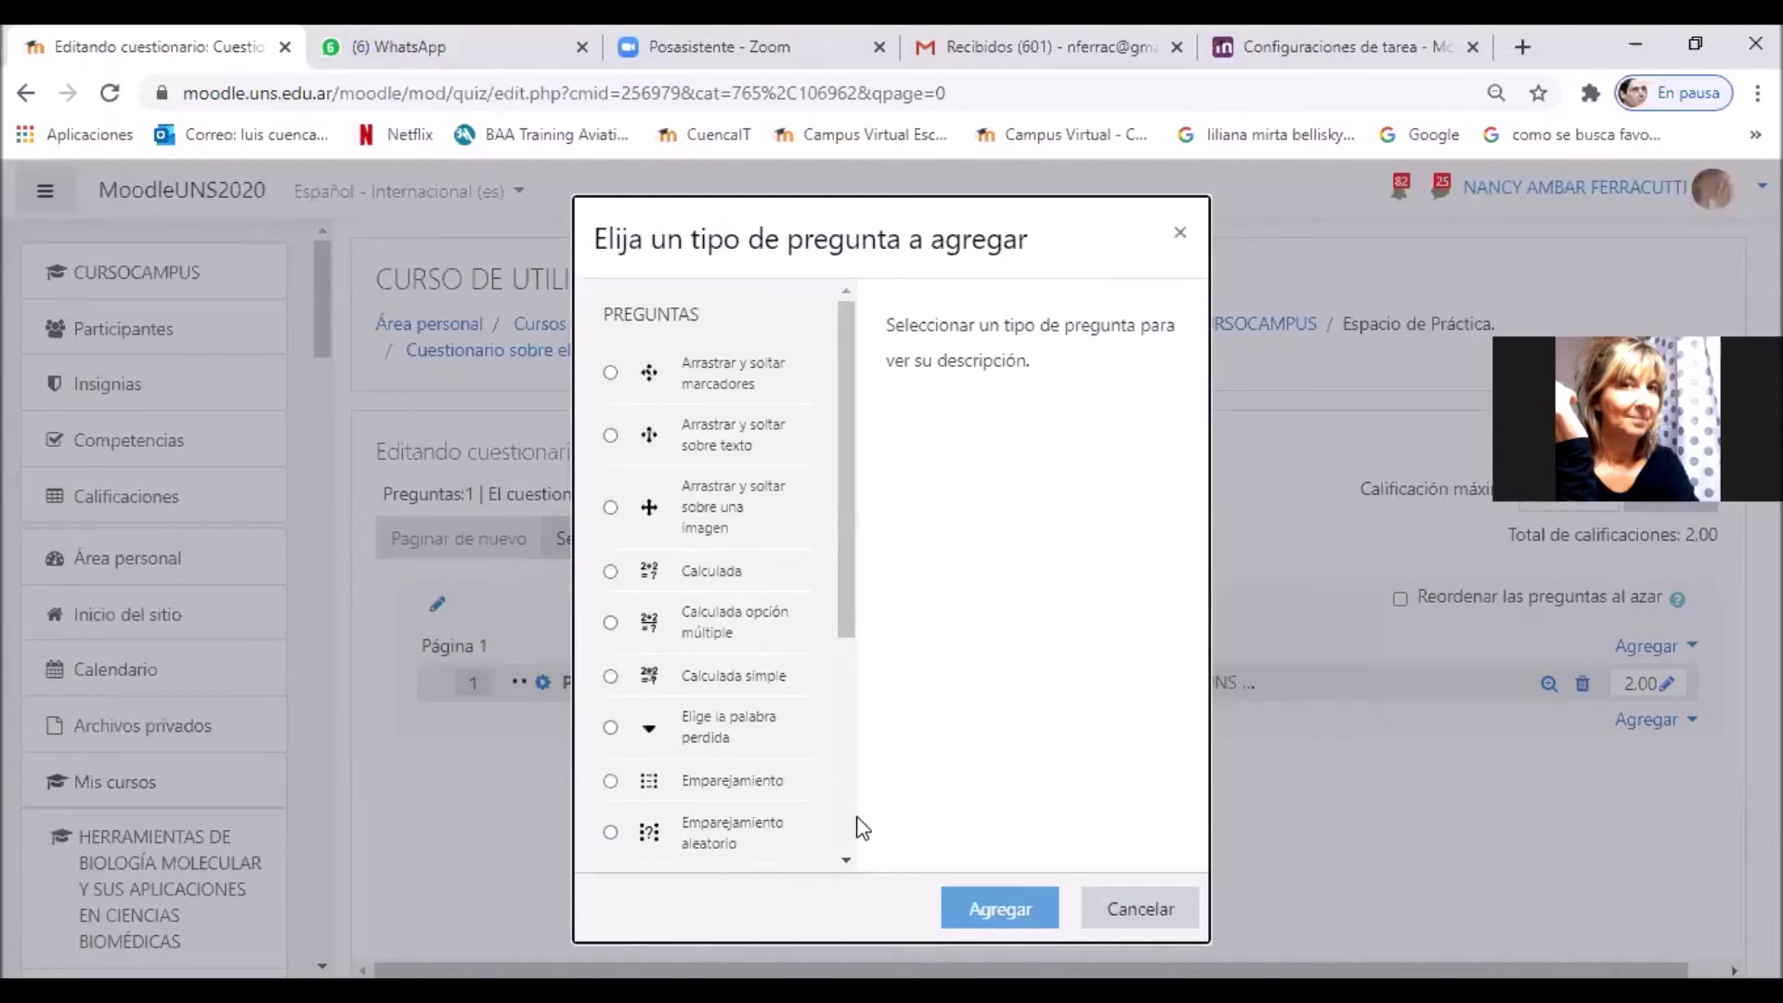
scroll(862, 827, down, 4)
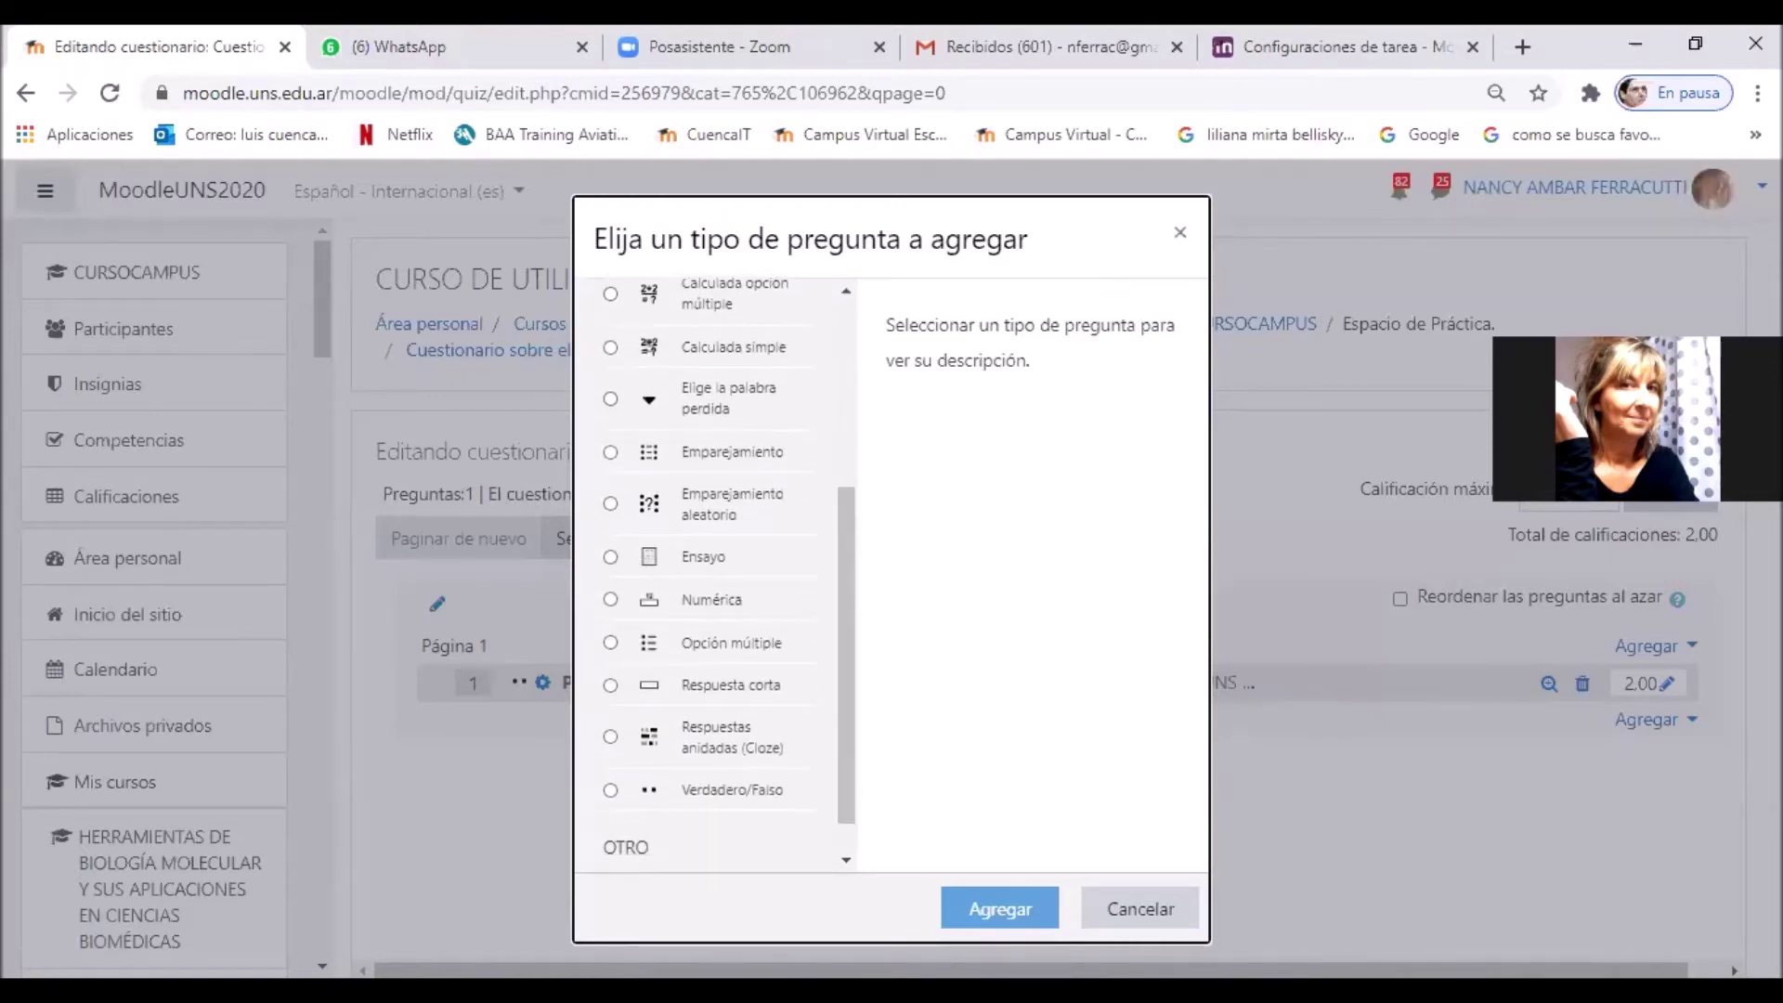
click(1372, 790)
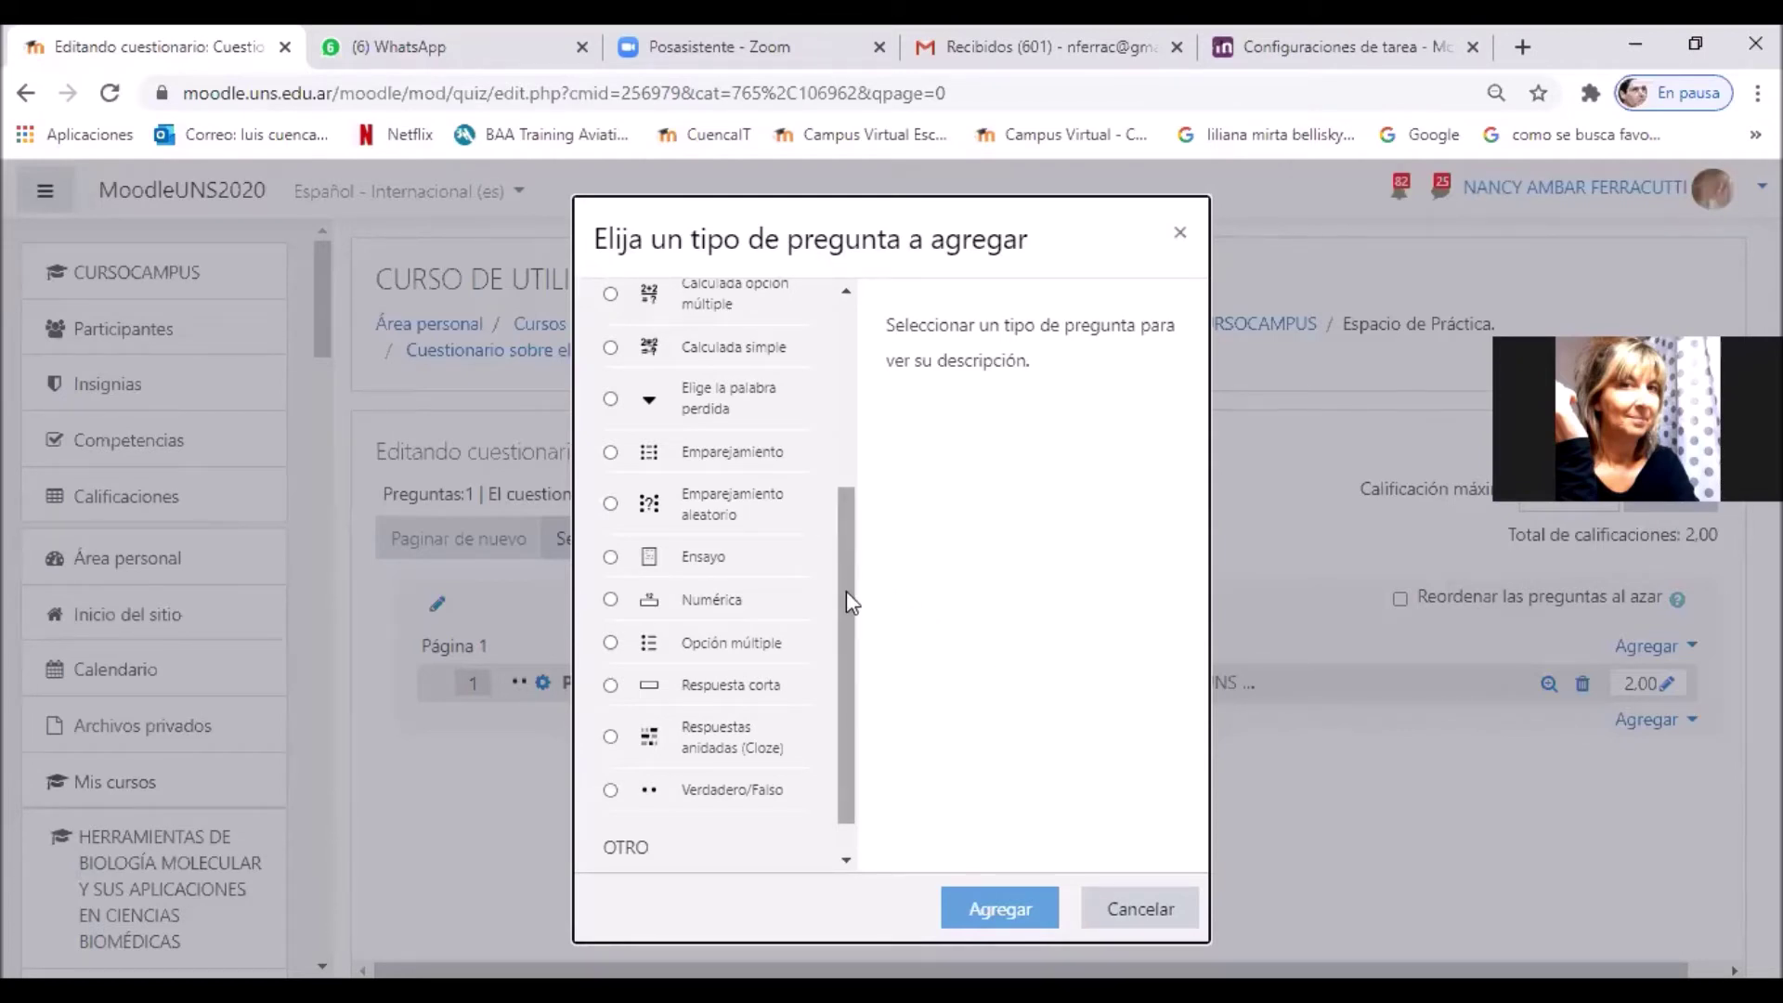
click(611, 644)
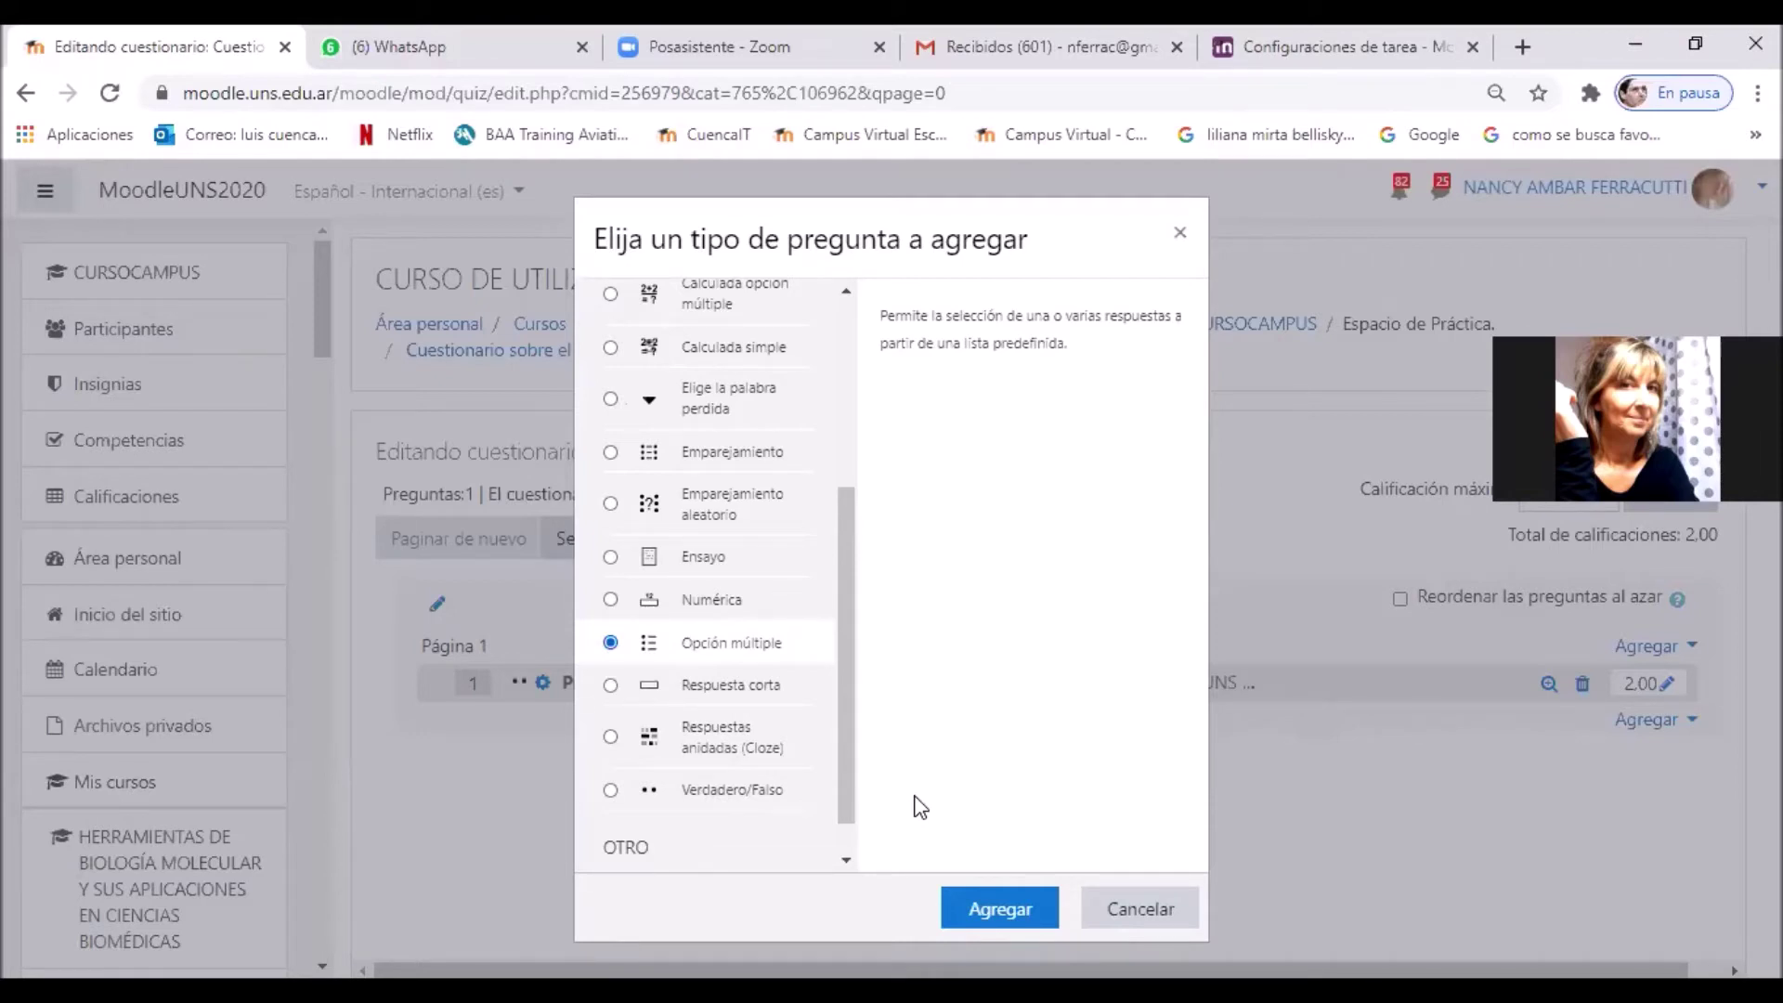
click(1000, 915)
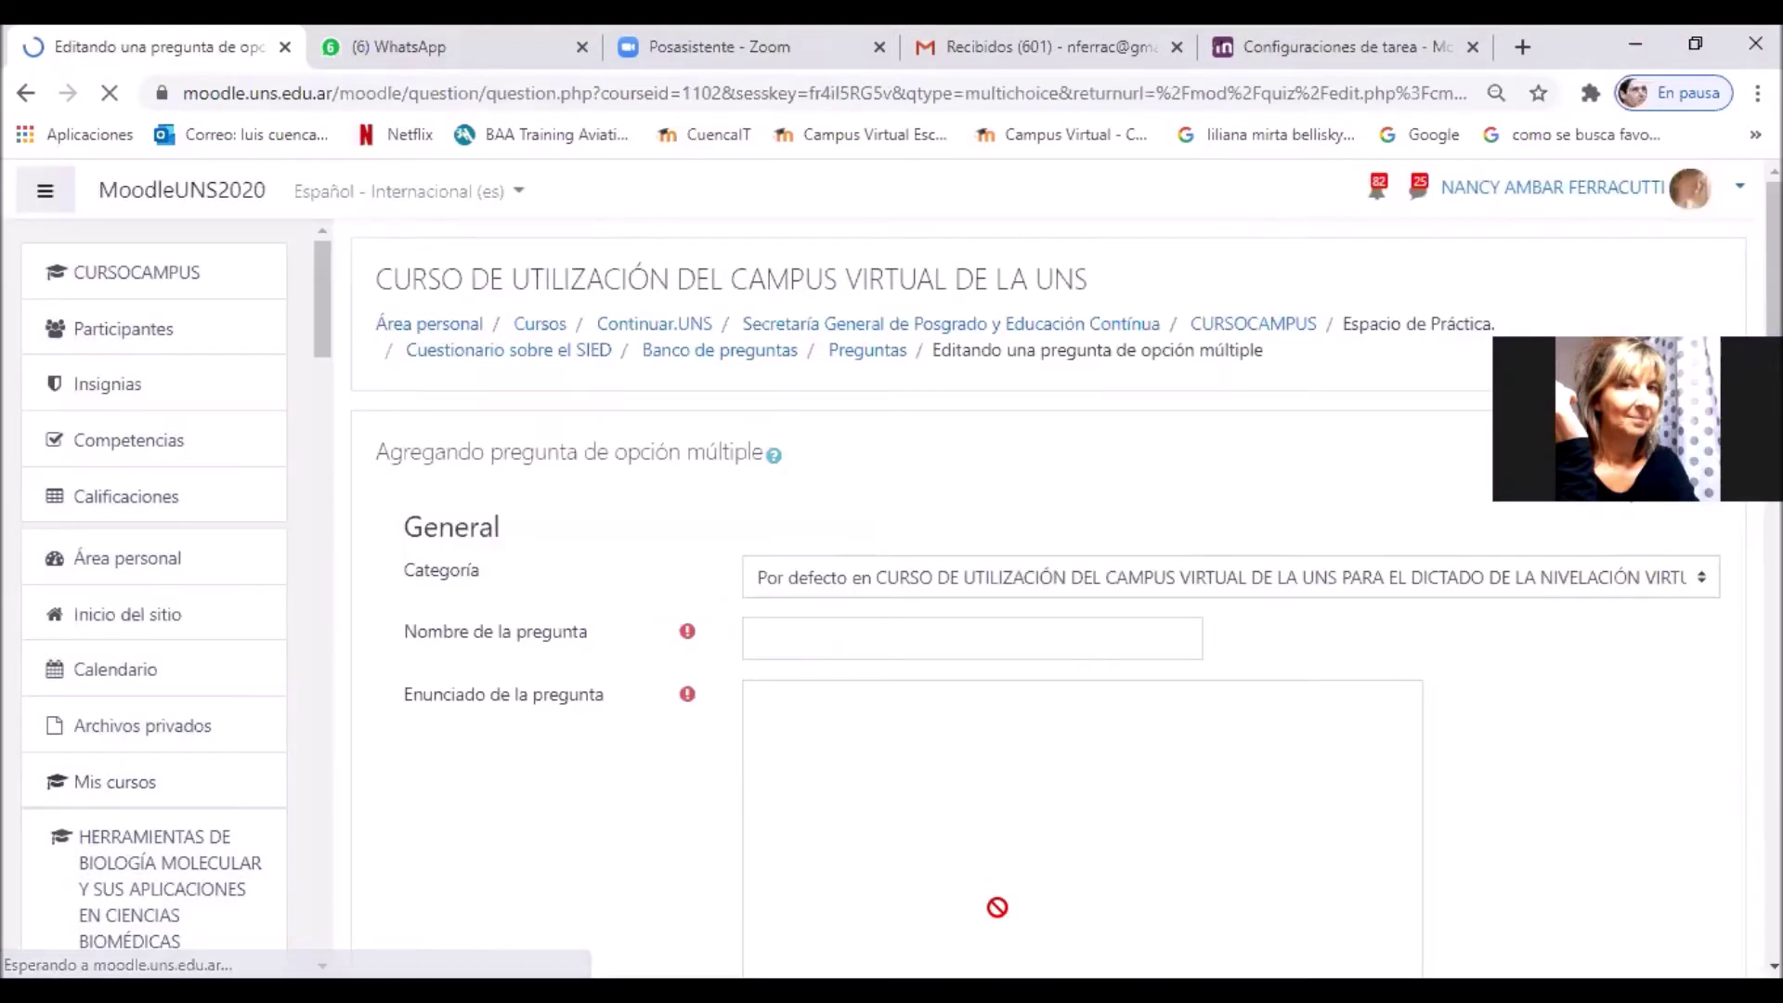
Step: Name the new question 'Pregunta numero 2'
click(908, 644)
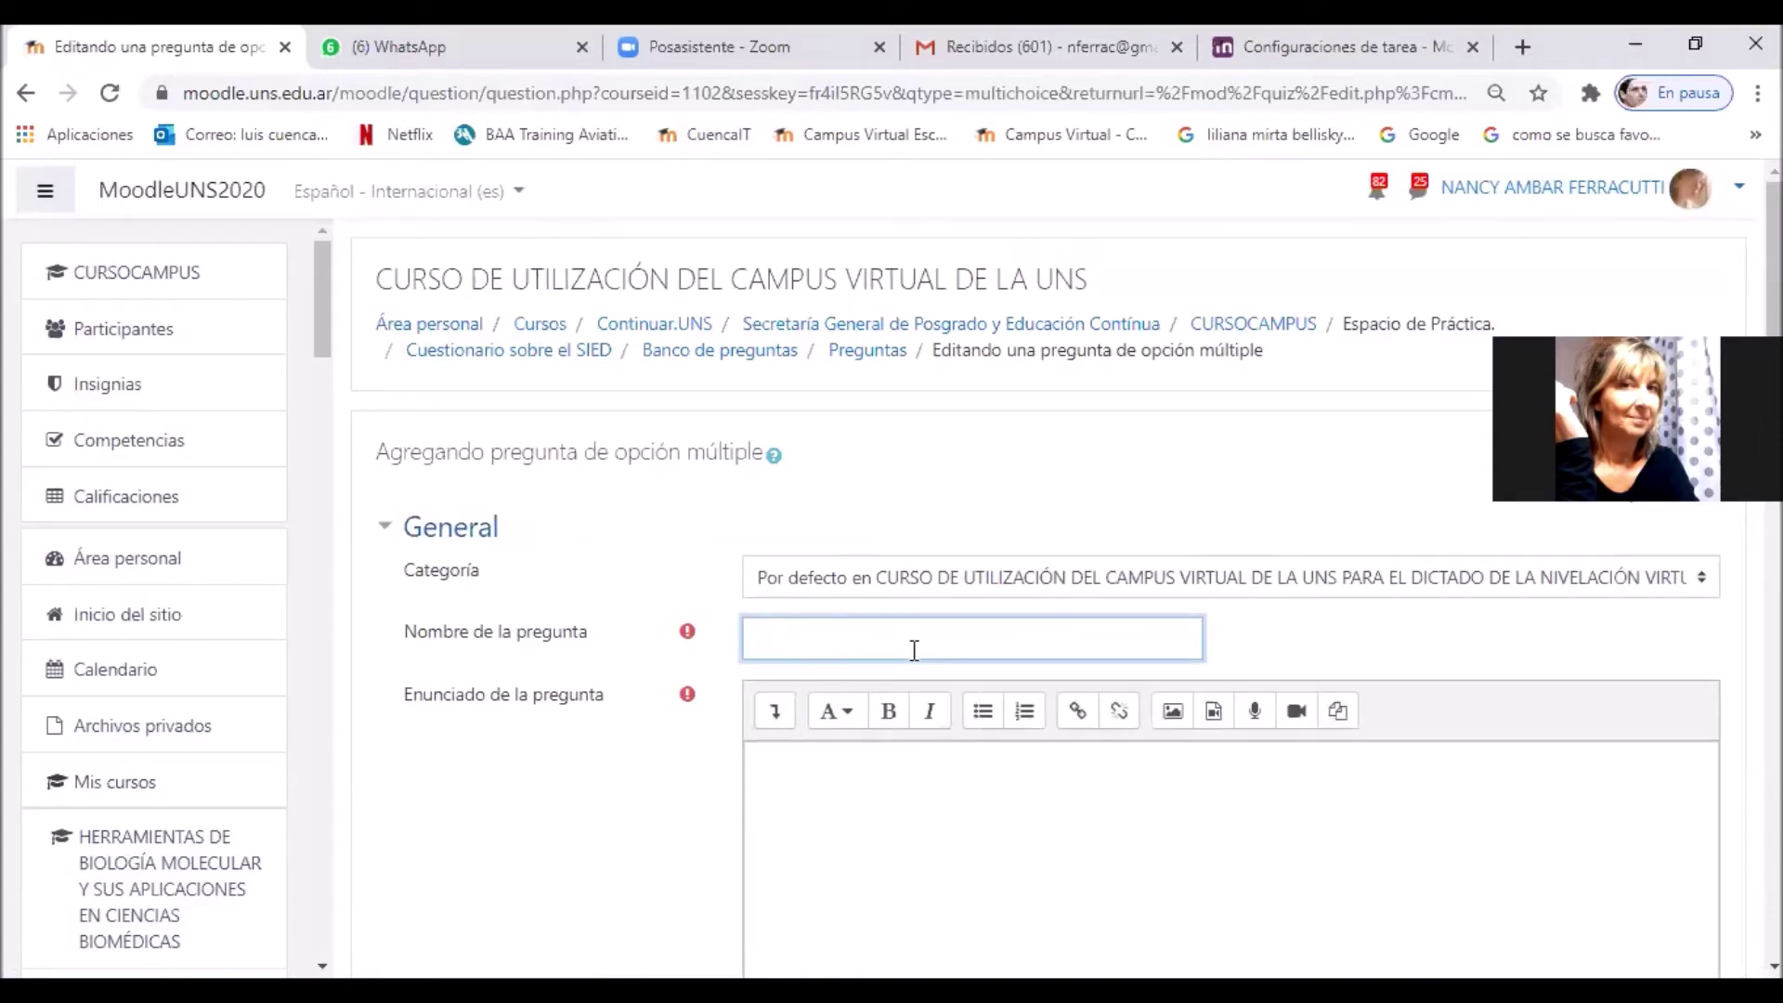
text(Pregunta numero 2)
click(1114, 831)
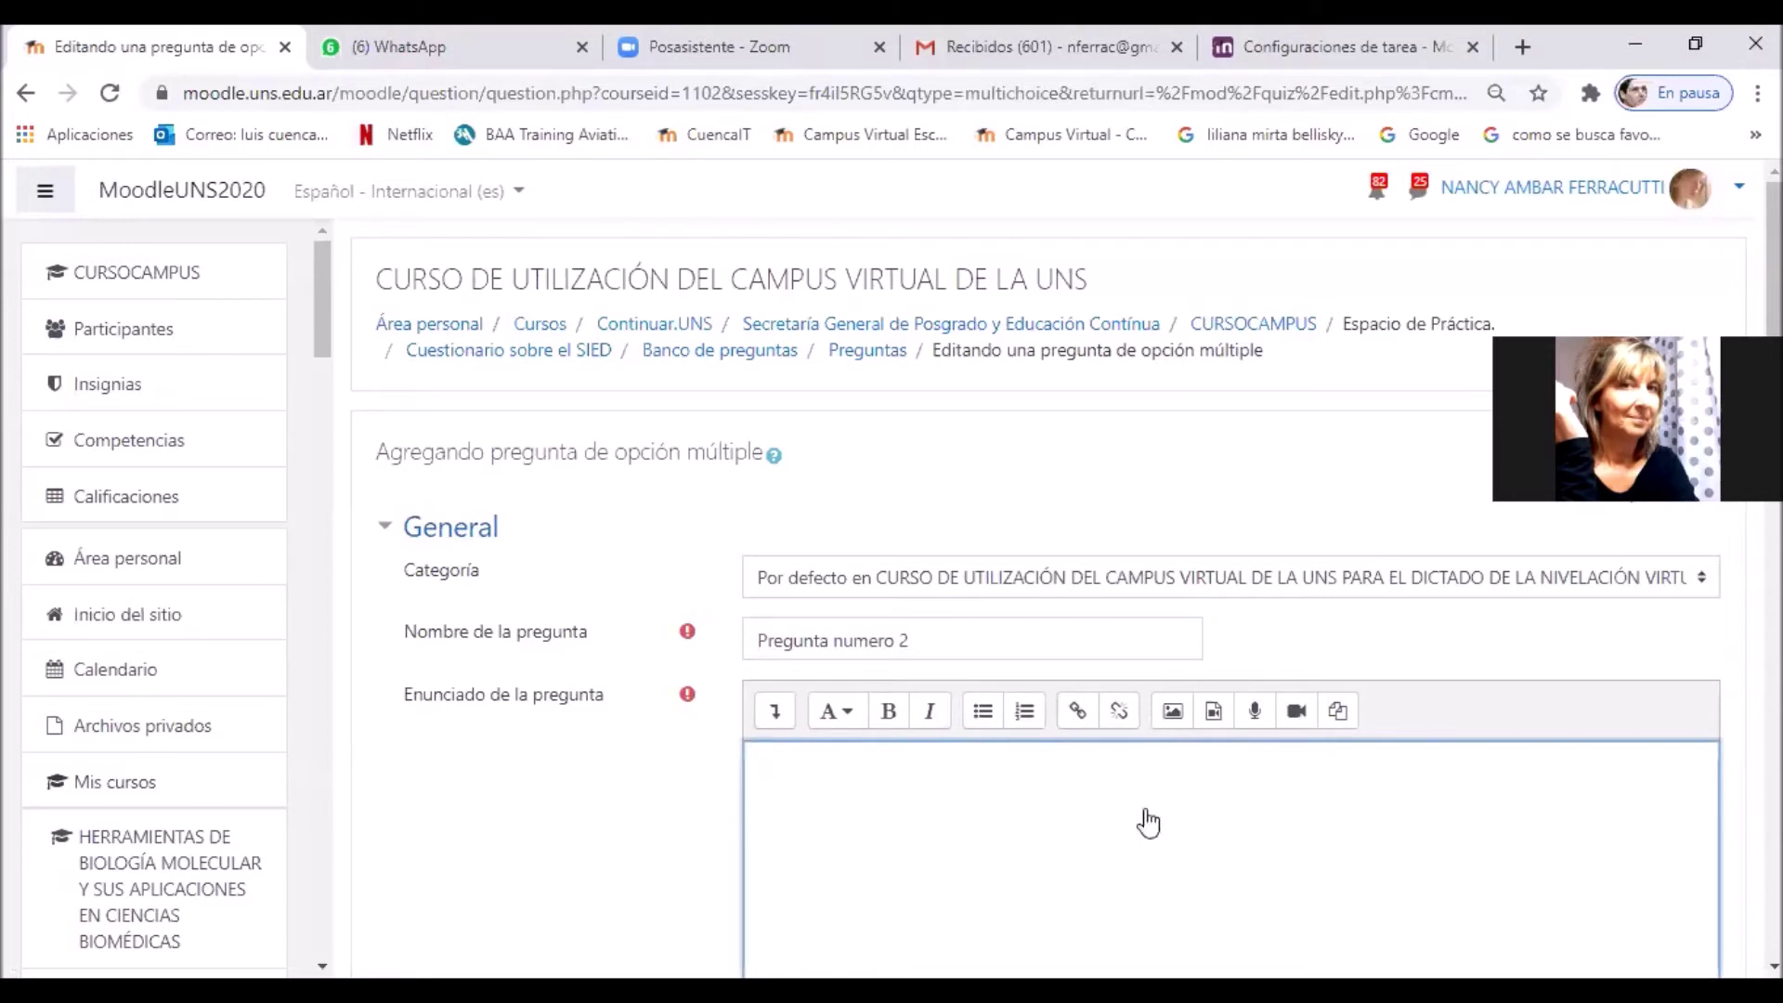
scroll(1254, 867, down, 3)
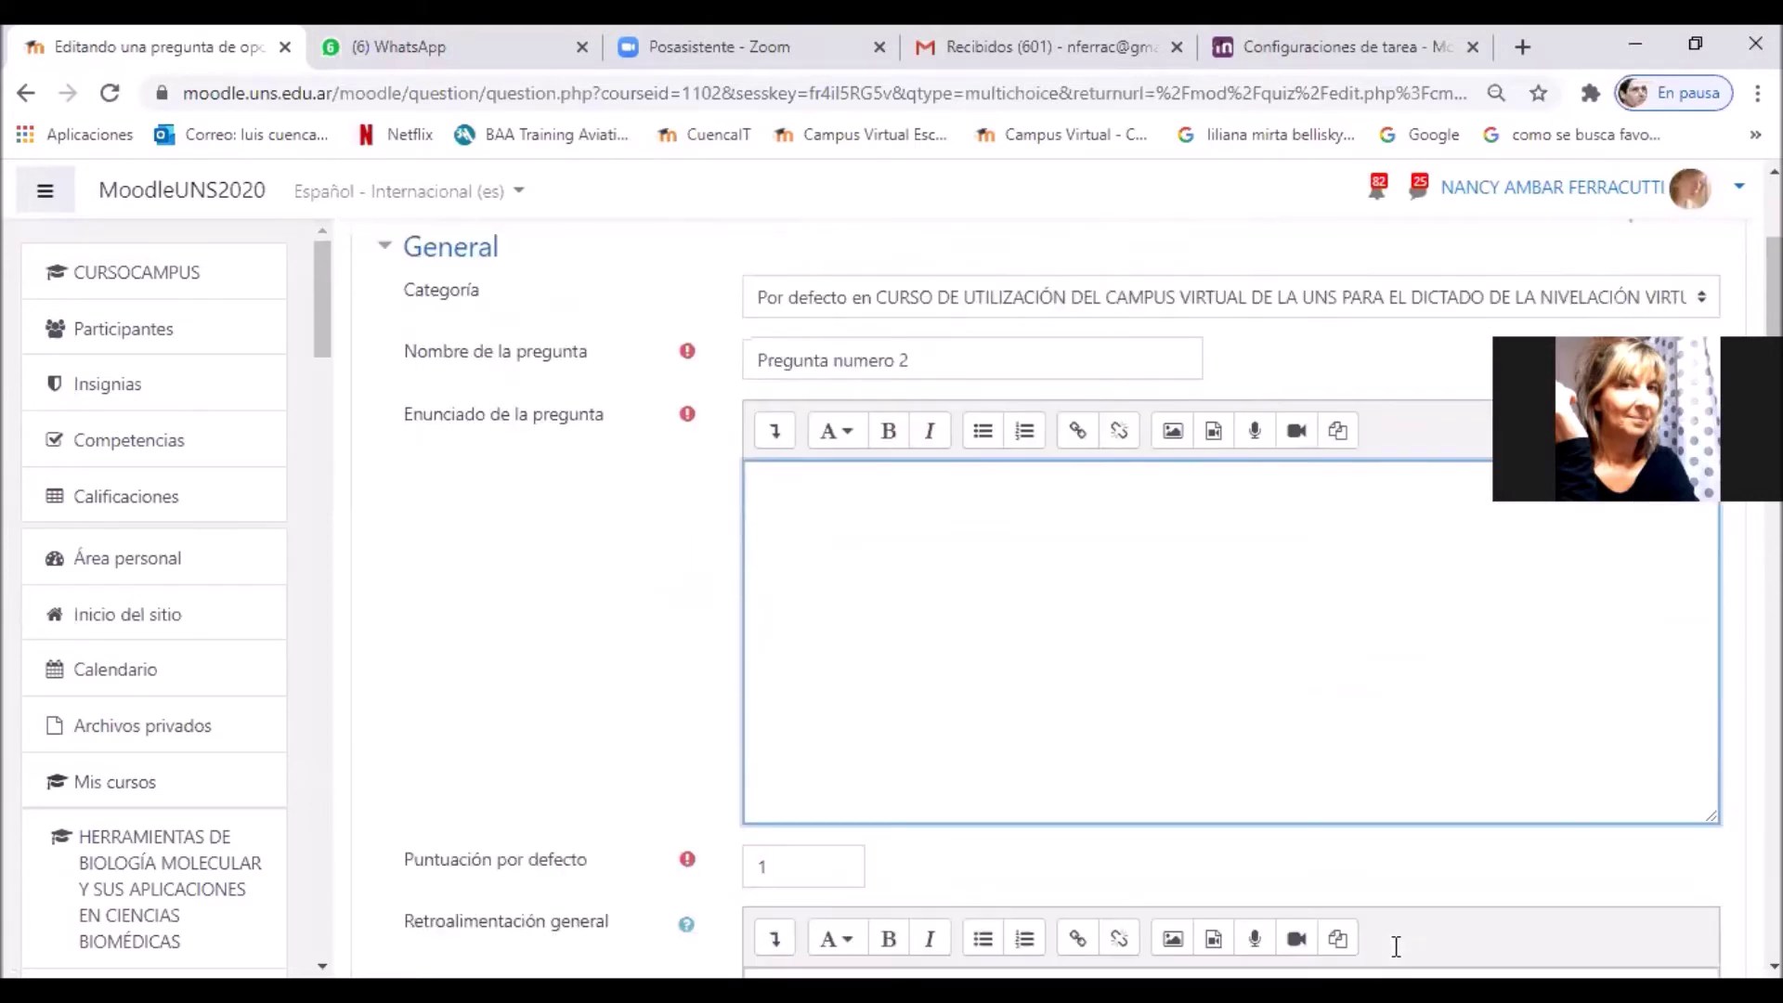
scroll(1395, 947, down, 1)
Step: Paste the statement 'El SIED UNS fue aprobado por CONEAU en:' and delete its leading '1. '
key(alt+Tab)
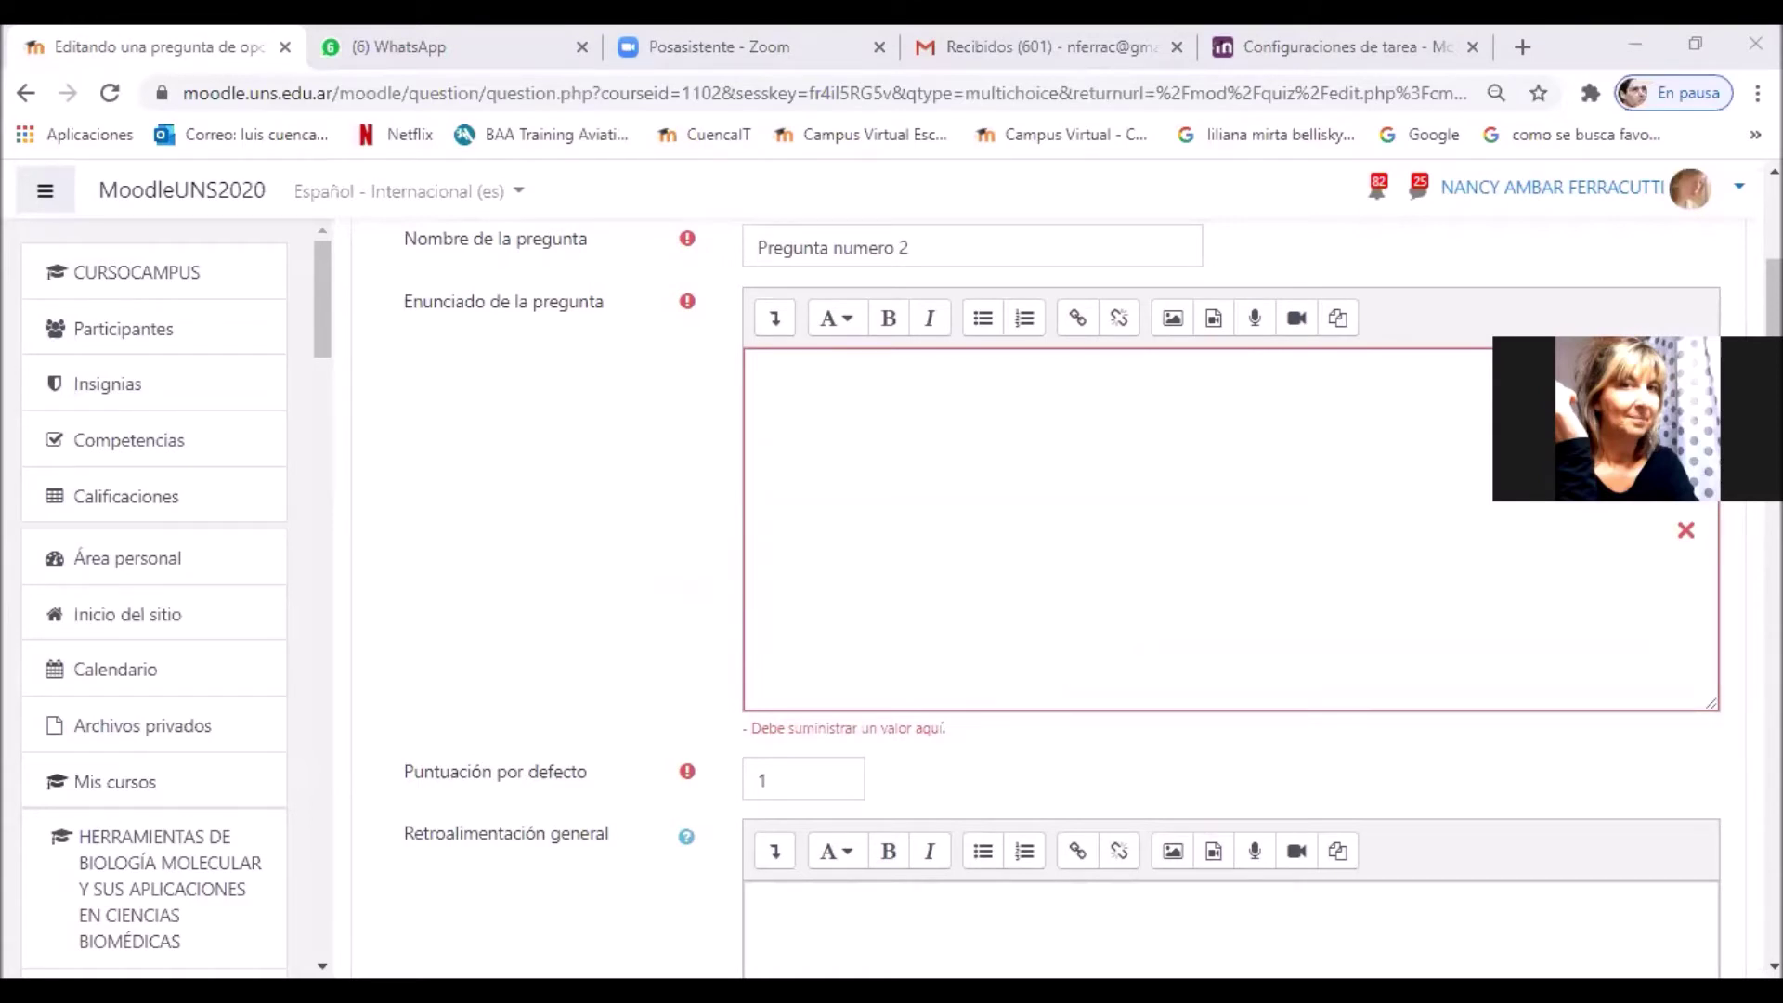
click(760, 481)
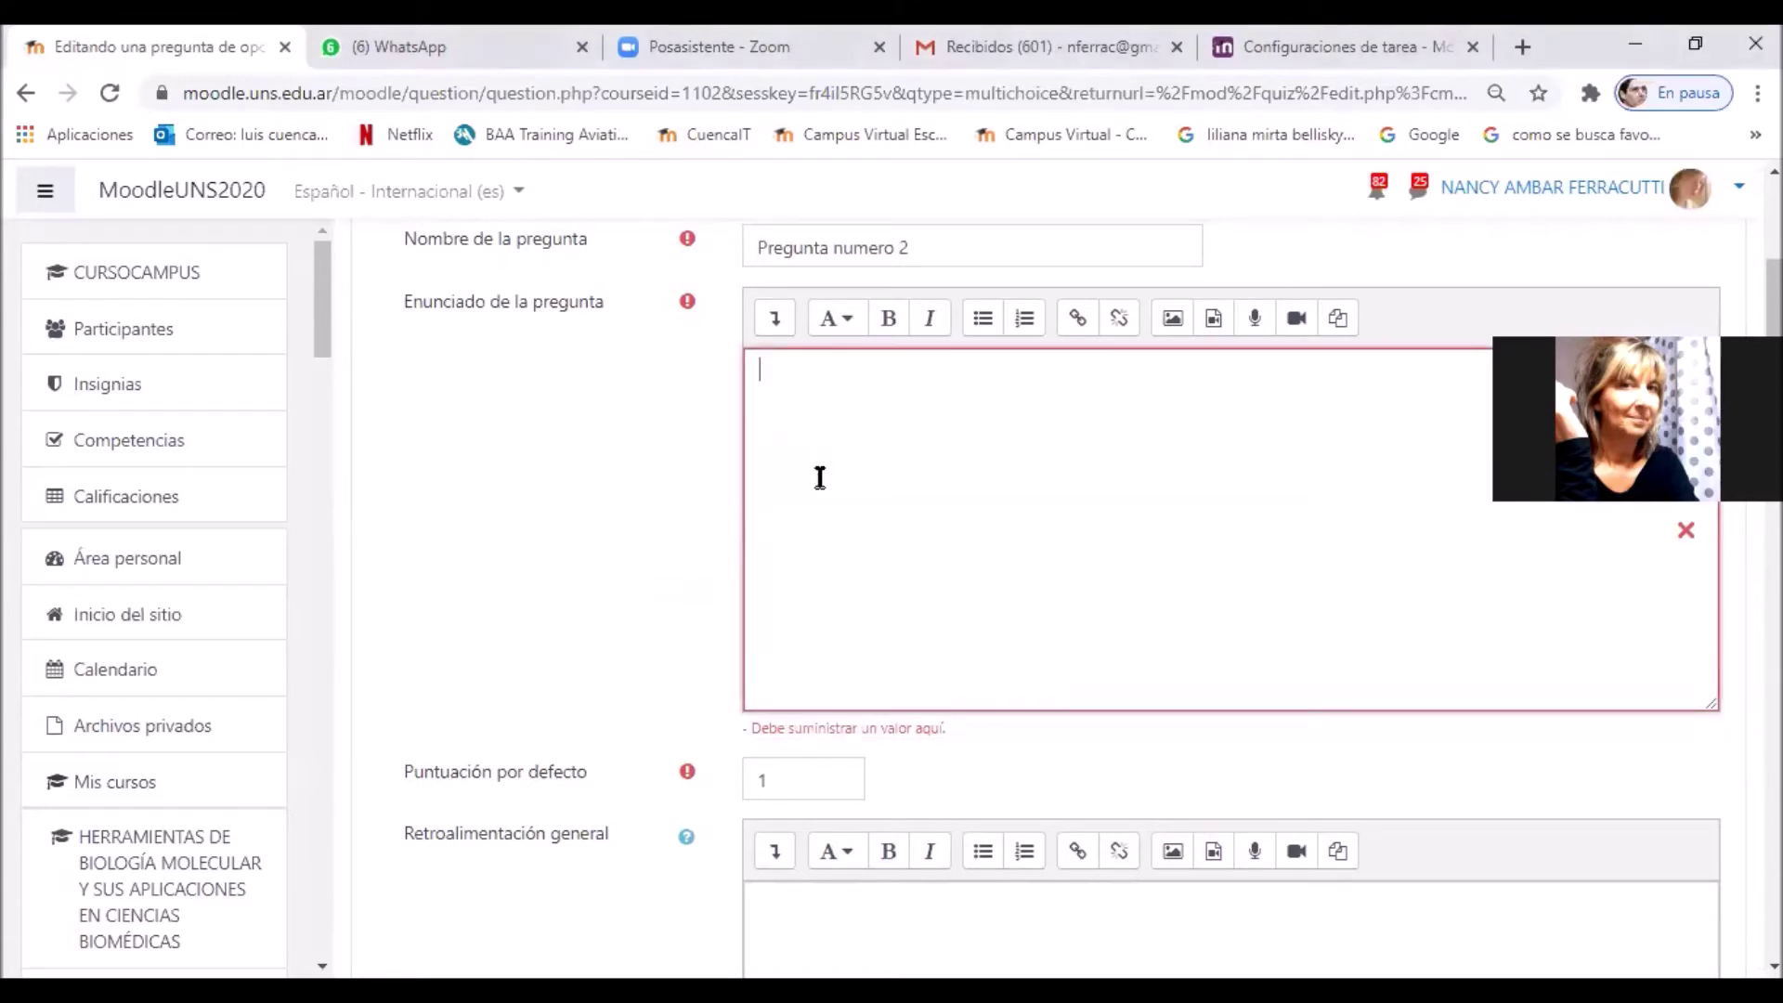
text(1. El SIED UNS fue aprobado por CONEAU en:)
drag(794, 371, 729, 374)
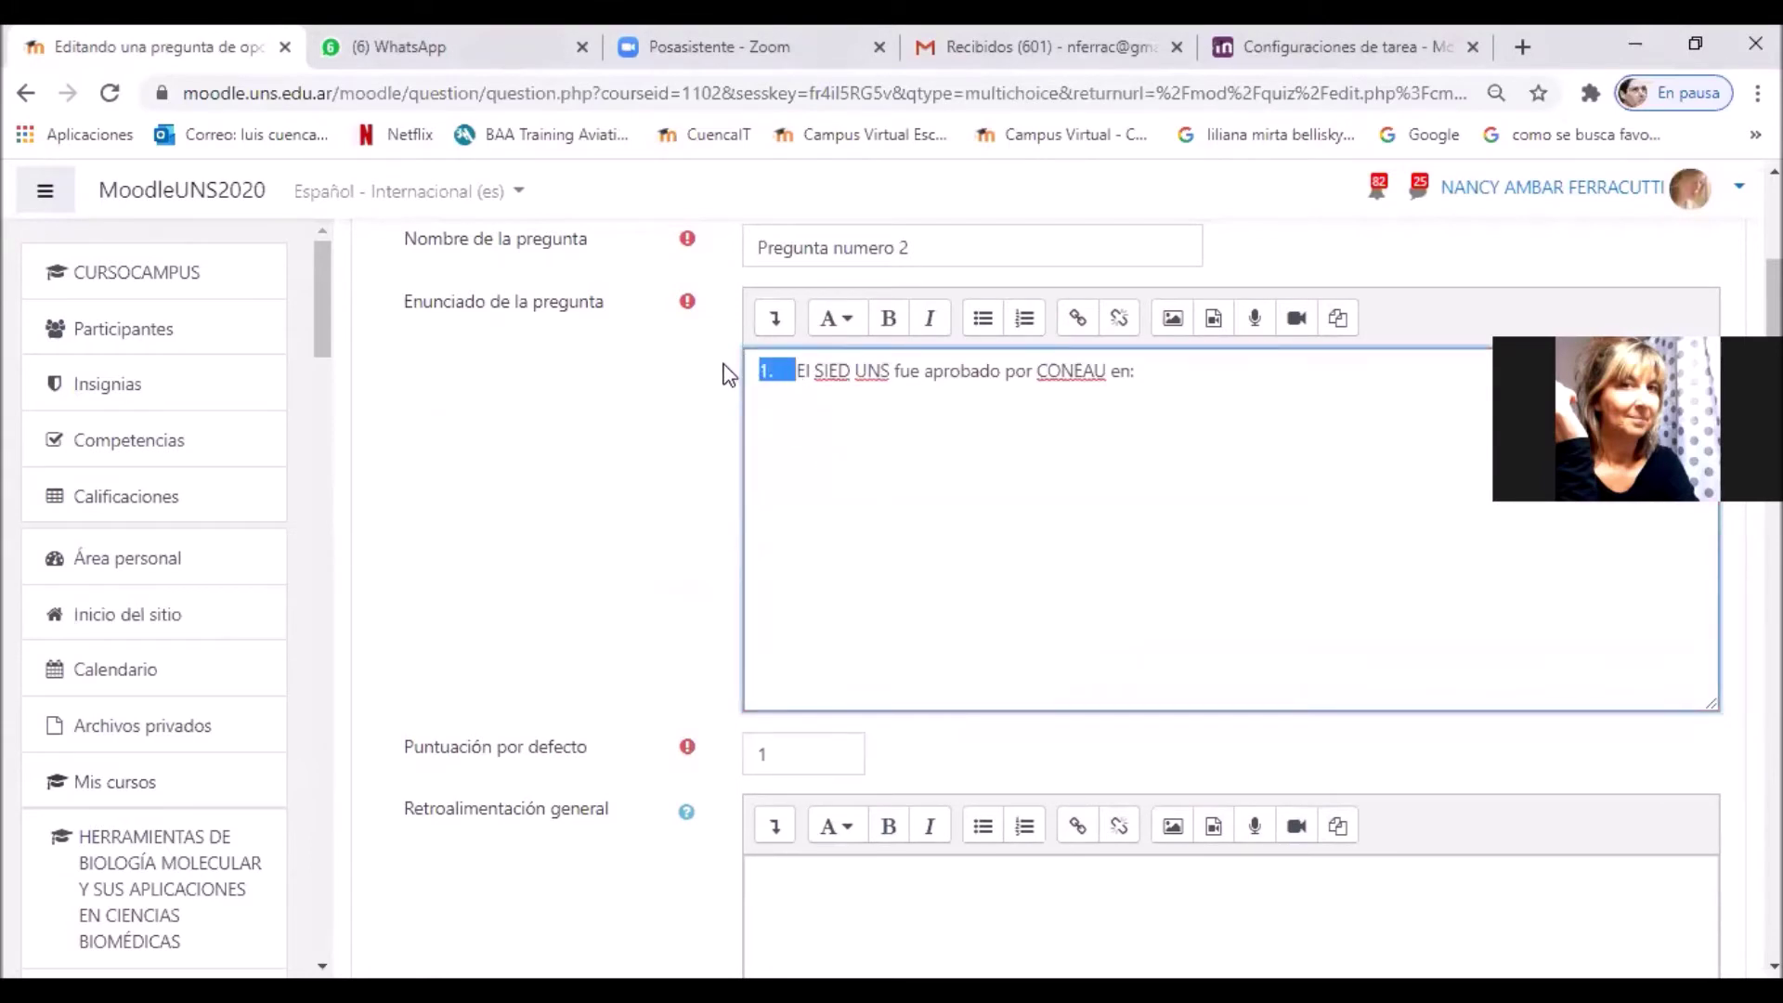
key(BackSpace)
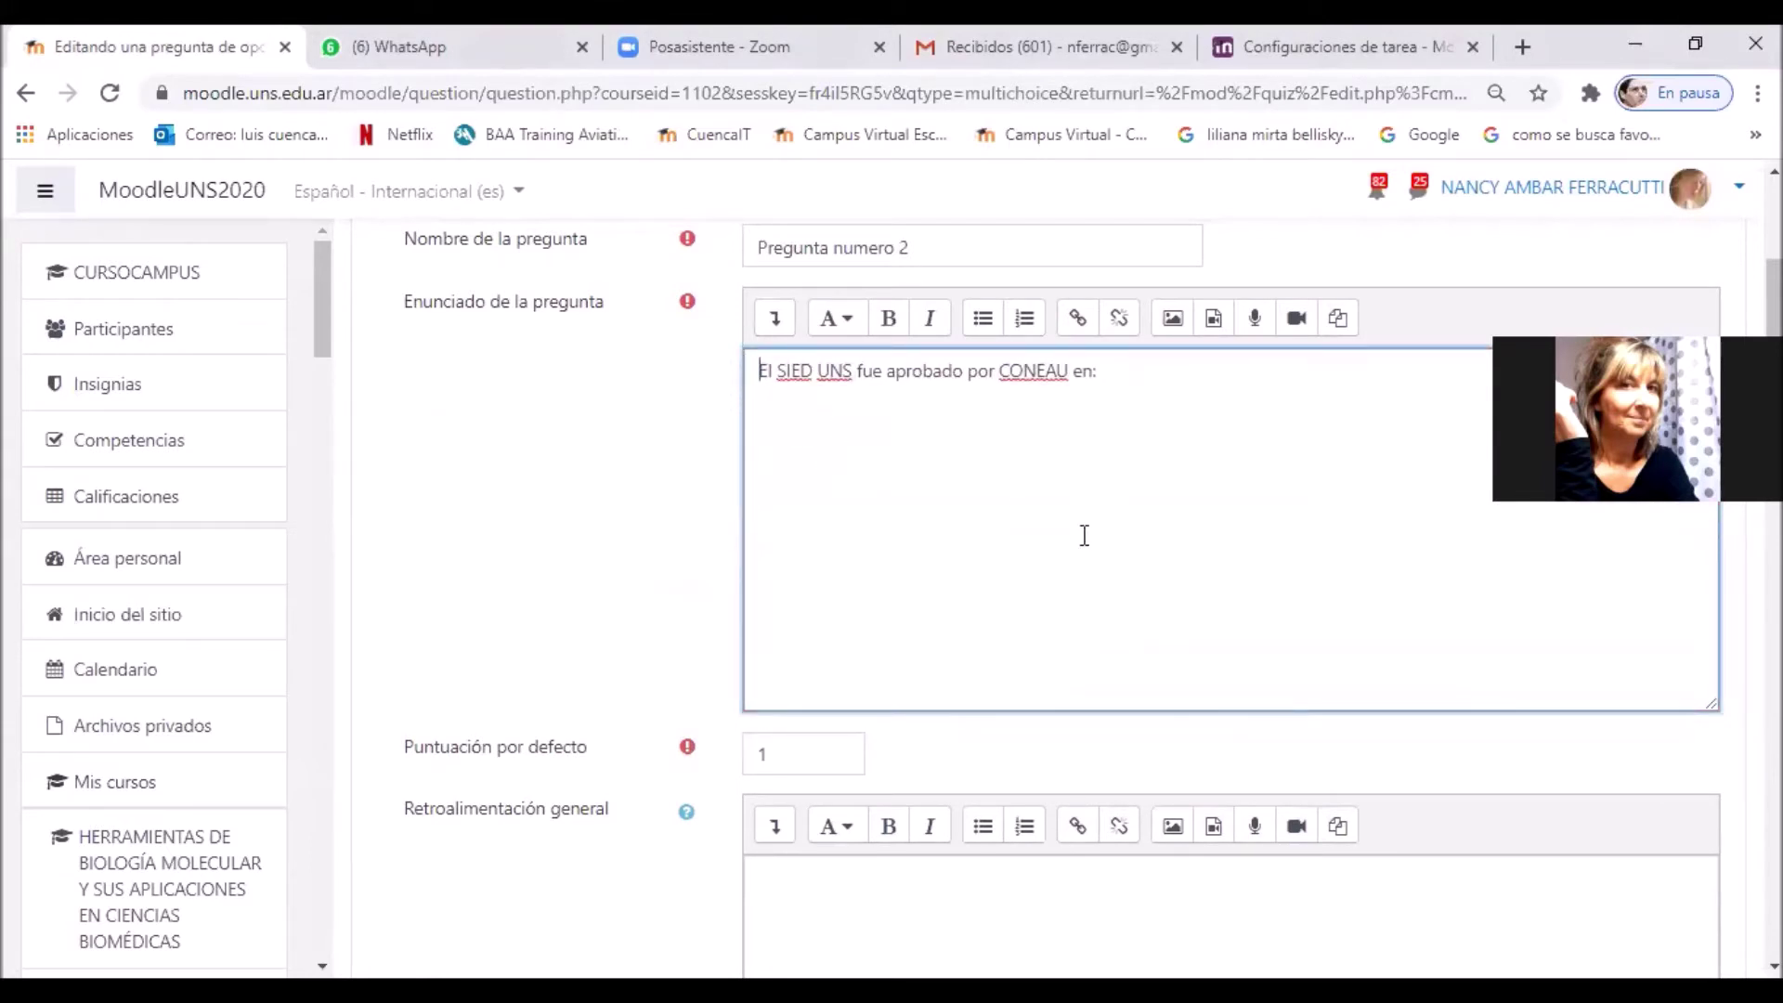
scroll(1045, 593, down, 4)
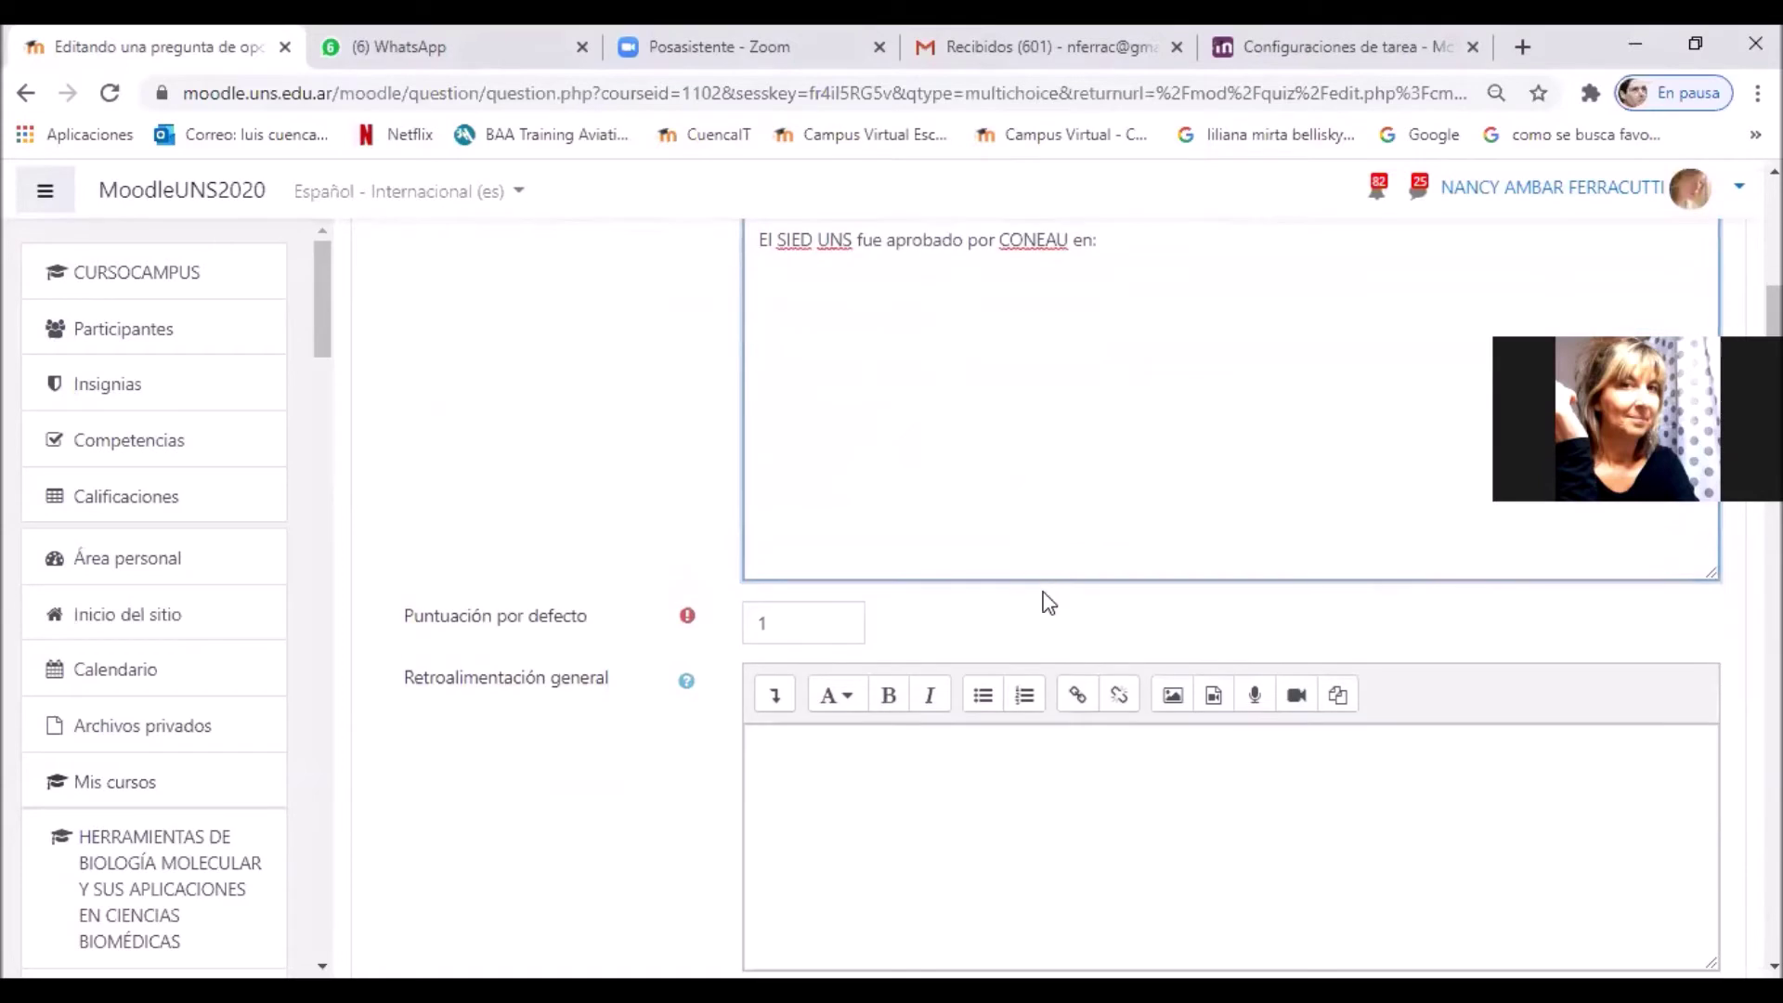
scroll(1029, 564, down, 1)
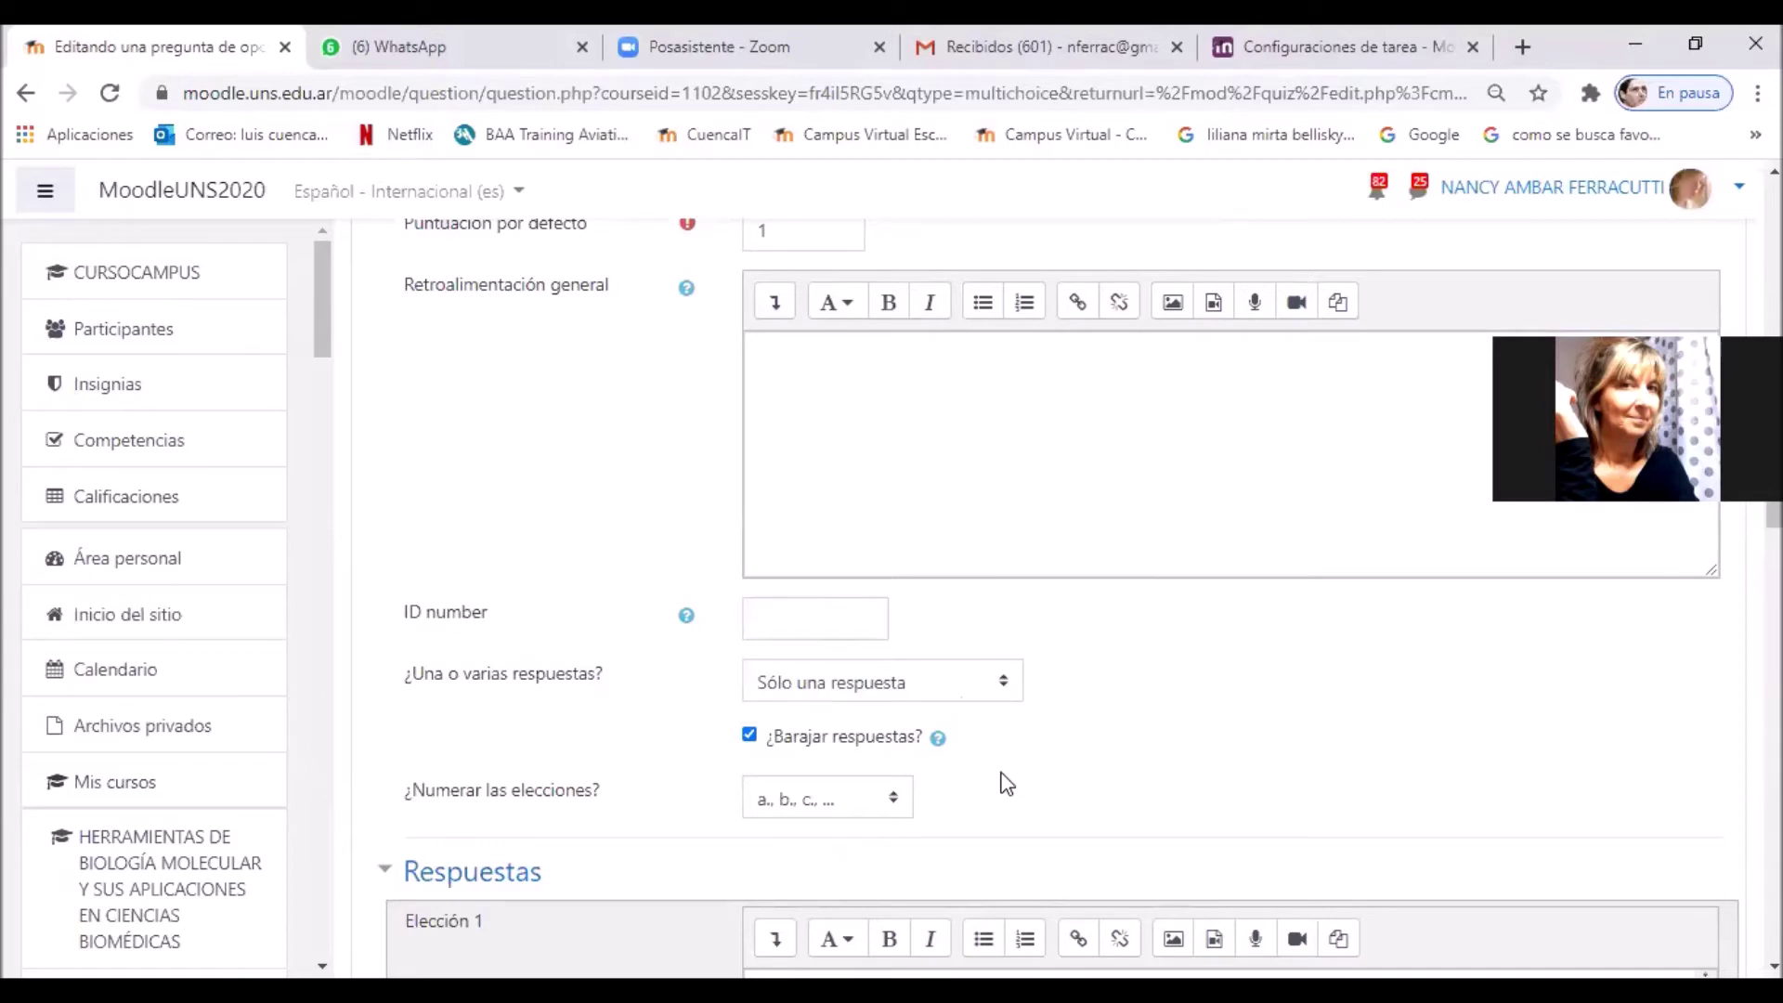
scroll(1009, 791, up, 1)
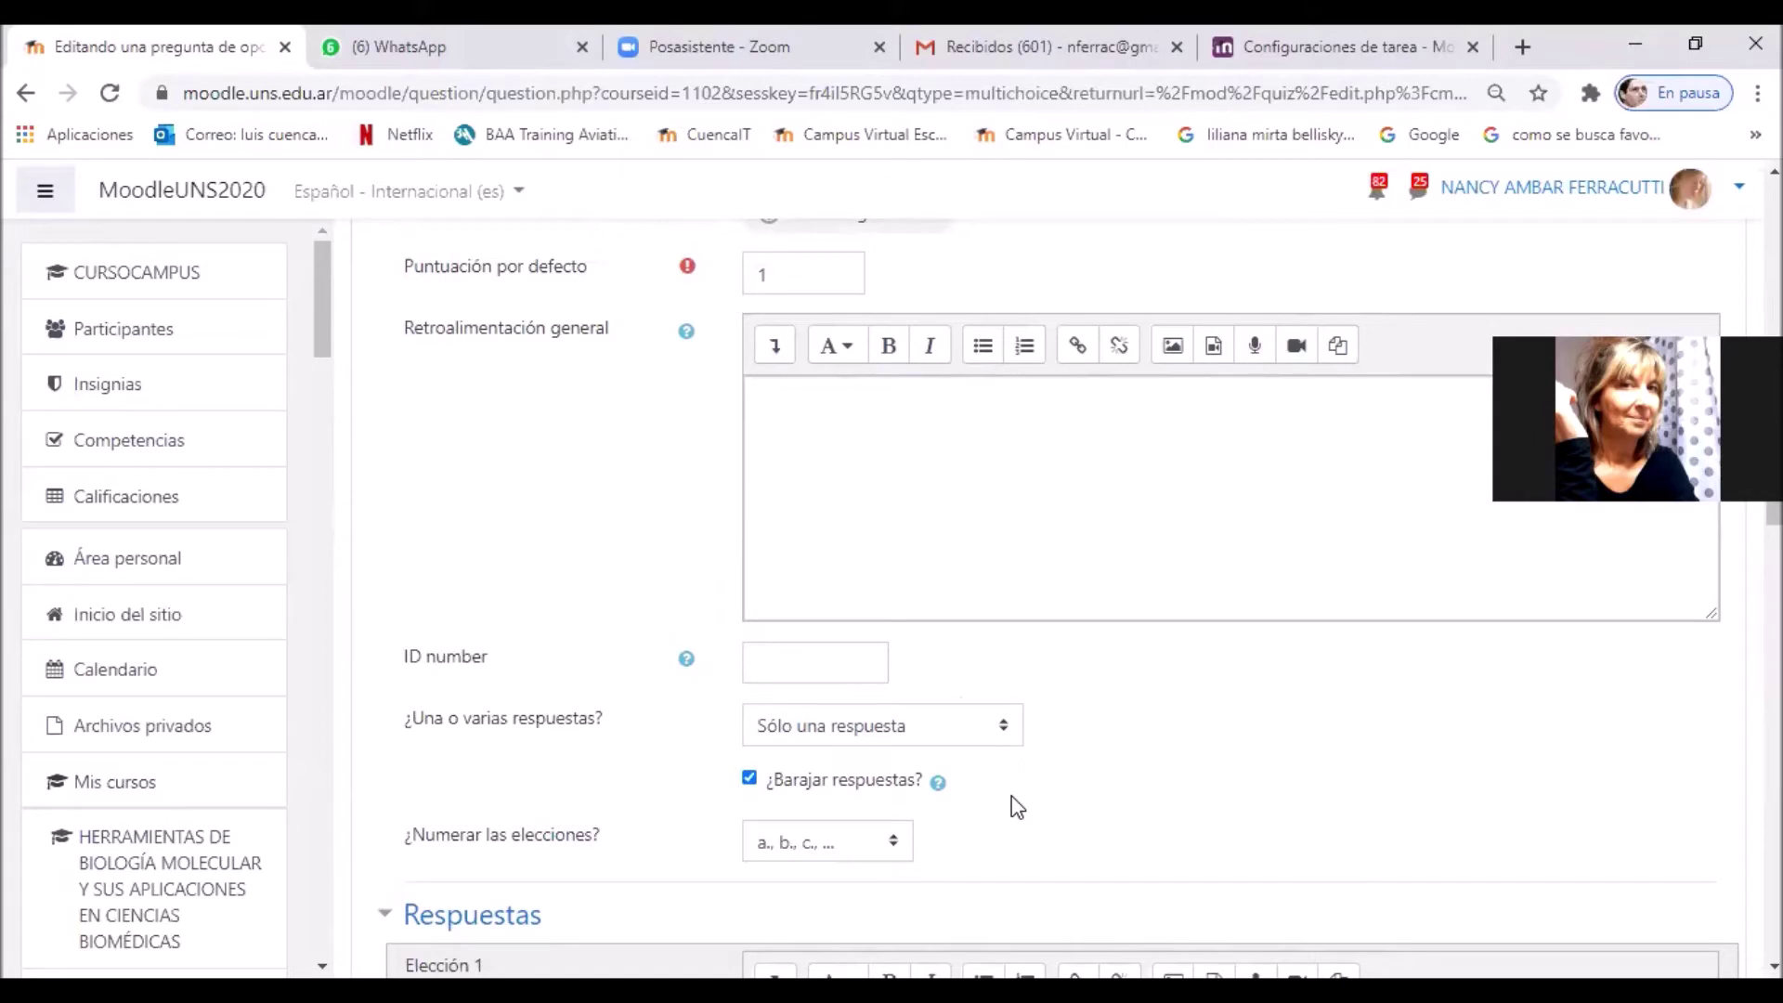
scroll(1017, 806, down, 1)
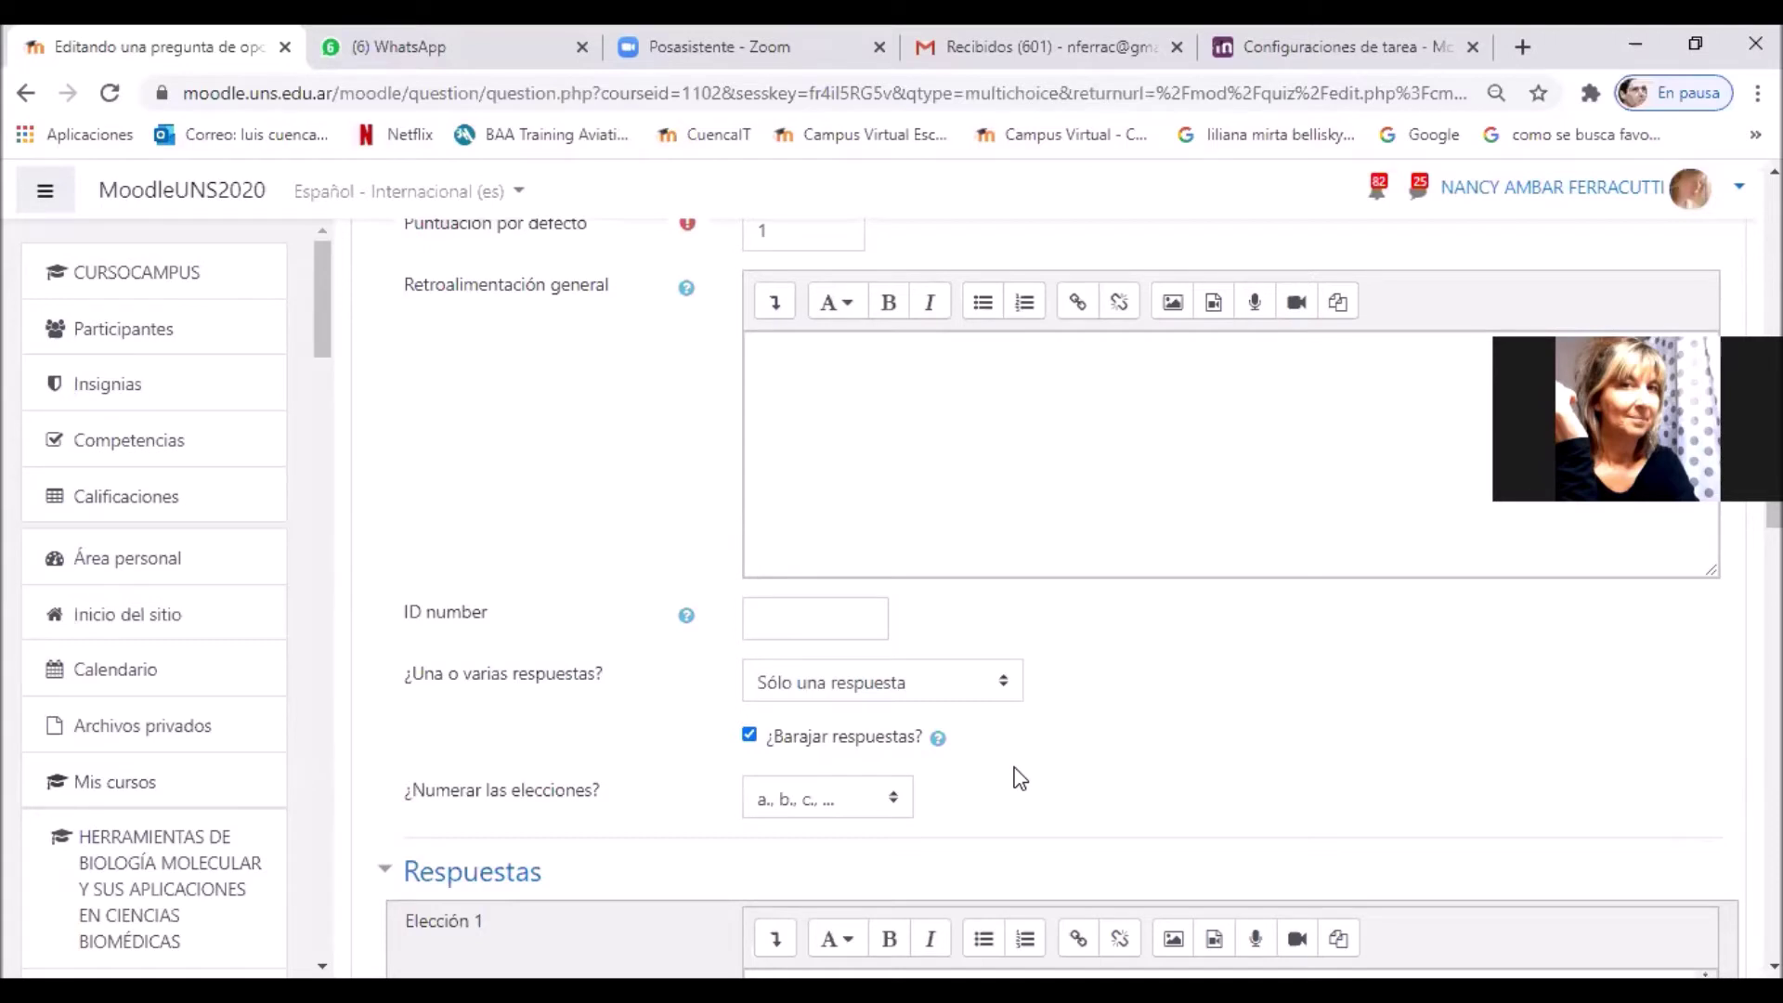
scroll(1002, 711, down, 3)
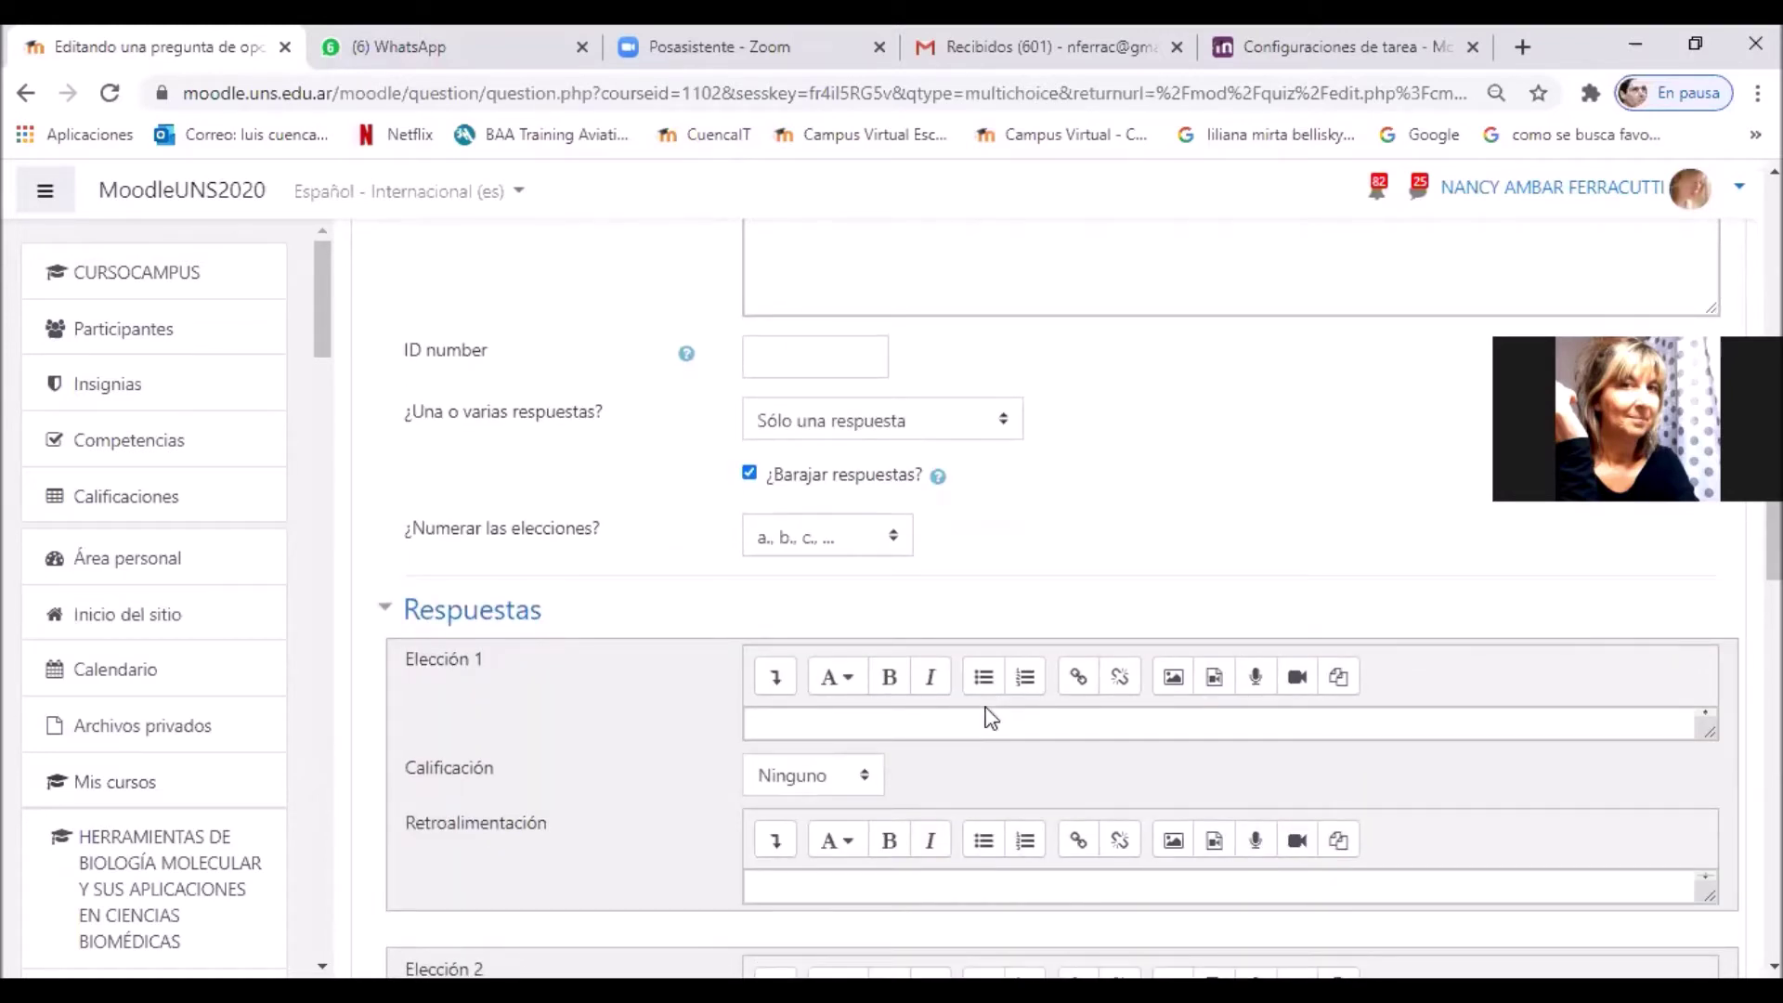
Step: Enter 2018 in Elección 1 and 2020 in Elección 3, leaving Elección 2 blank
scroll(984, 714, down, 2)
scroll(1058, 613, down, 2)
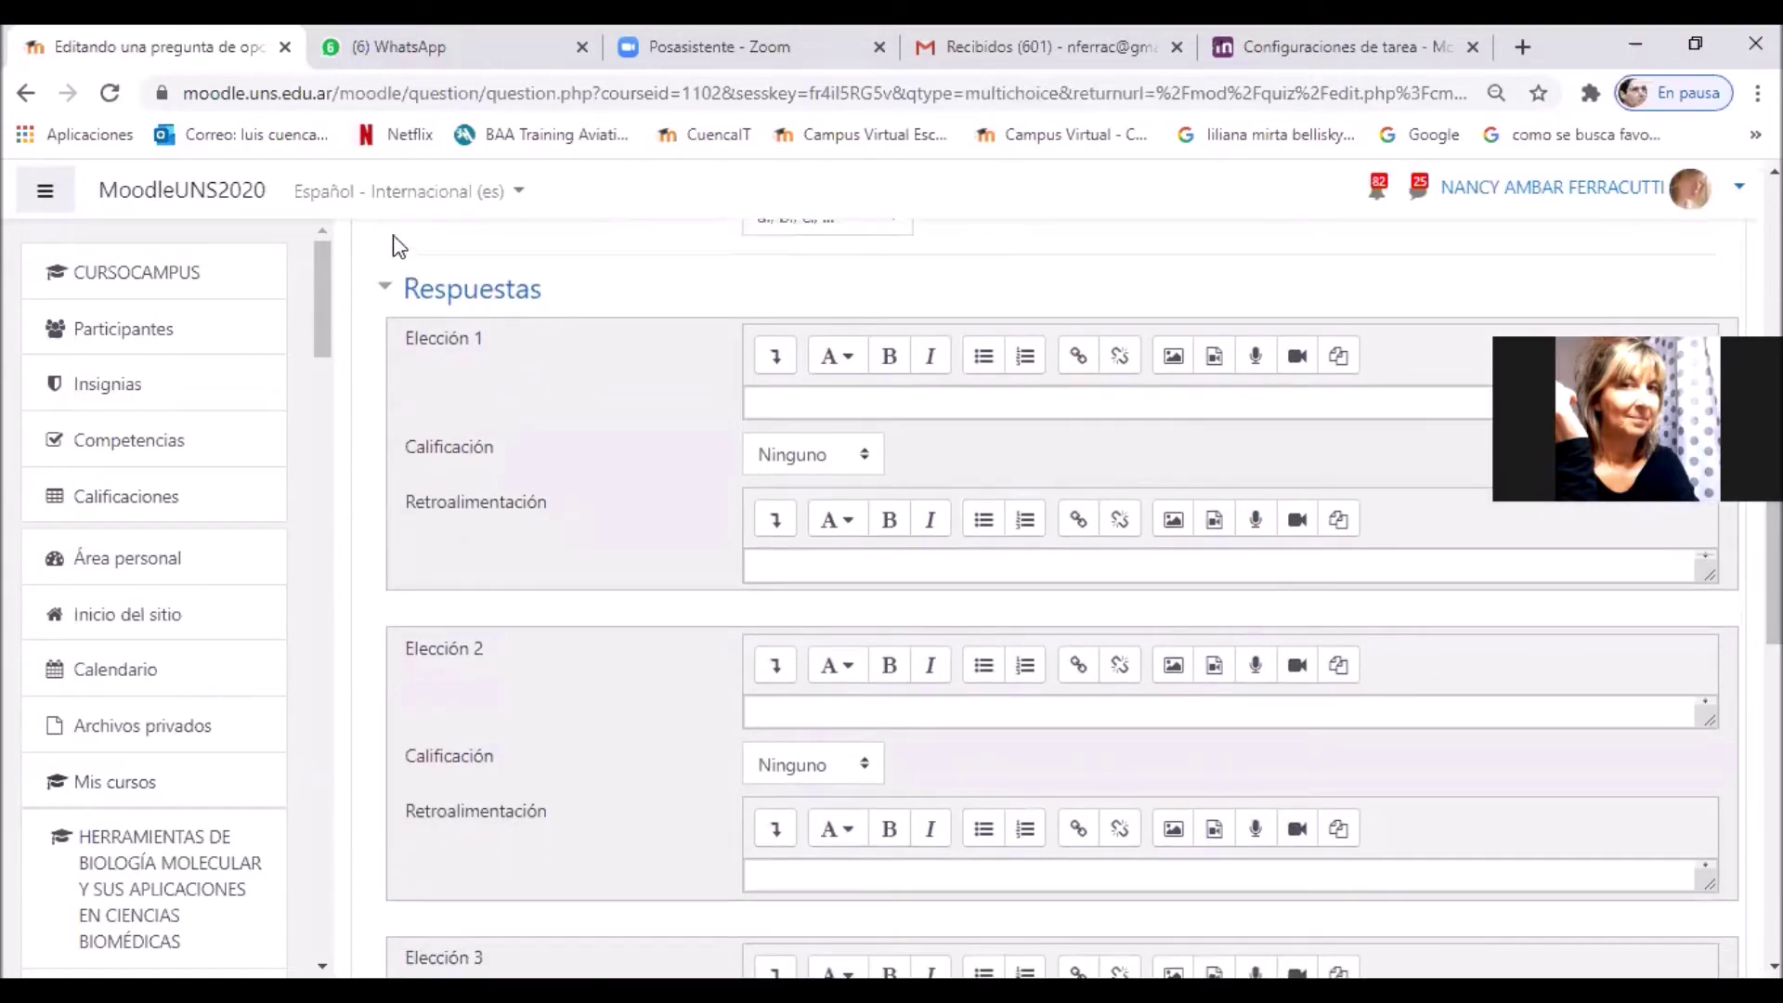
click(749, 405)
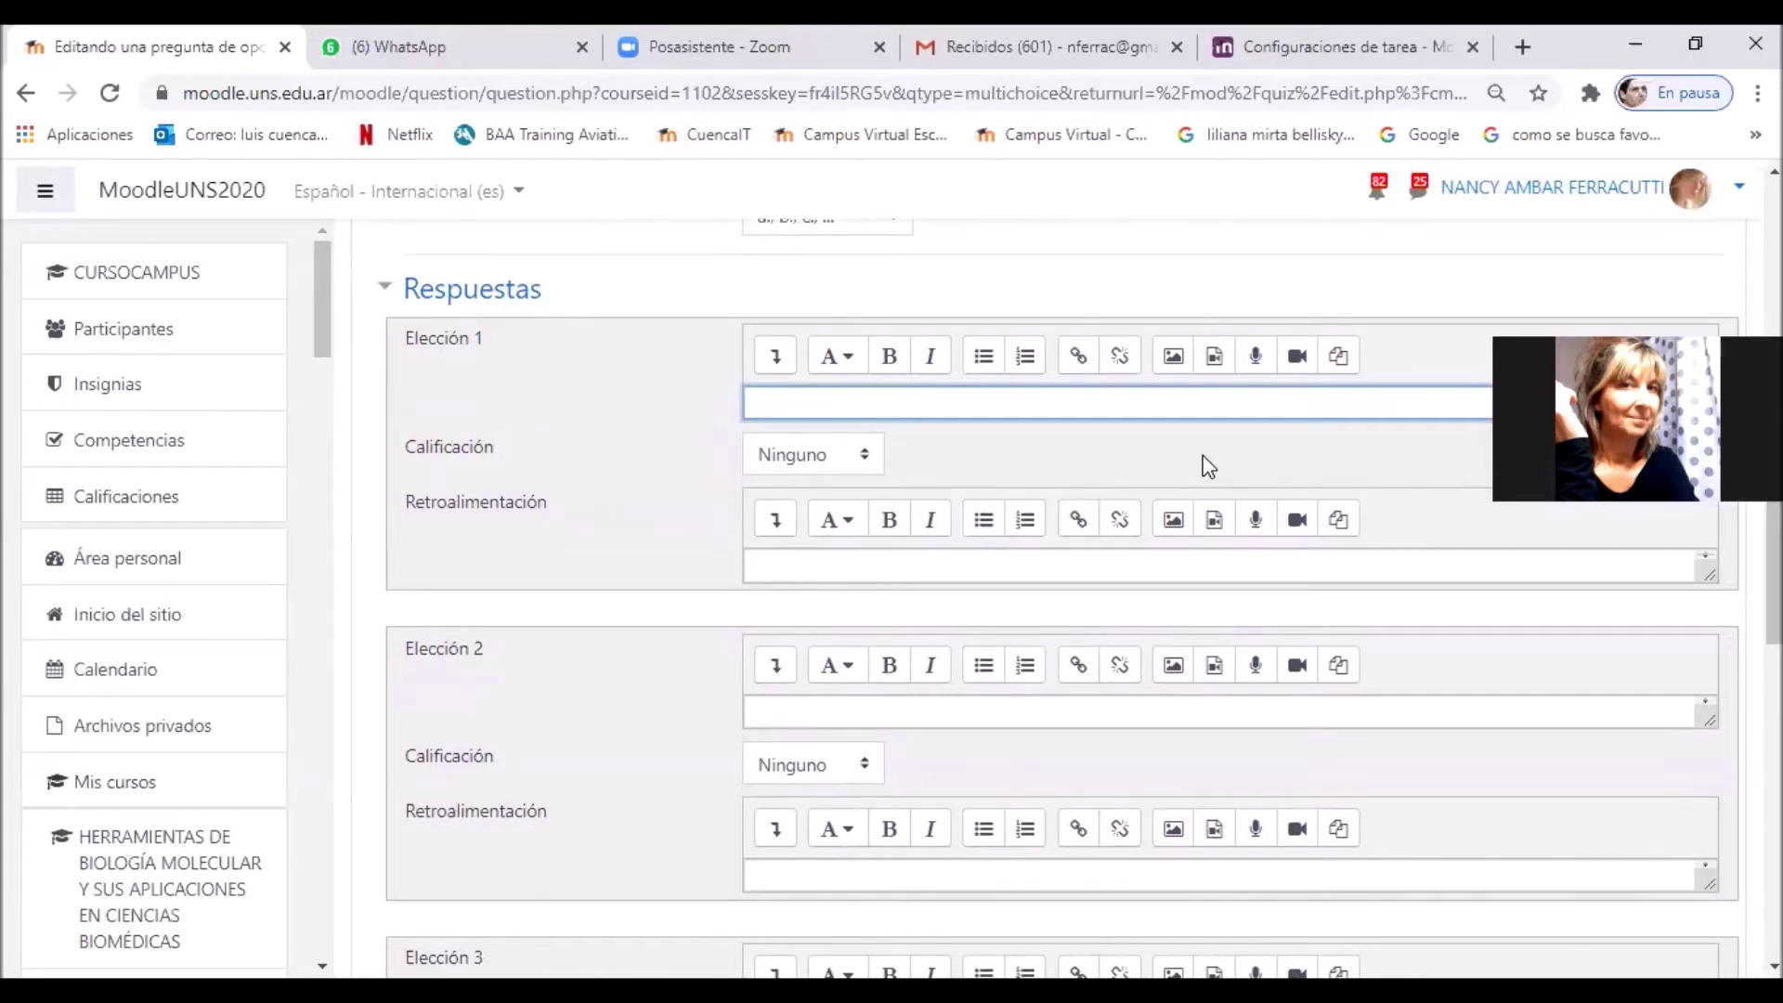
text(2018)
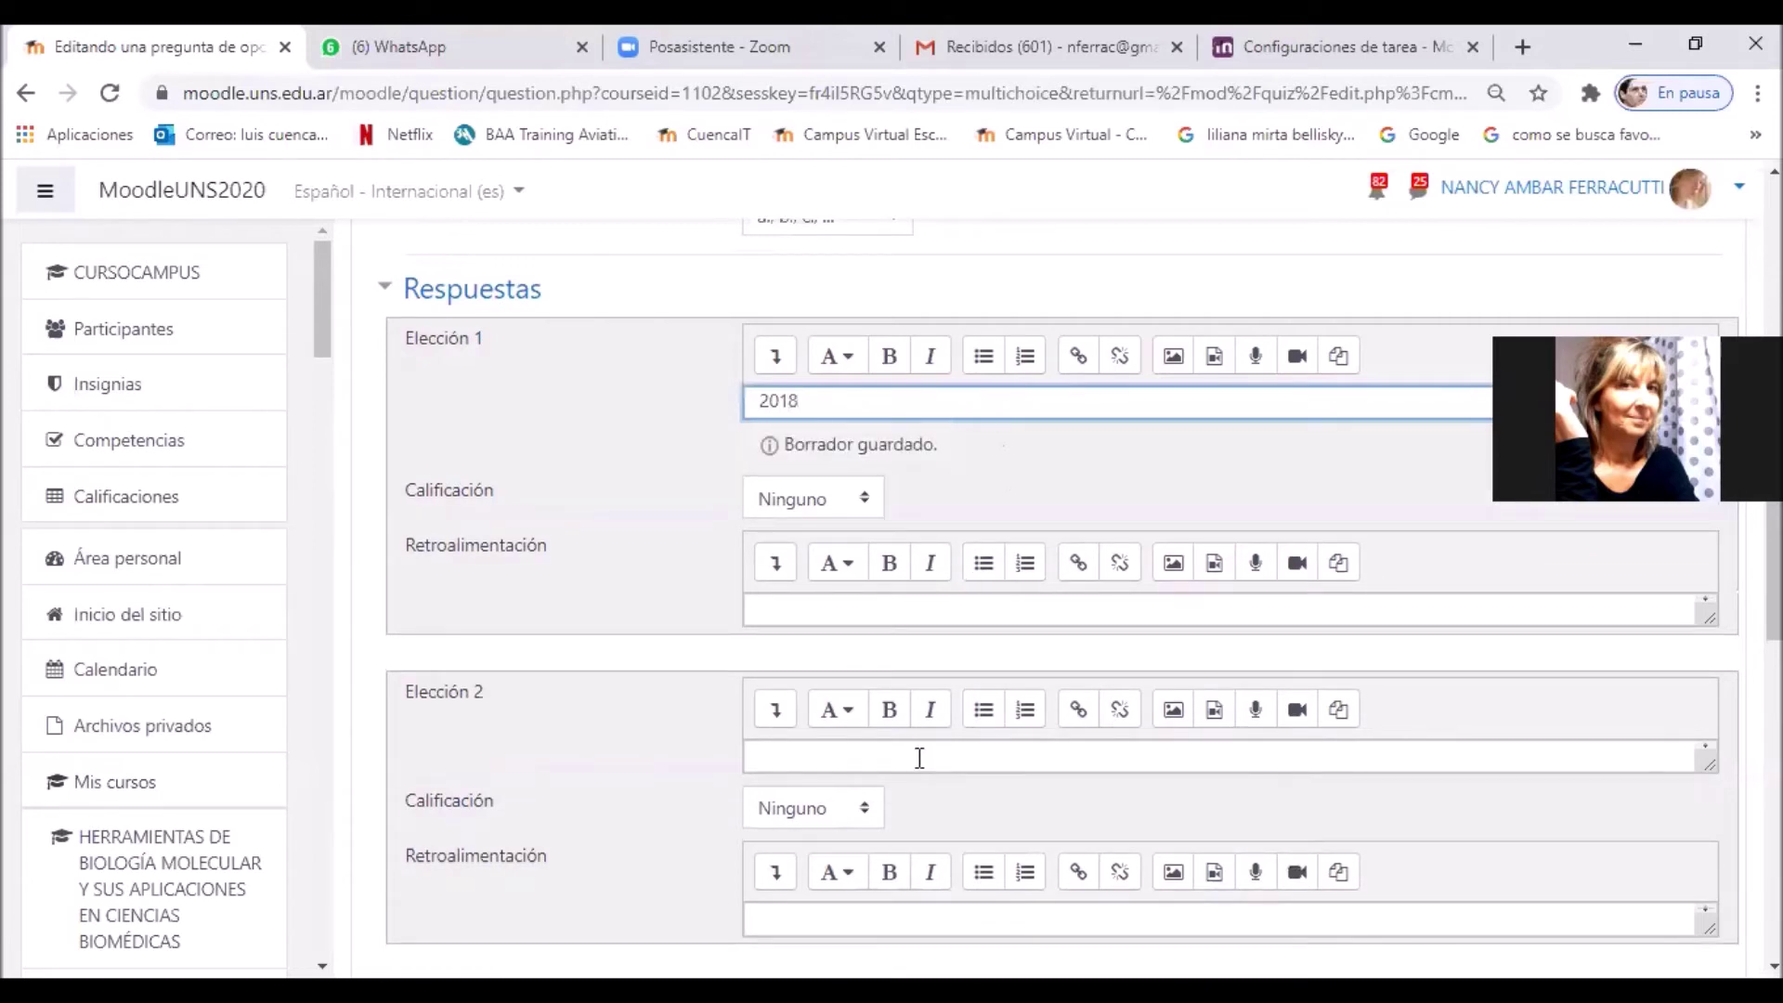
click(910, 760)
text(2019)
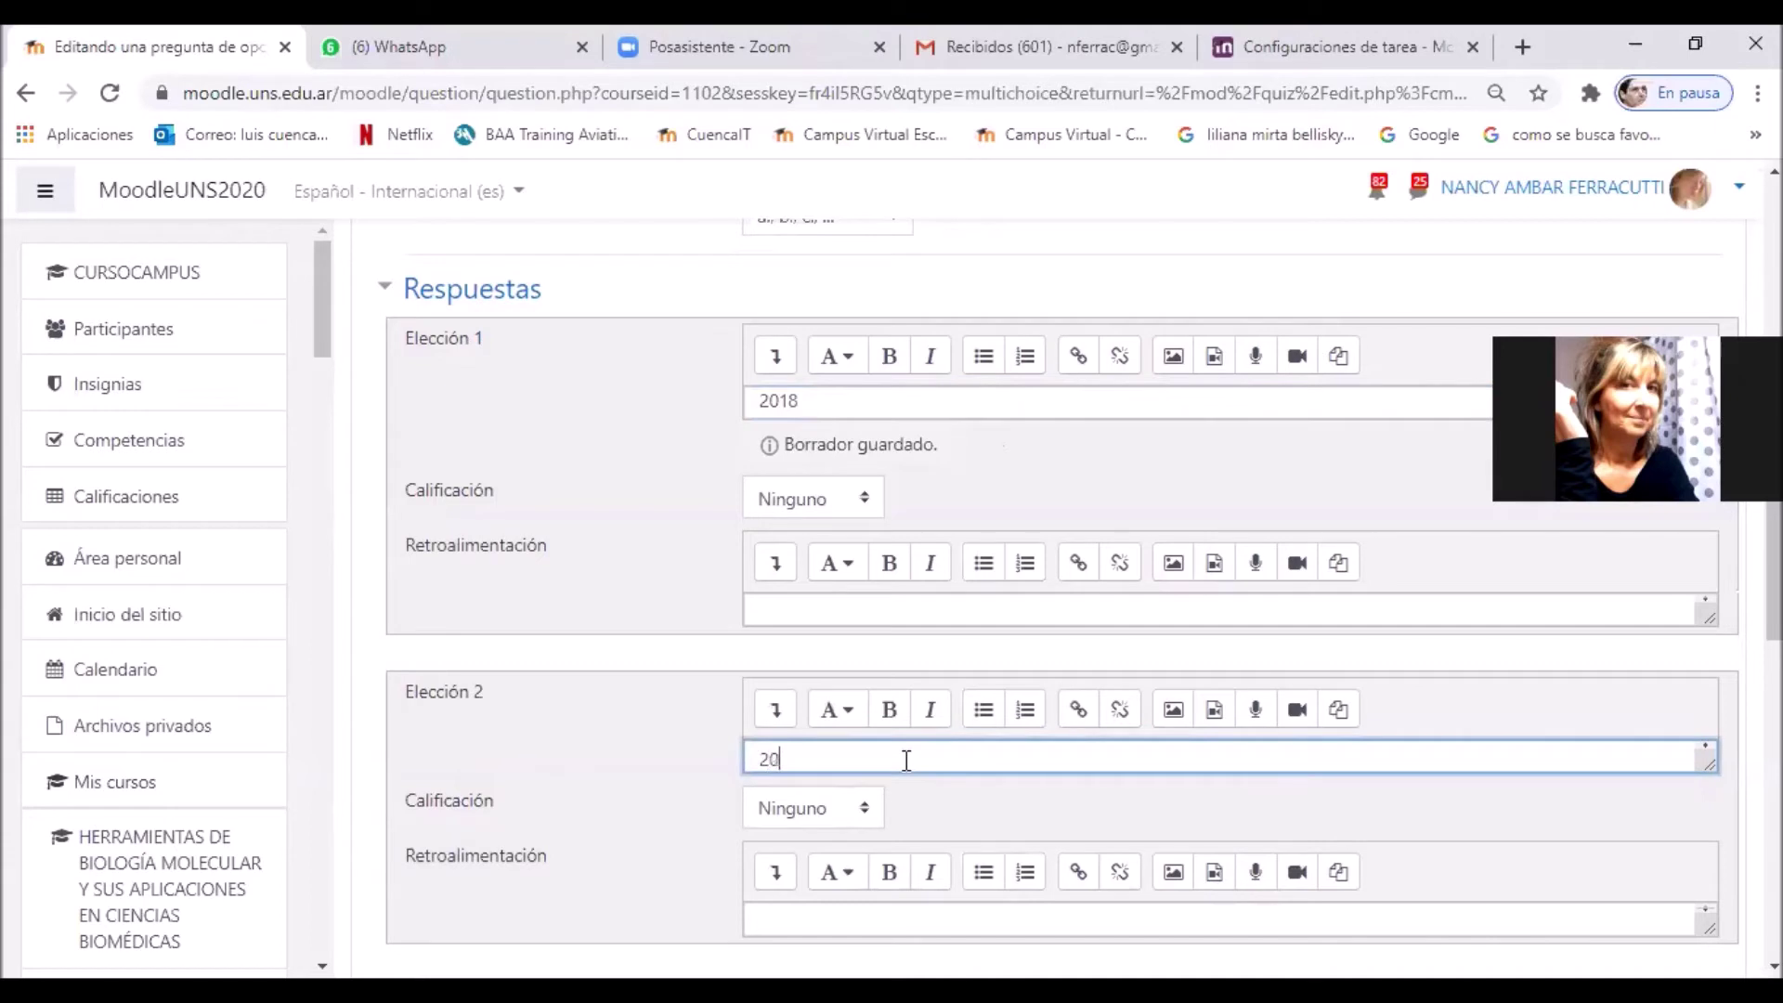
key(BackSpace)
key(BackSpace)
key(BackSpace)
key(BackSpace)
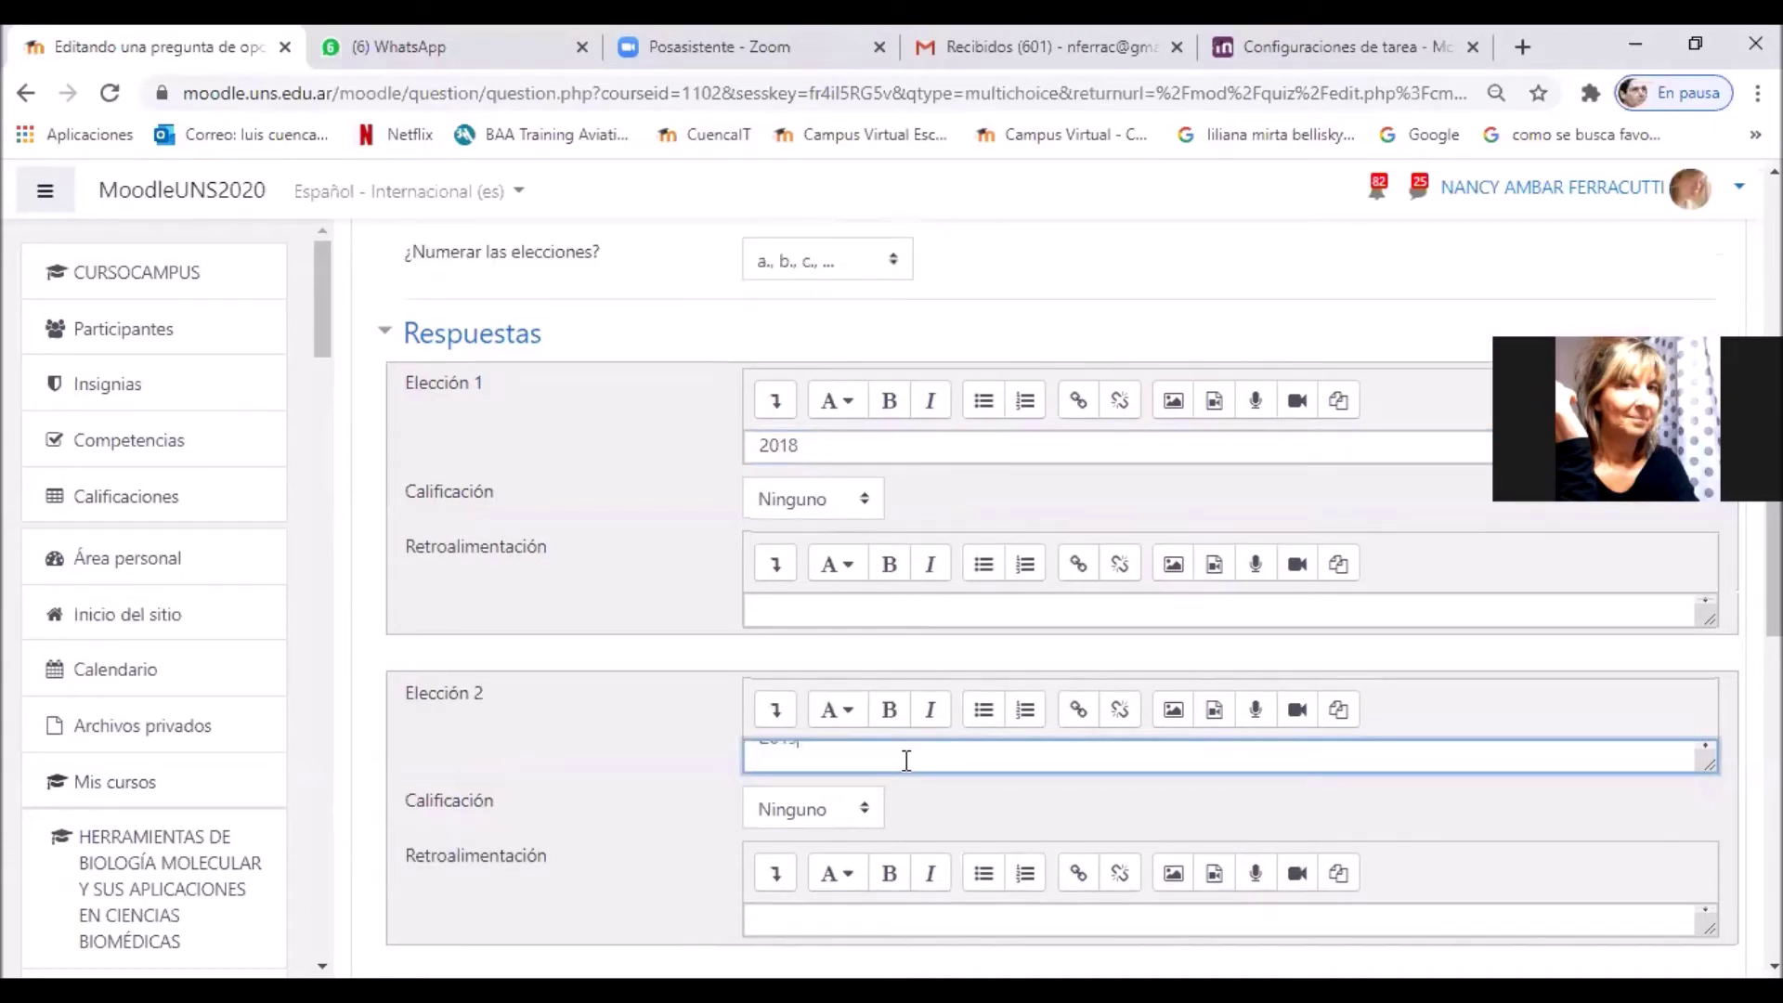
scroll(962, 891, down, 3)
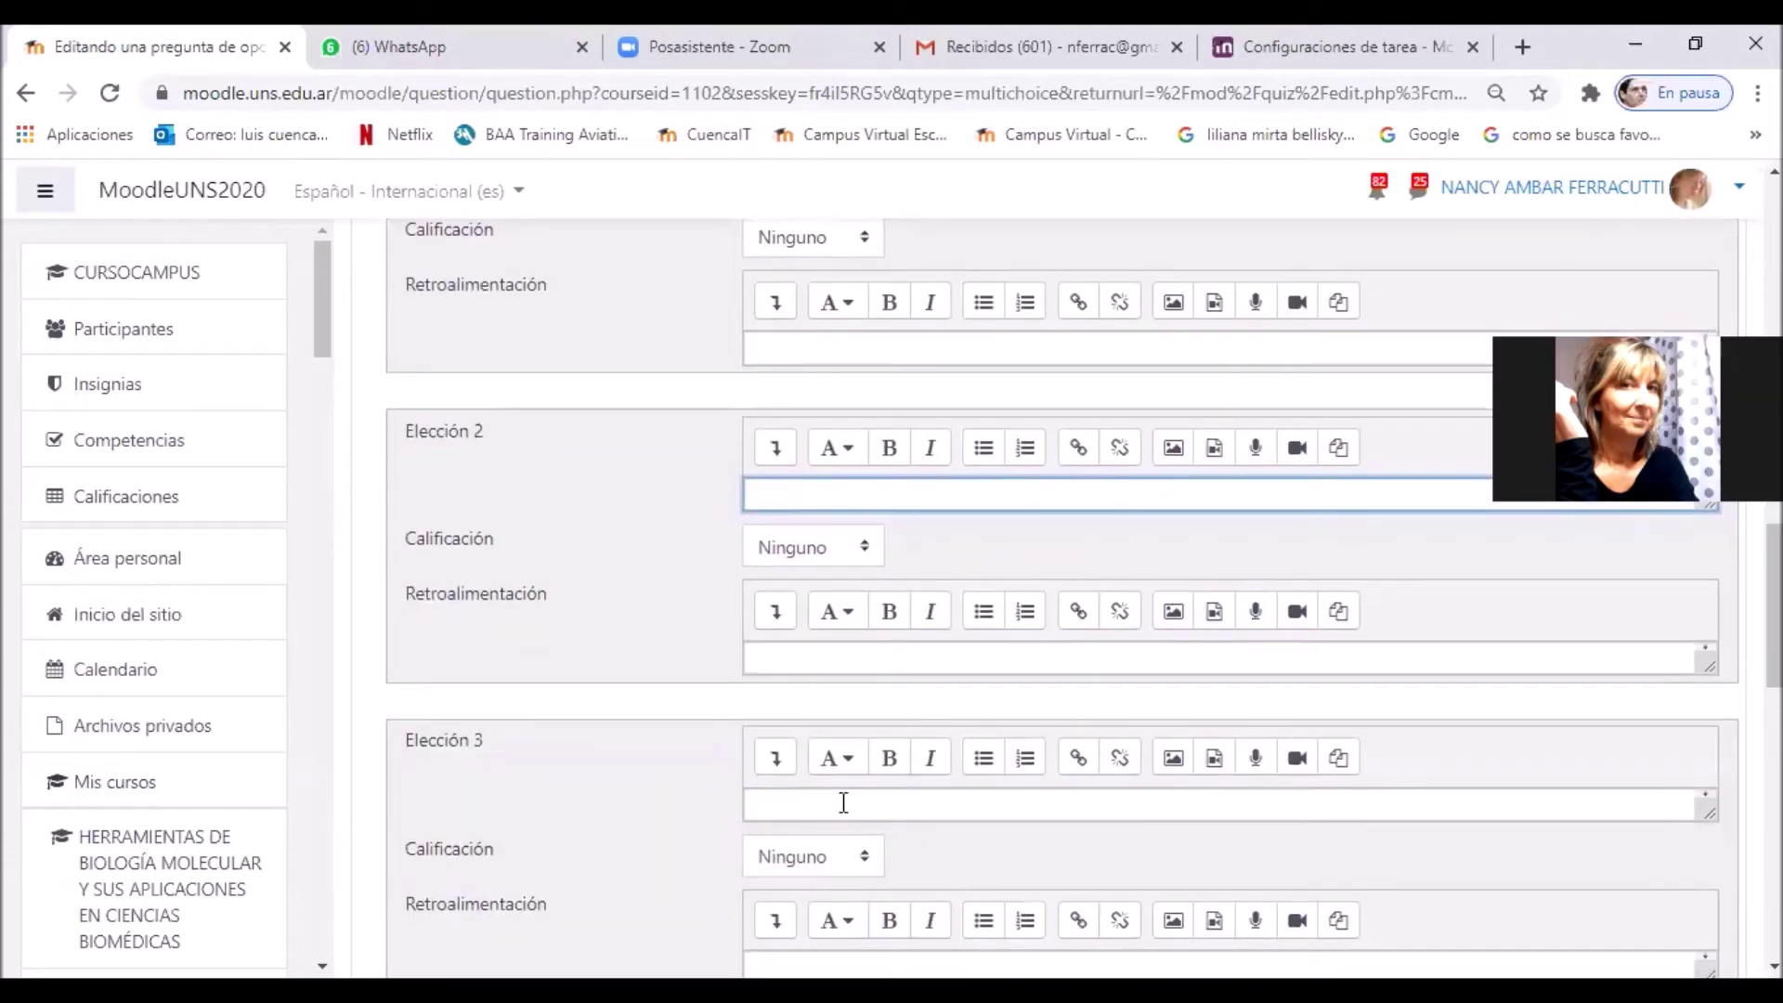
click(843, 802)
text(2020)
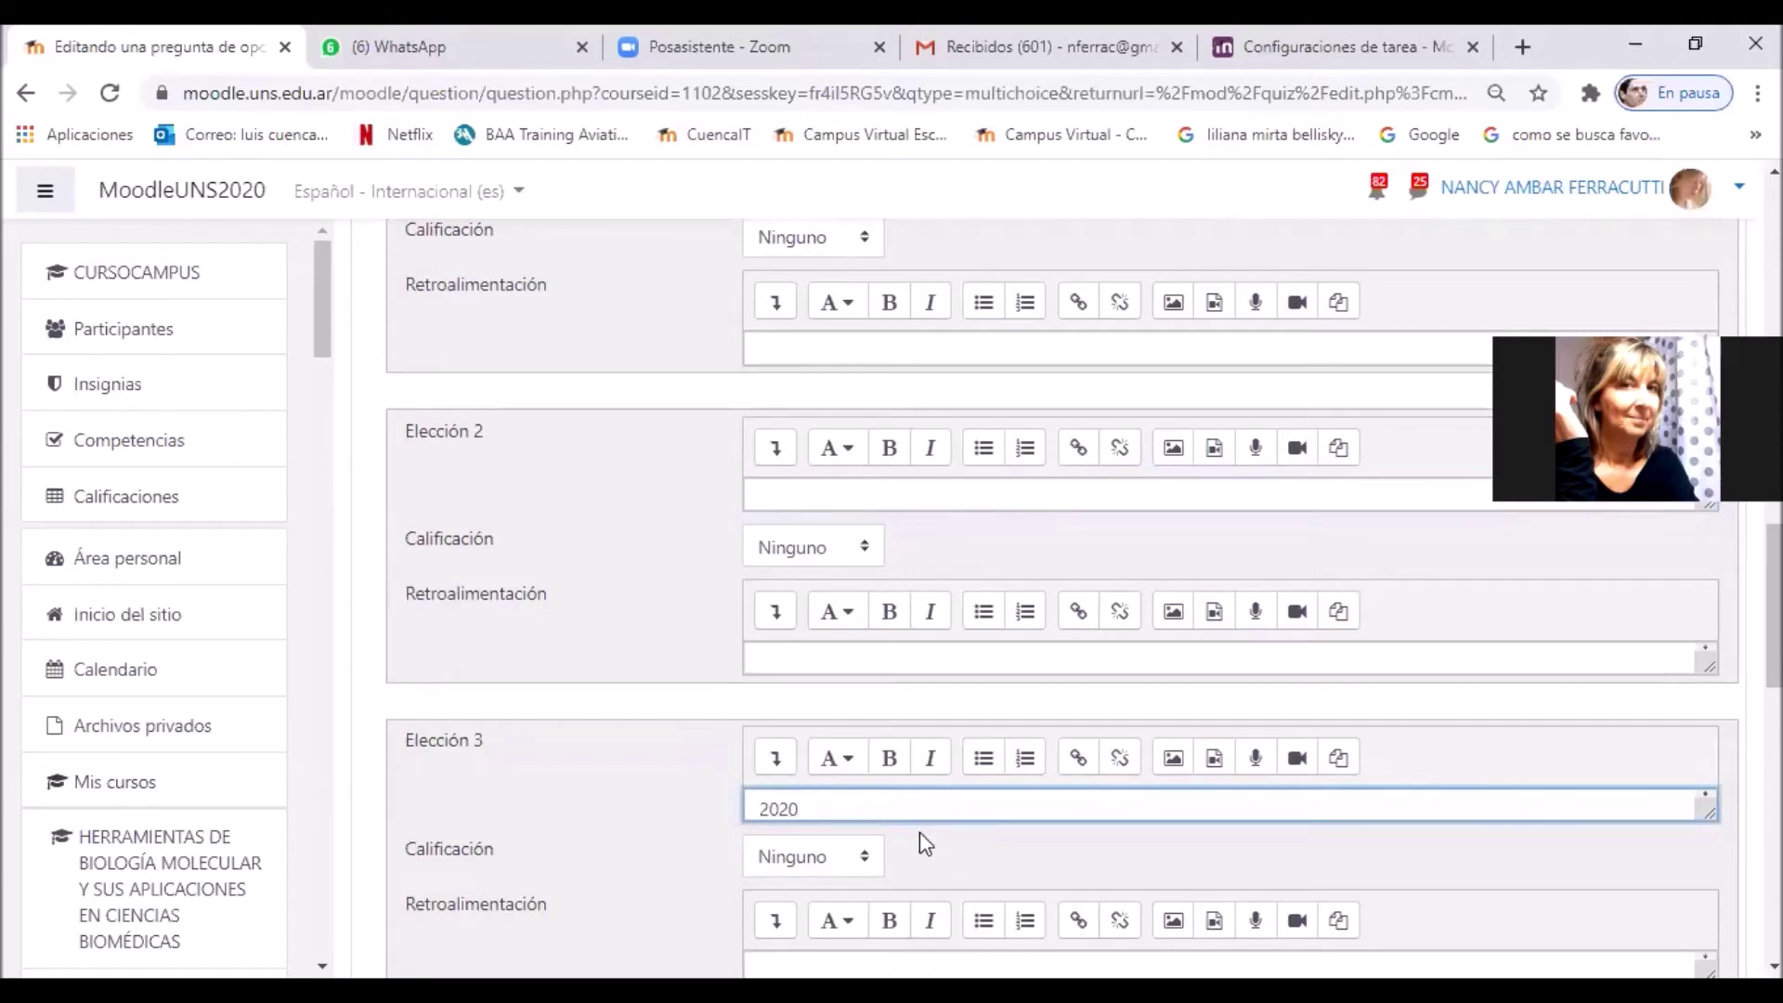
scroll(919, 833, up, 2)
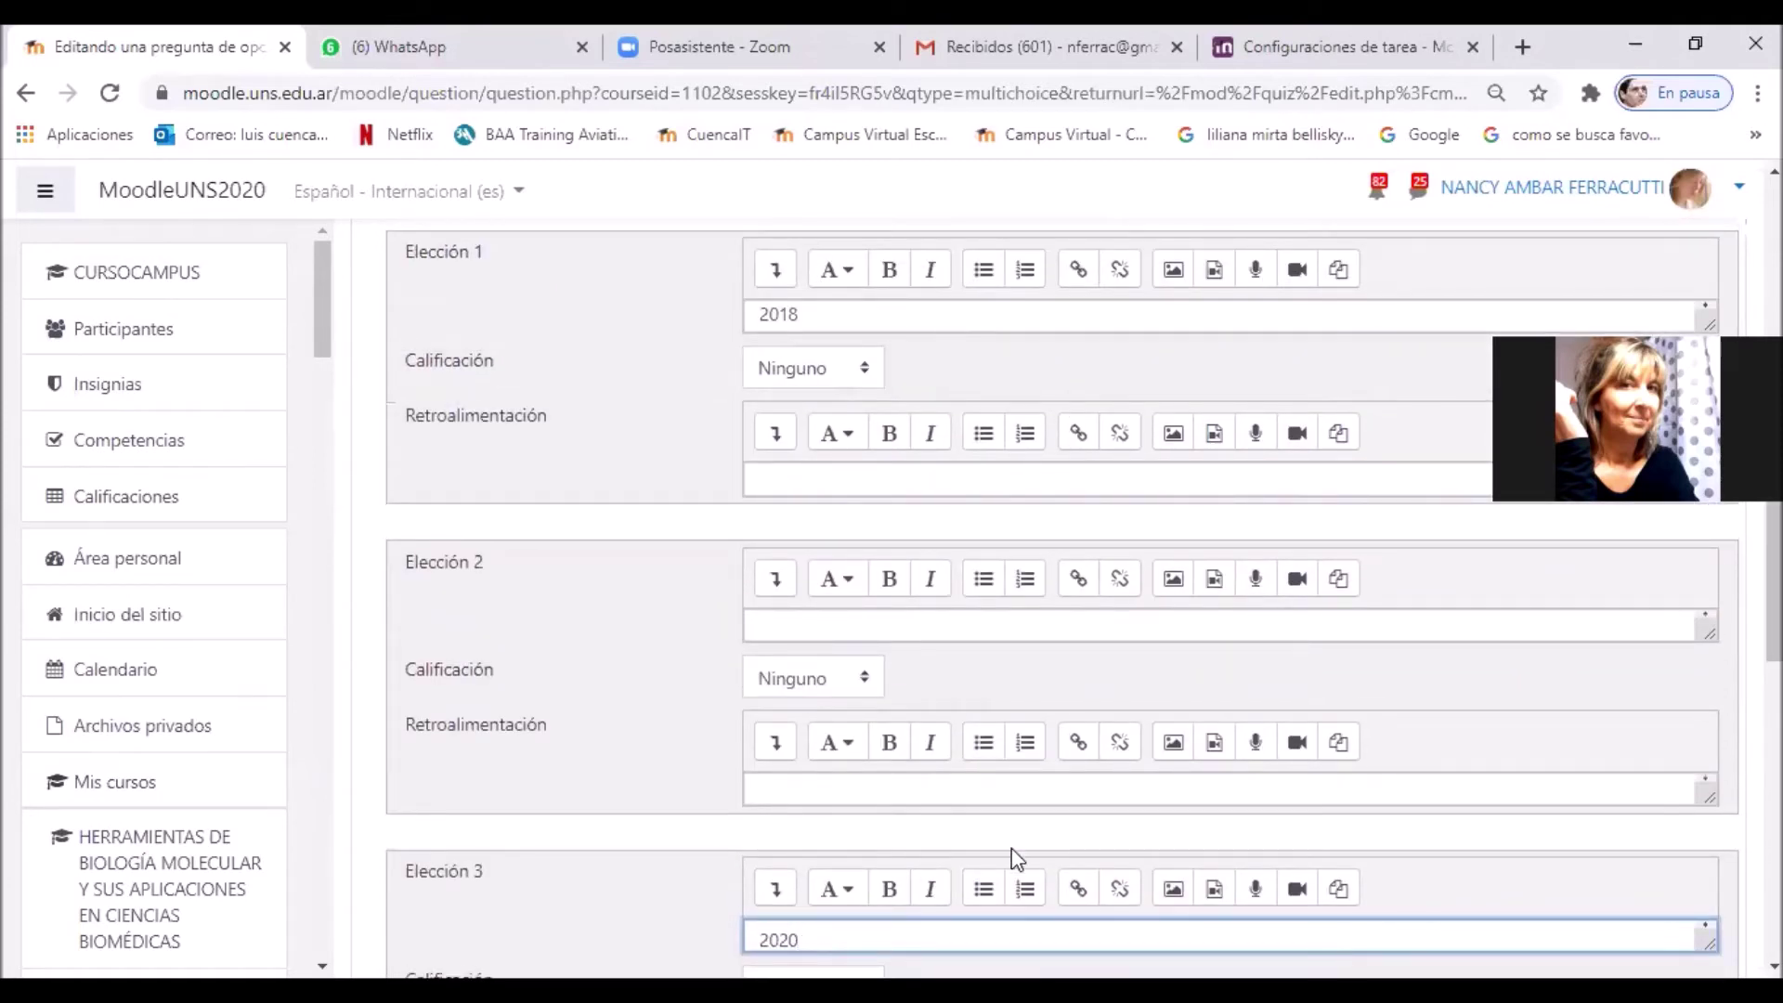
Step: Set Elección 2's Calificación to 100%
click(876, 675)
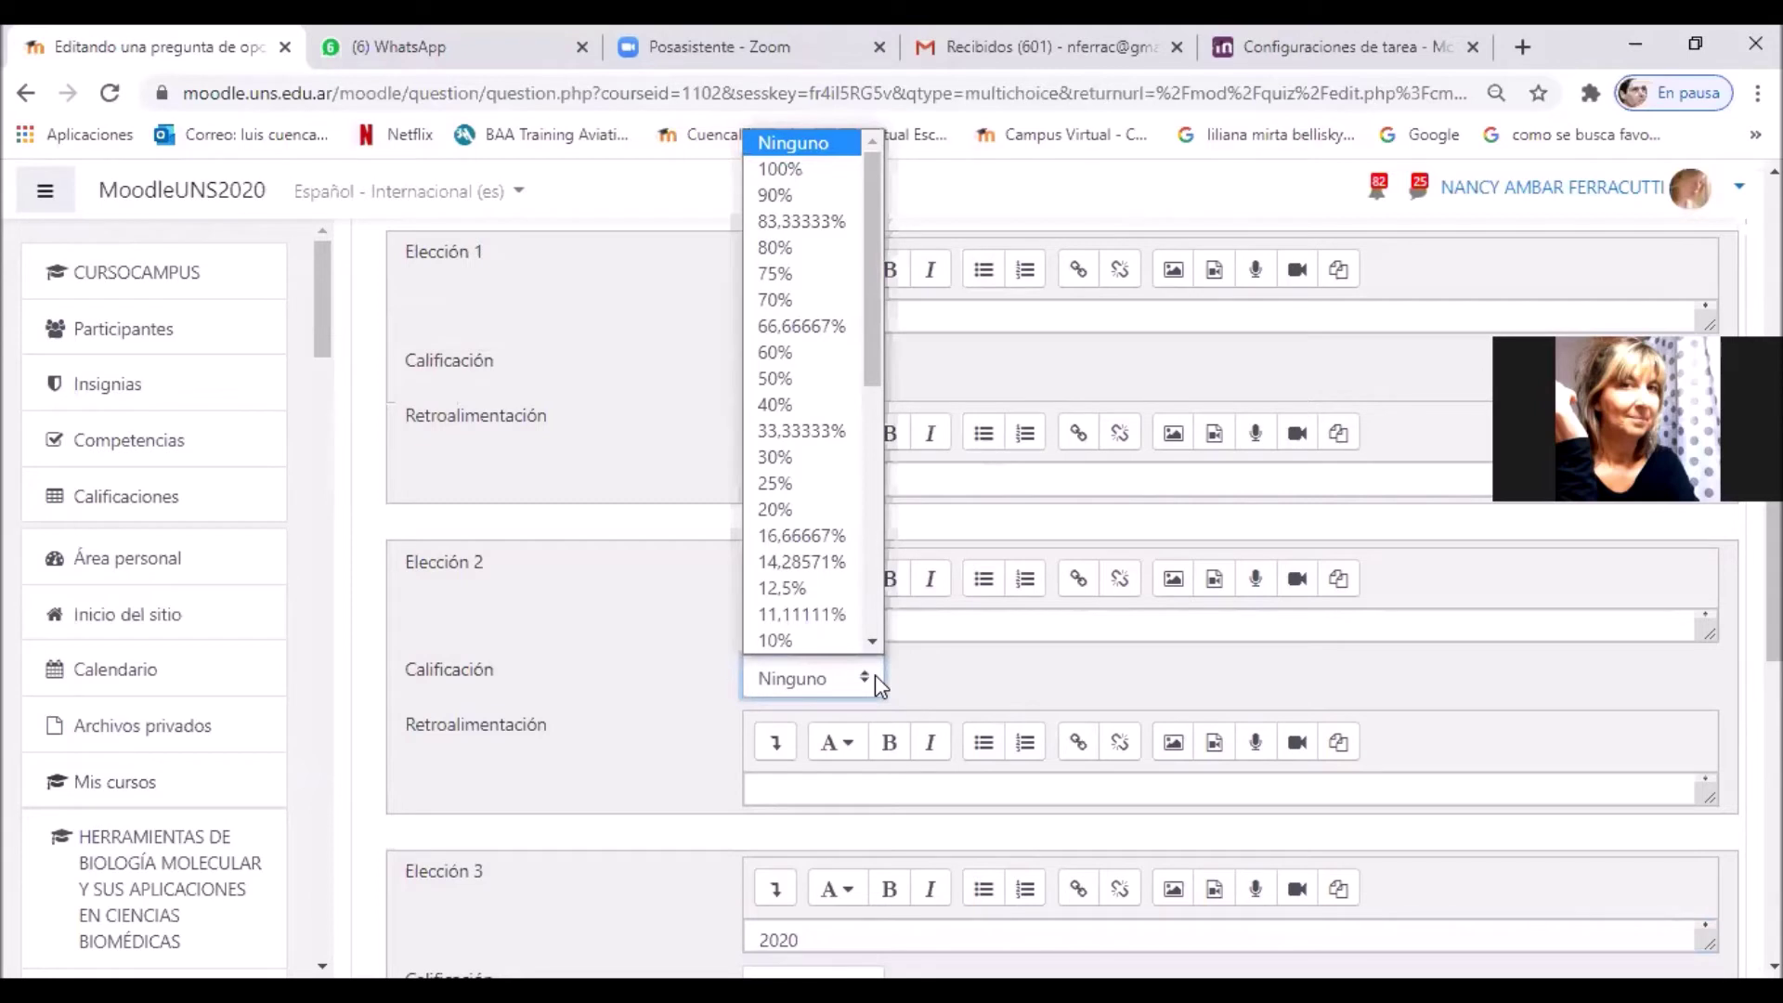
click(767, 172)
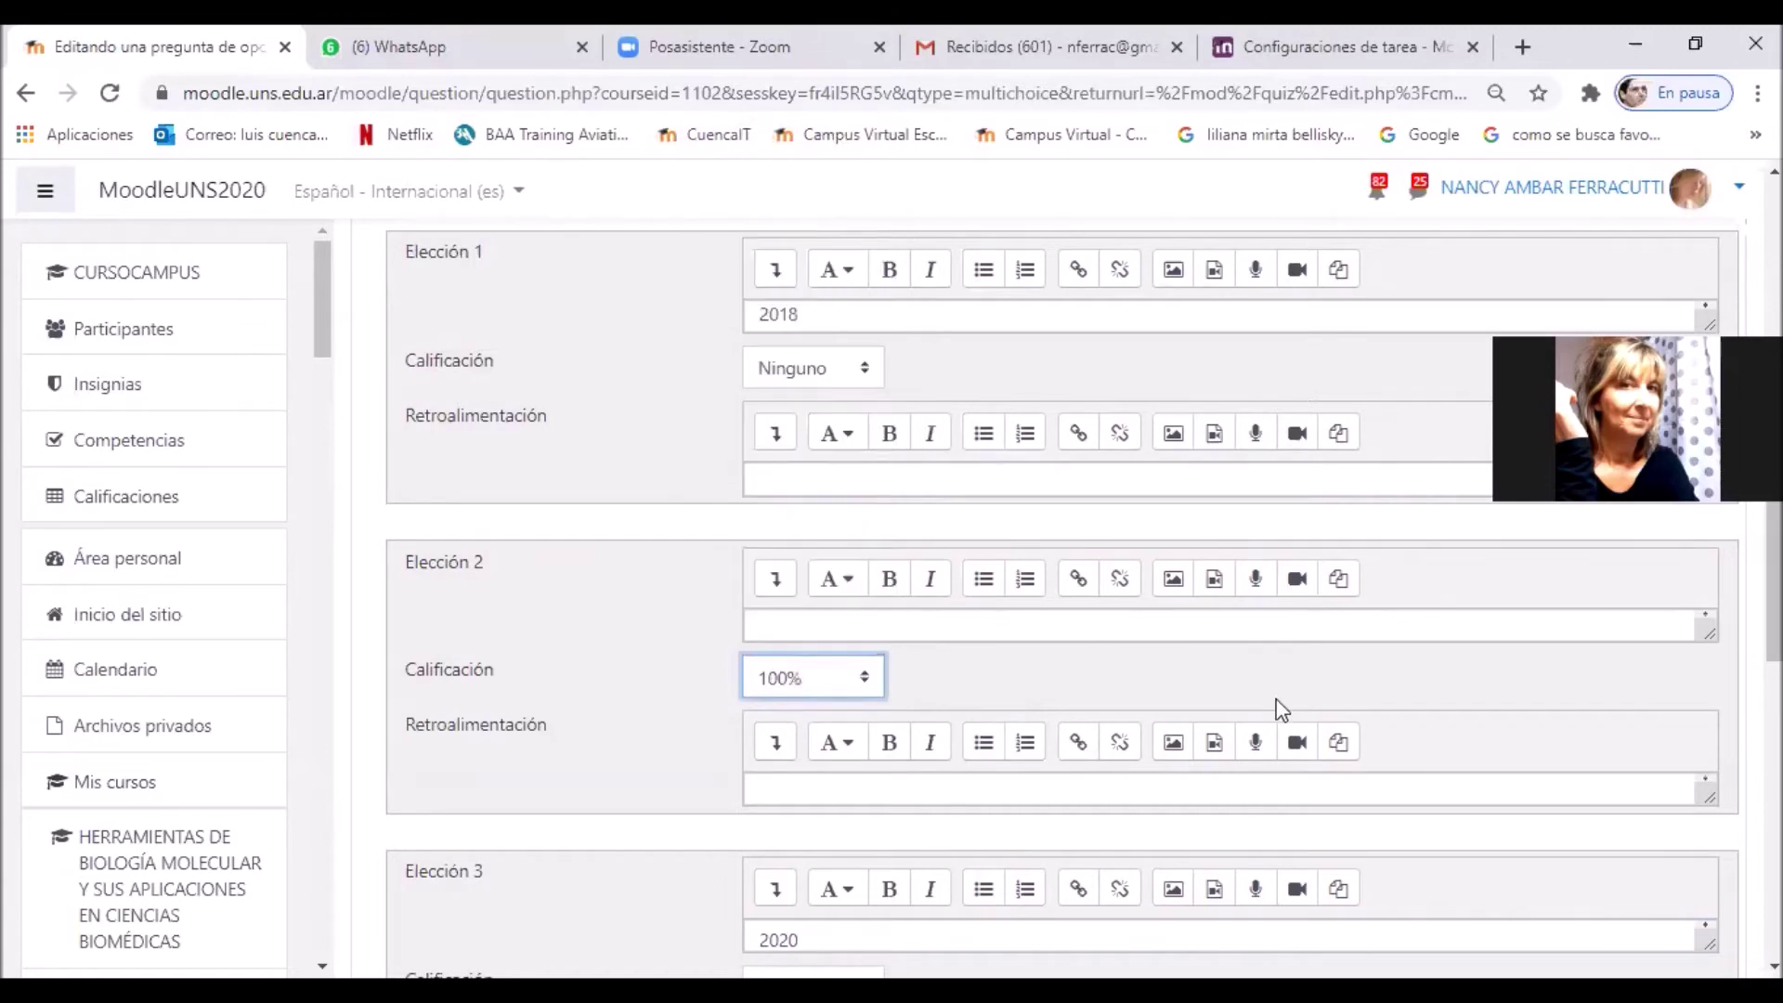
scroll(1329, 711, up, 5)
scroll(1329, 711, up, 6)
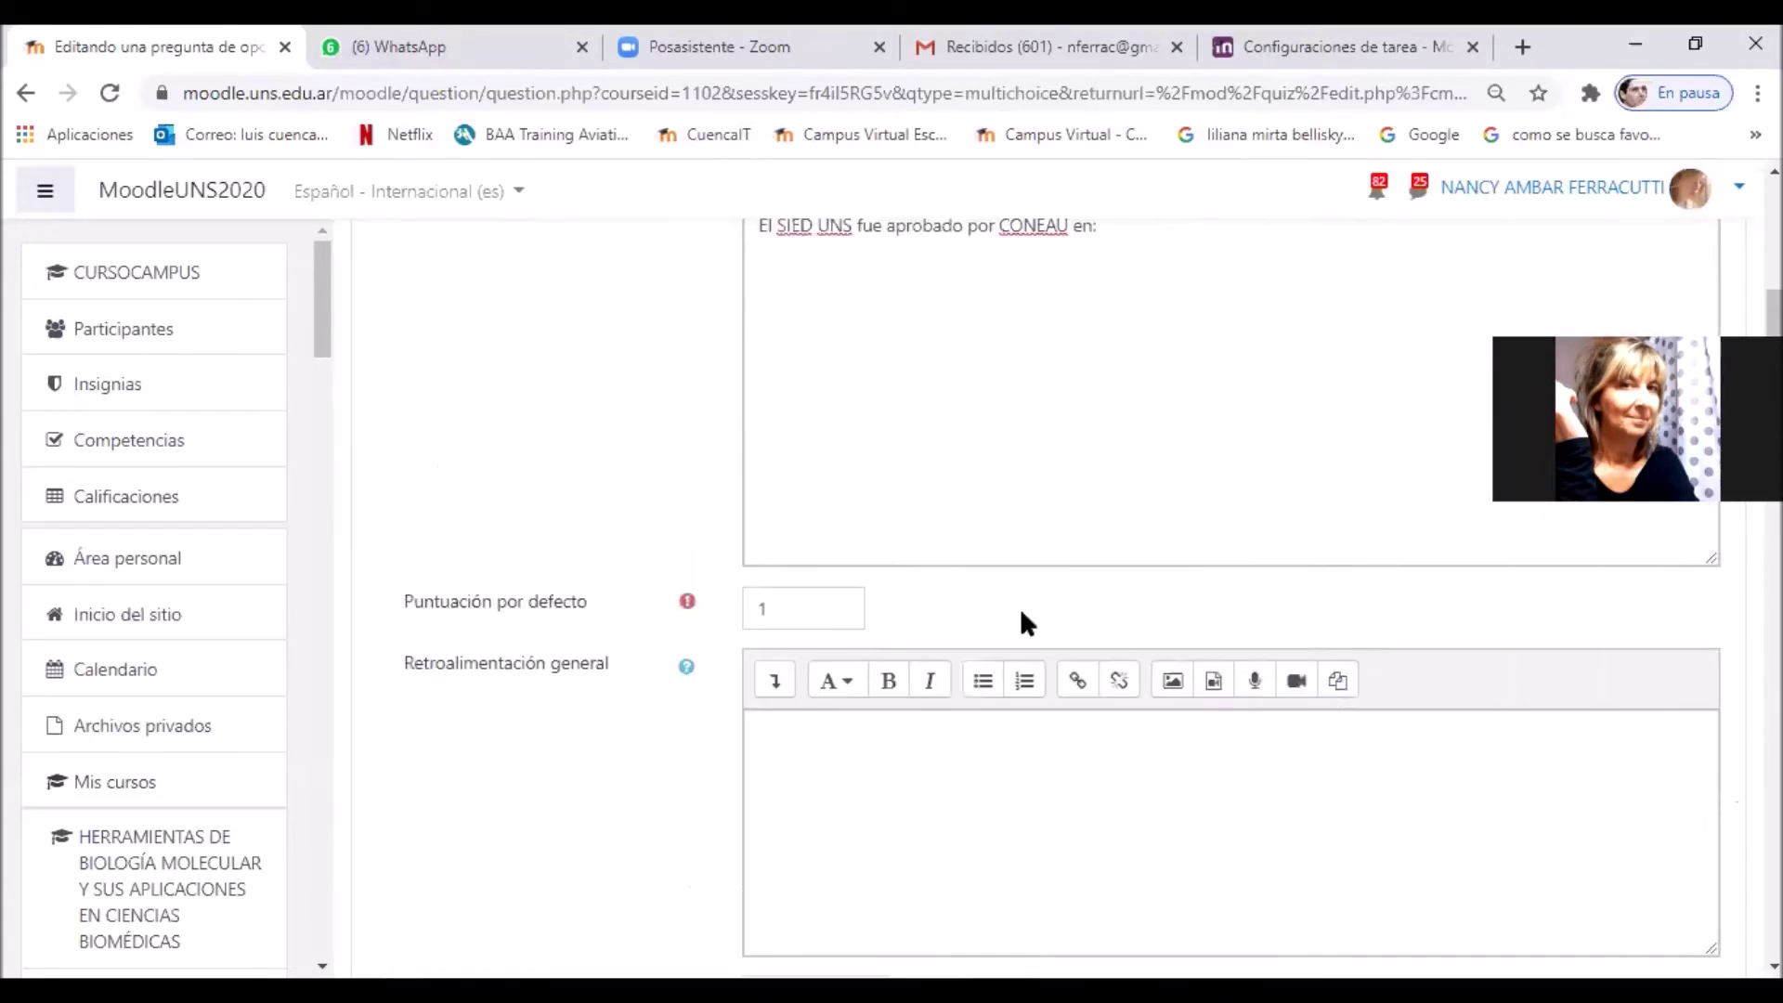
Step: Change the Puntuación por defecto from 1 to 8
drag(814, 611, 751, 609)
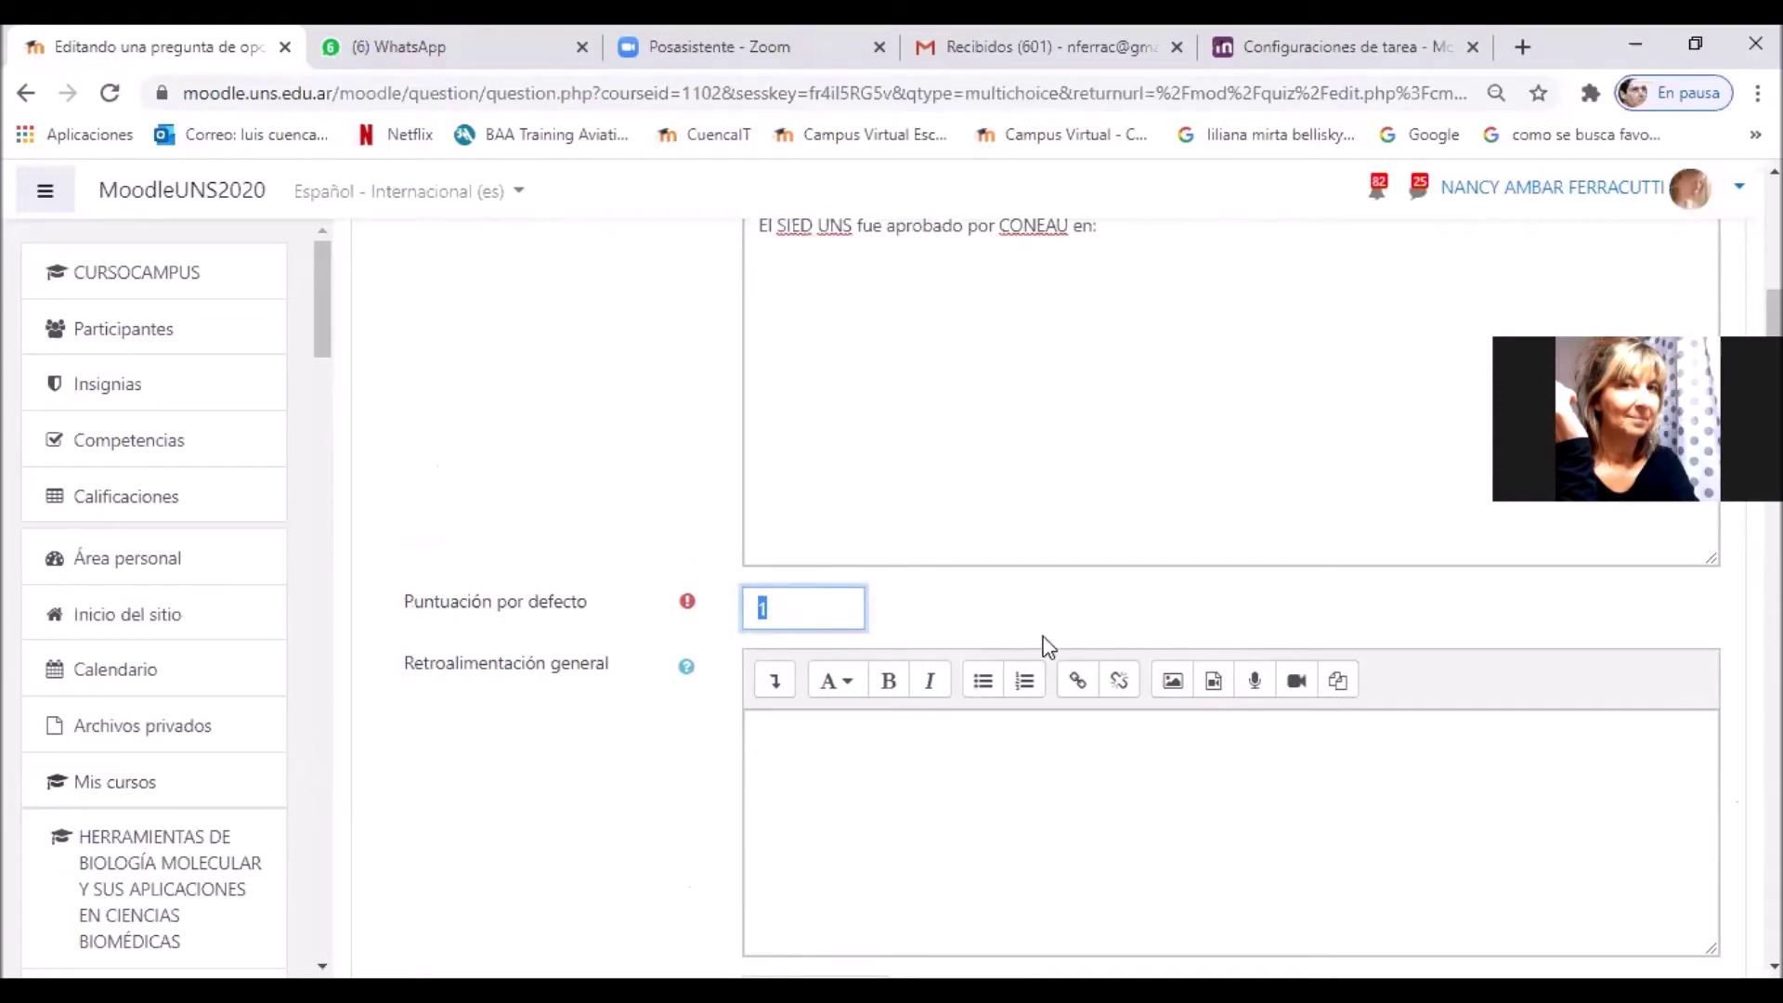
text(8)
scroll(1099, 630, down, 3)
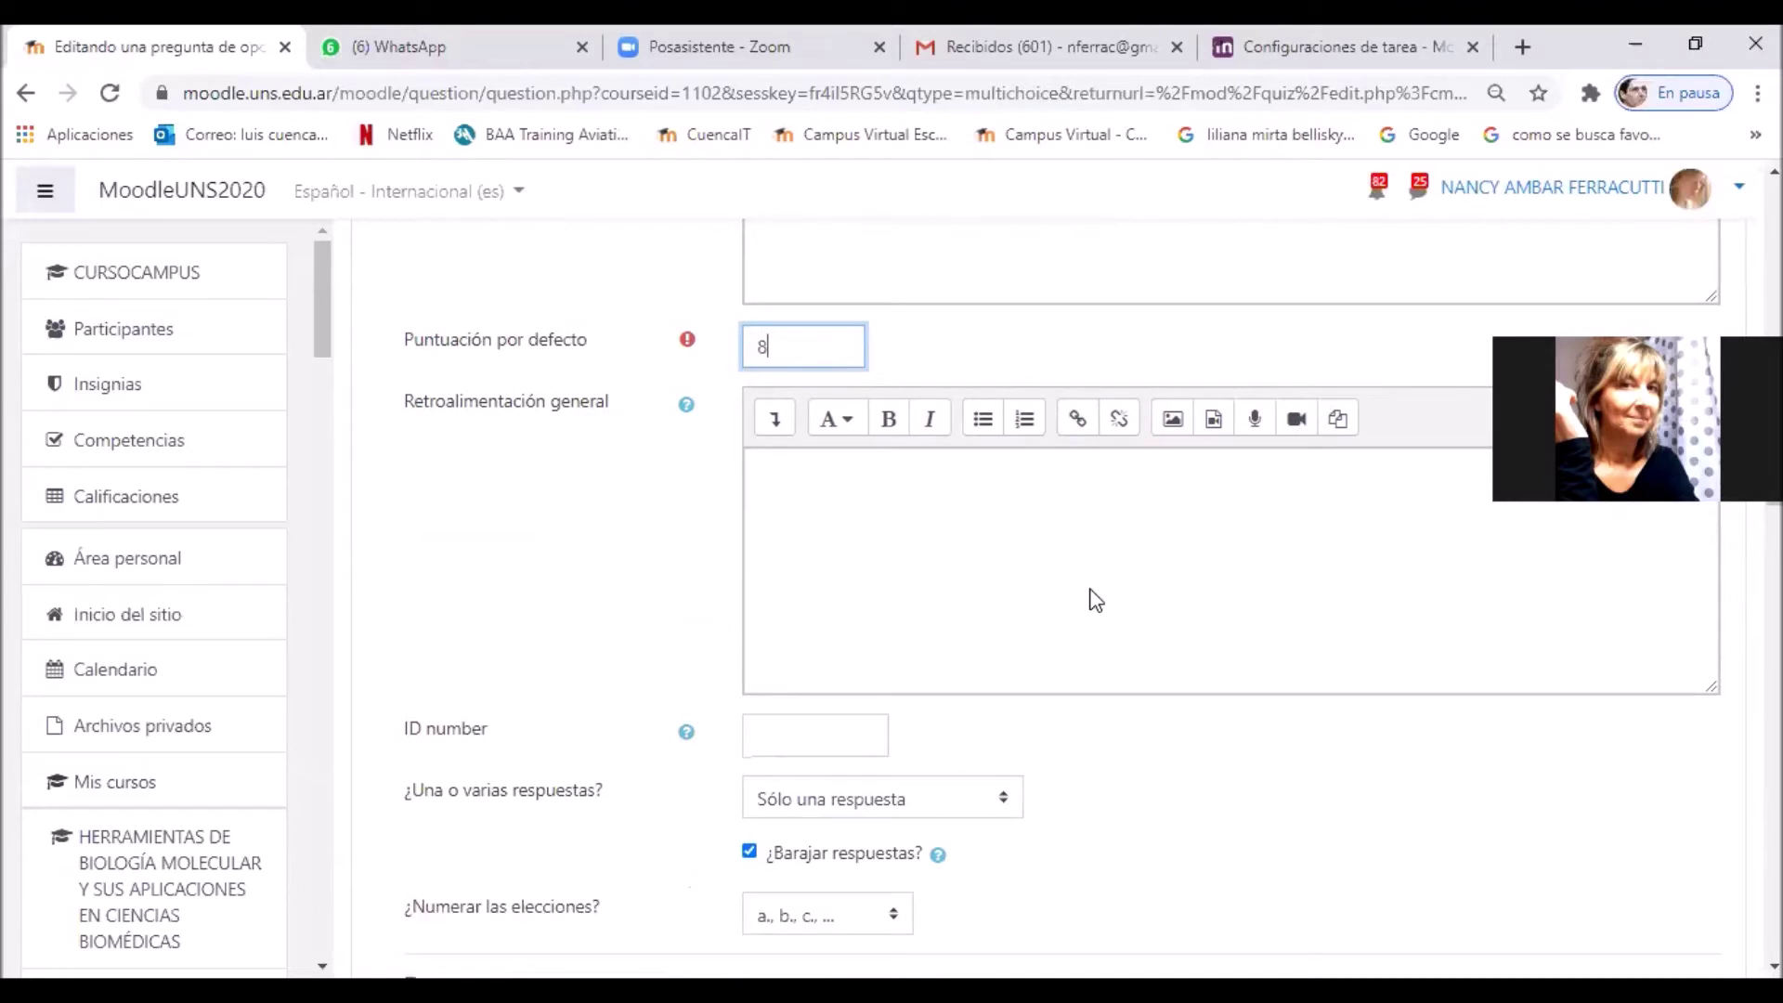
scroll(1096, 599, down, 2)
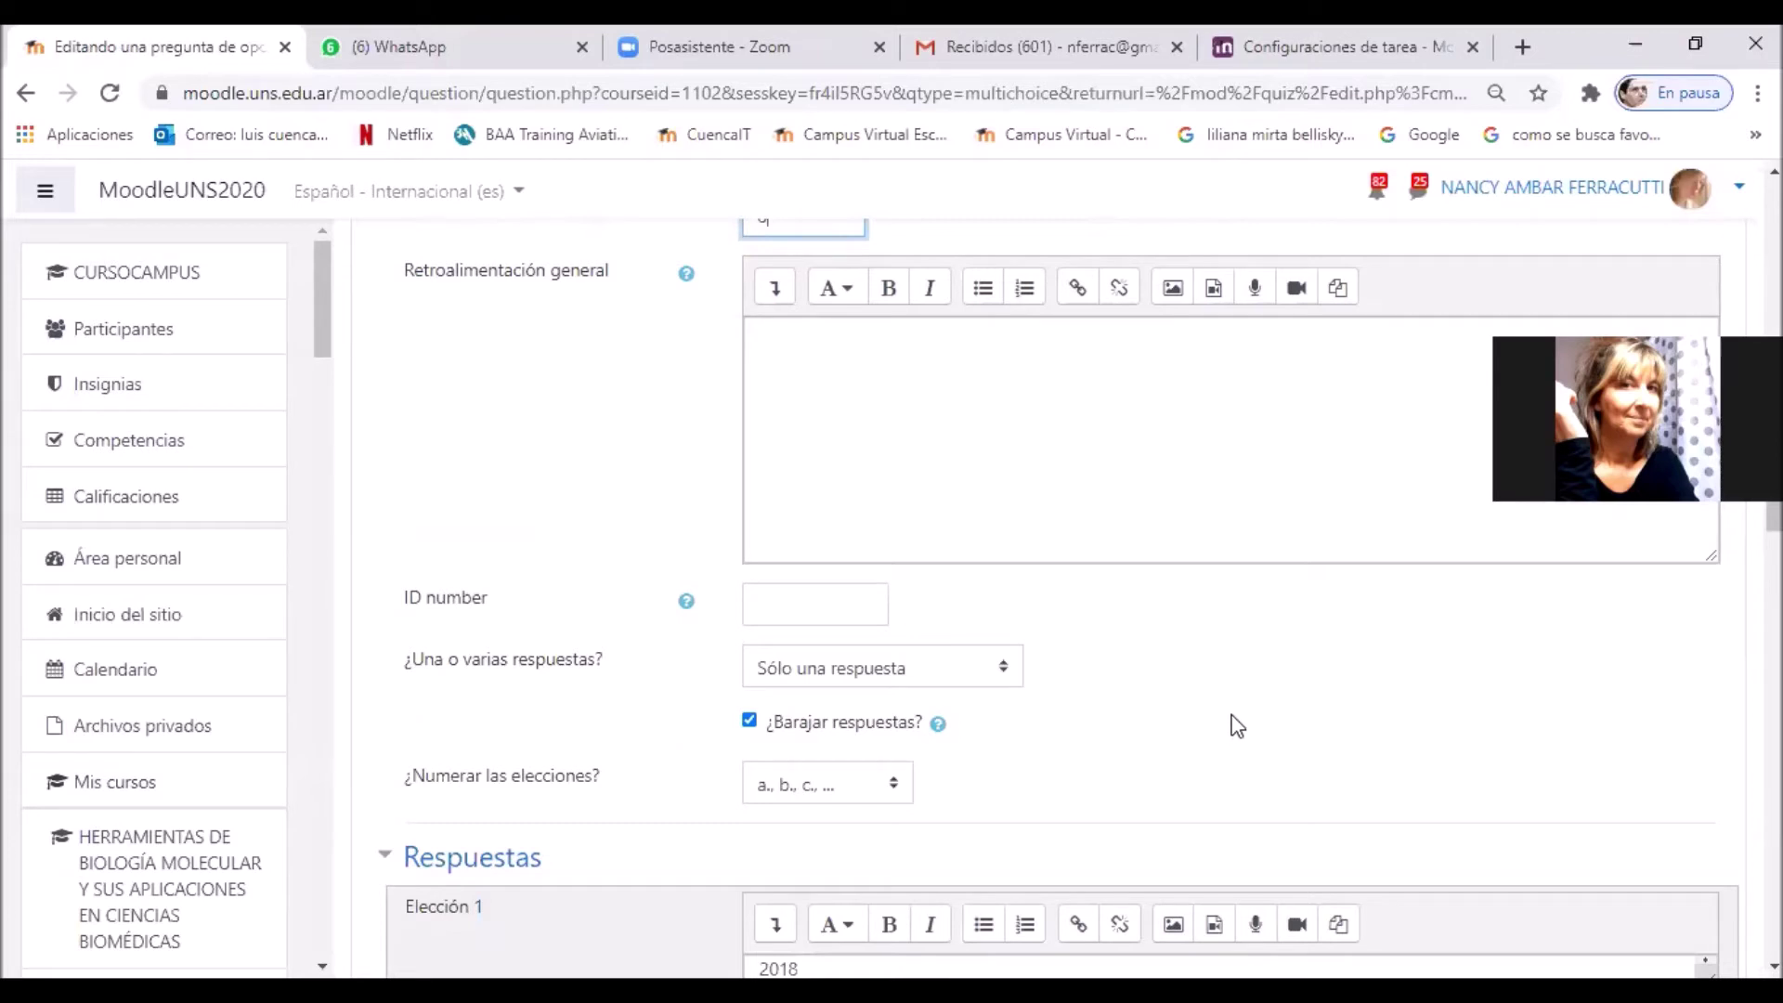
Step: Enter 2019 as the Elección 2 answer
scroll(1230, 750, down, 5)
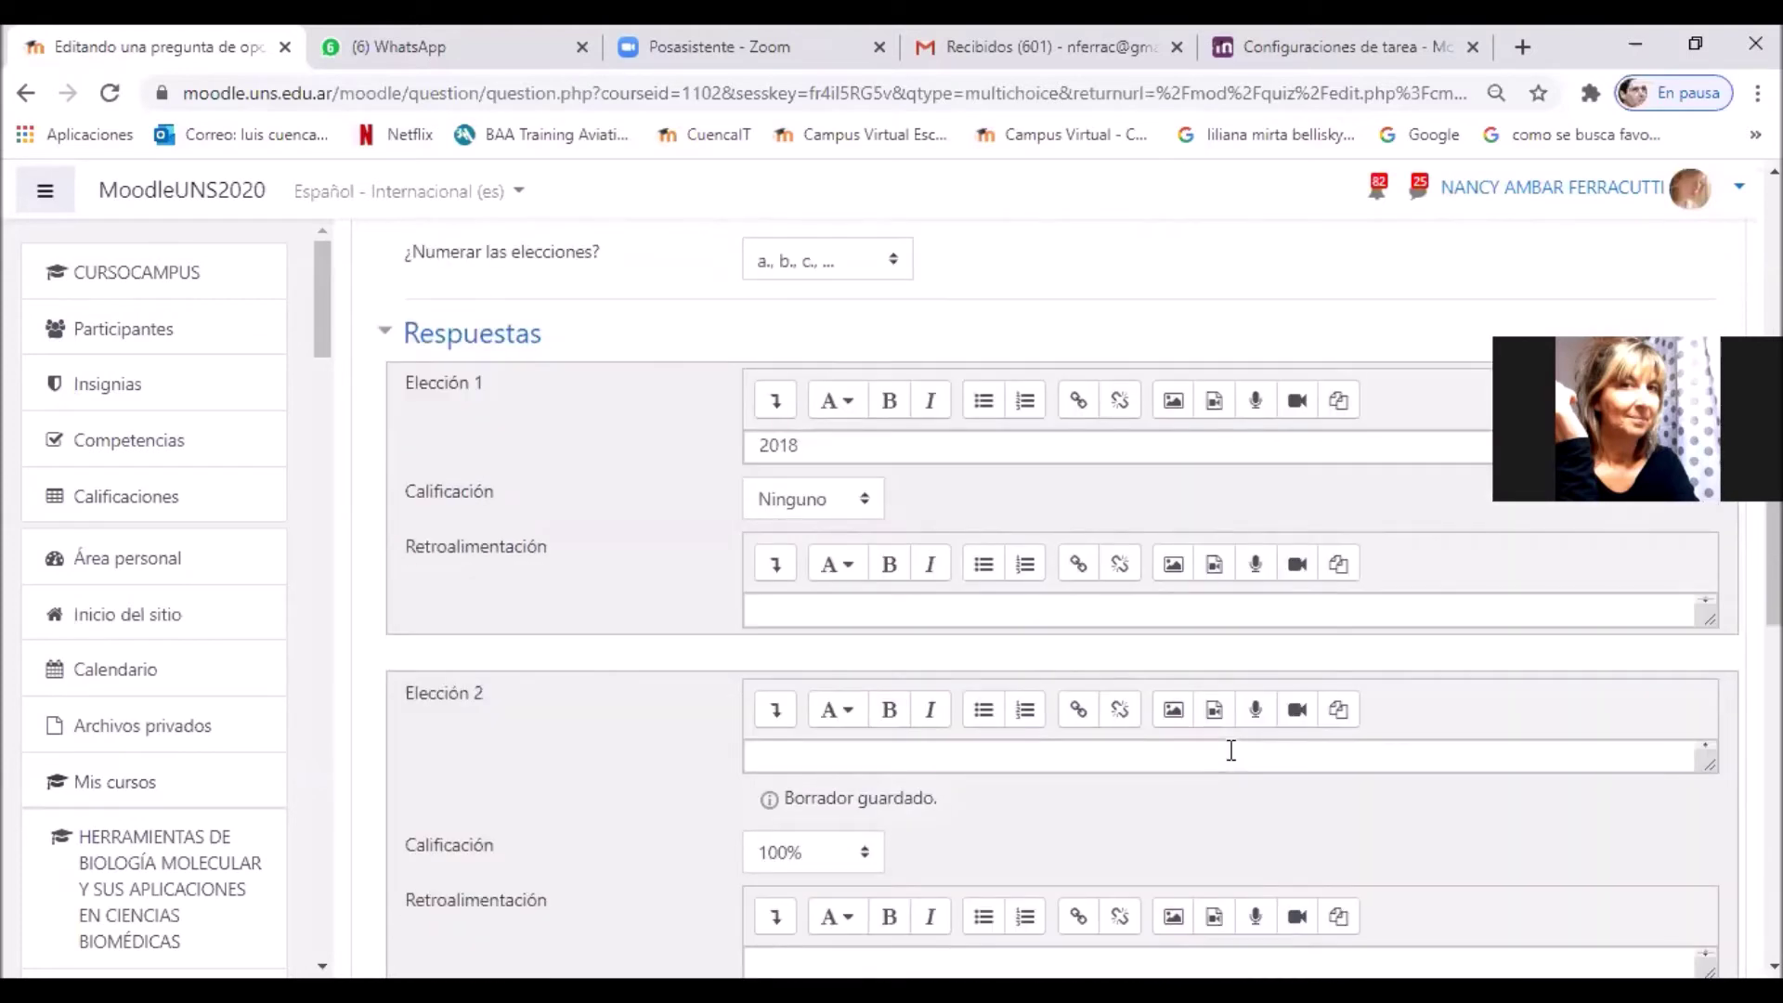
click(1574, 609)
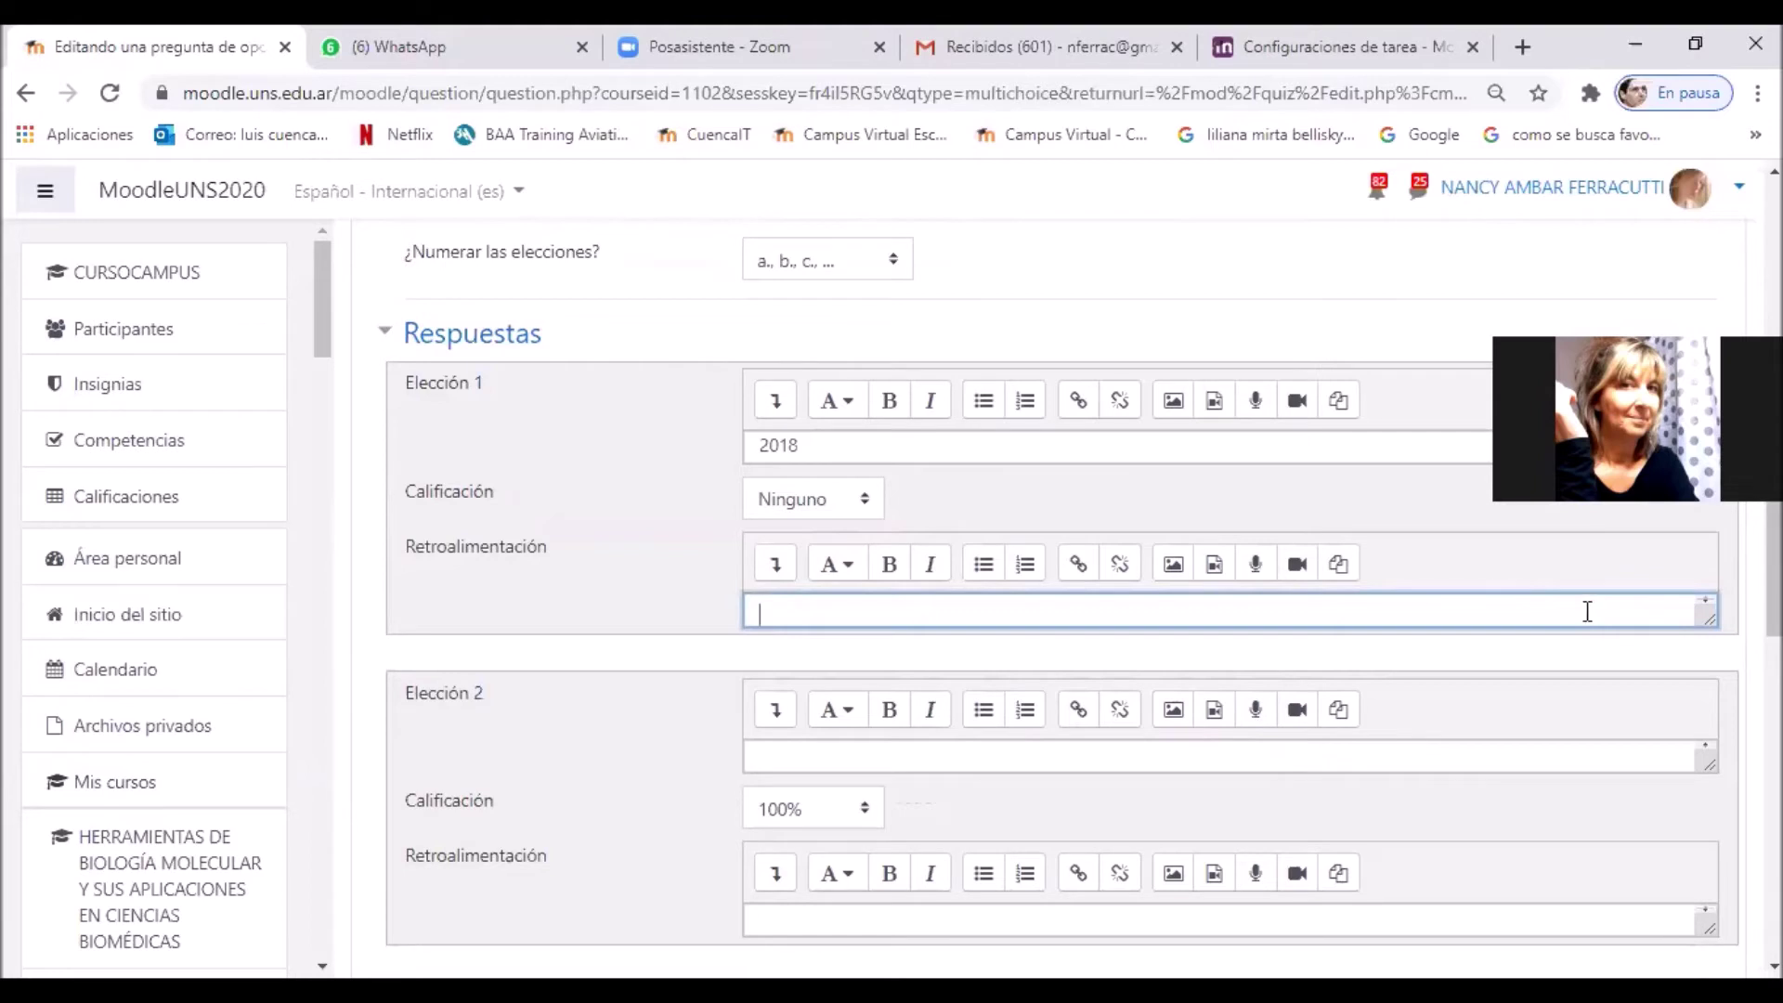
click(866, 754)
text(2019)
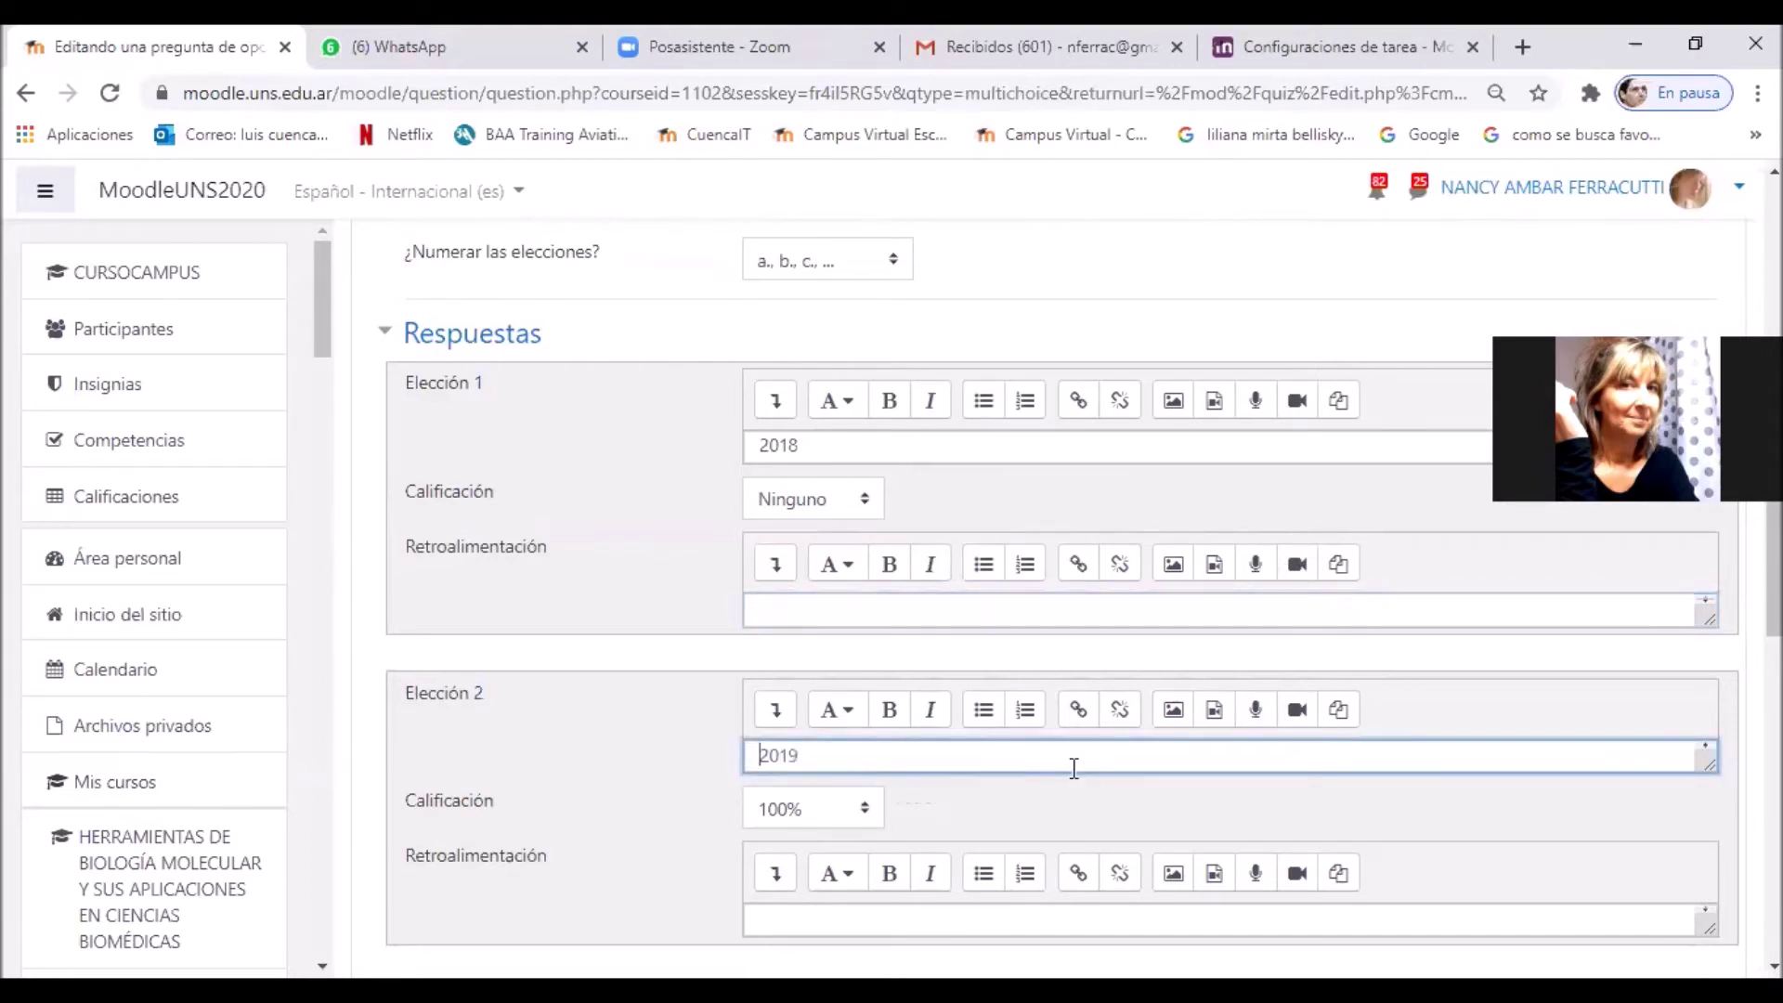
scroll(1314, 817, down, 3)
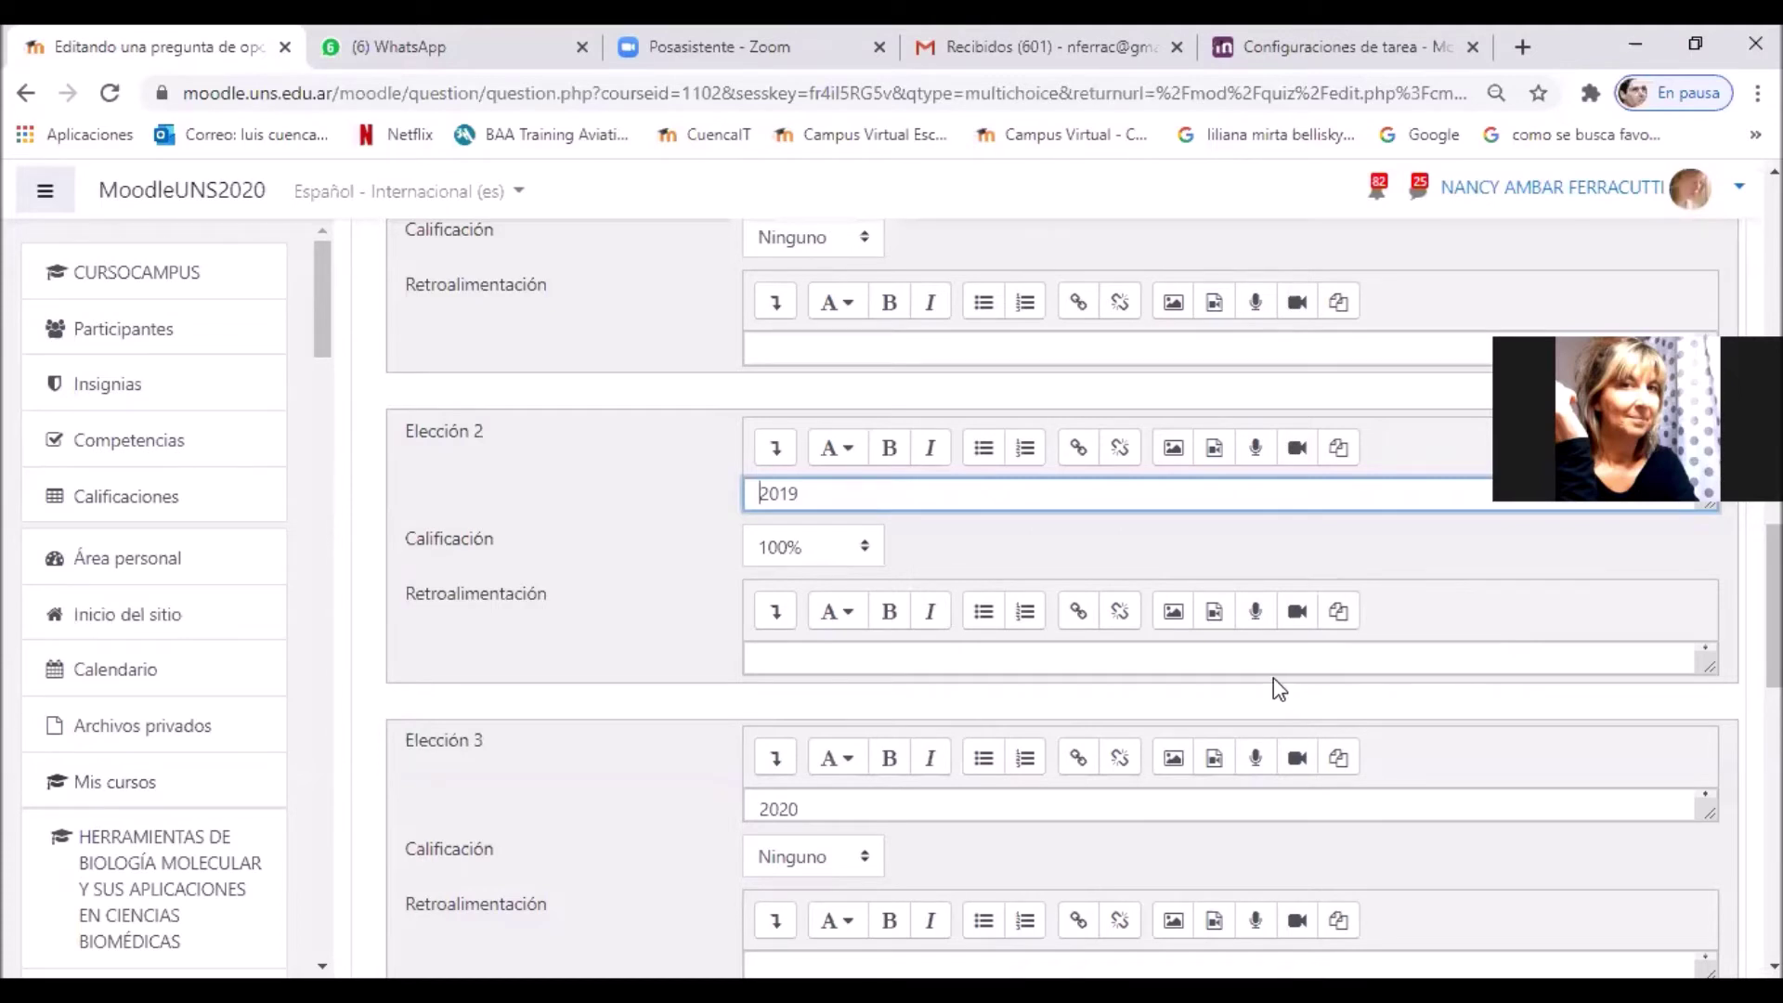
Step: Save 'Pregunta numero 2' with Guardar cambios so the quiz totals 10.00 marks
scroll(1274, 679, down, 1)
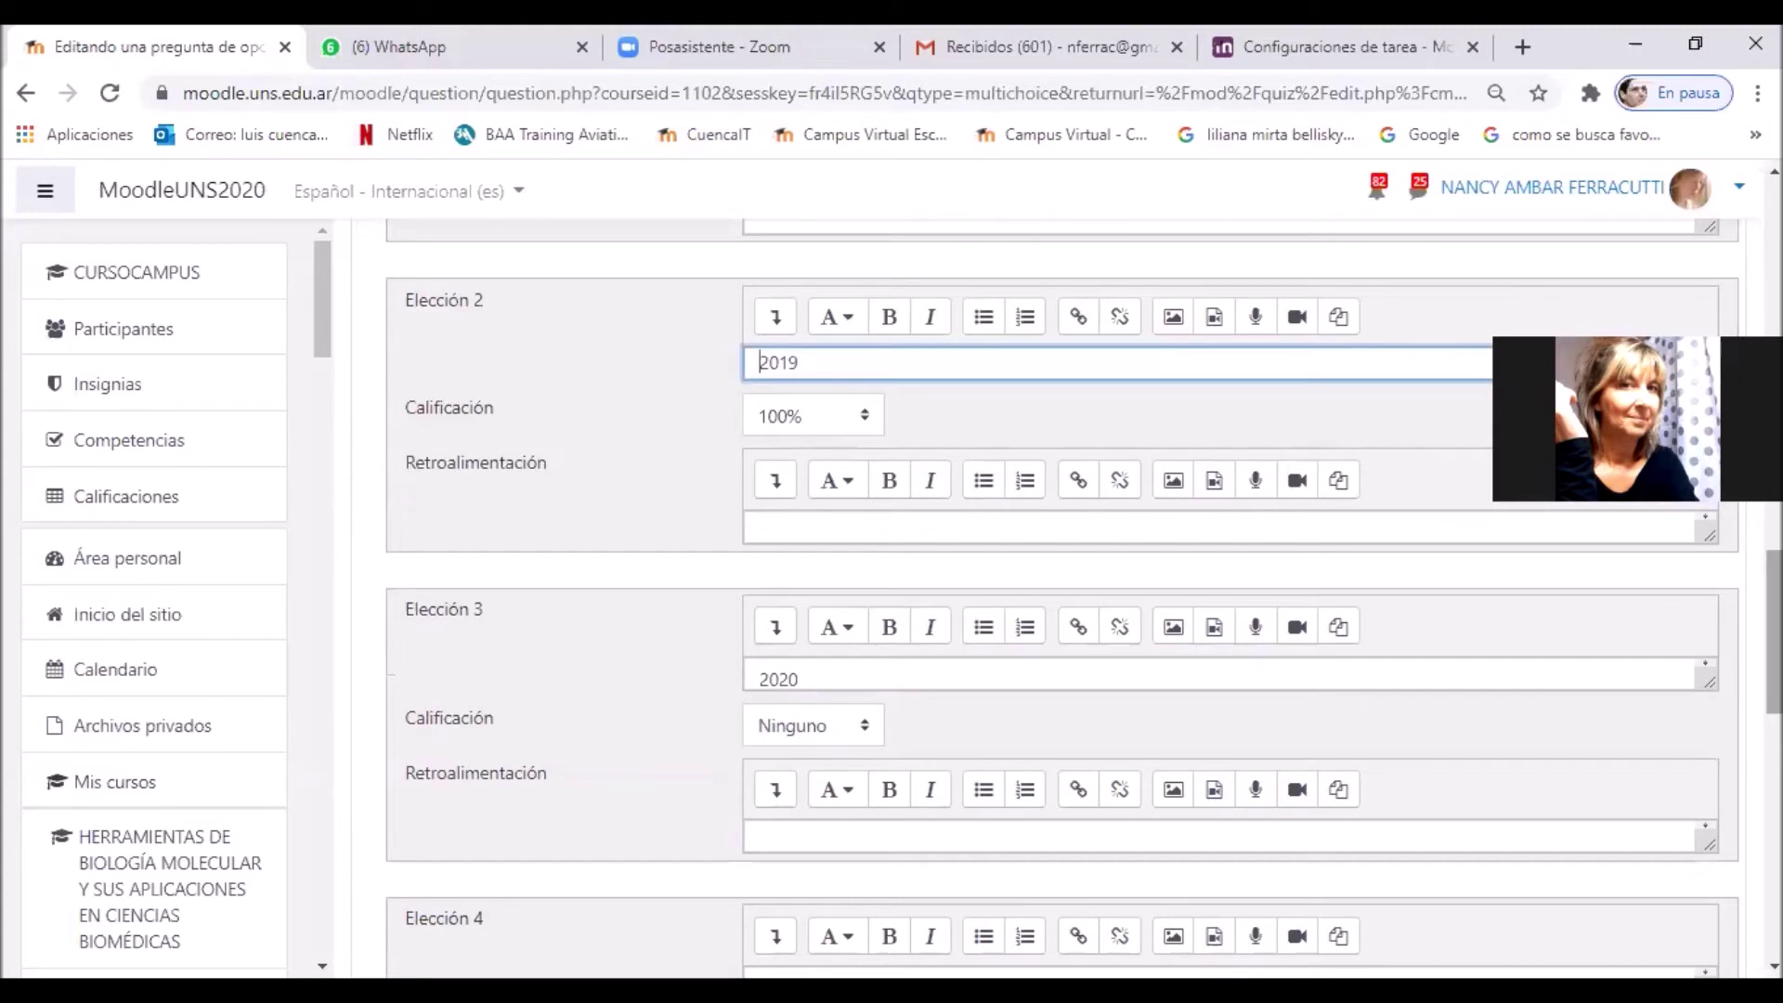
scroll(1084, 597, down, 1)
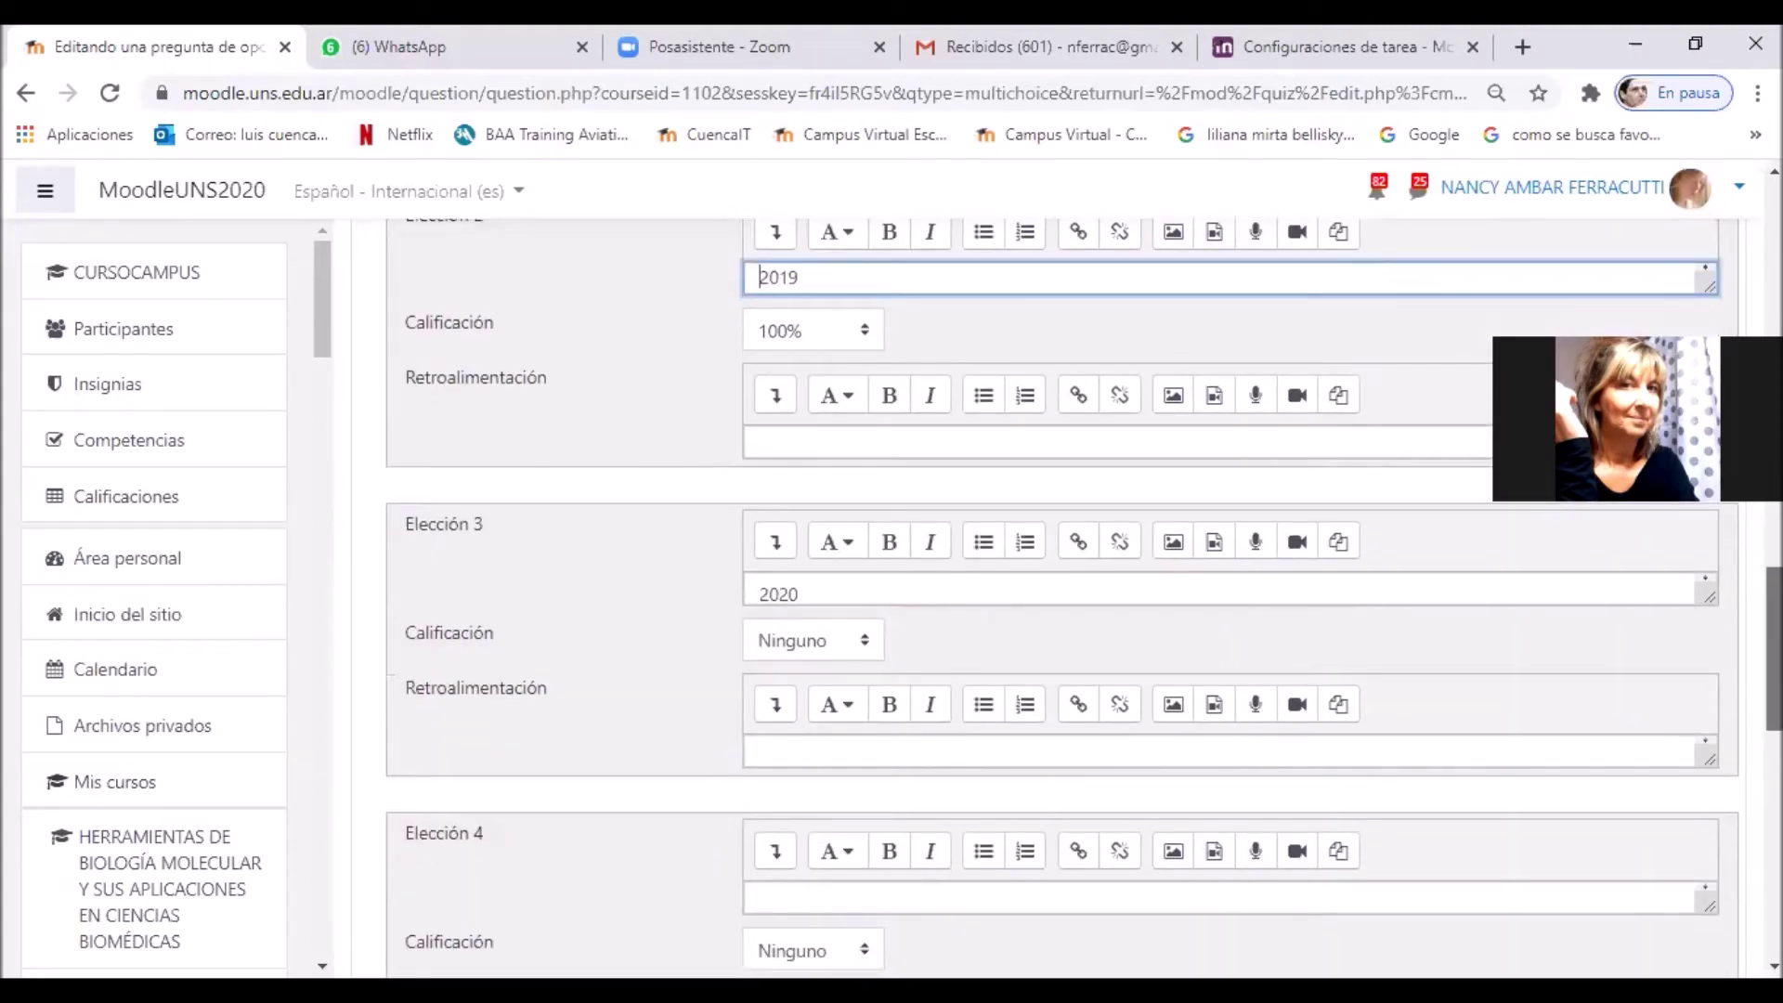
scroll(1084, 597, down, 4)
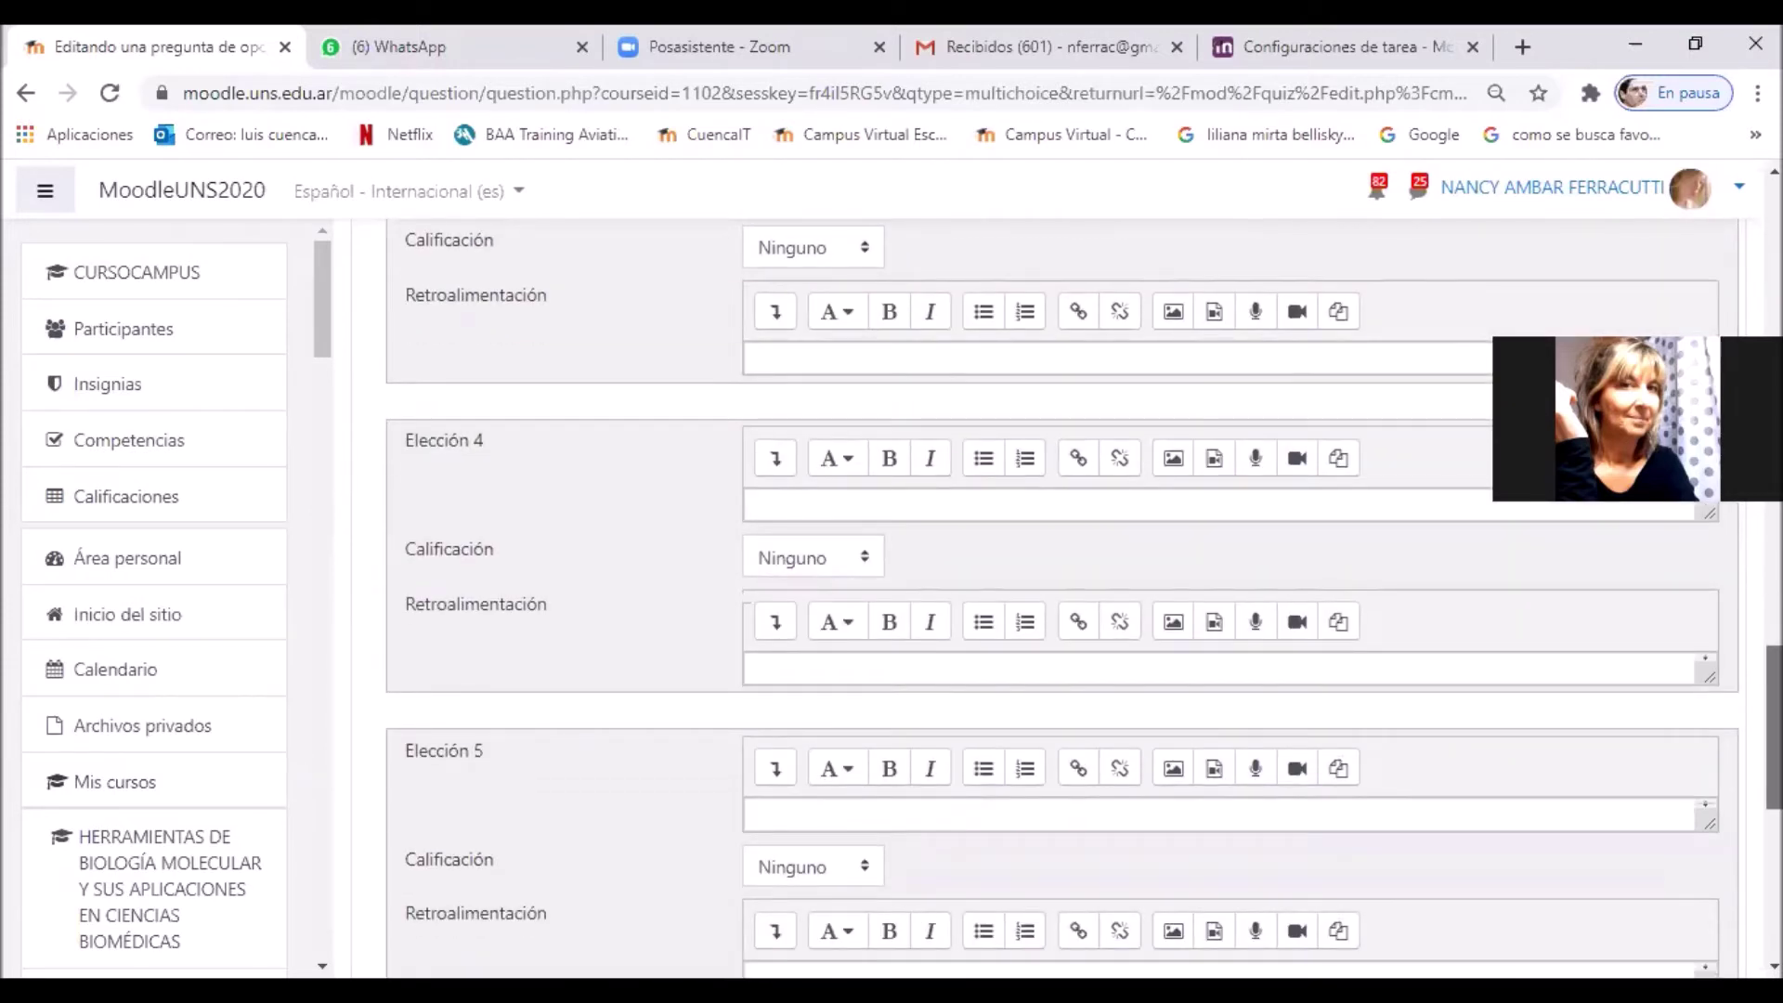
scroll(1084, 597, down, 2)
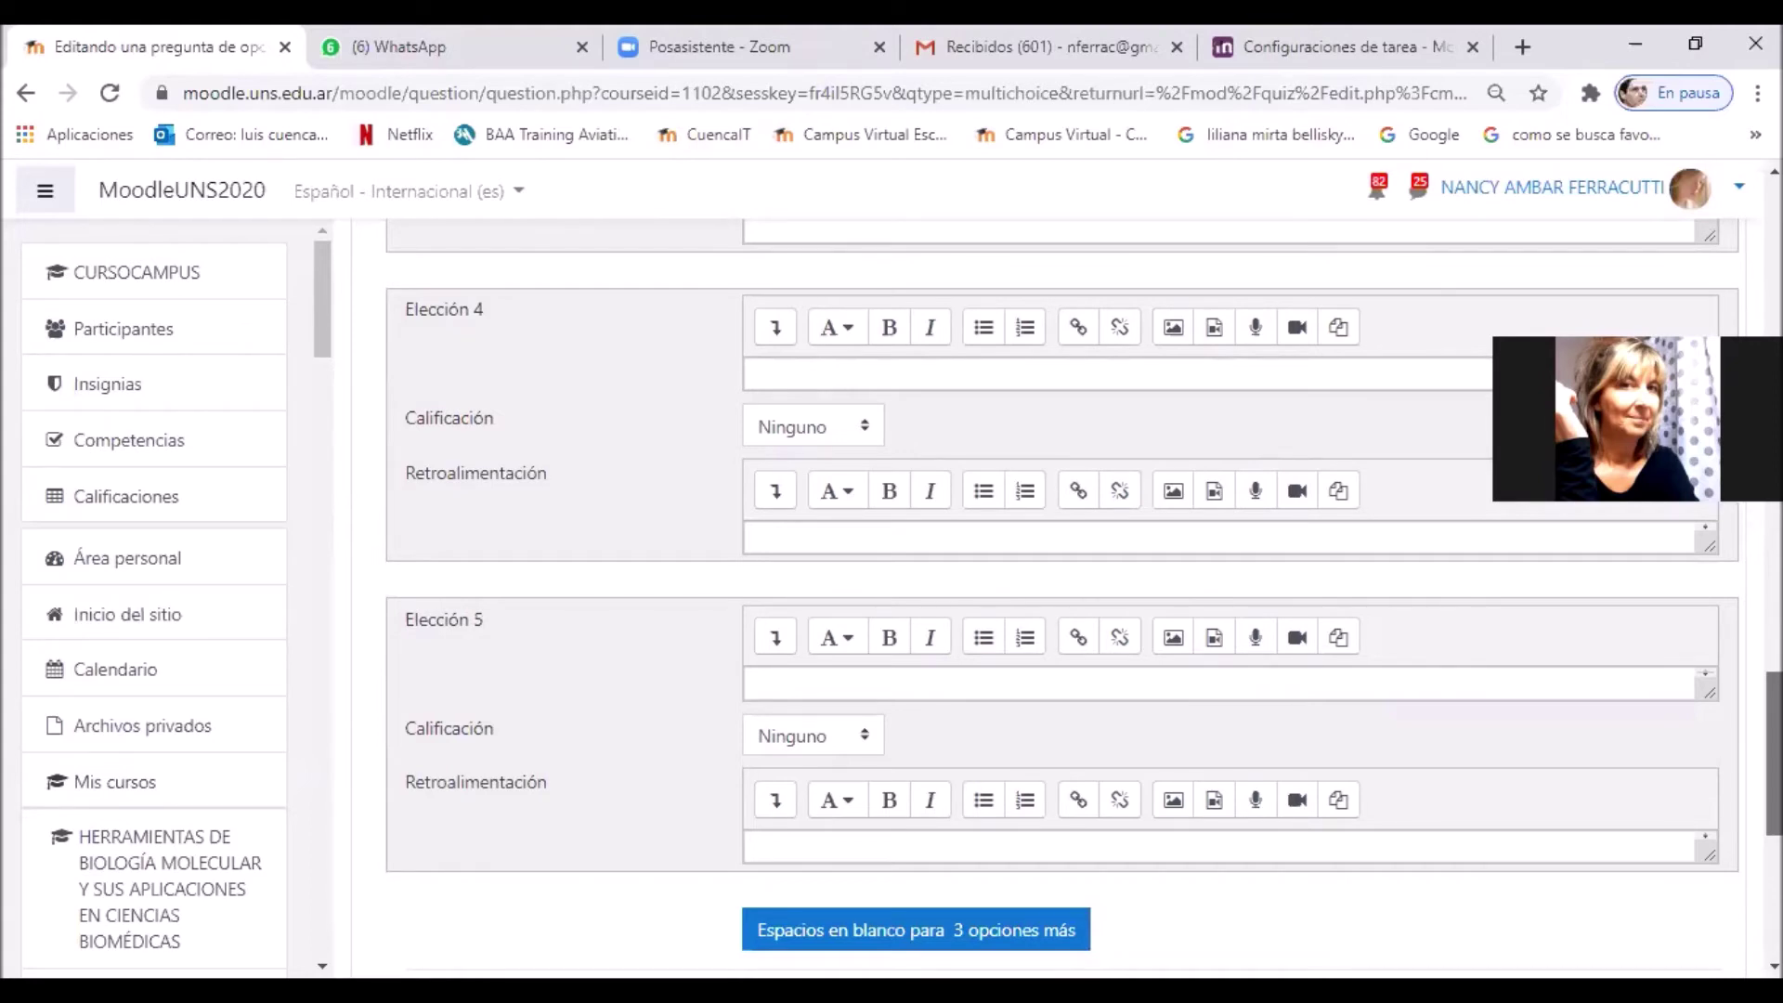
scroll(1058, 594, down, 3)
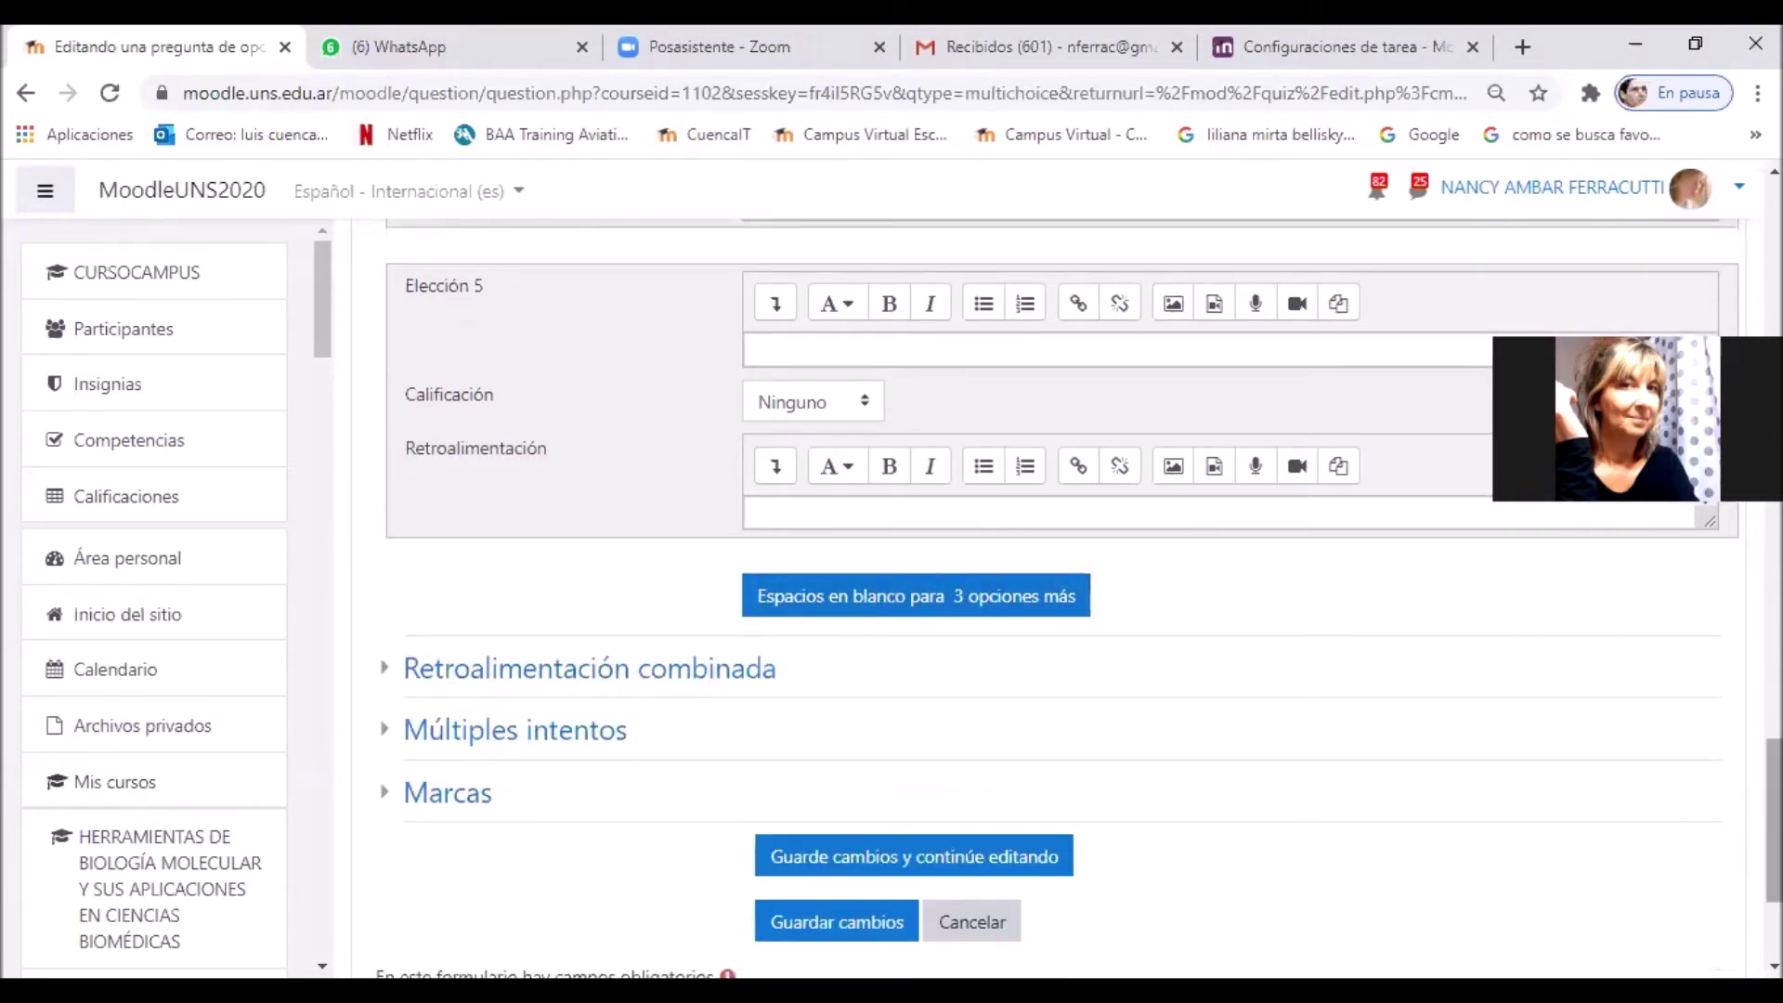
scroll(907, 637, down, 3)
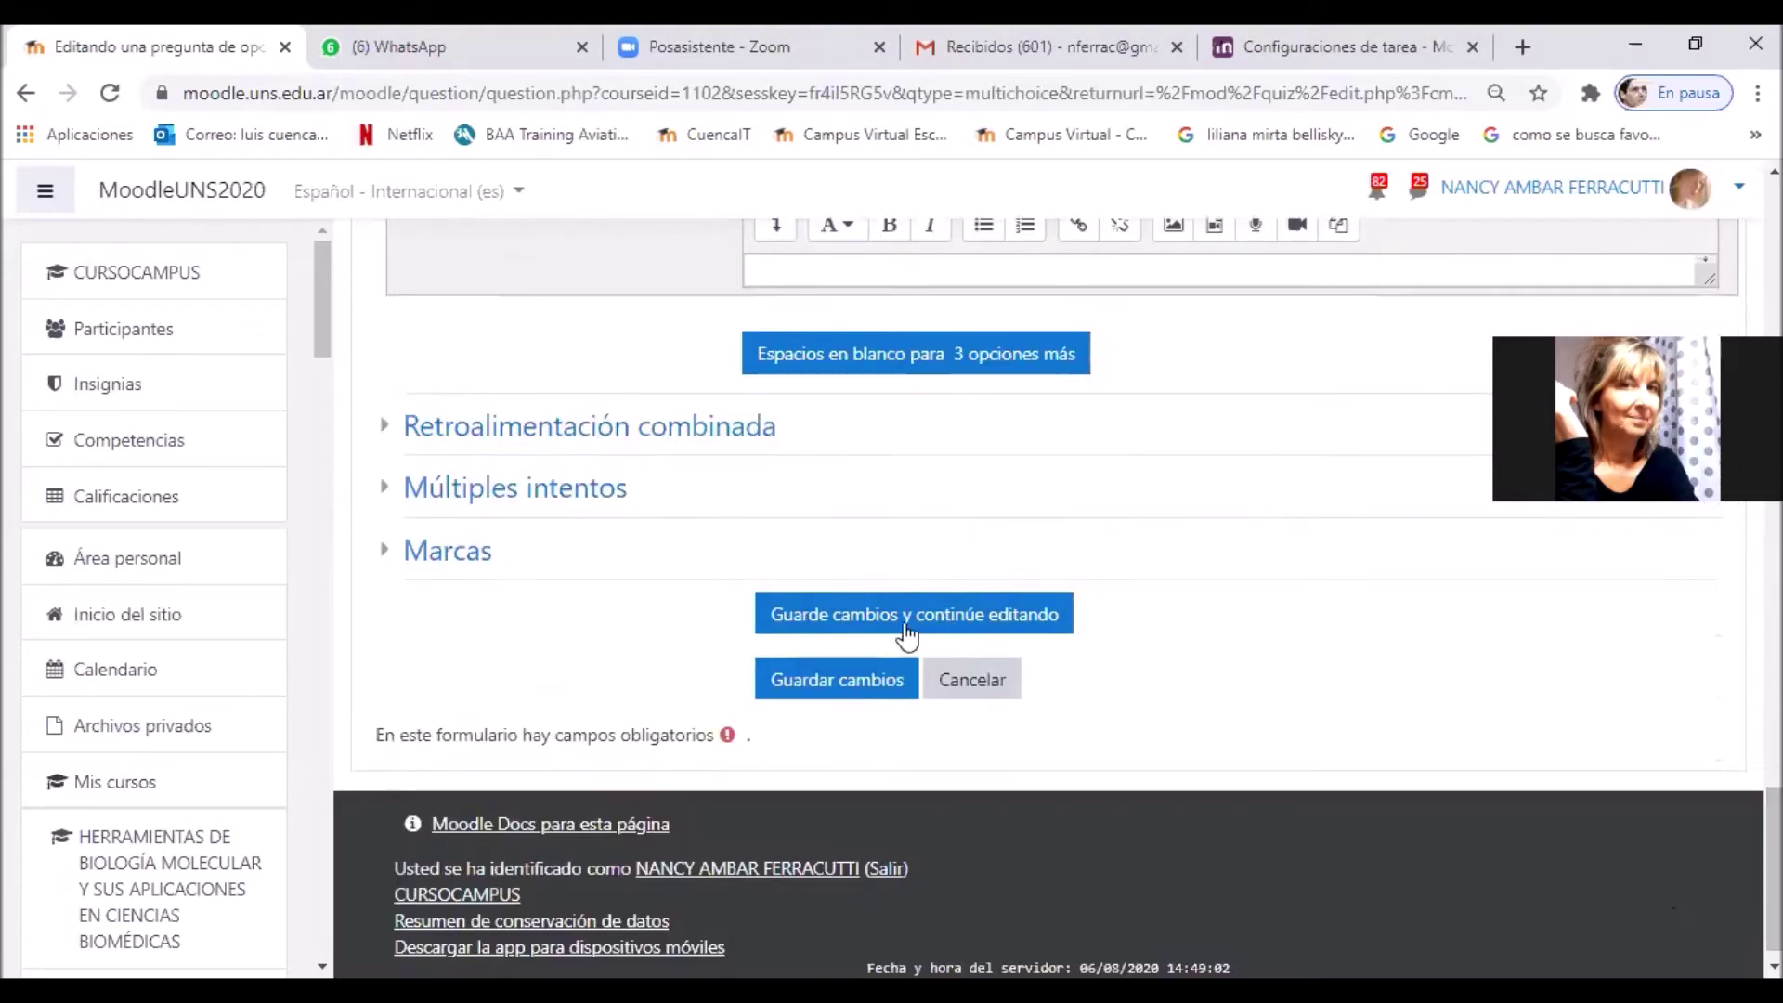
click(868, 685)
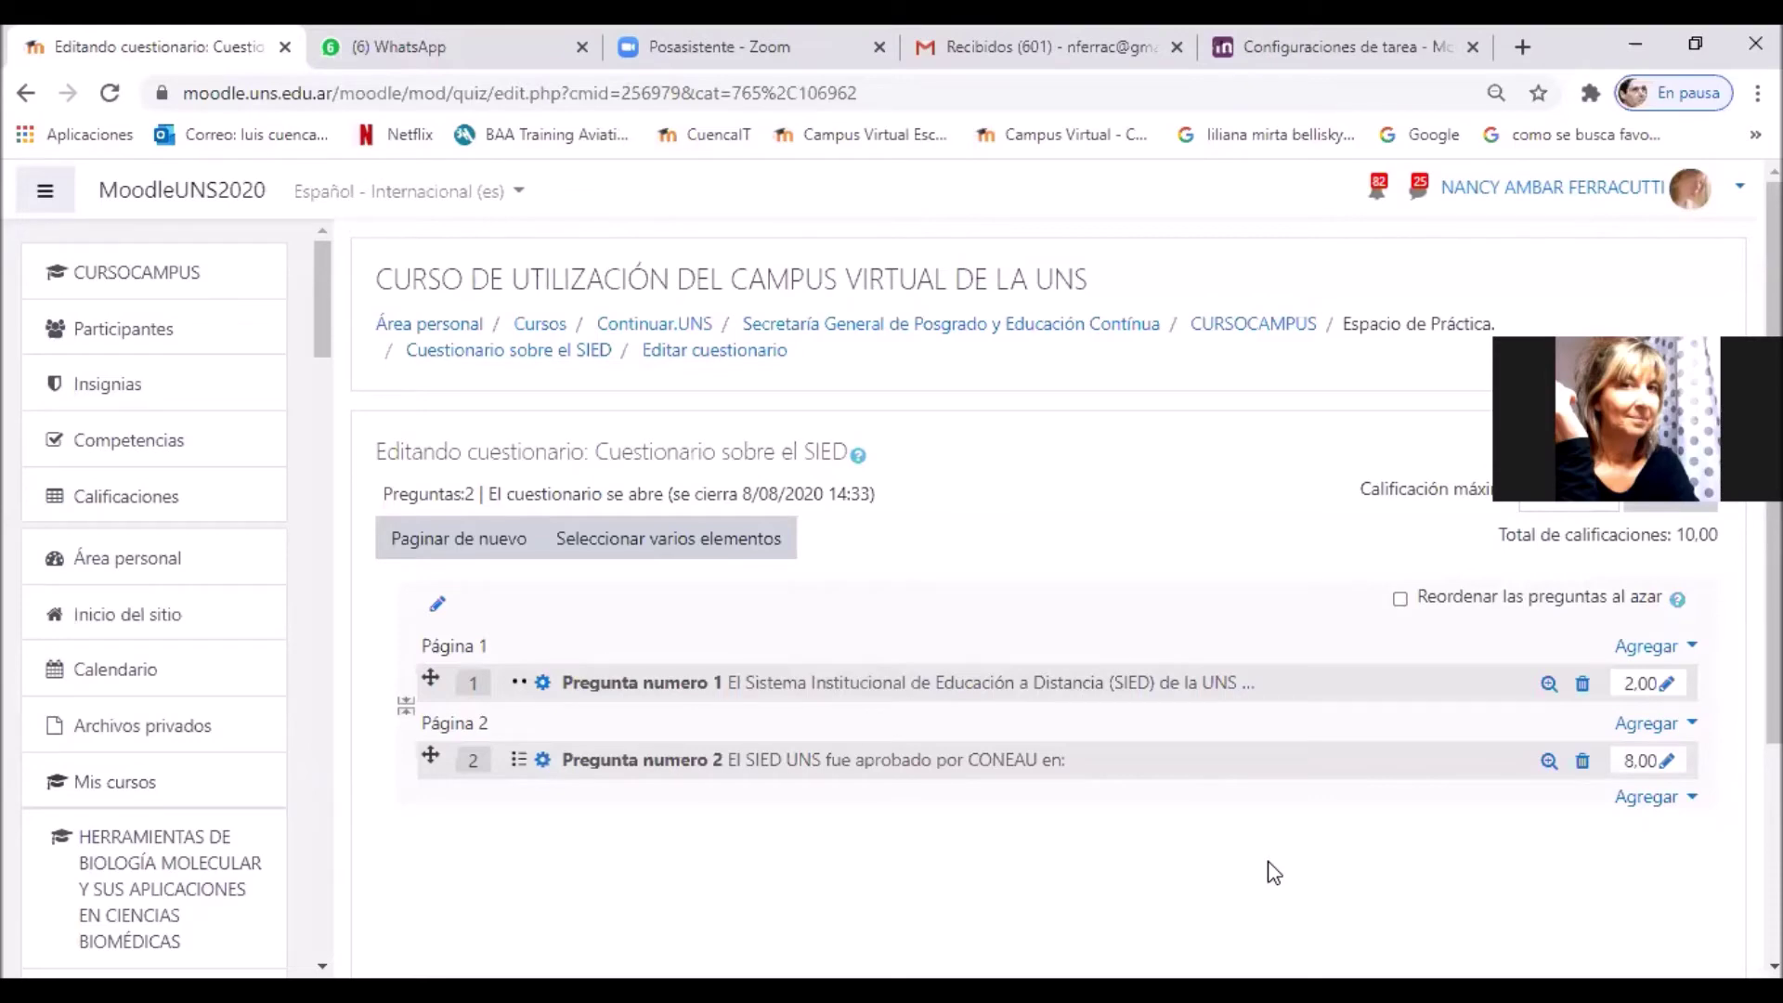
Step: Go back to the CURSOCAMPUS course and open 'Cuestionario sobre el SIED' under Espacio de Práctica
scroll(1221, 859, down, 3)
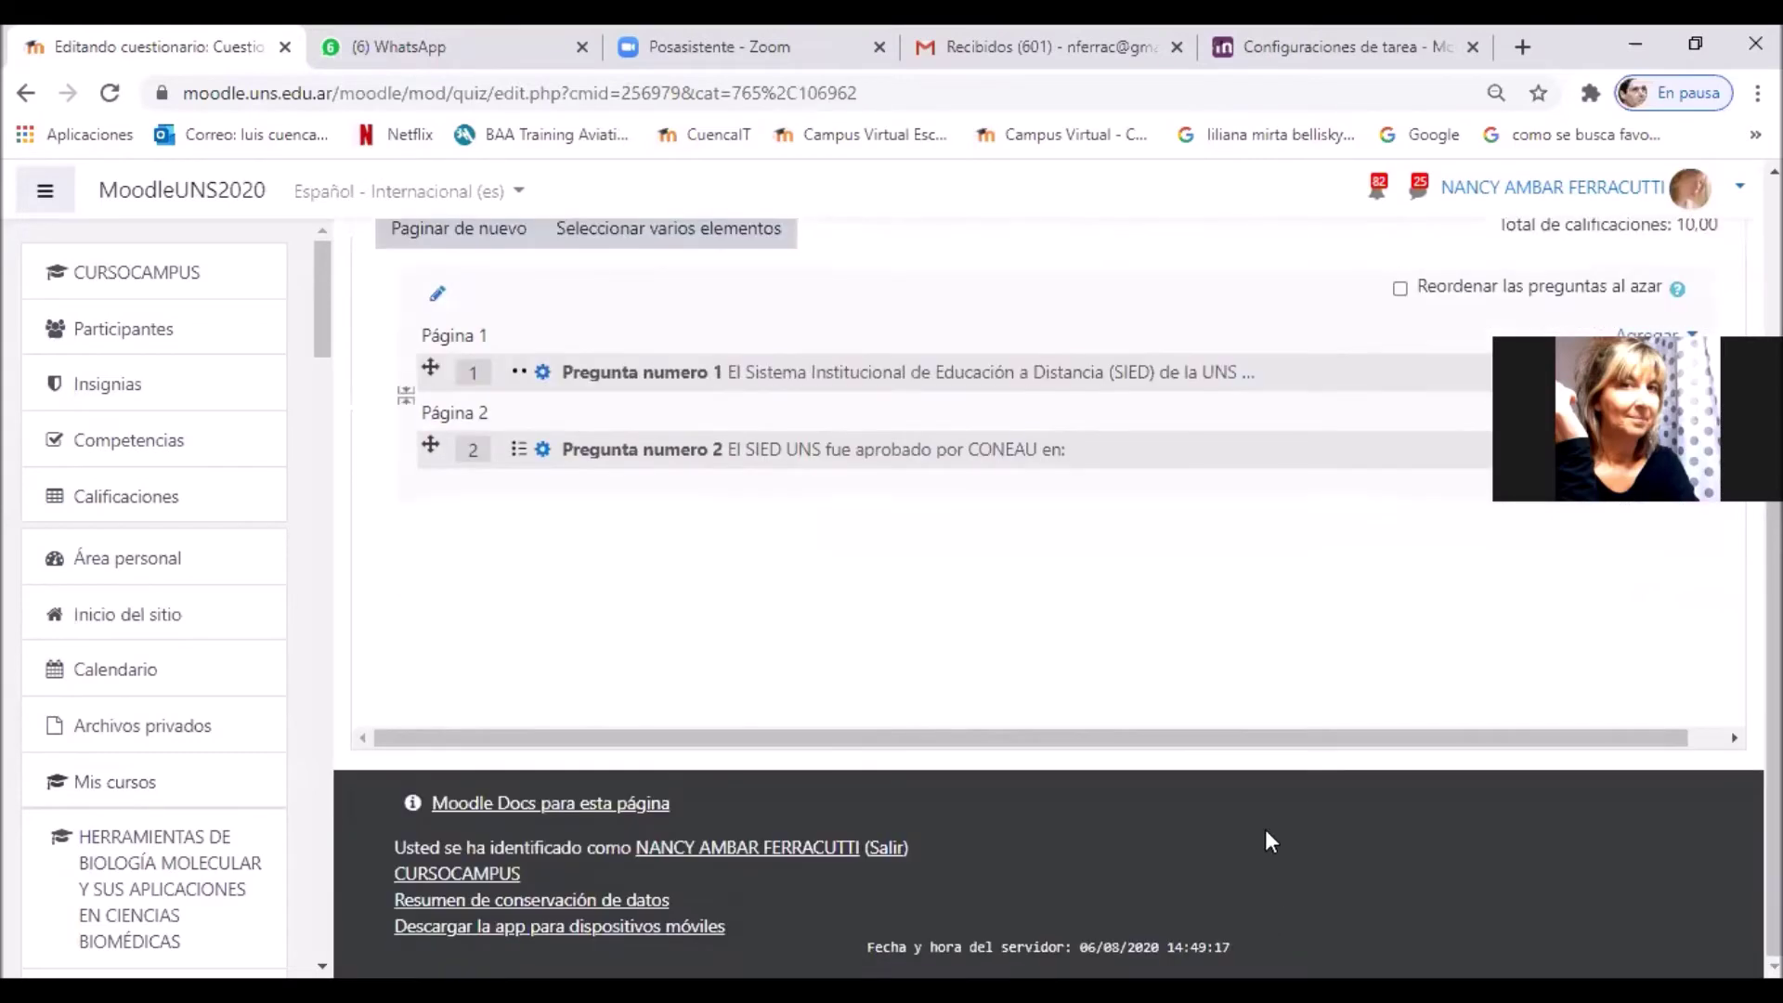
scroll(1265, 817, up, 3)
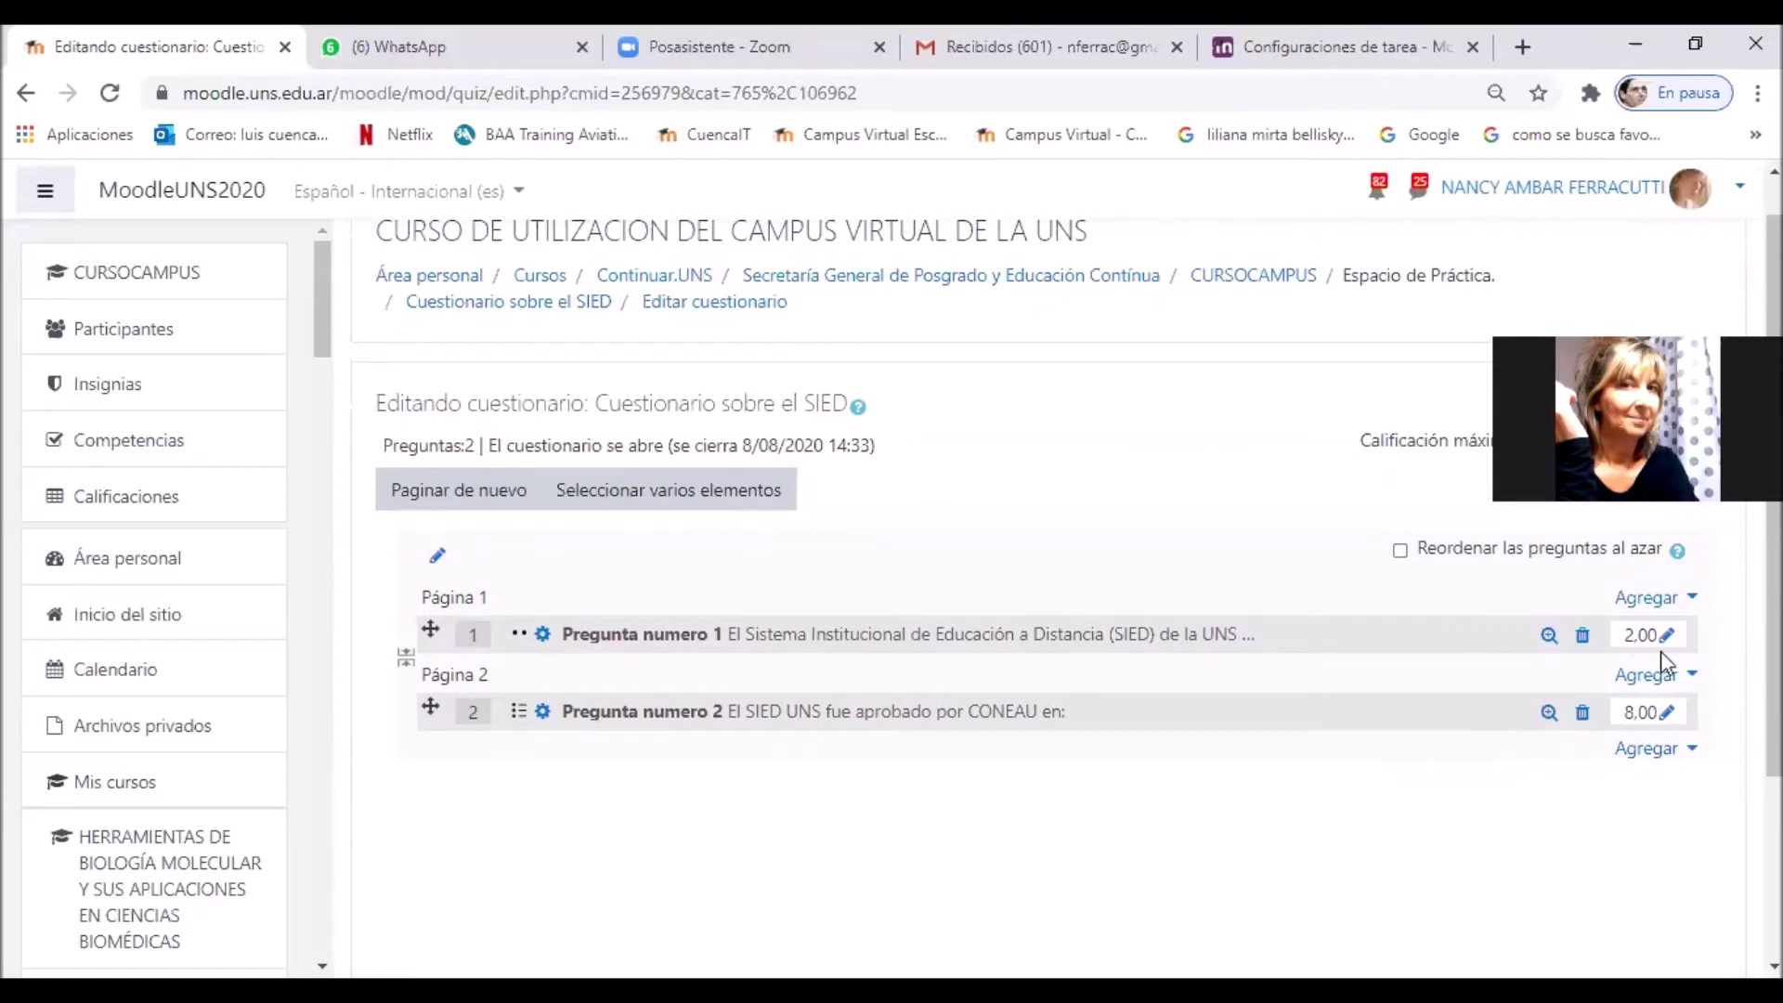
click(1670, 442)
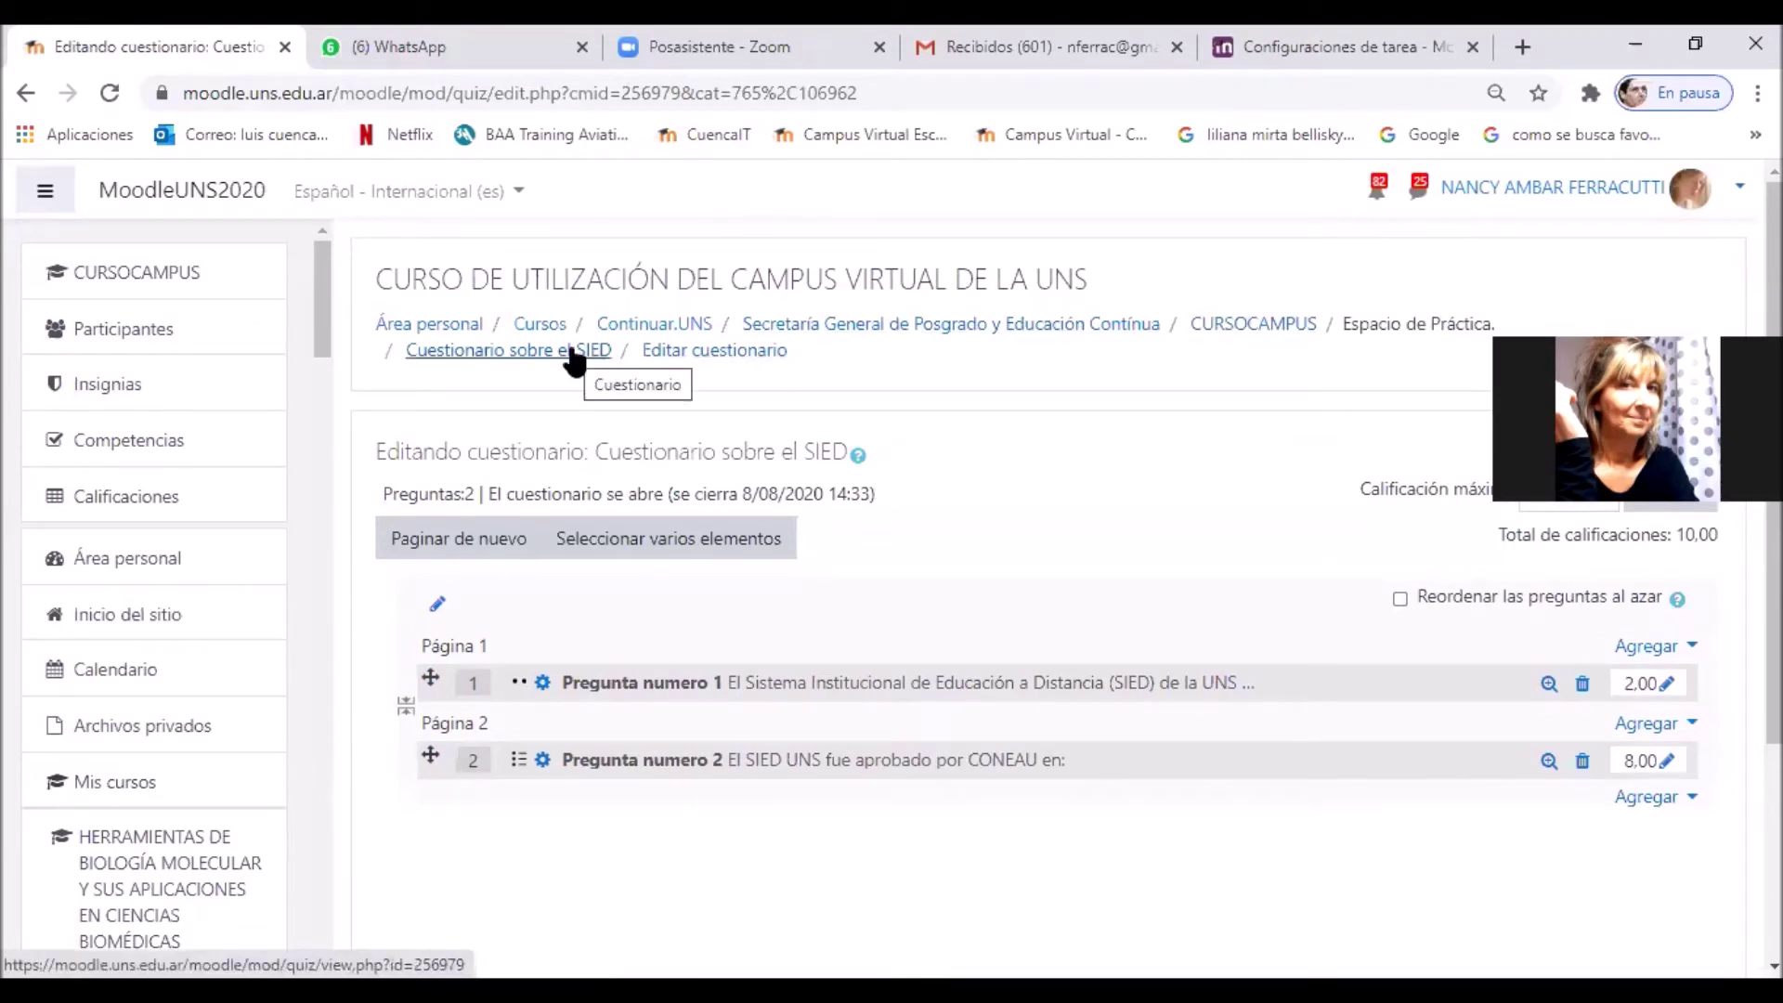
click(1276, 344)
scroll(1446, 701, down, 6)
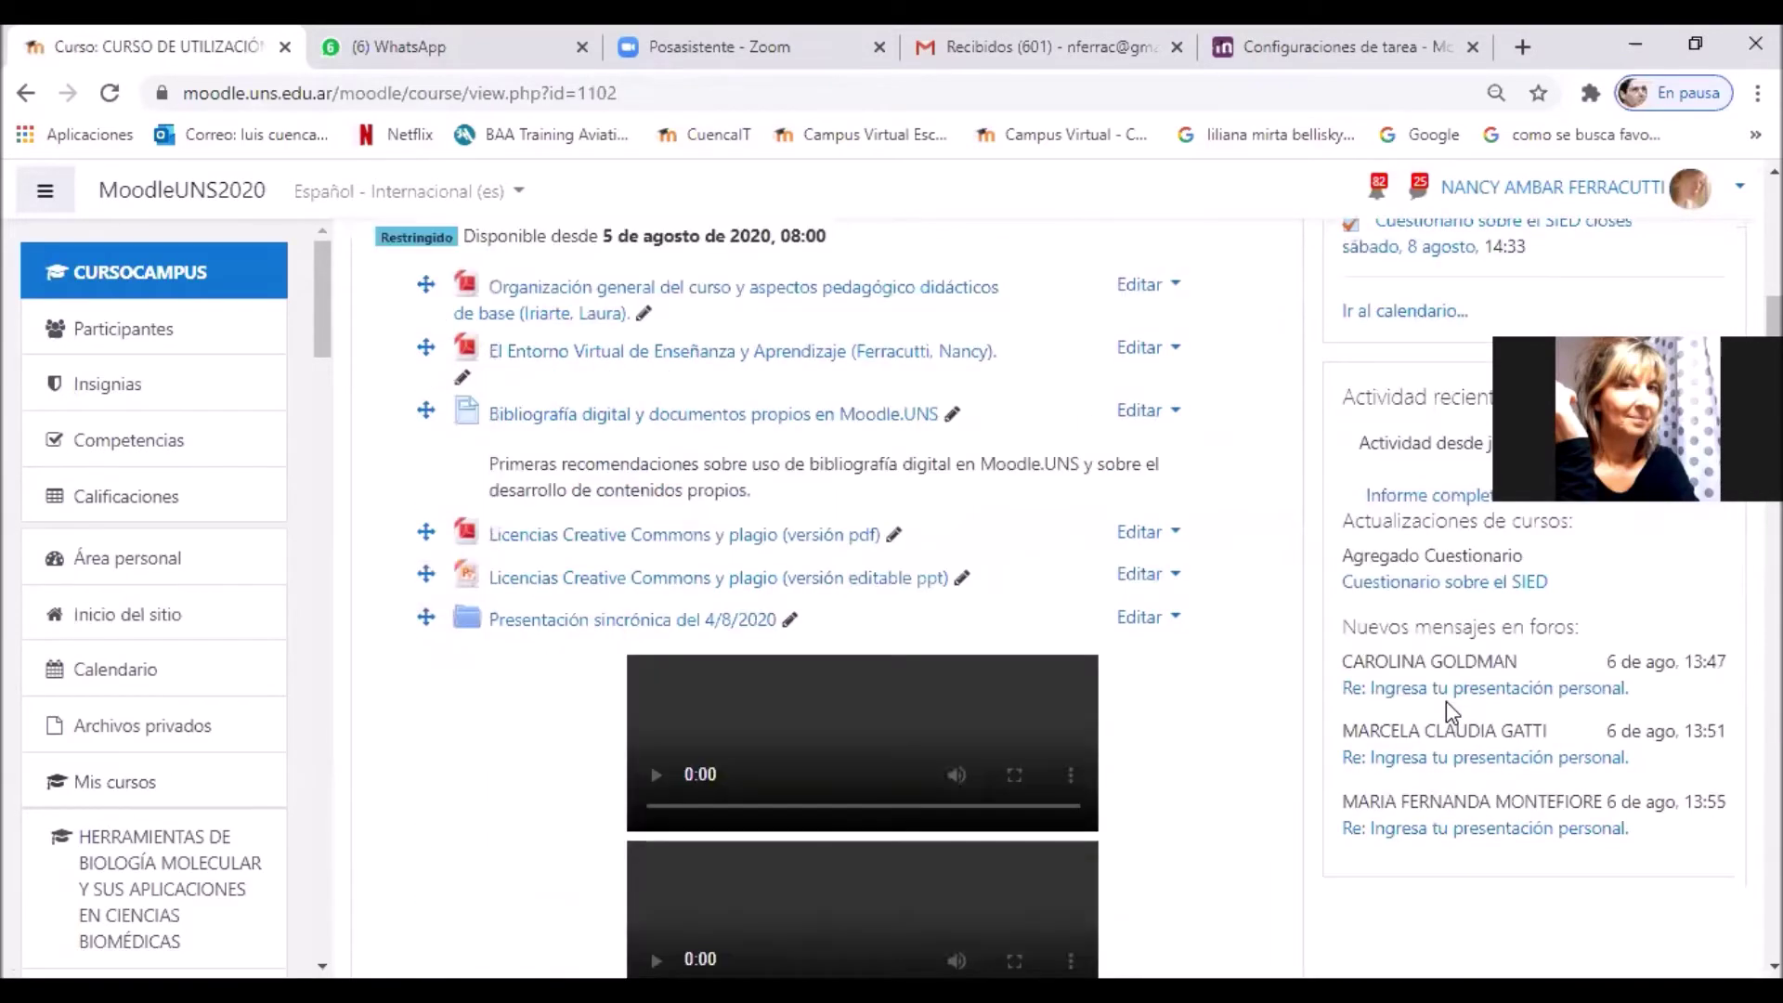
scroll(1446, 700, down, 15)
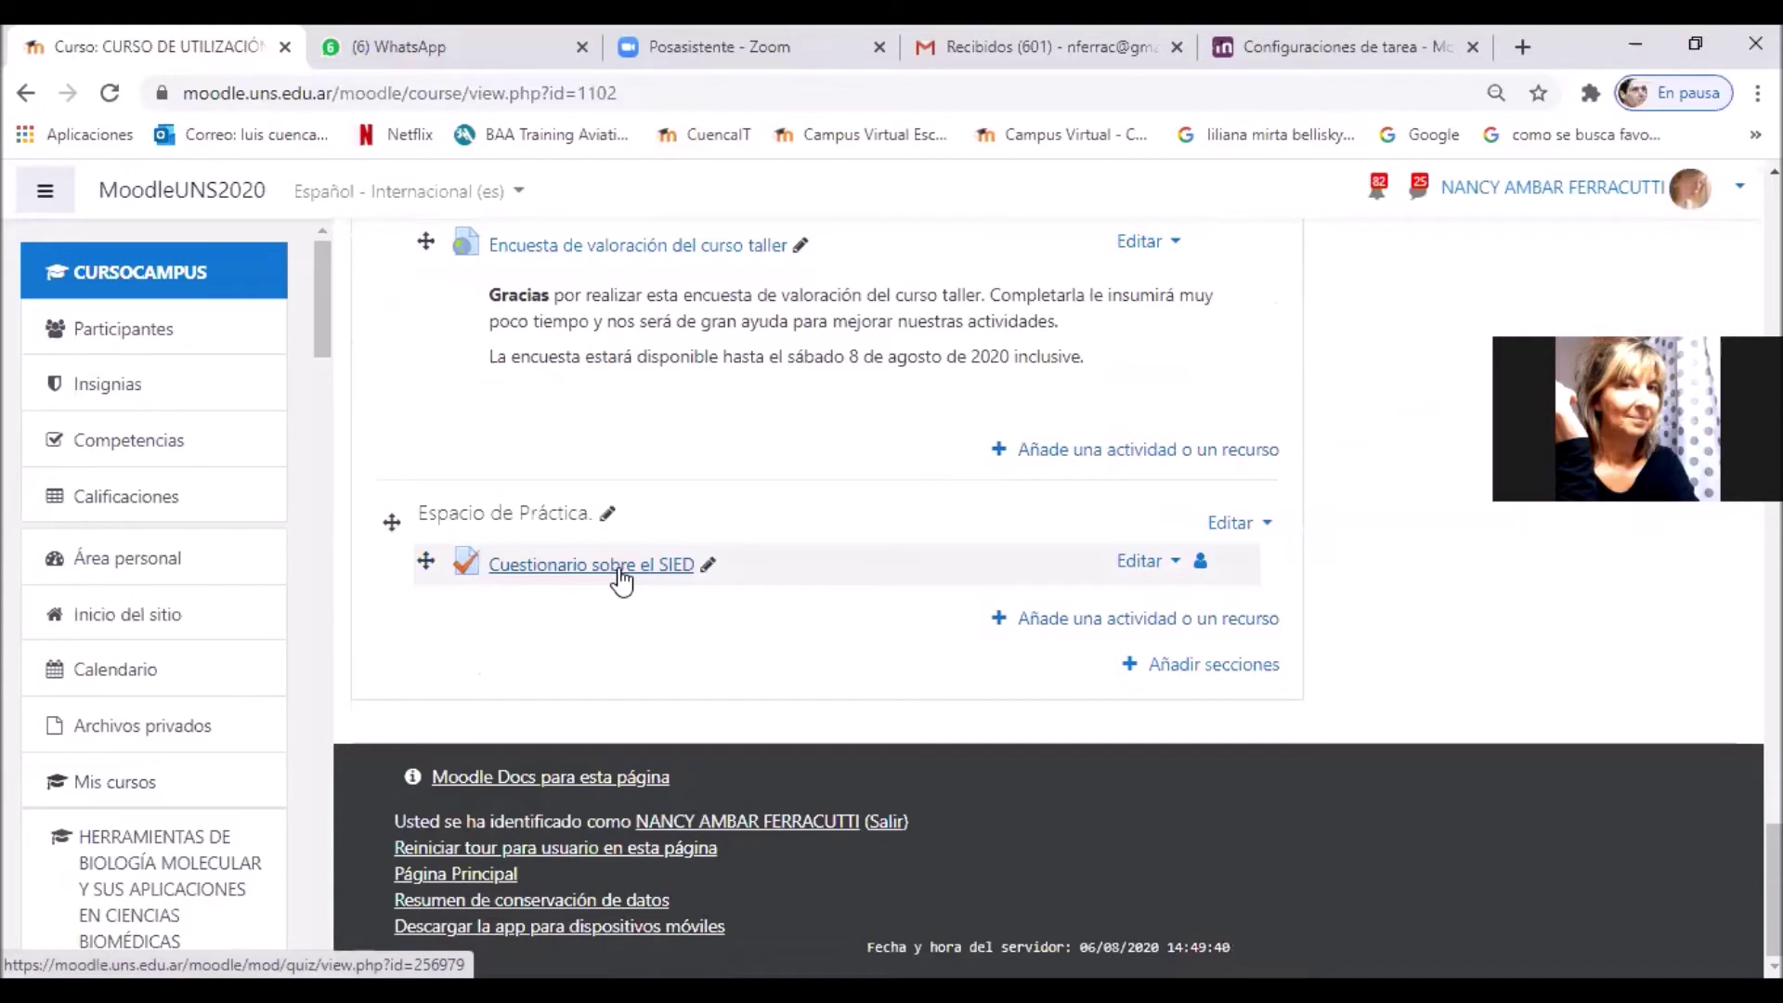
click(621, 578)
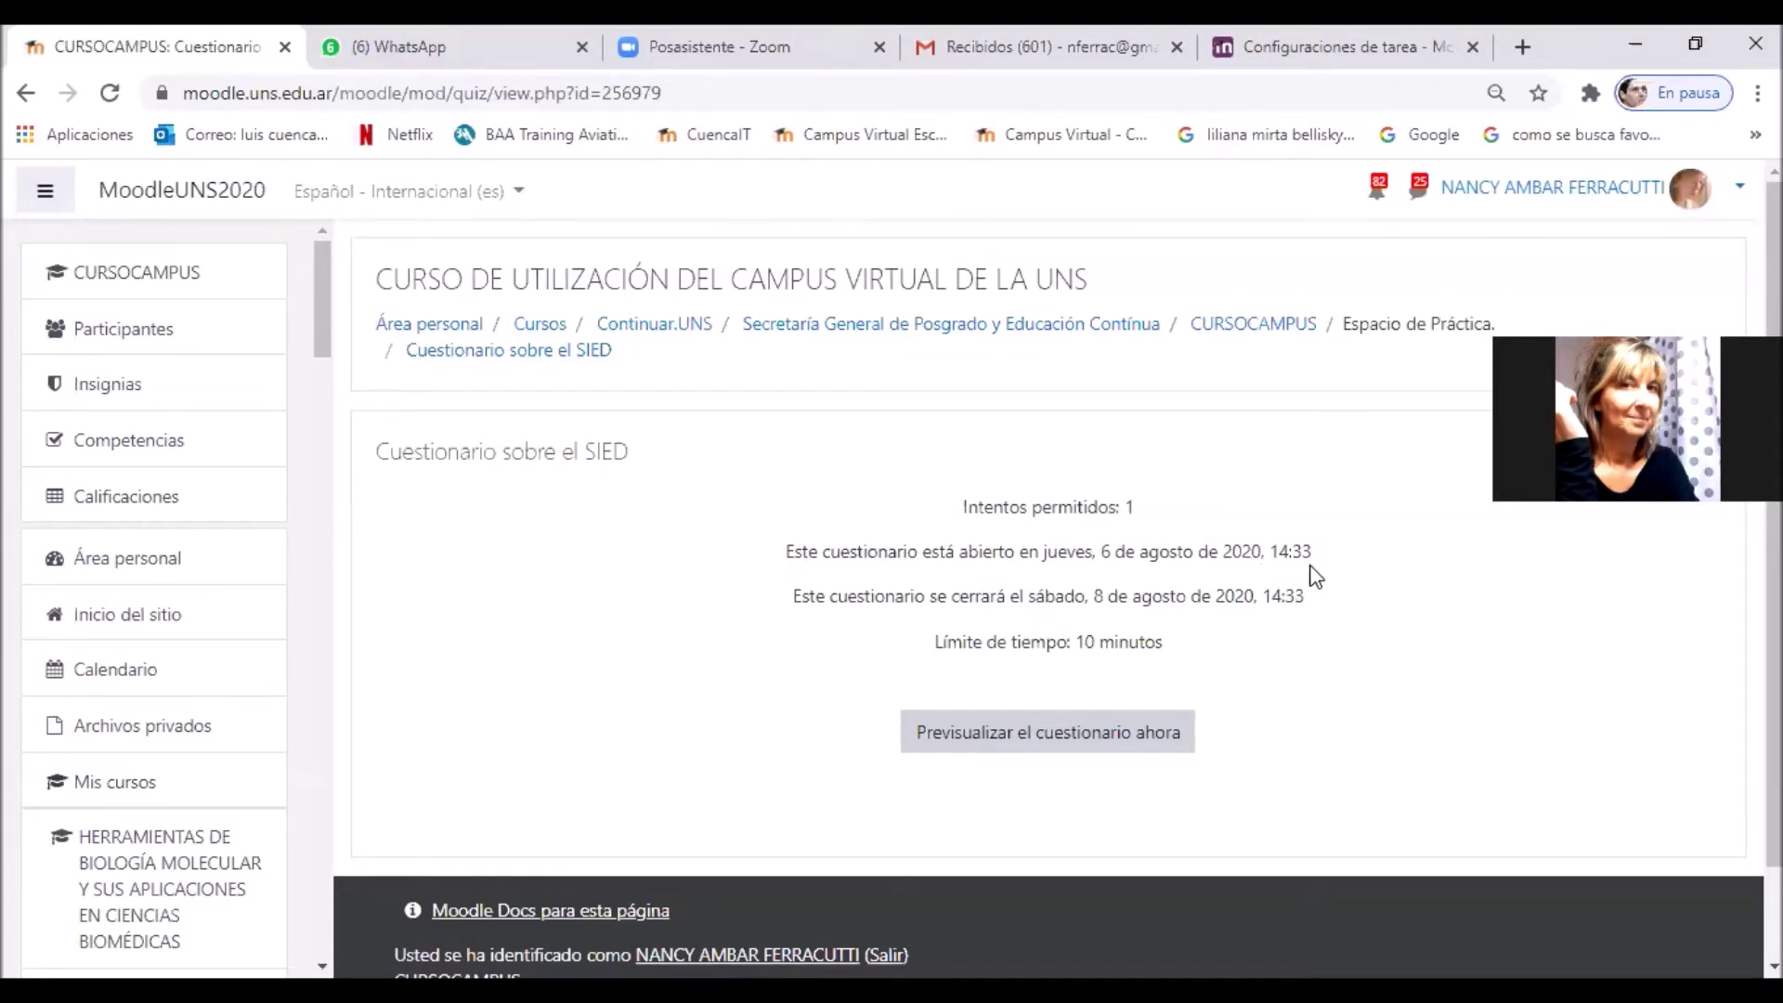
Step: Start a quiz preview, answer Verdadero and b. 2019, then finish the attempt
click(1150, 751)
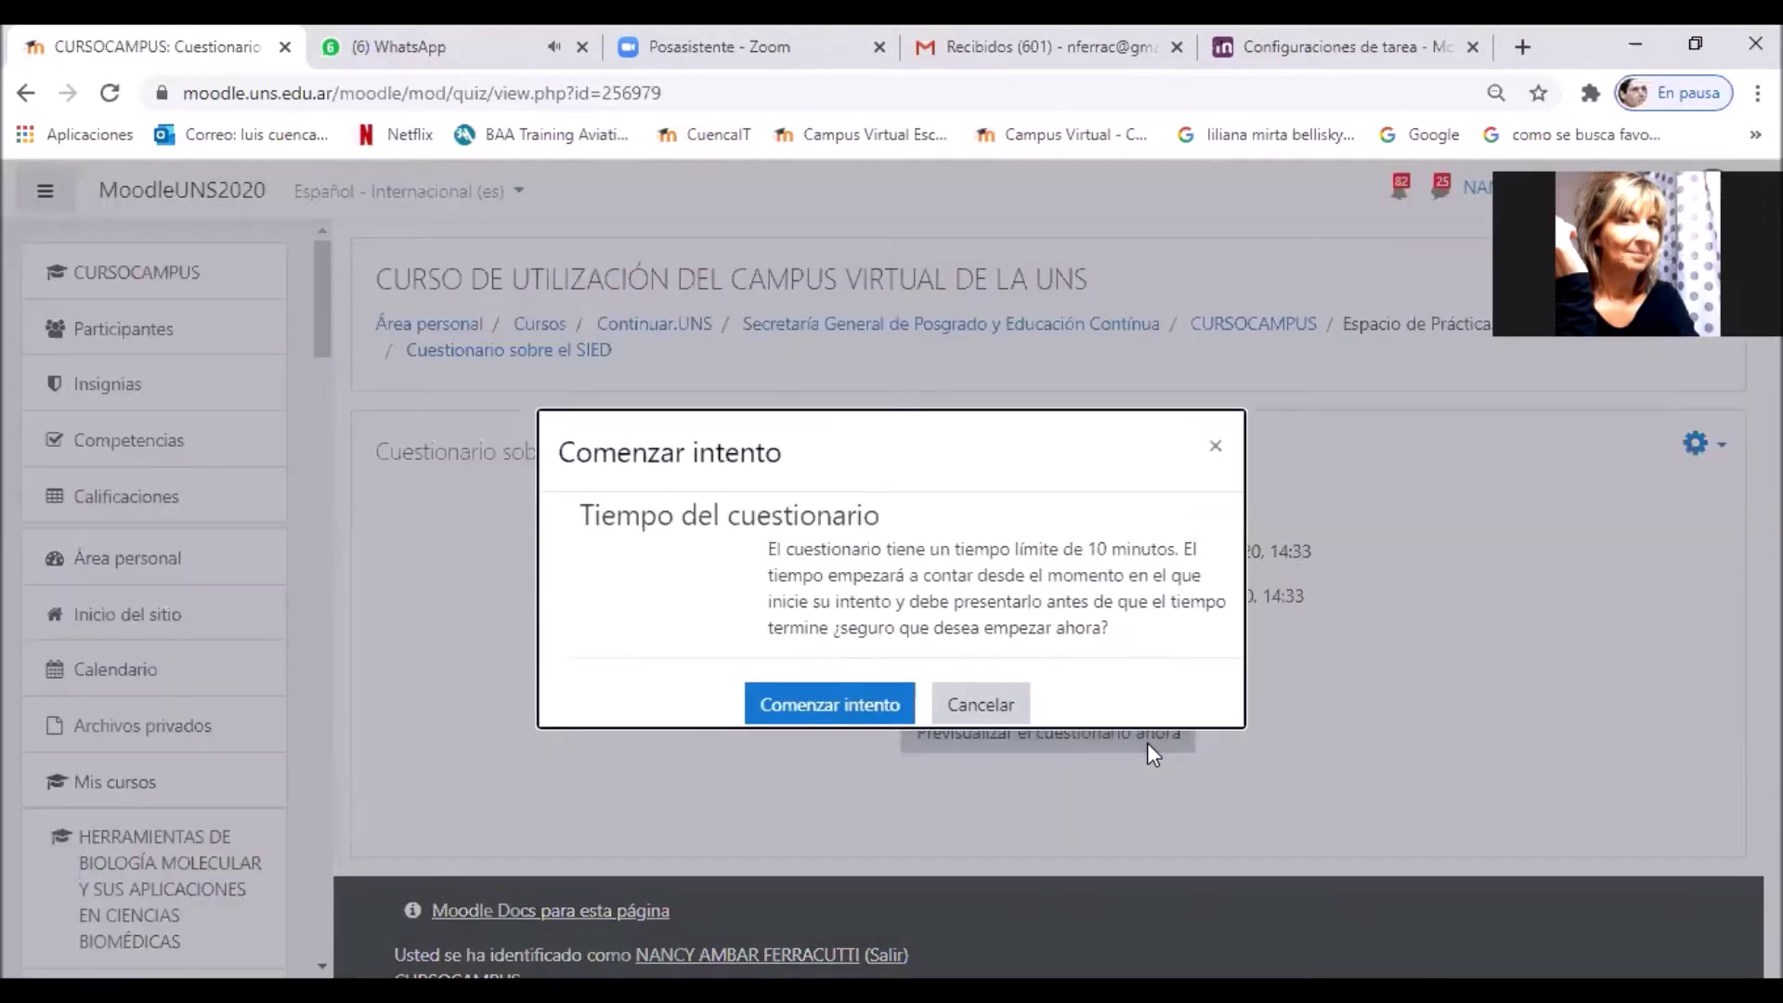
click(862, 706)
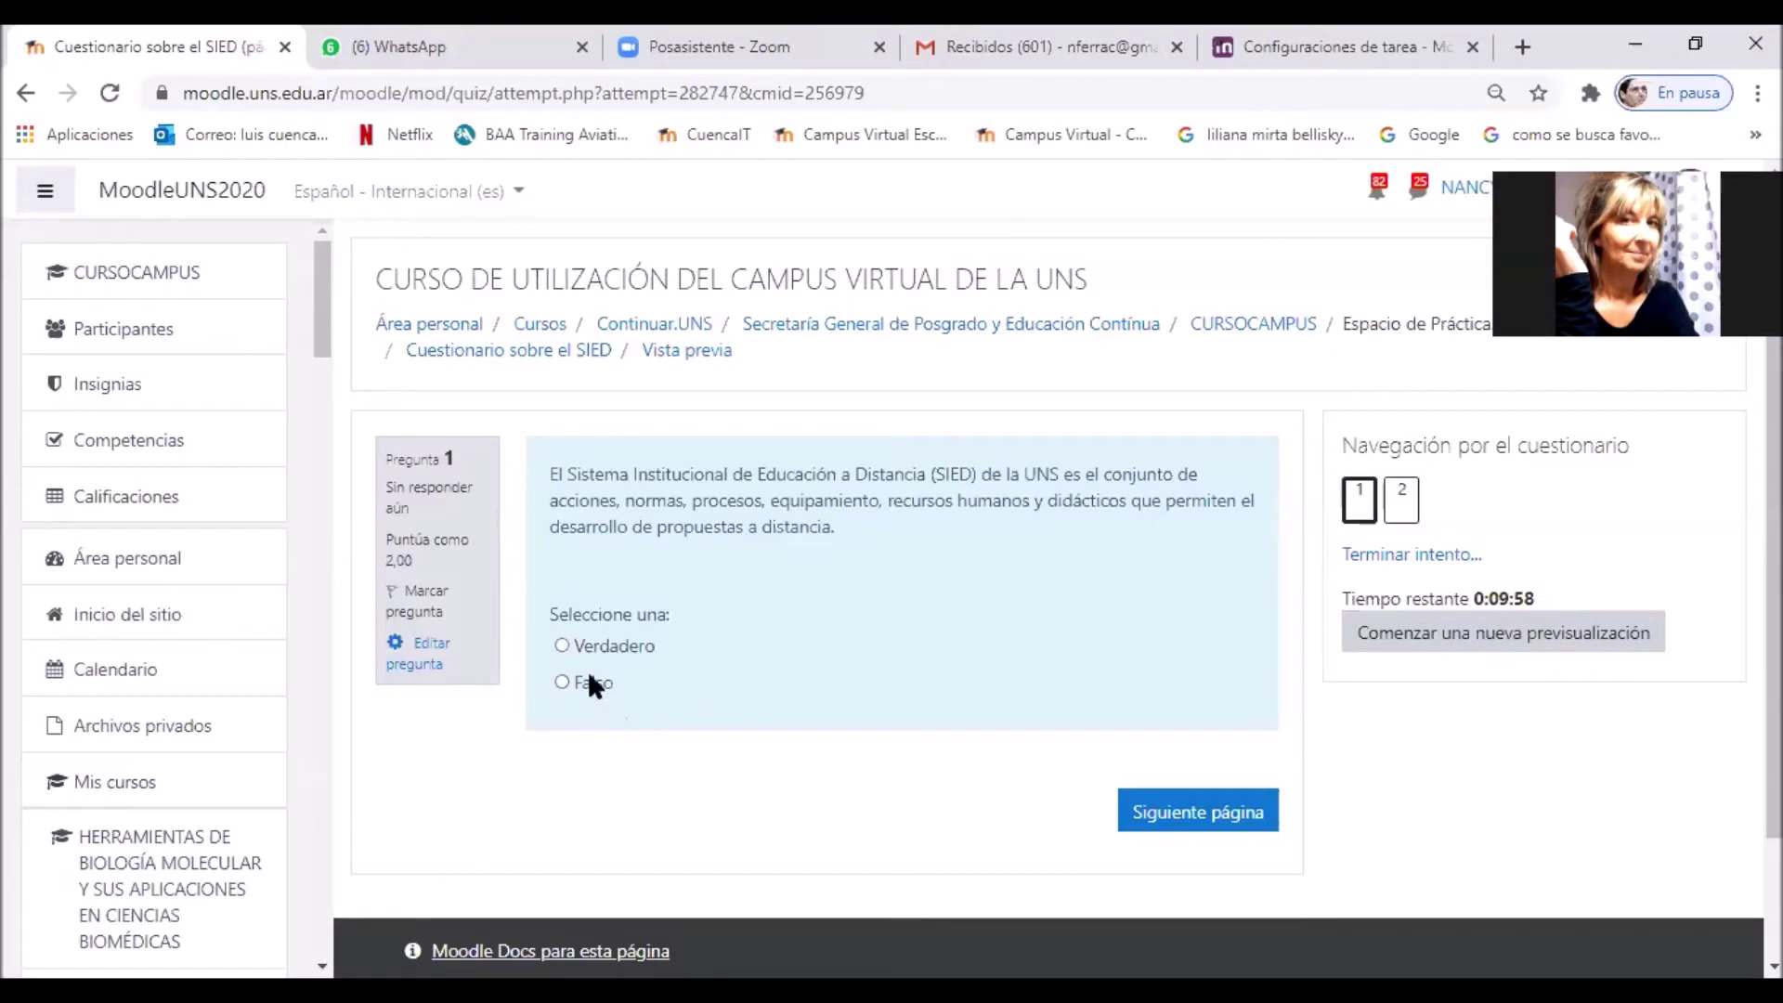
click(587, 649)
click(1223, 819)
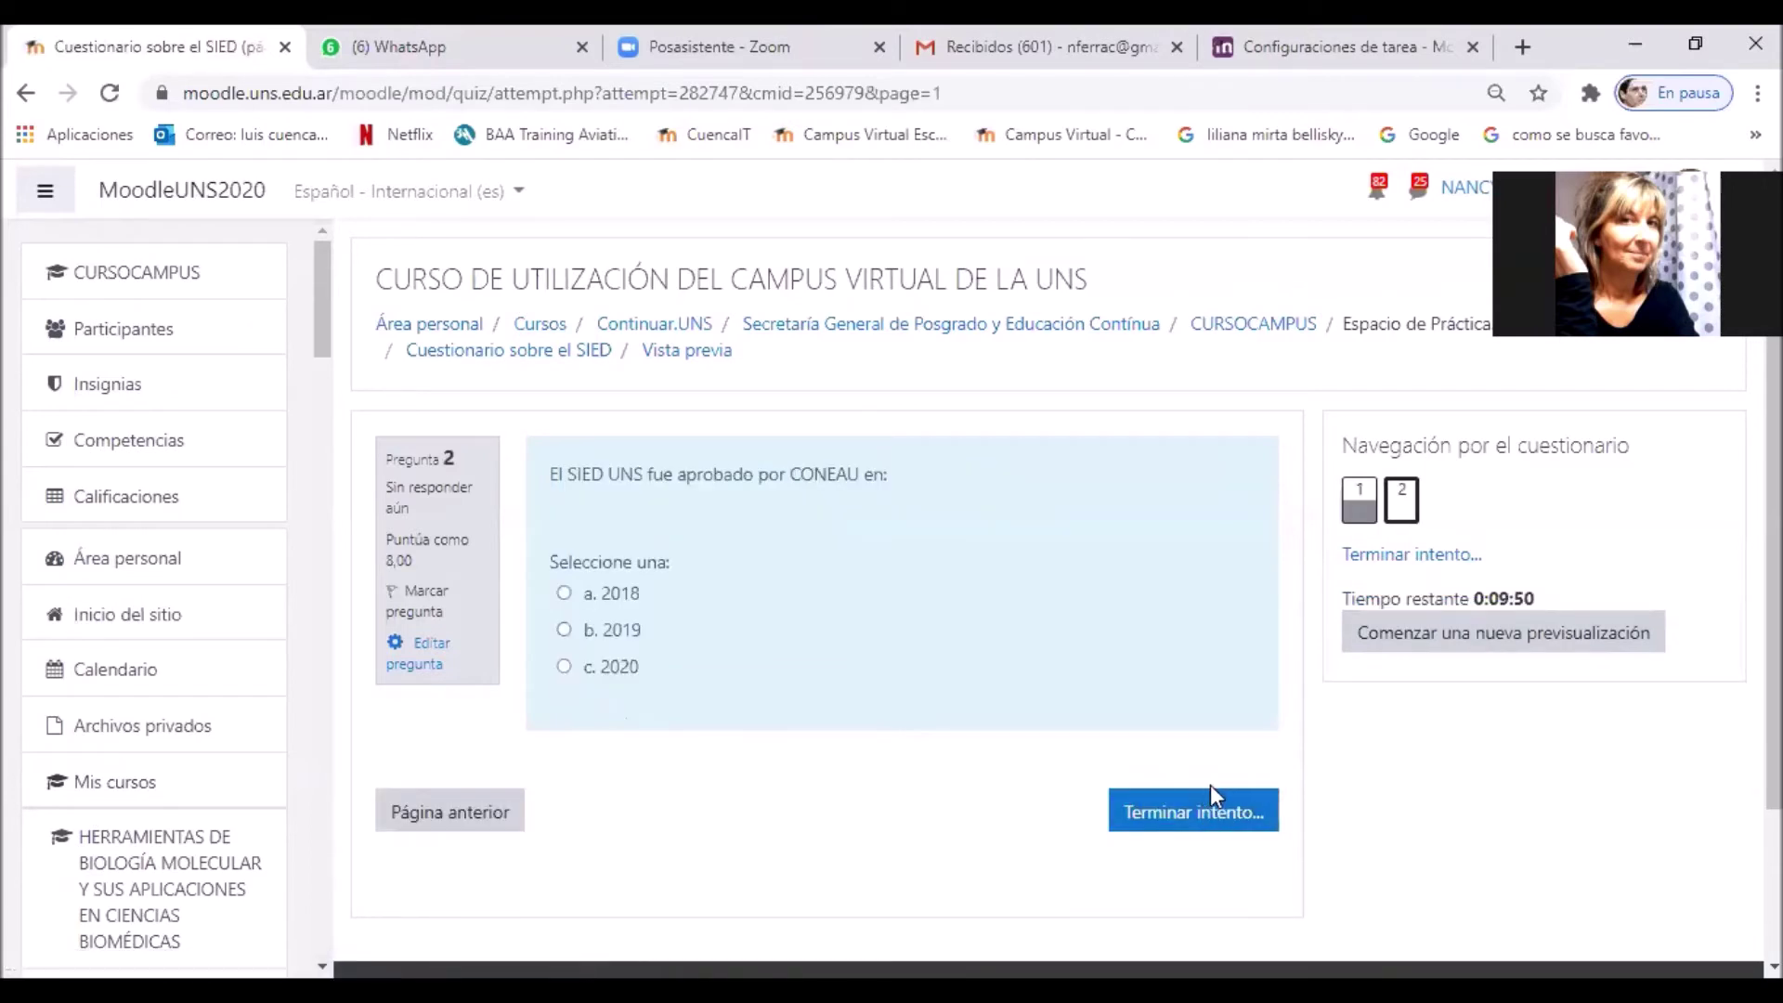
click(564, 630)
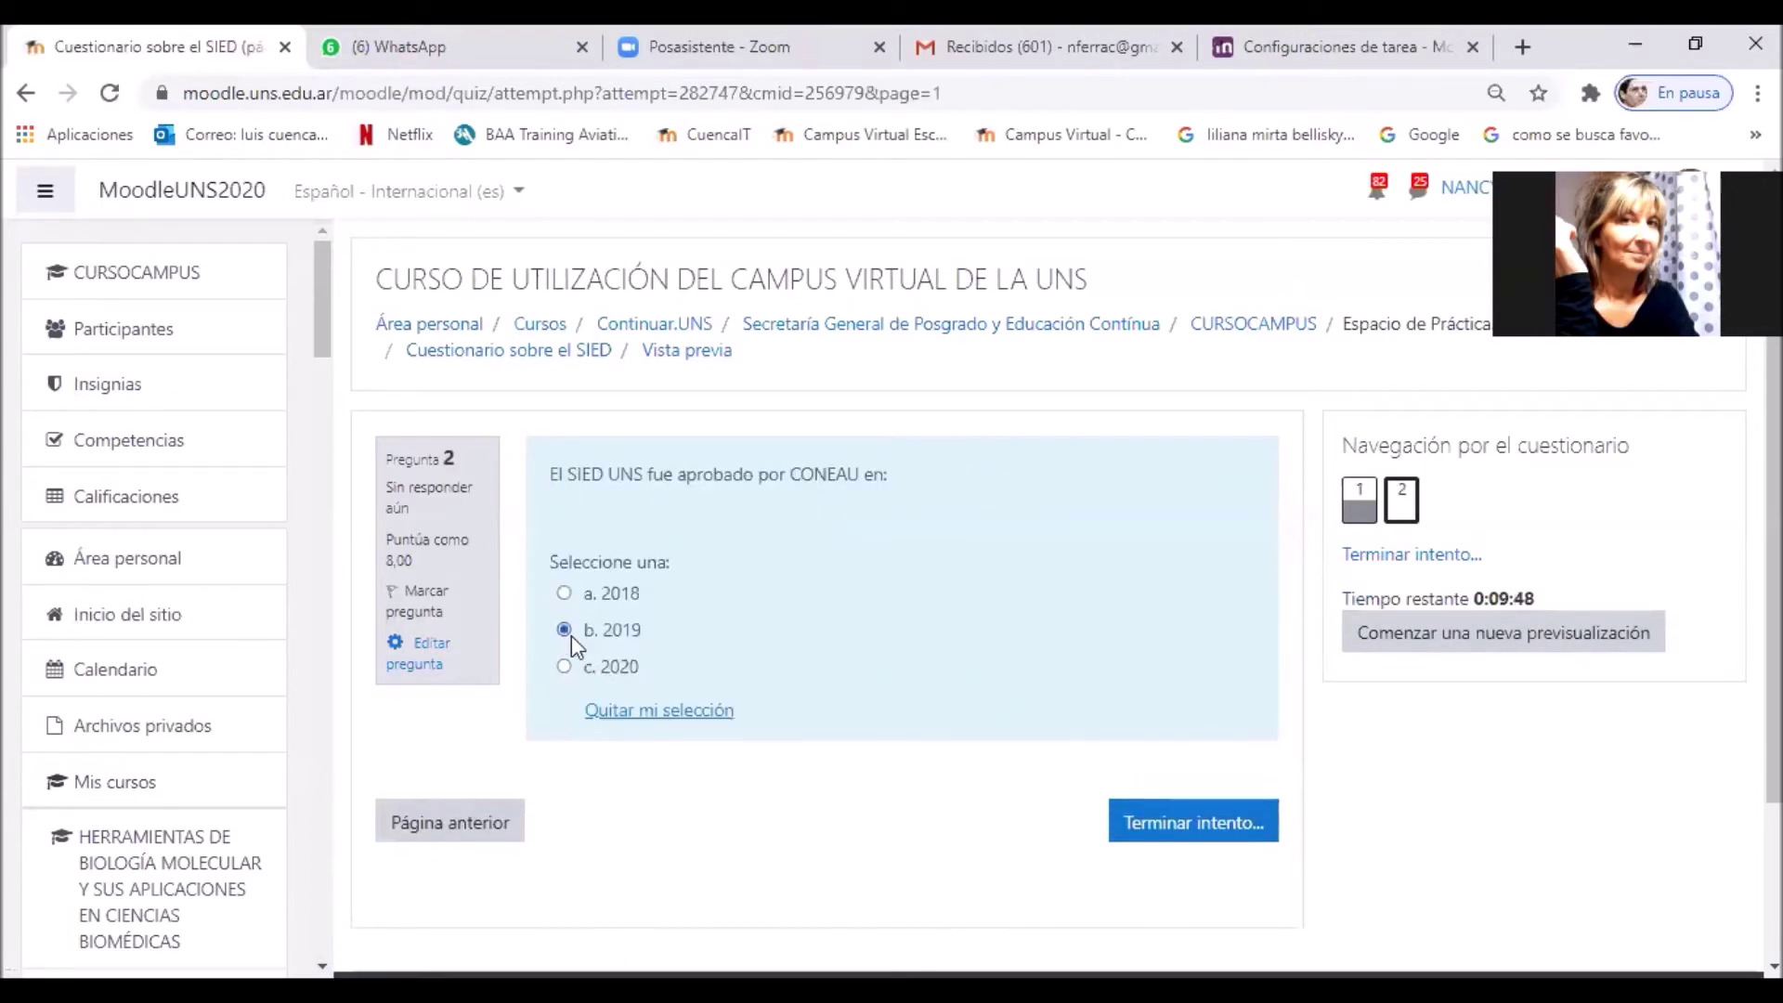
click(1171, 836)
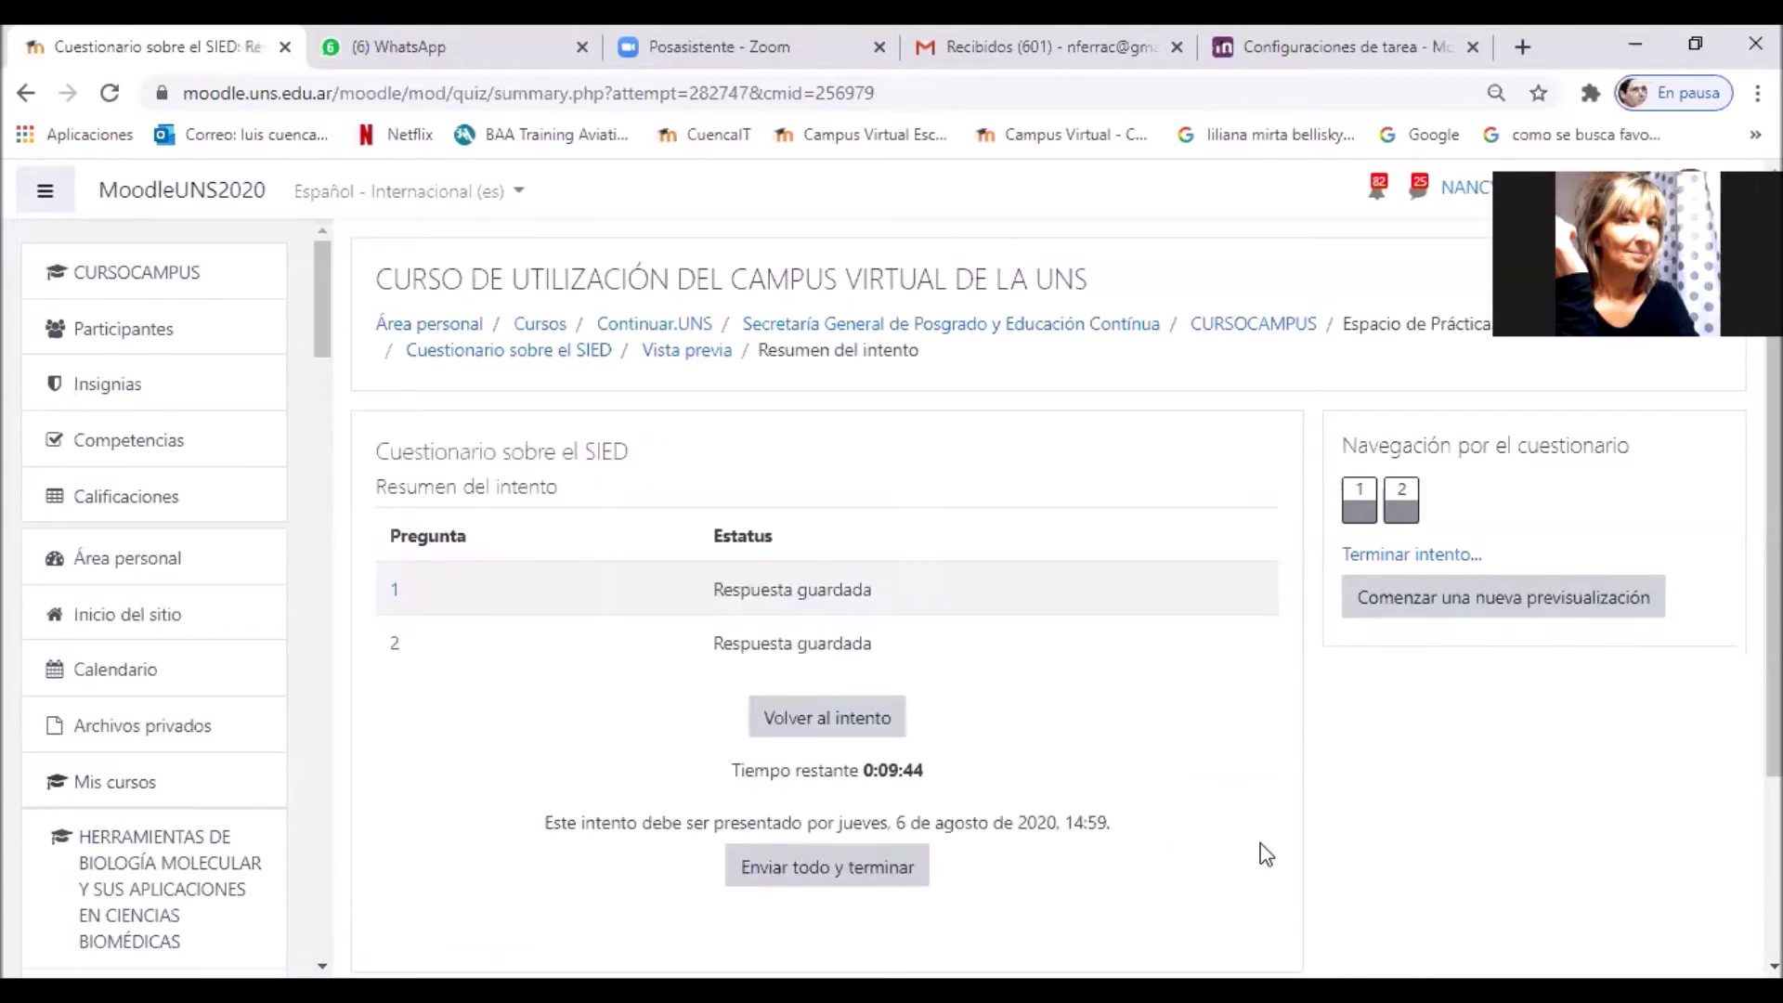
Step: Submit all answers of the preview attempt and confirm, so it is marked Finalizado
click(887, 890)
click(873, 748)
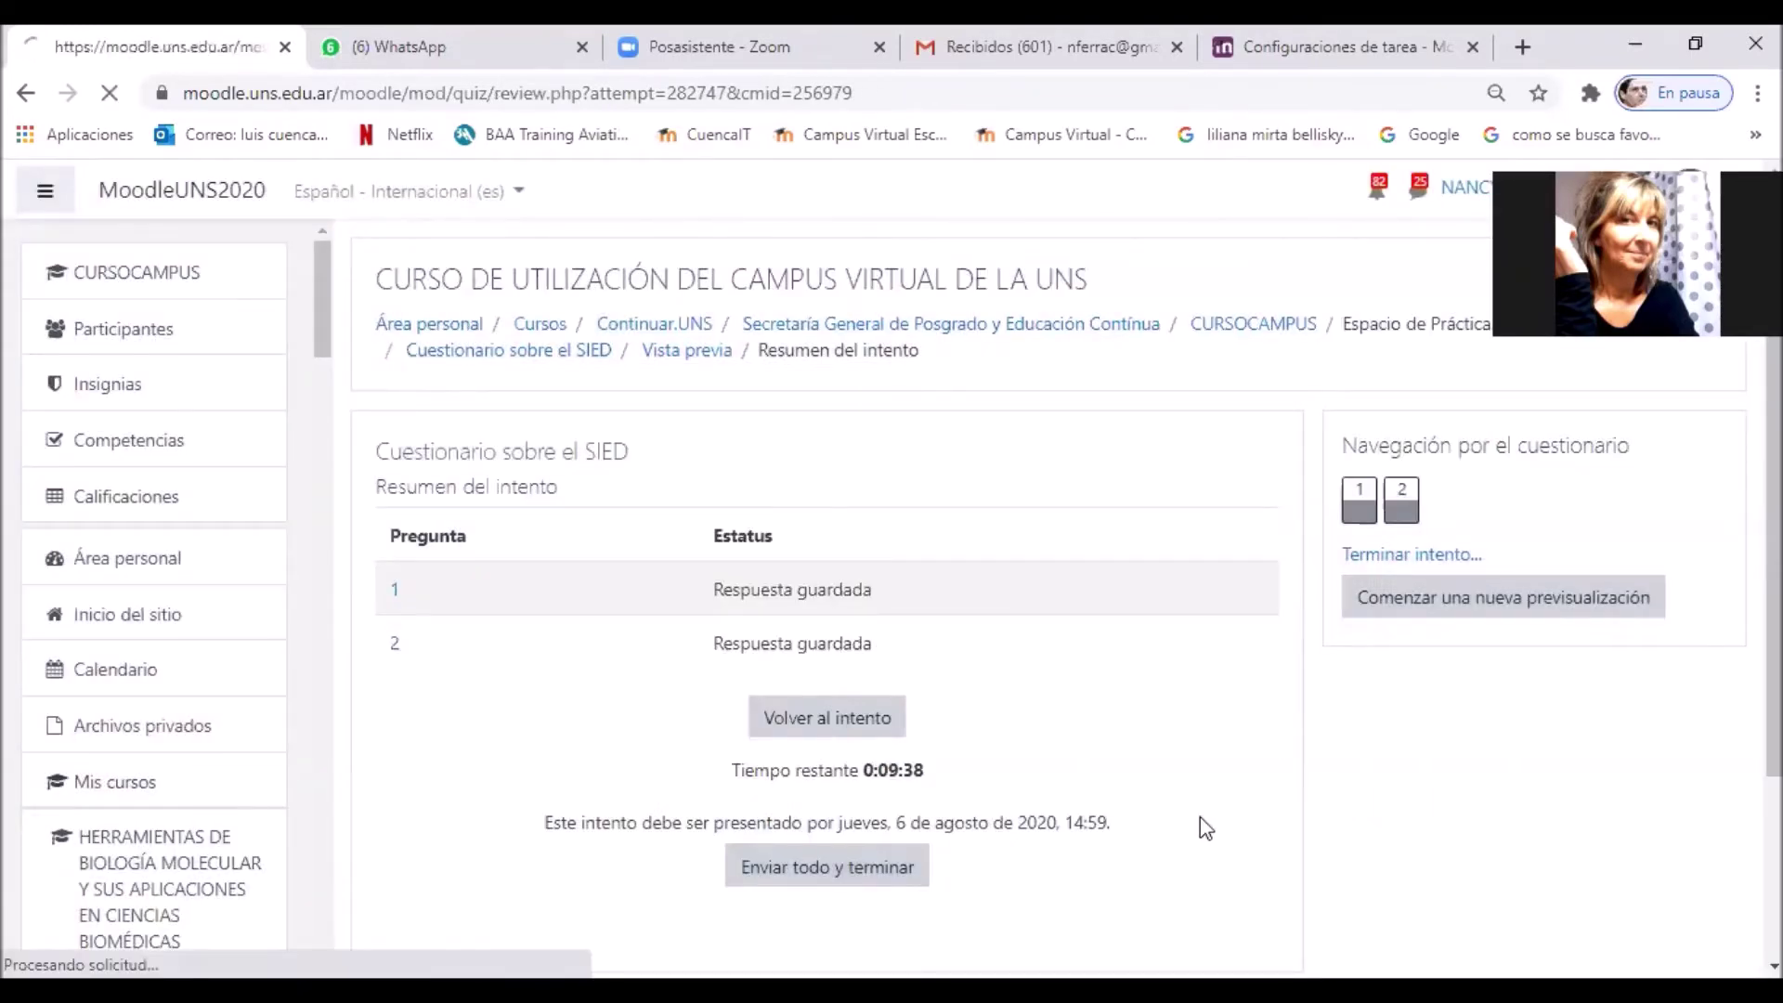
scroll(1382, 738, down, 5)
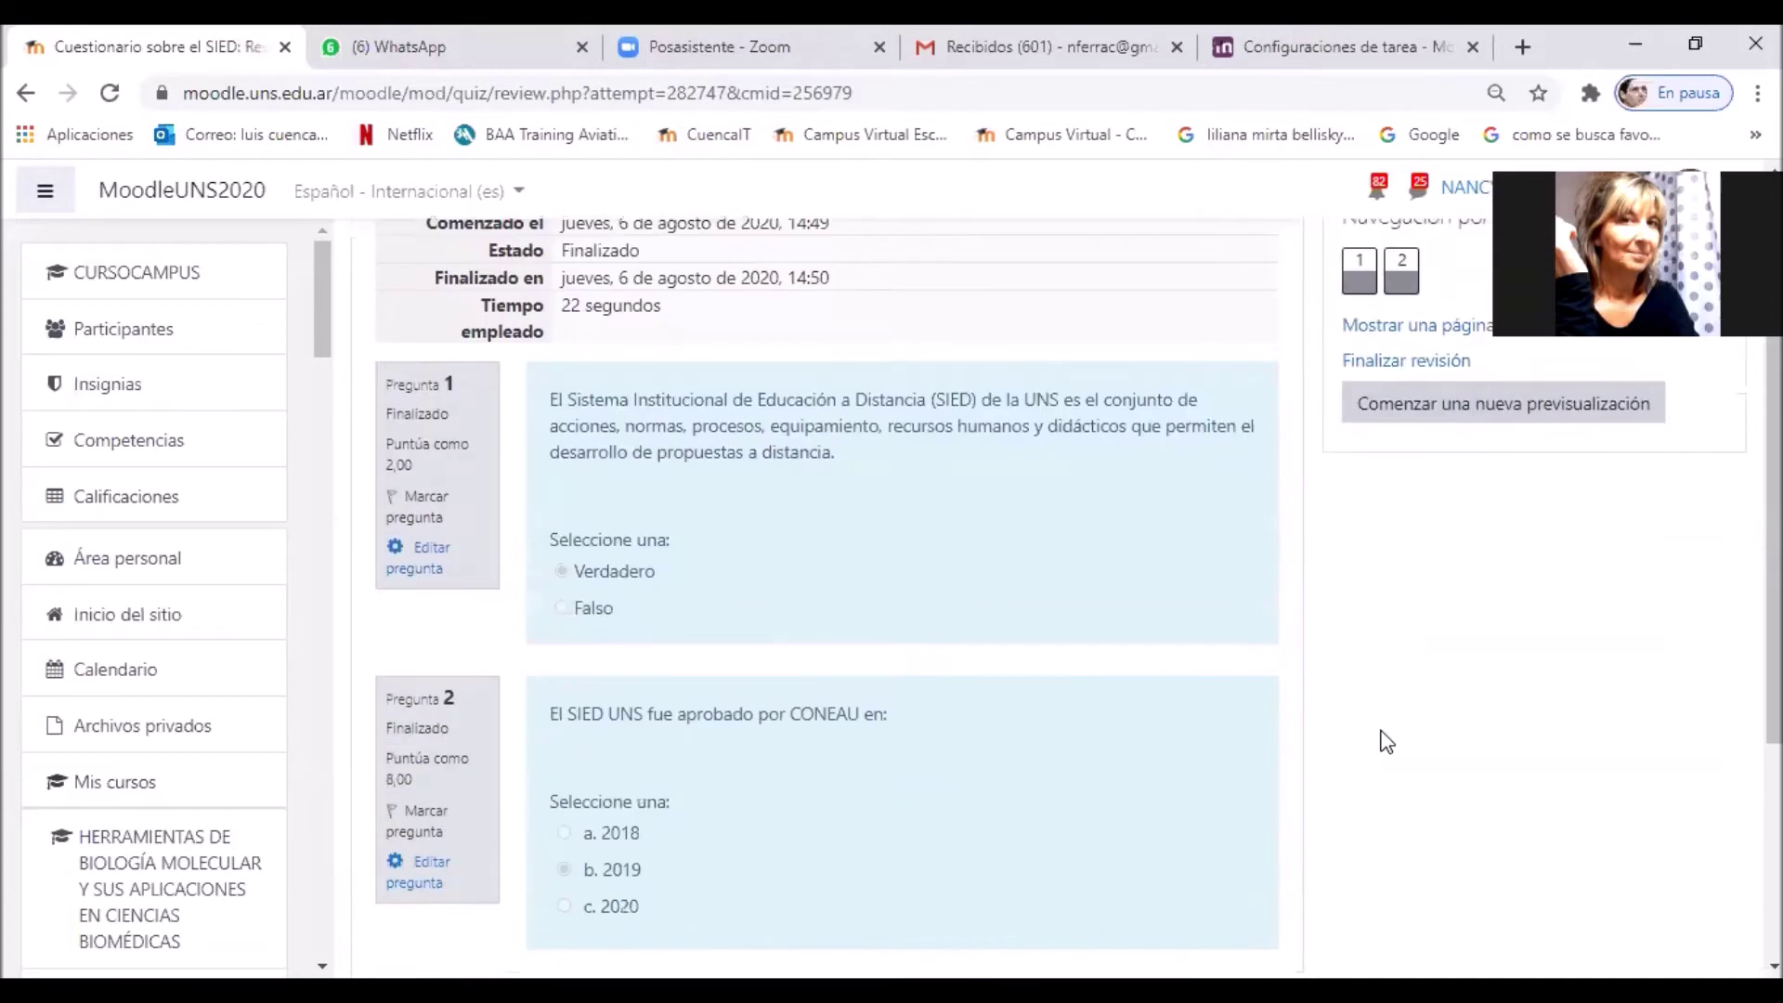
scroll(1387, 741, down, 2)
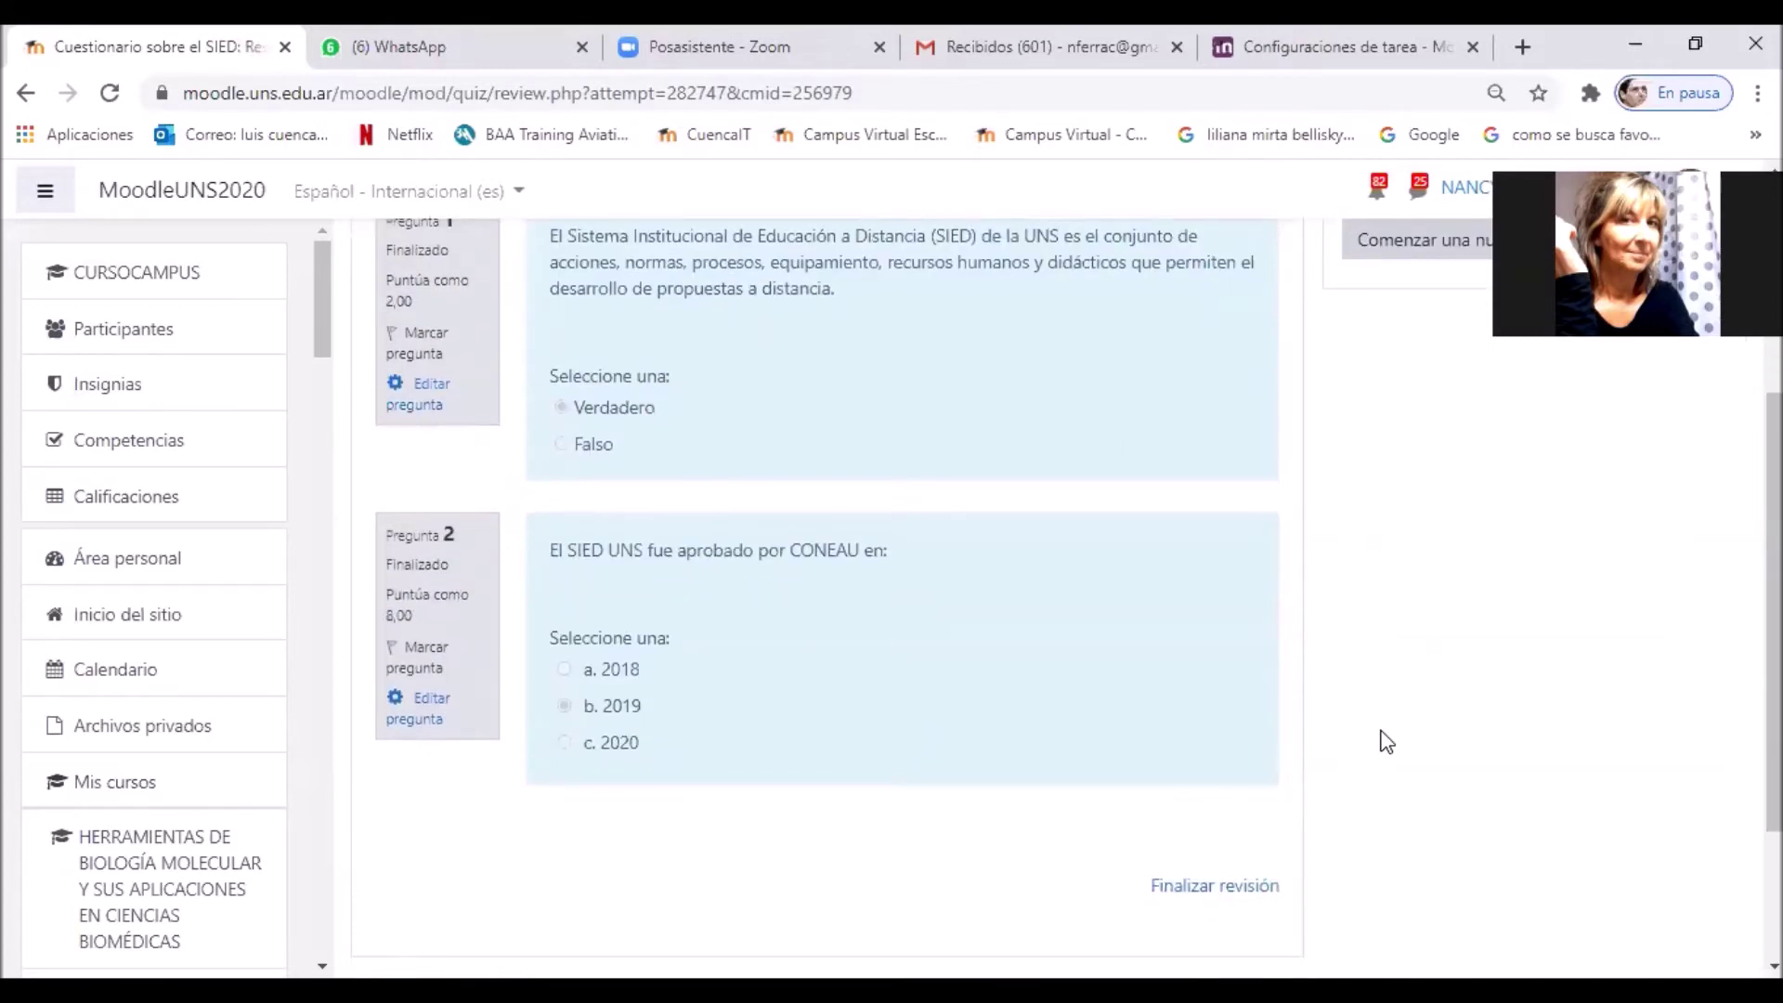
Step: Look over the reviewed answers, finish the review and return to the CURSOCAMPUS course page
scroll(1384, 739, up, 5)
scroll(1383, 738, down, 8)
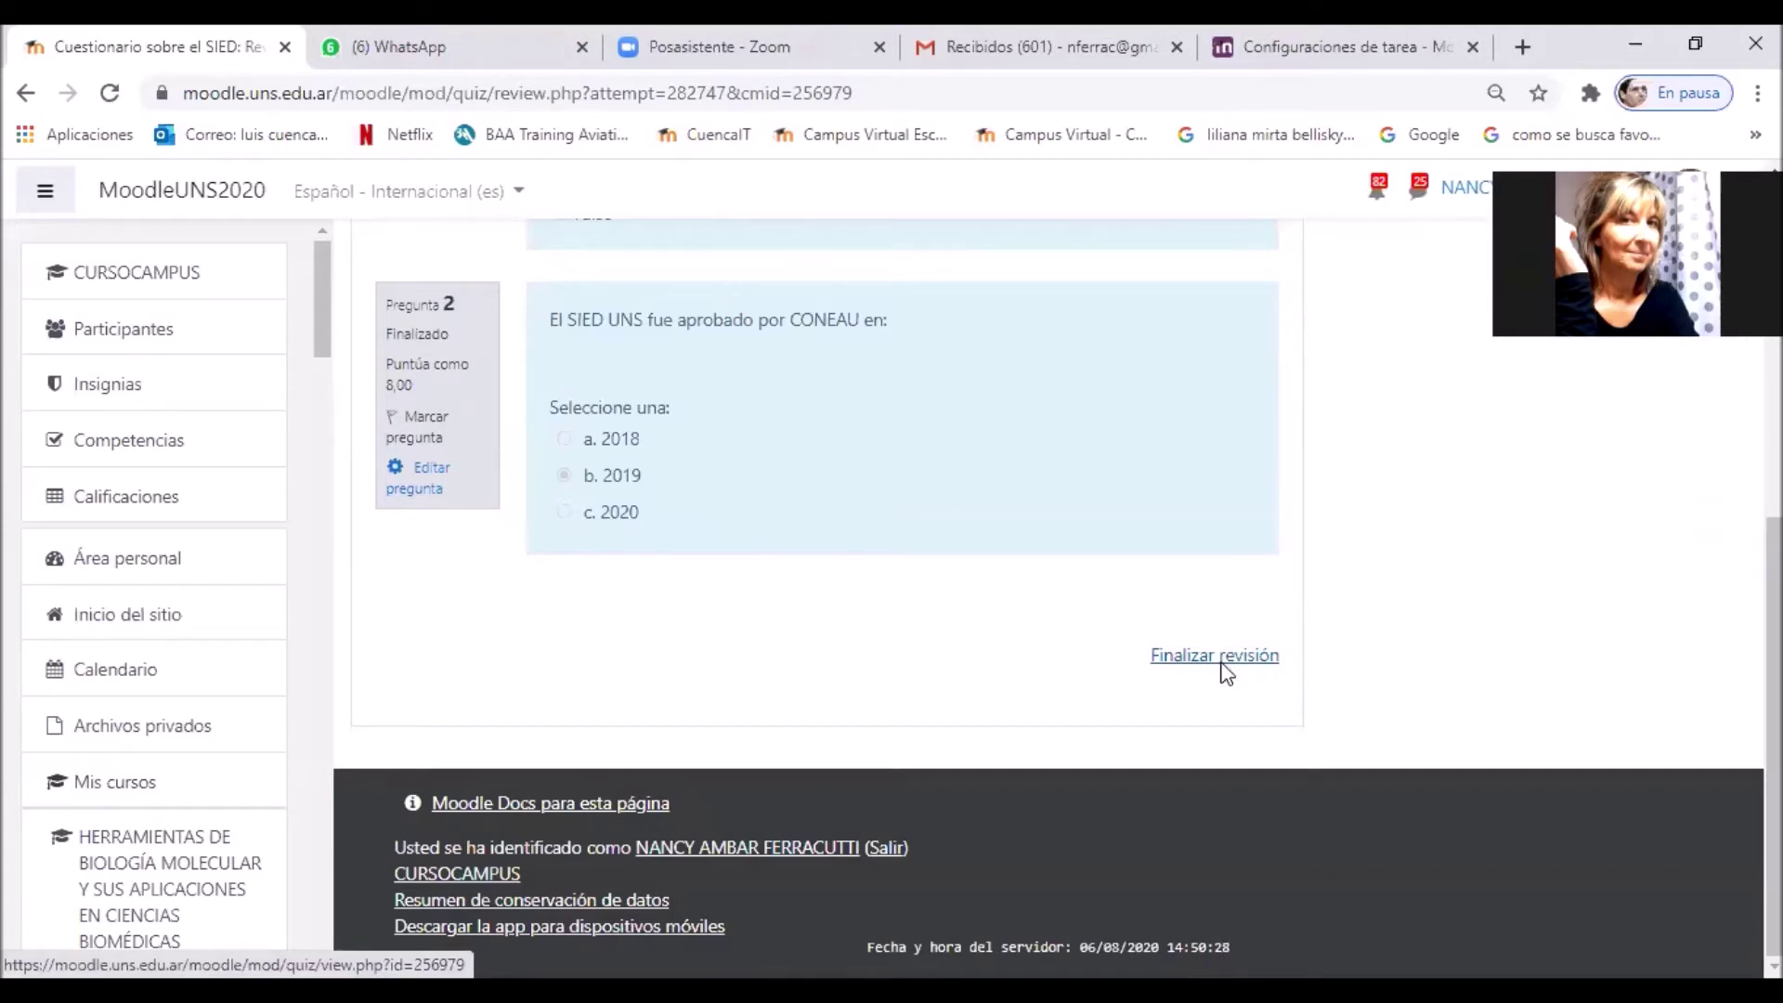
click(1224, 675)
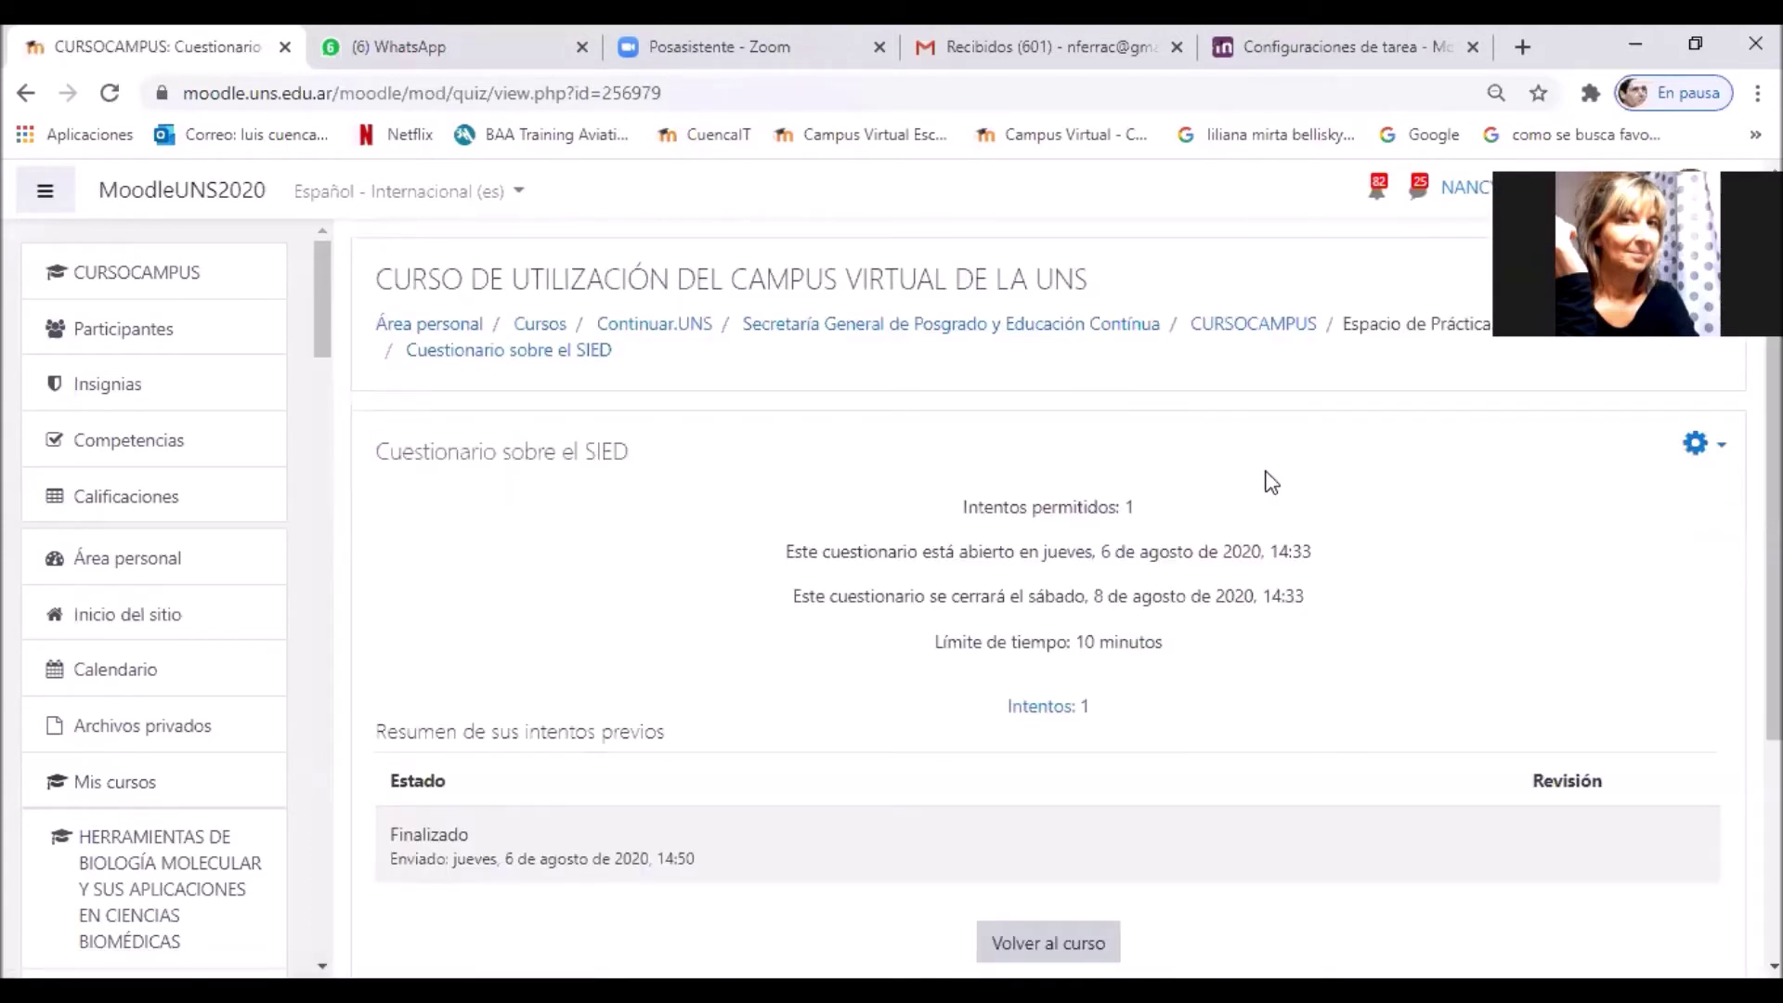
click(1225, 329)
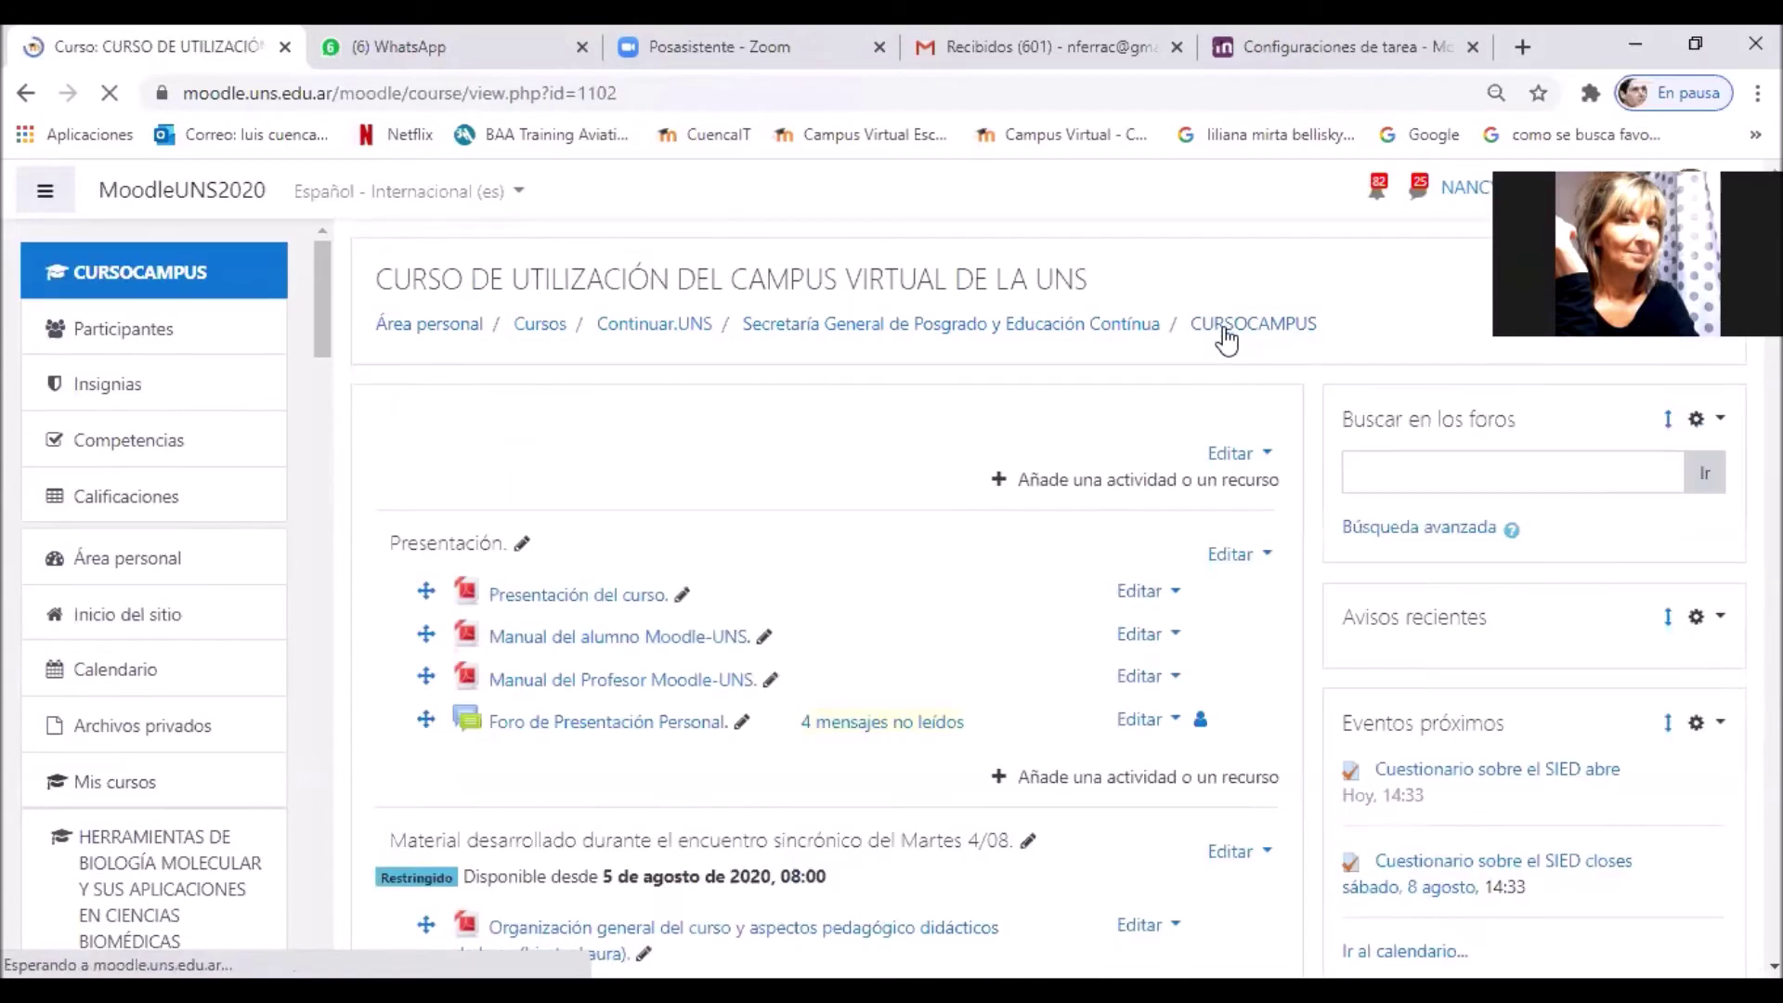
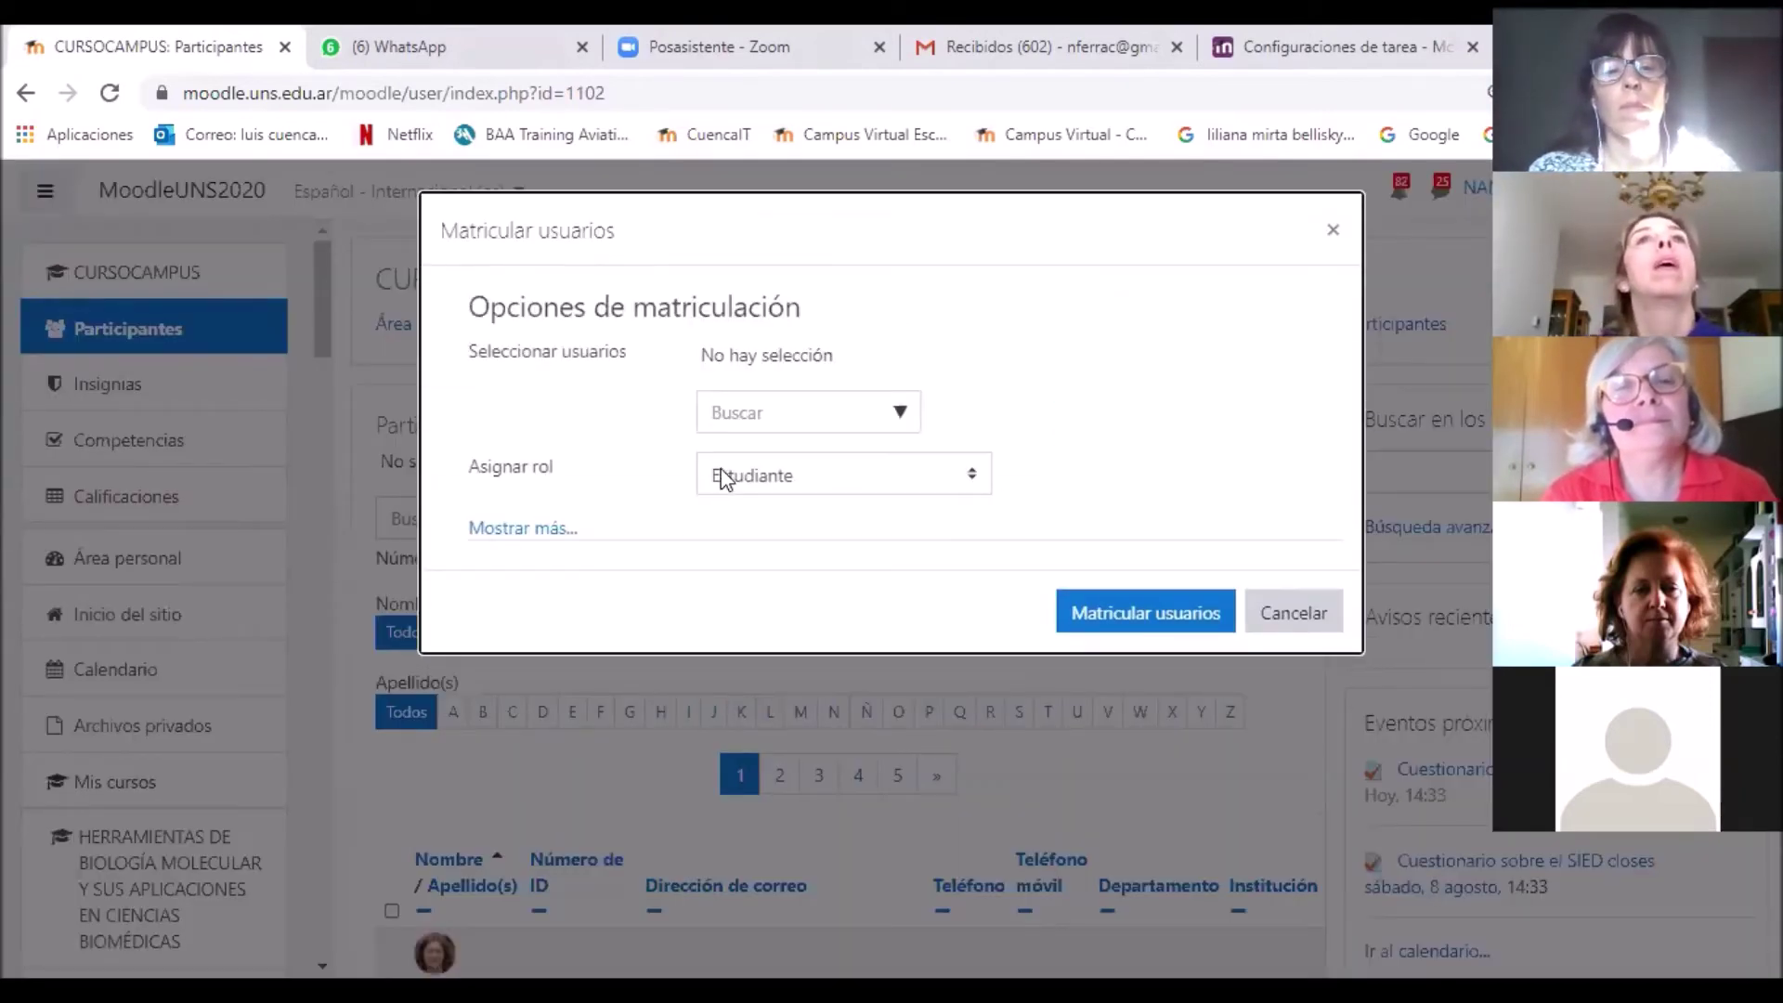
click(753, 414)
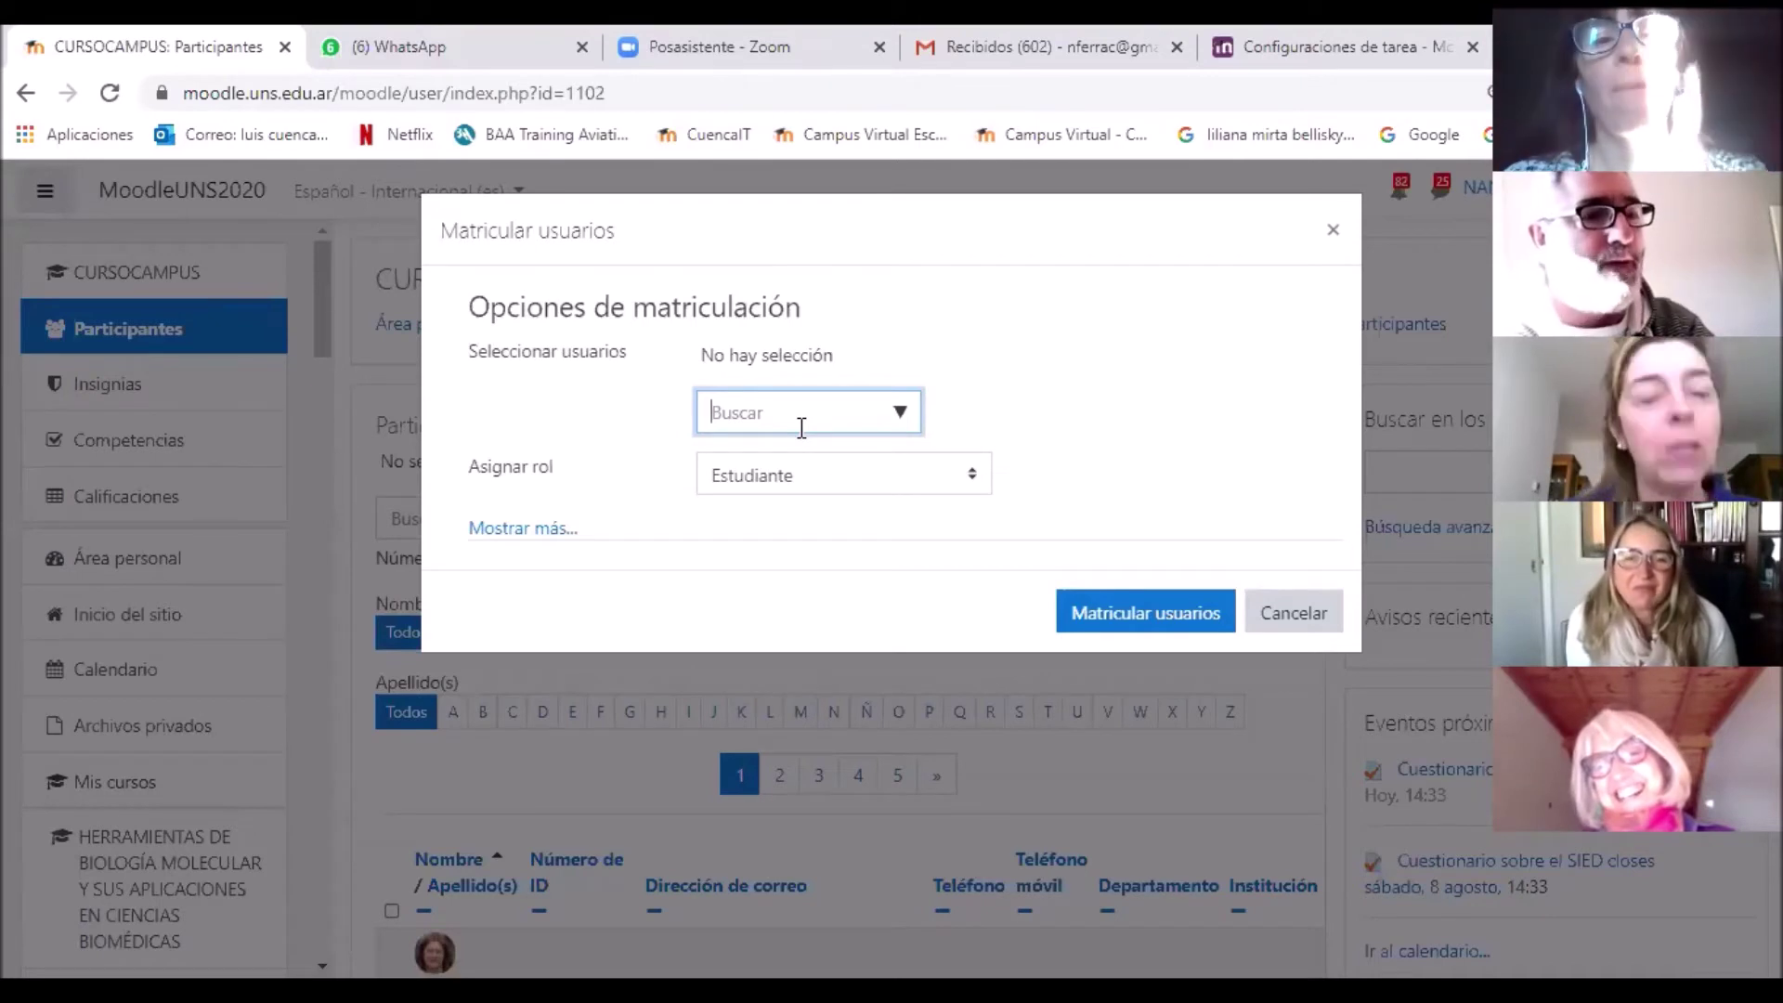
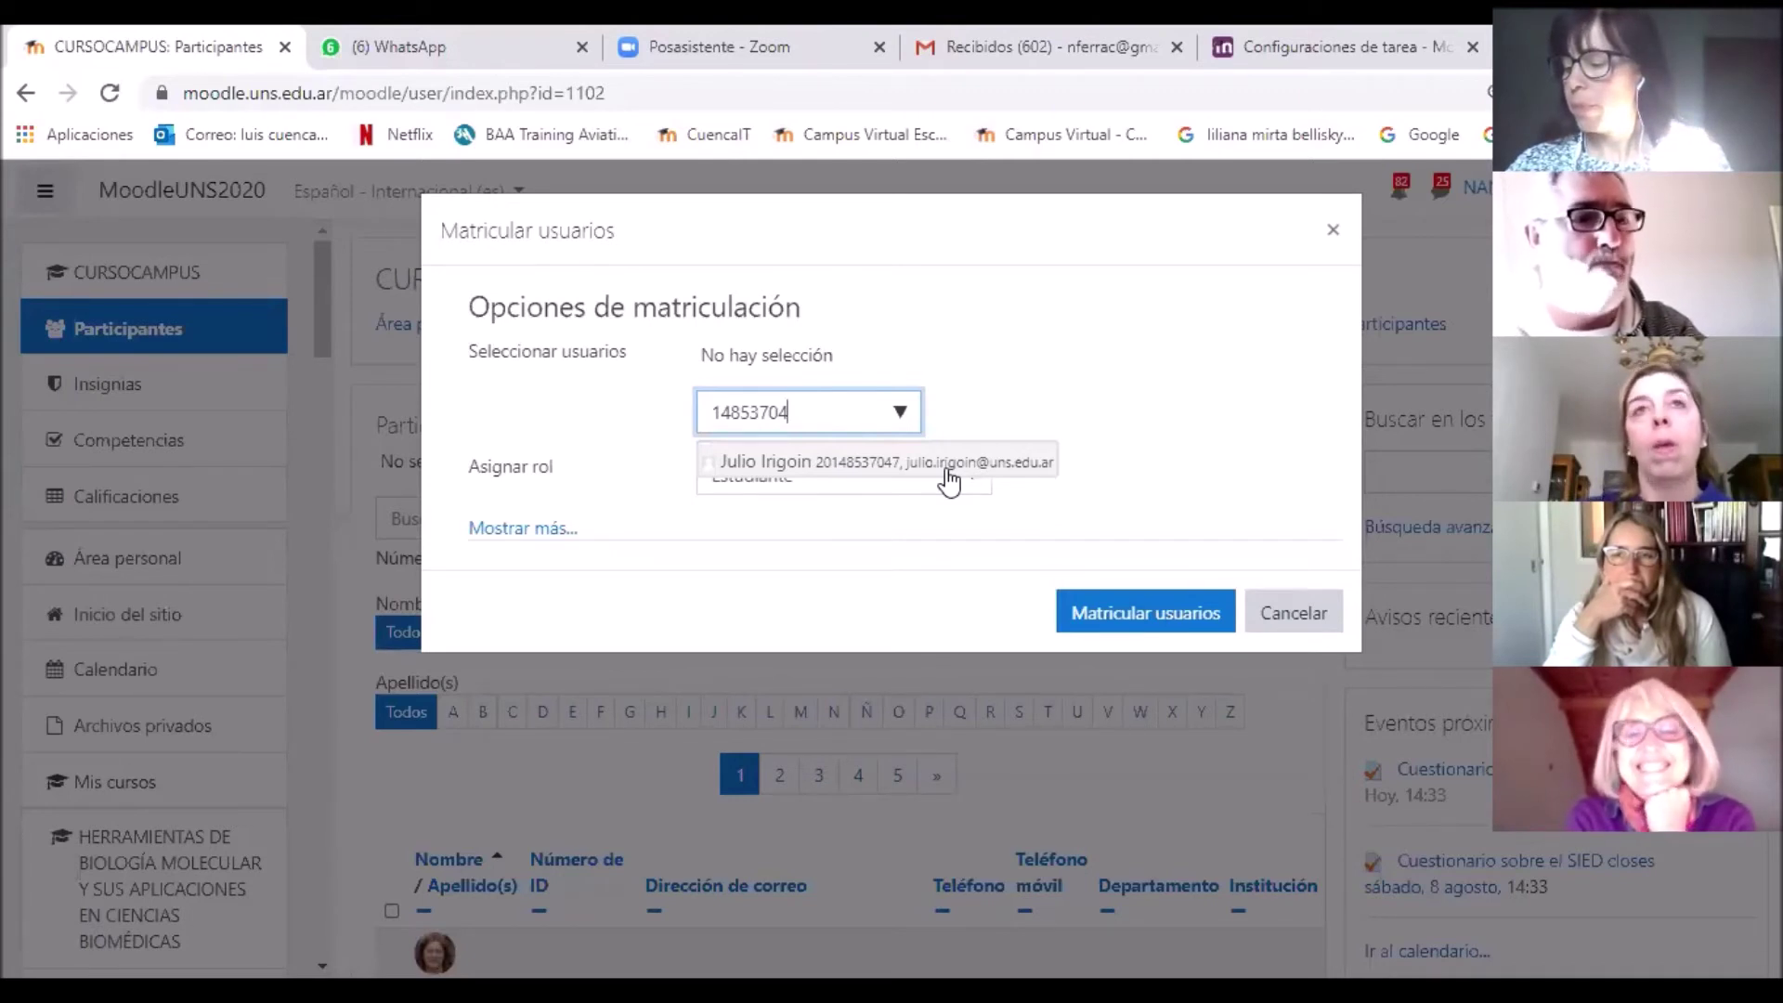
Step: Find a student by ID number, select them for enrolment, and clear the search box
click(947, 481)
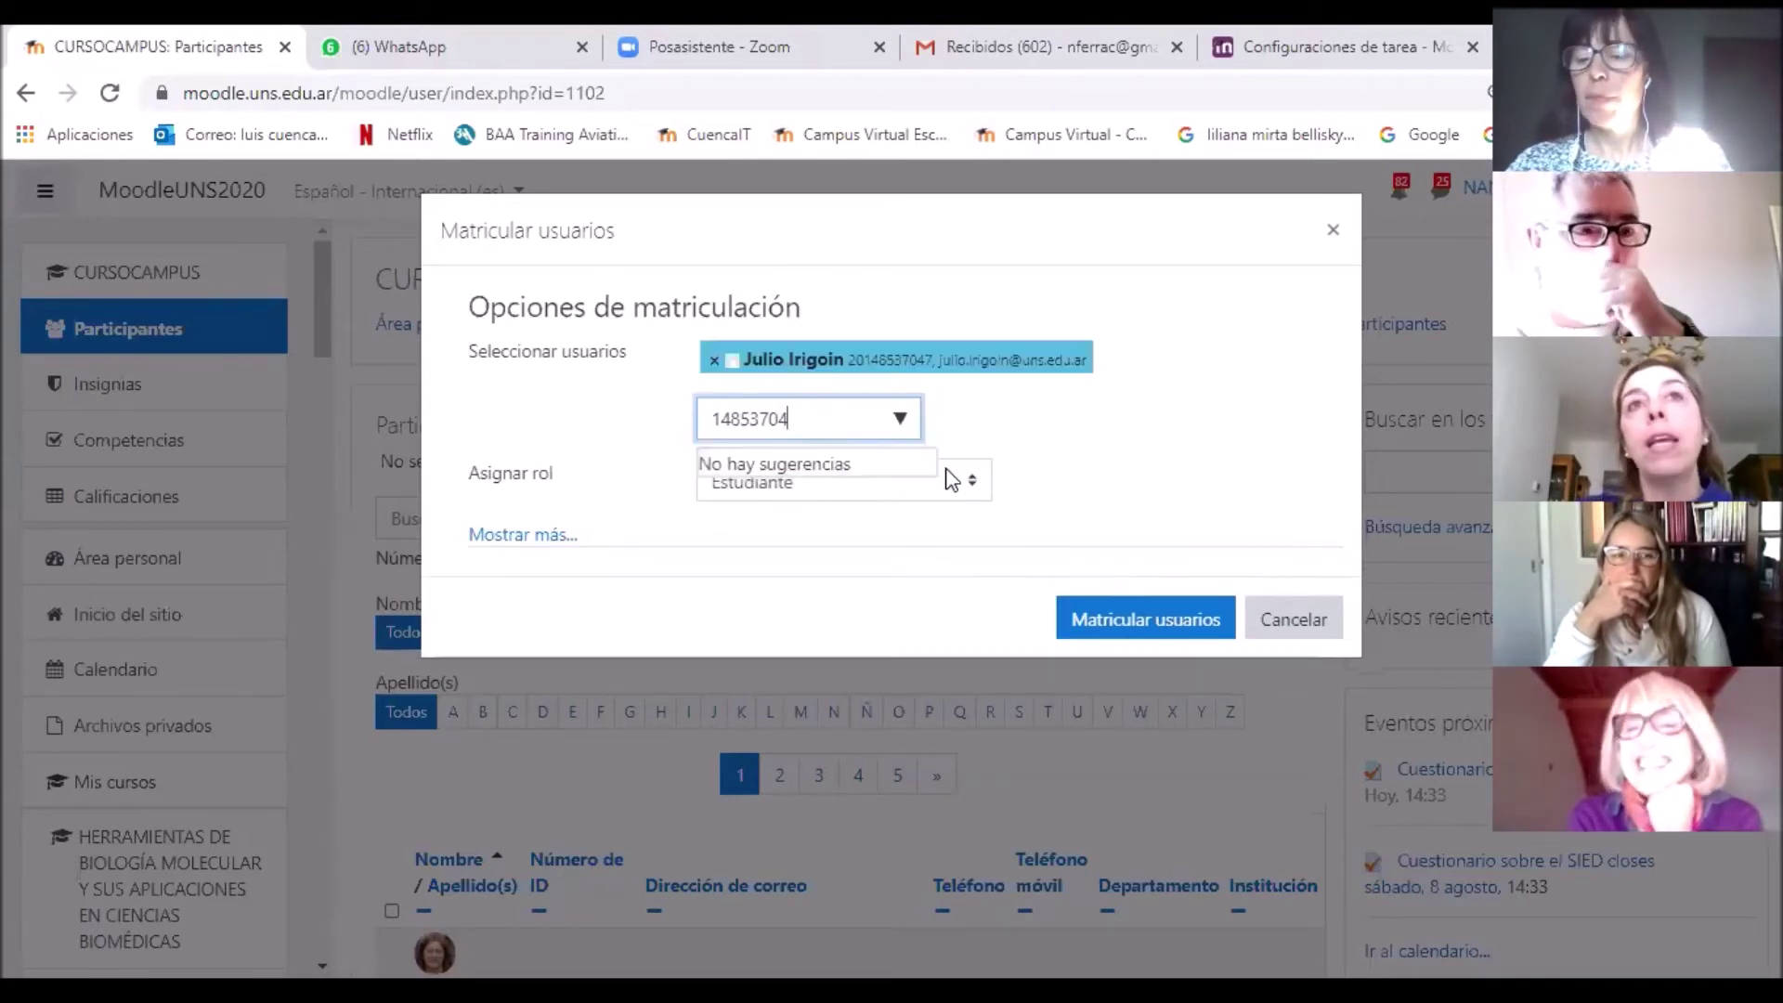
click(1122, 455)
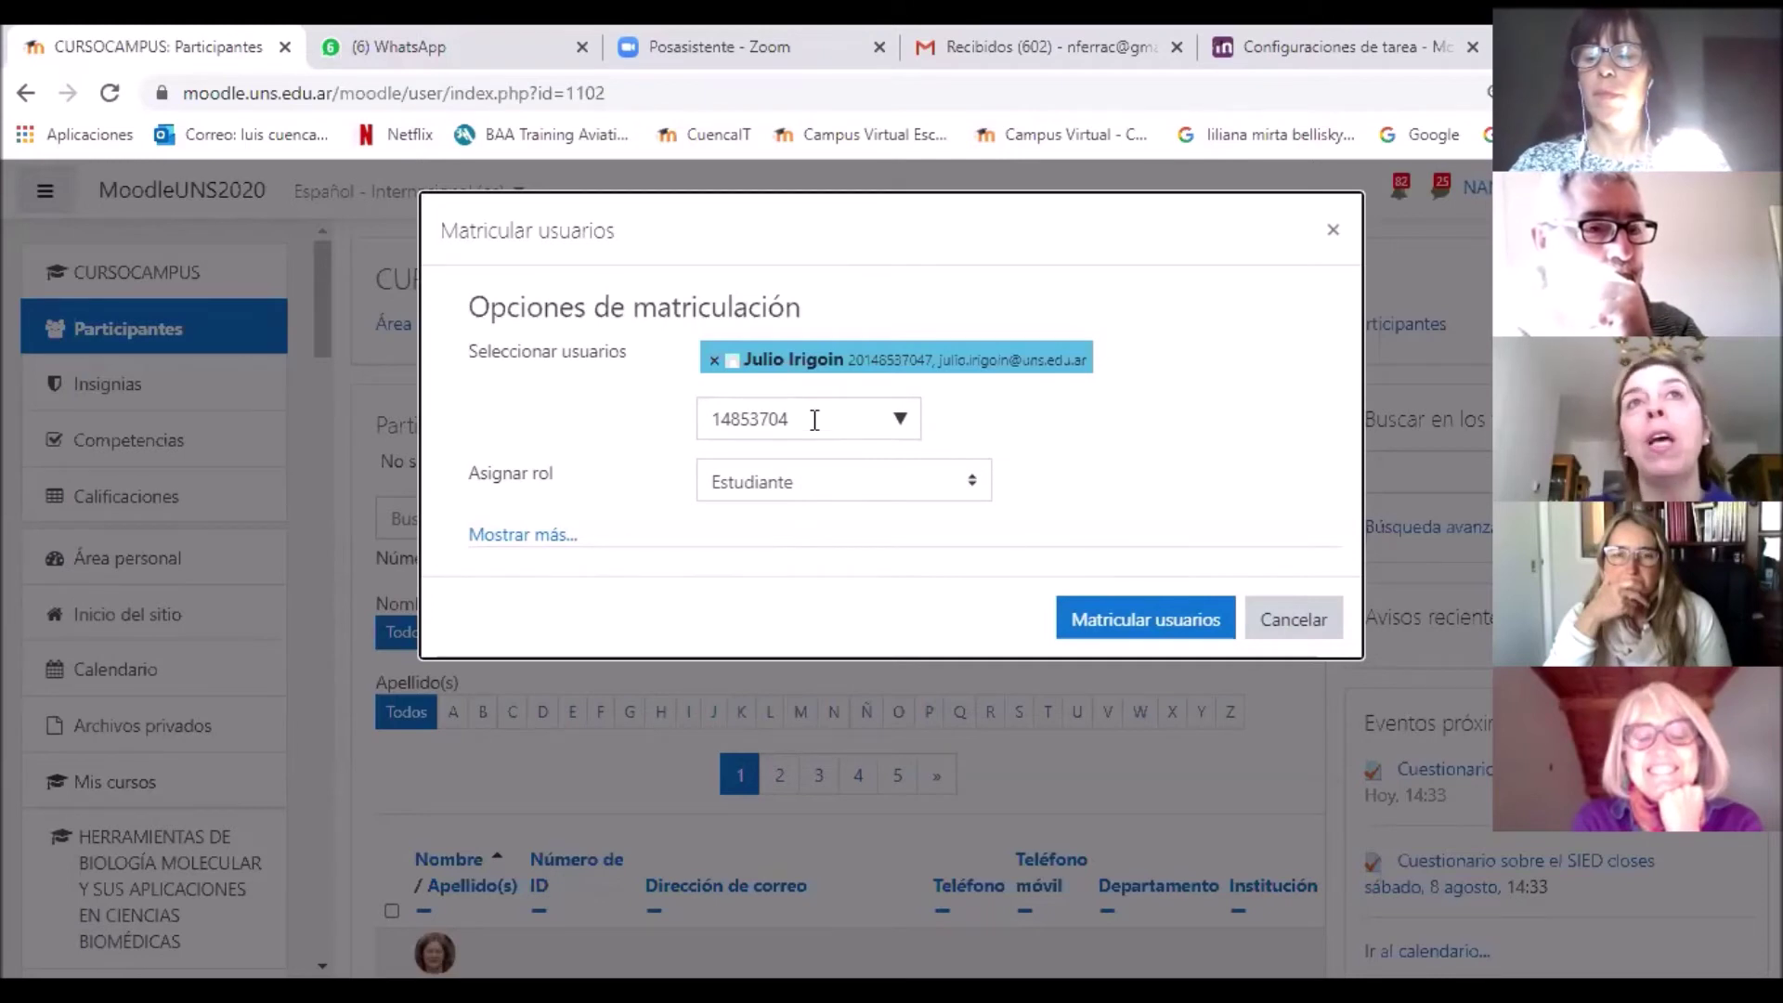
drag(791, 420, 698, 422)
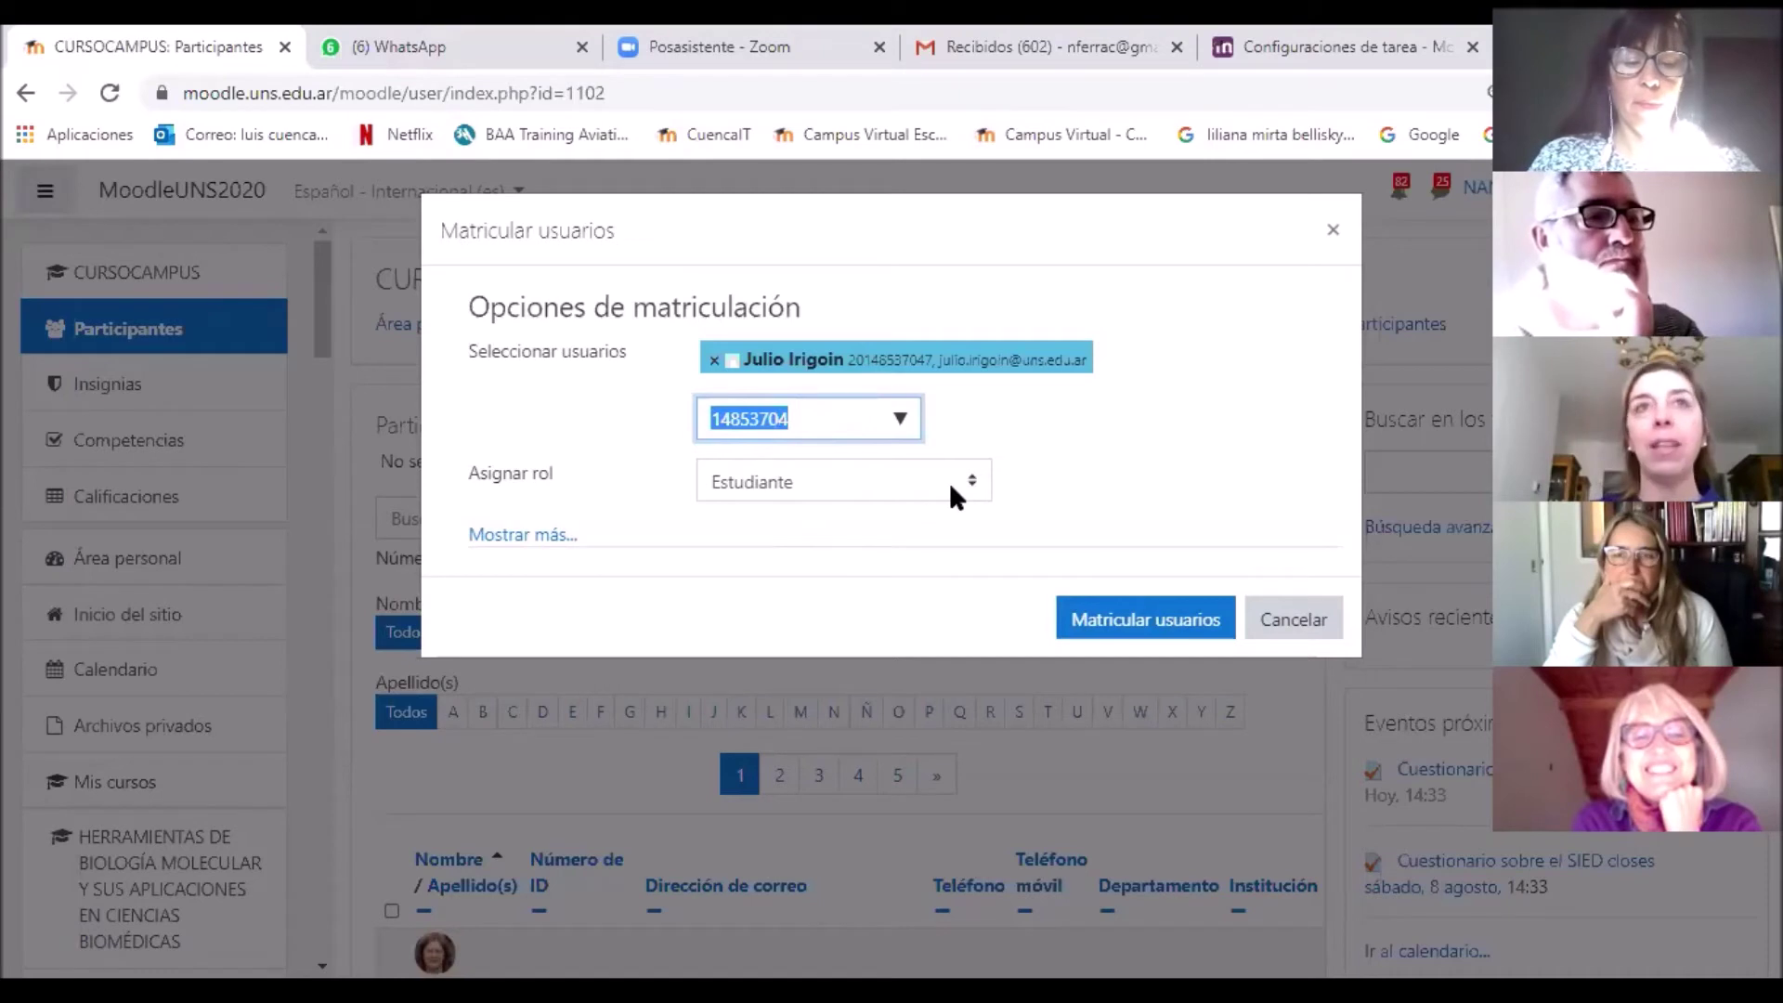
key(BackSpace)
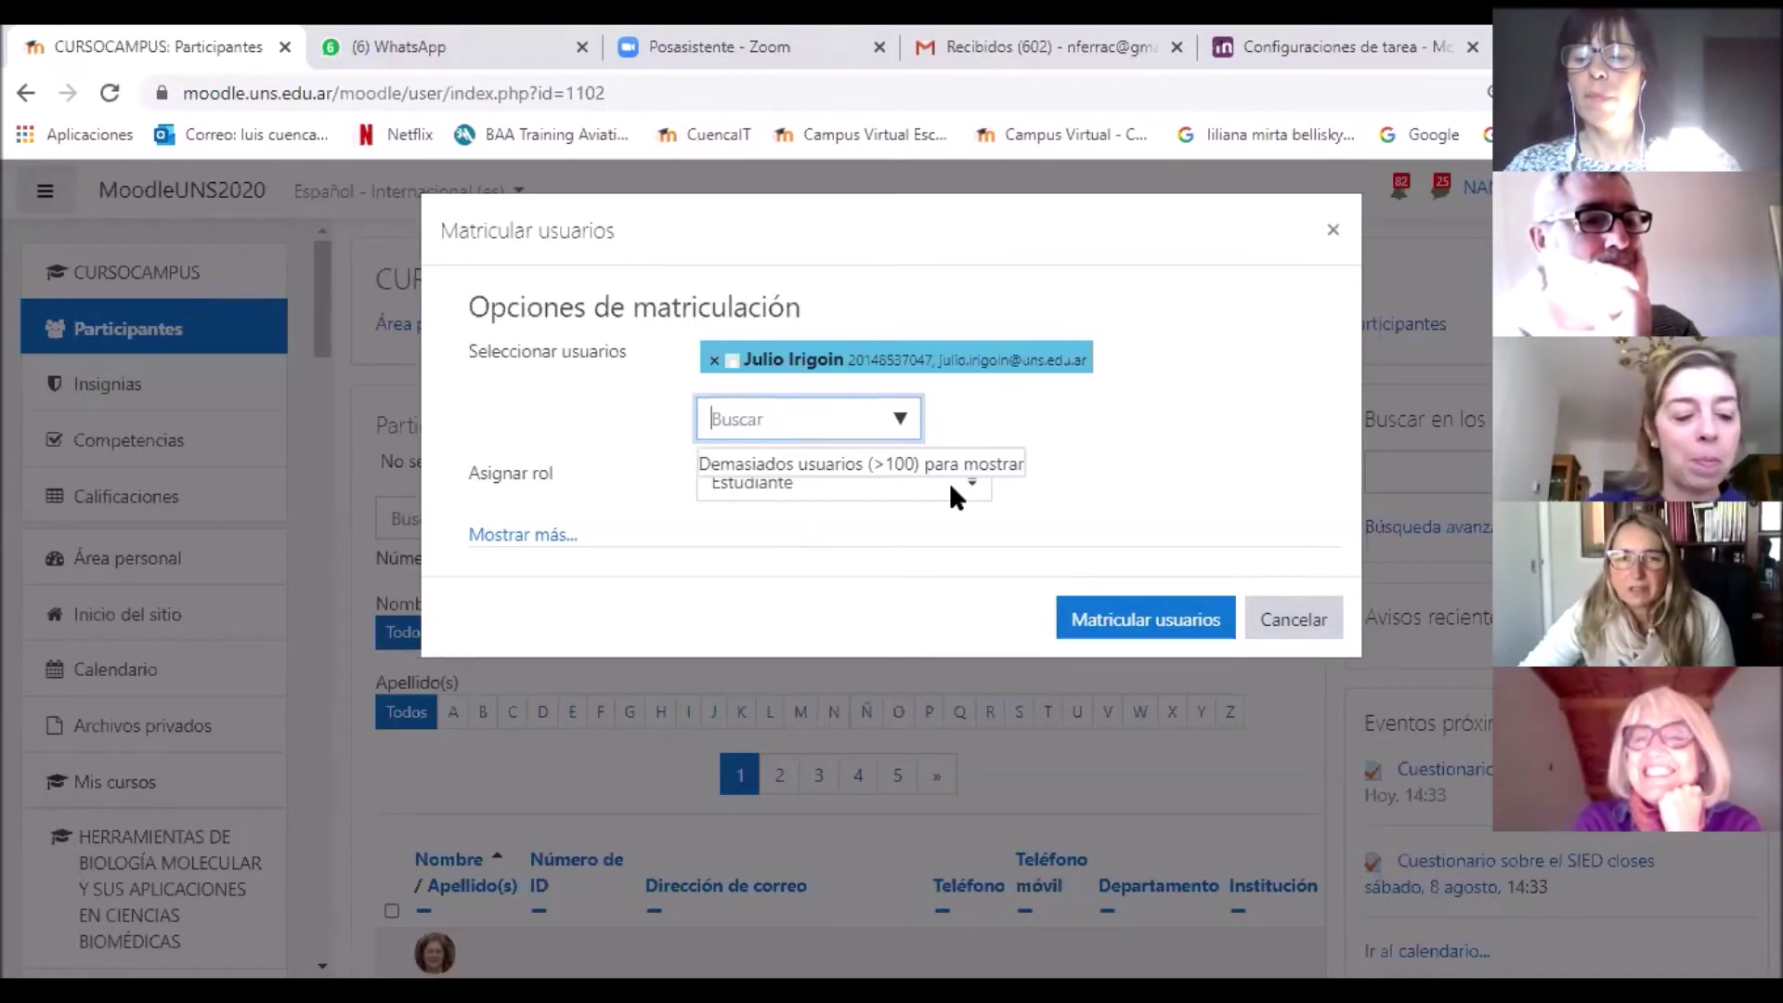
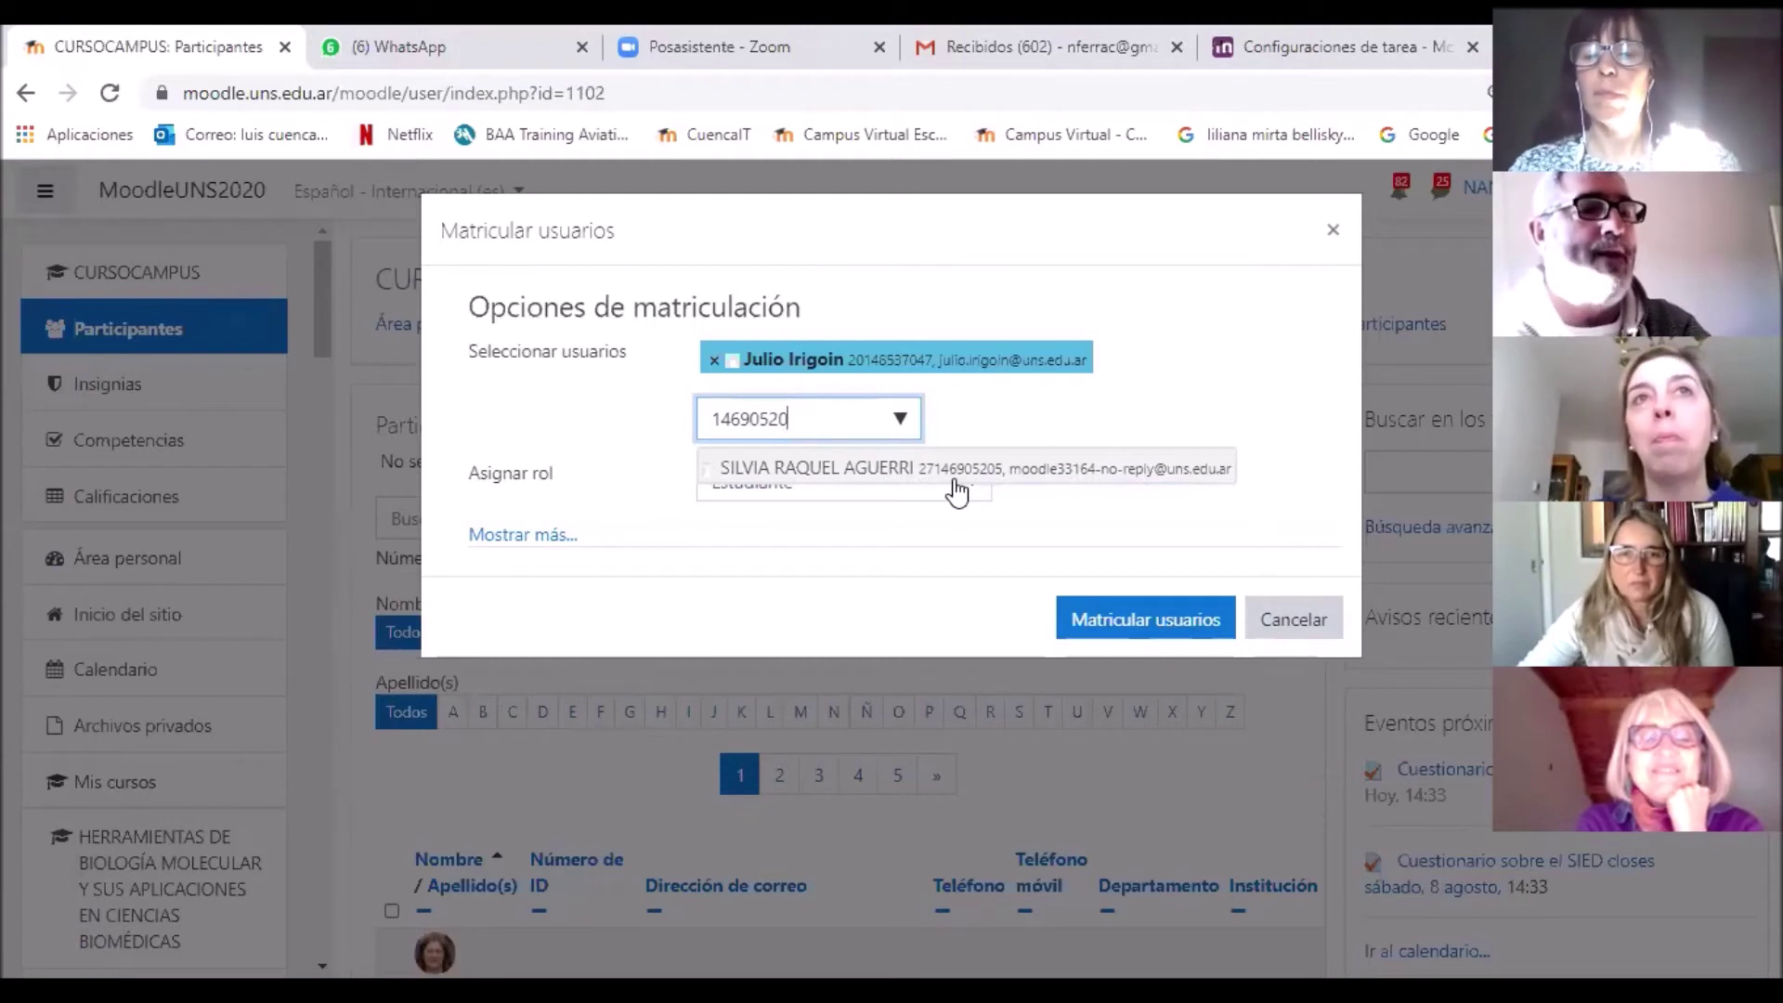
Step: Add the second and third students to the enrolment selection by searching their ID numbers
click(957, 489)
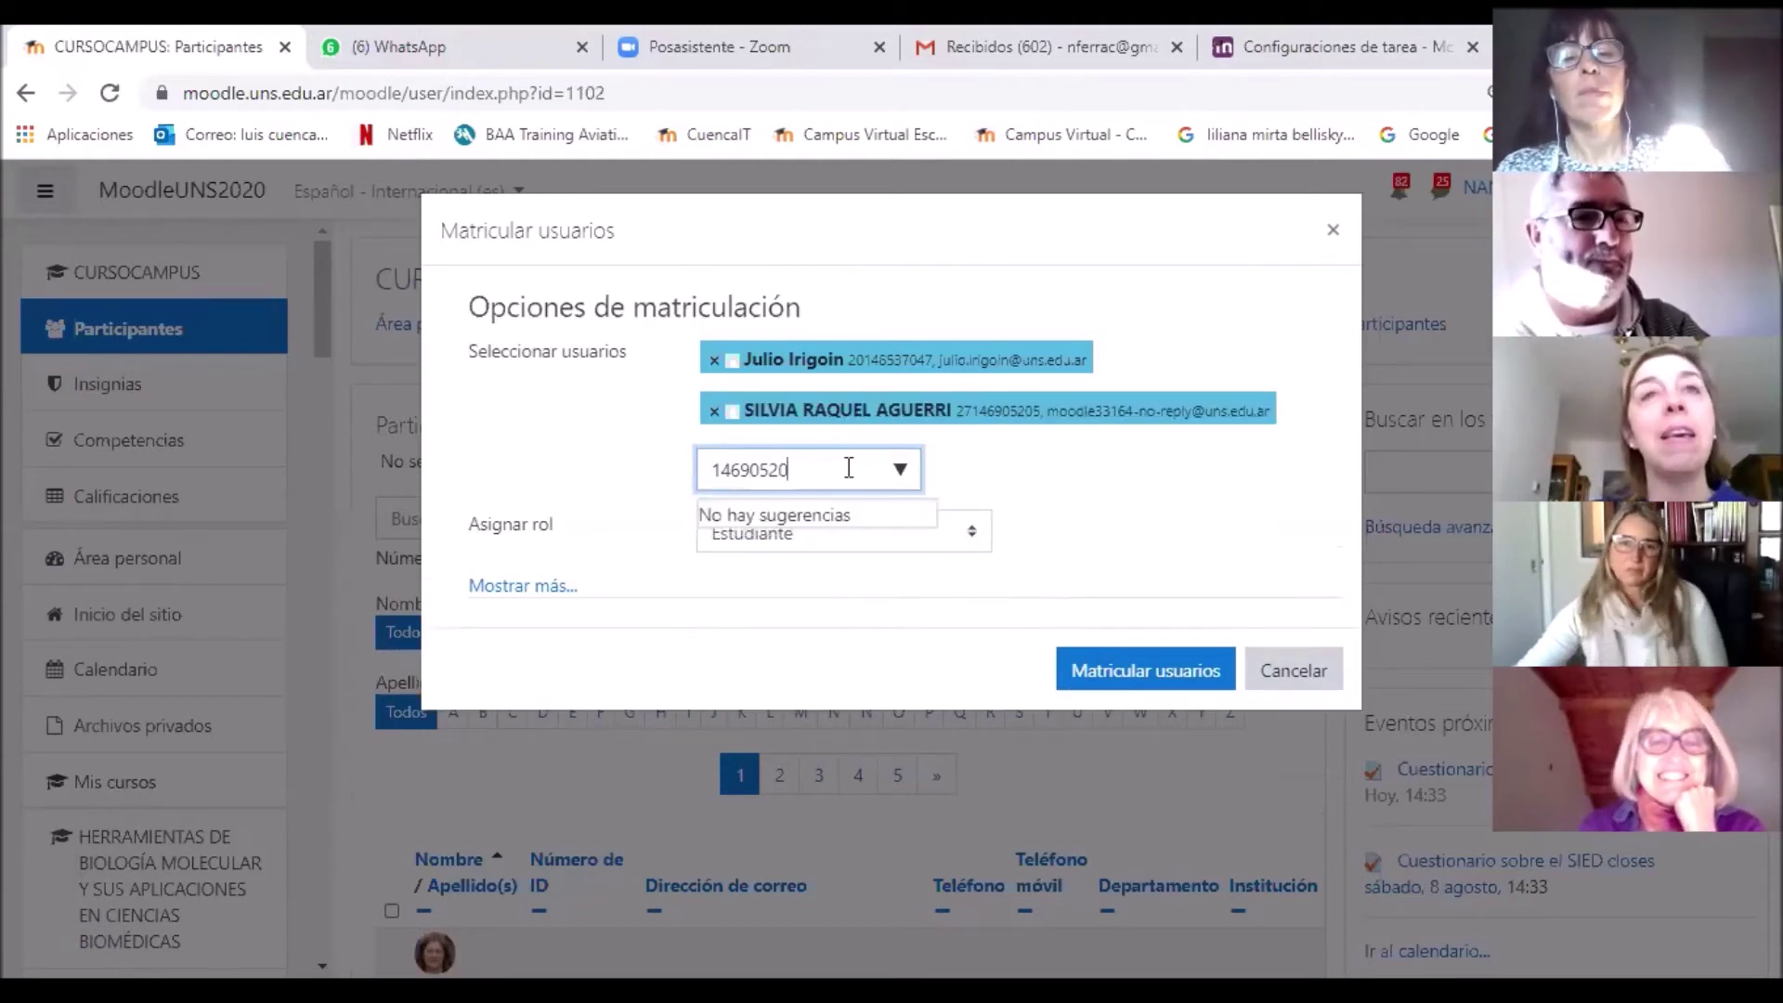
drag(840, 466, 705, 466)
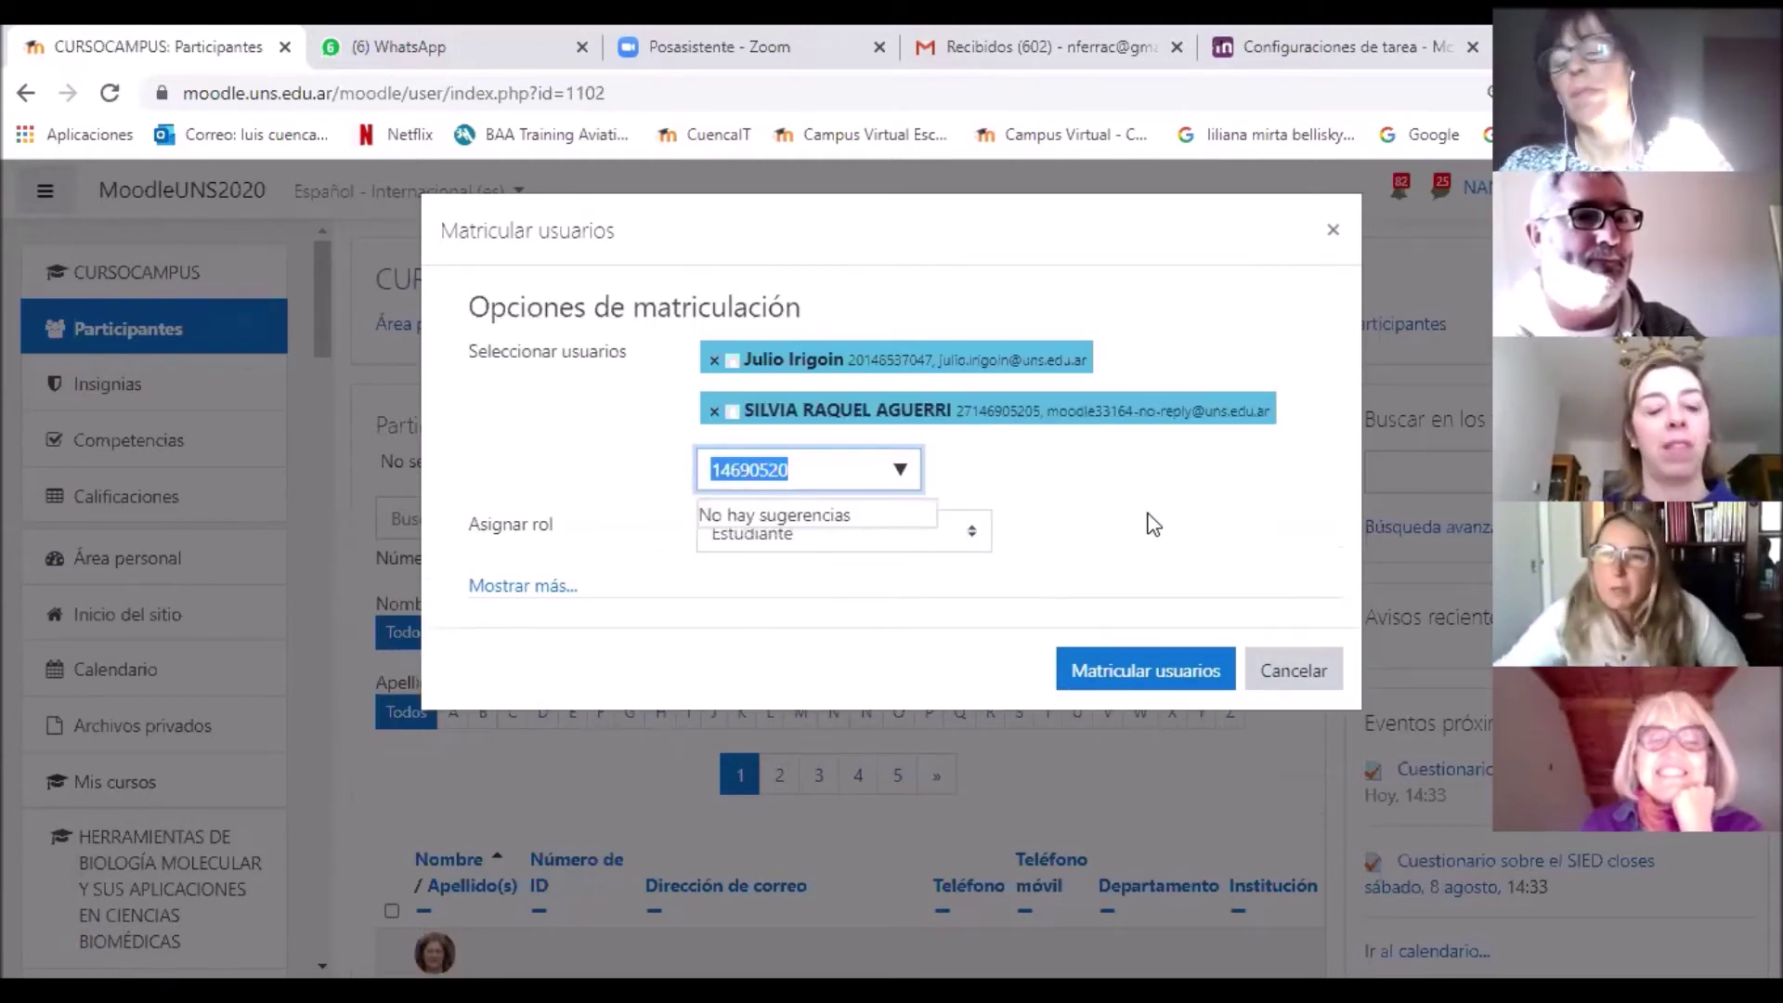
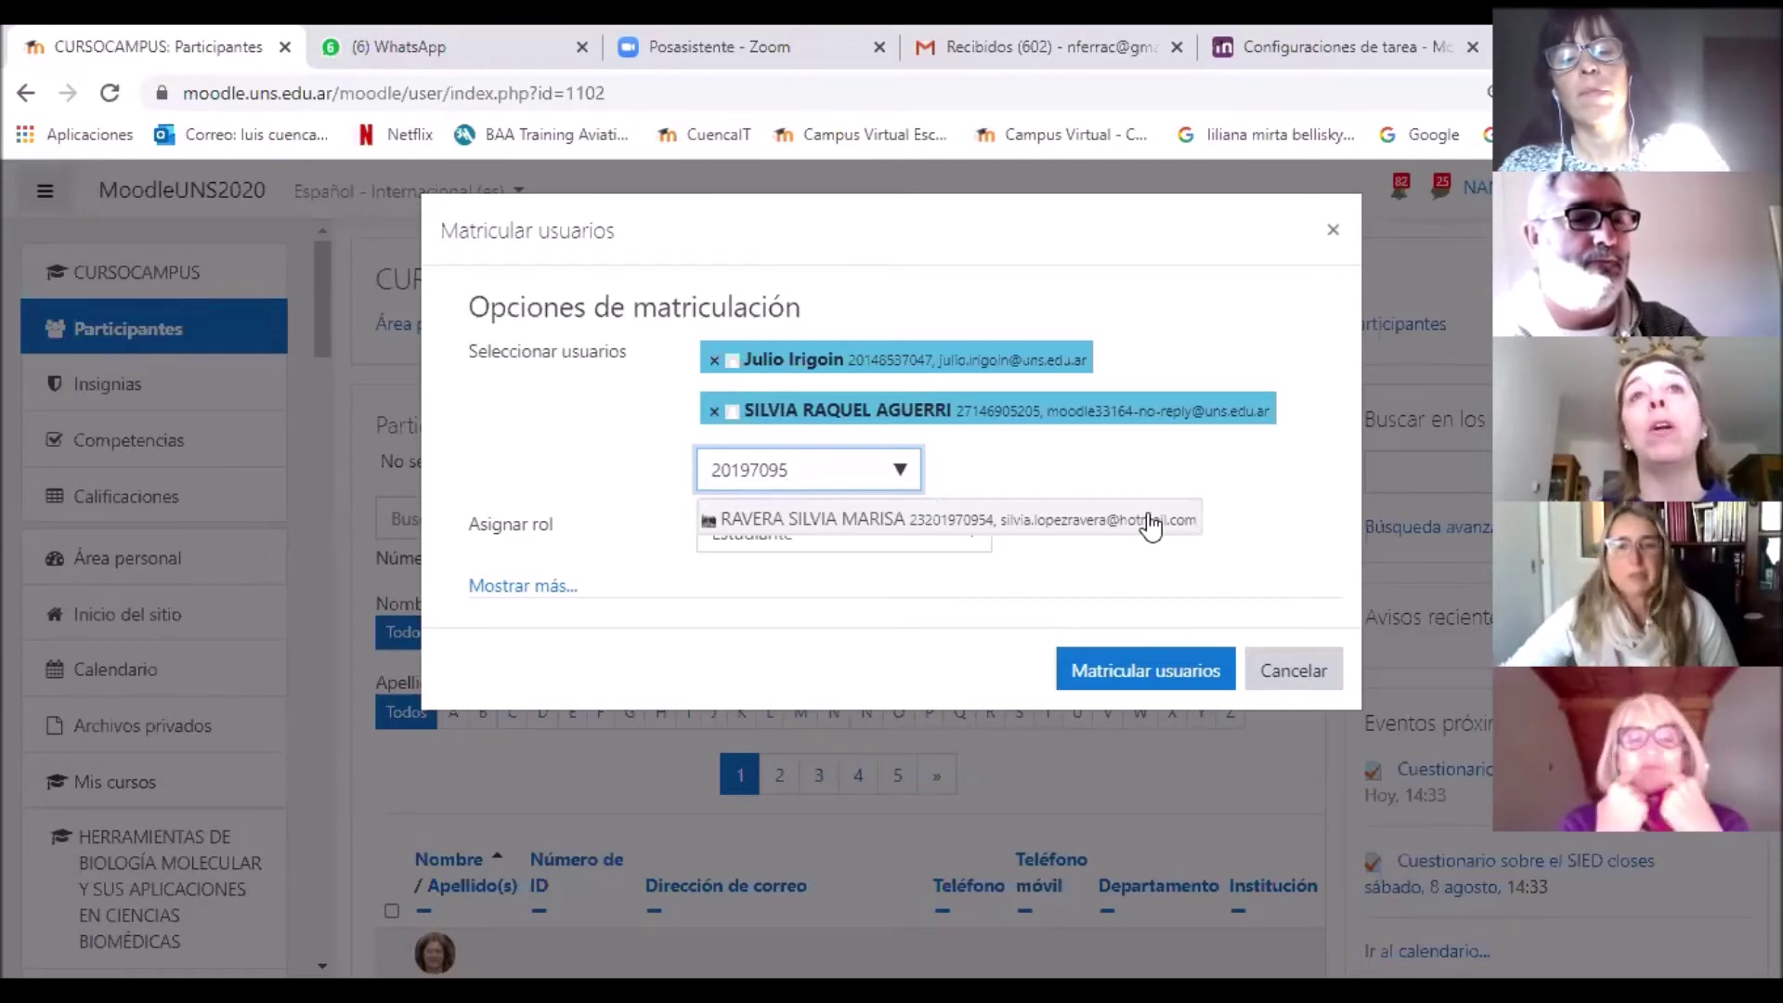
click(1152, 526)
click(1184, 560)
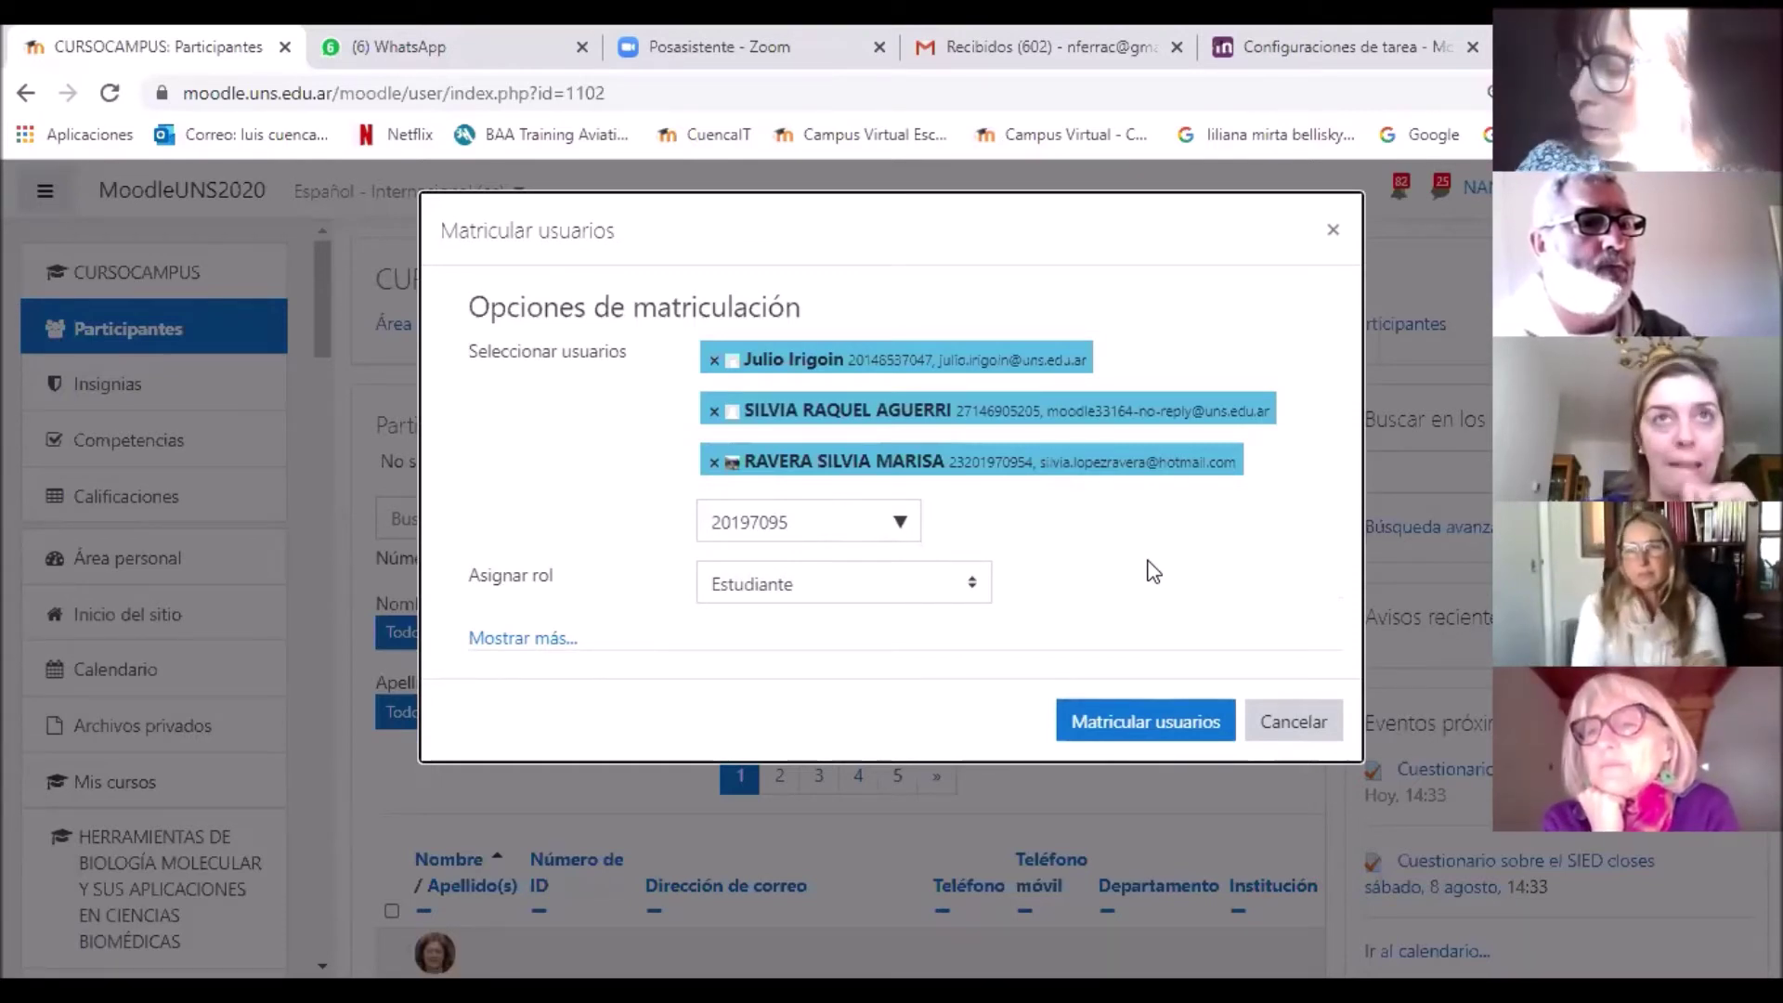
Step: Add a fourth student by ID number and enrol all selected users as Estudiante
double_click(796, 521)
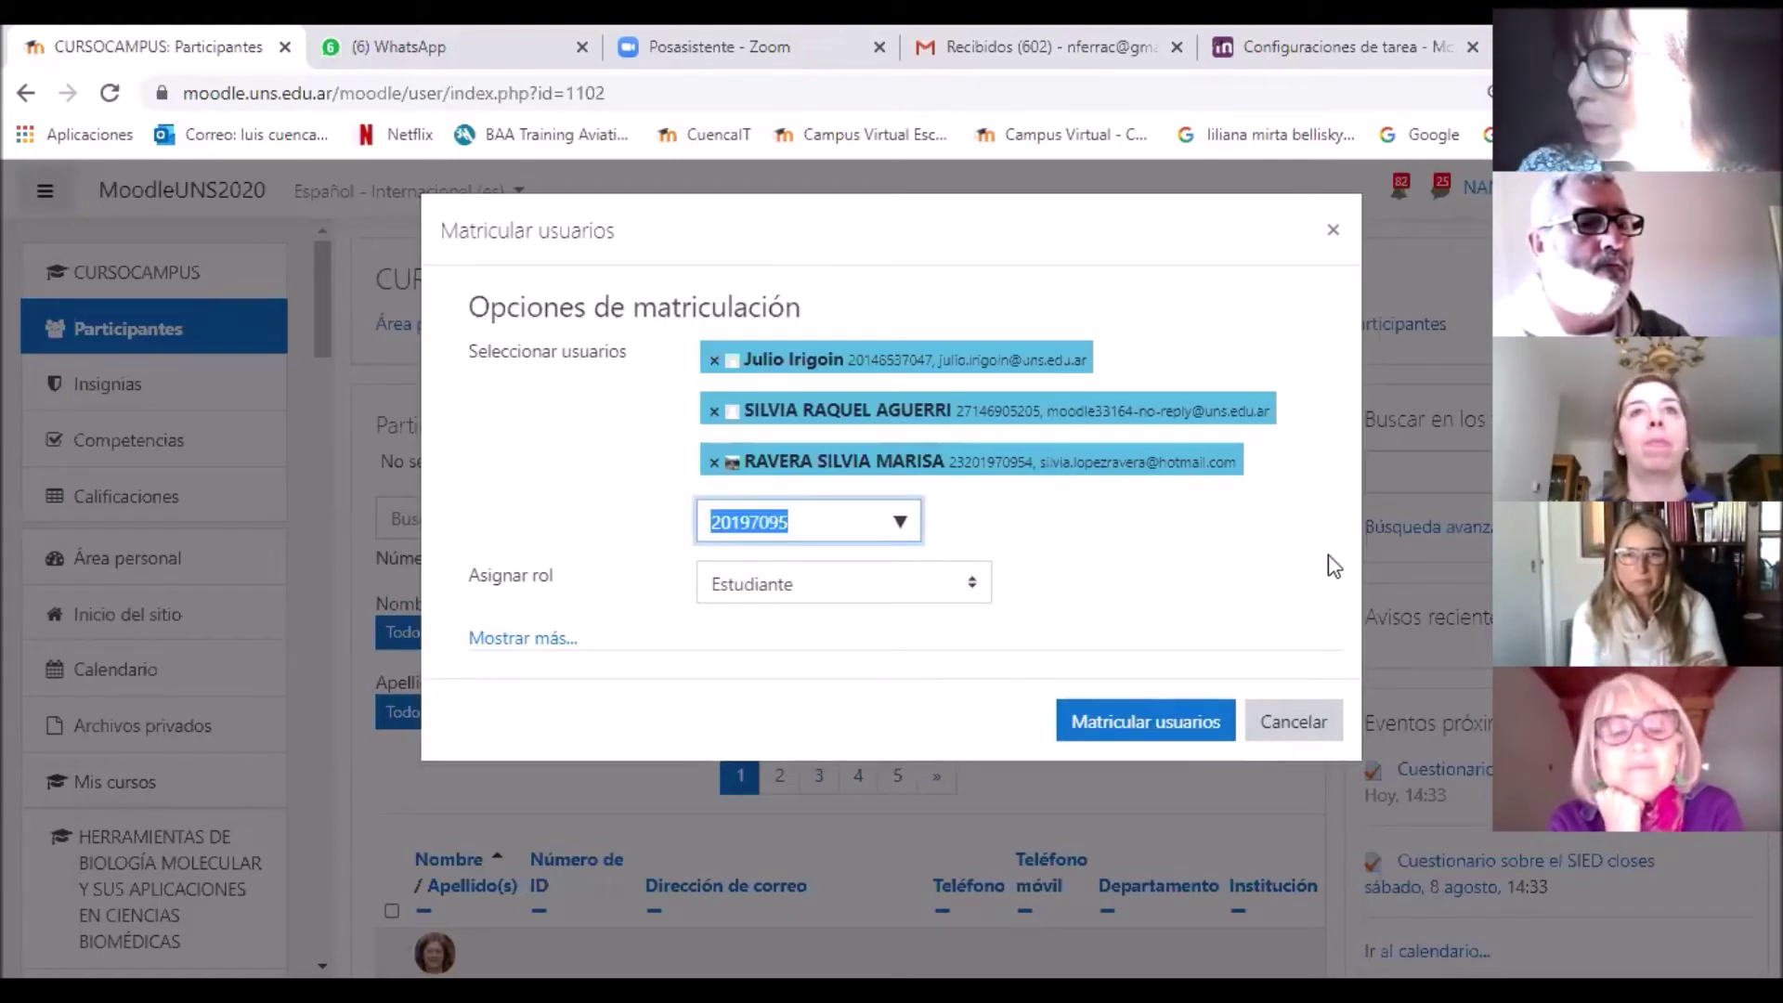
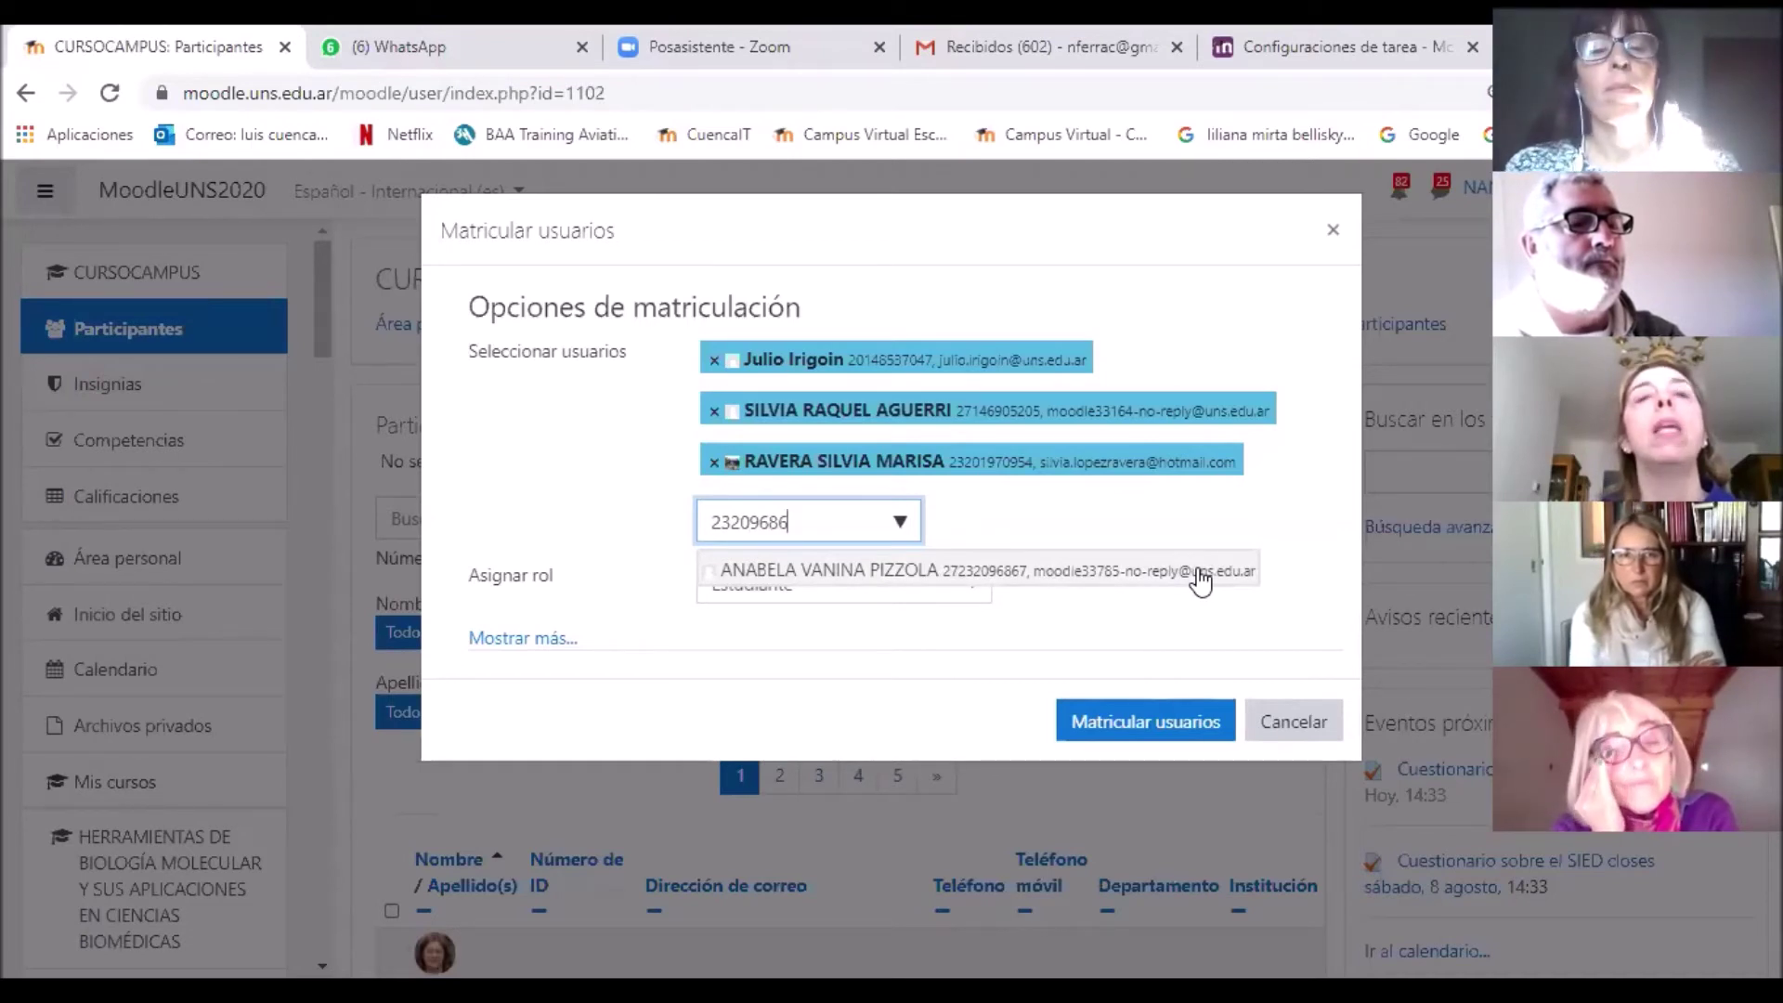
click(1201, 576)
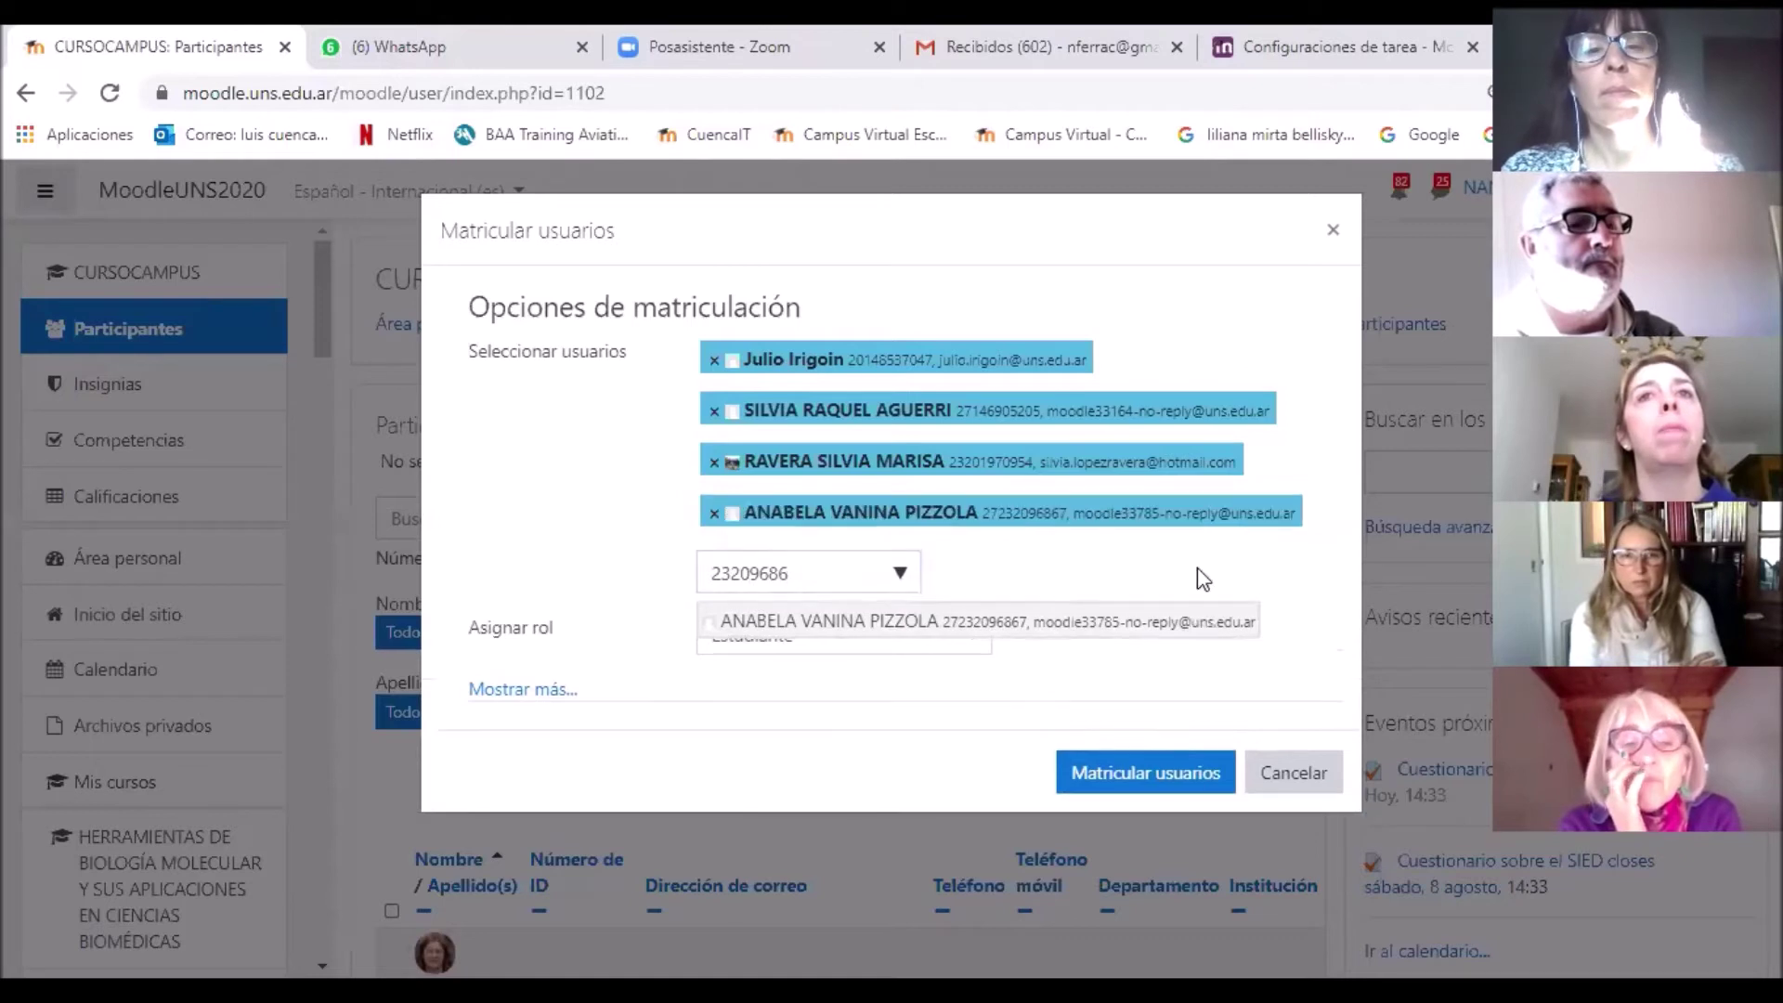
double_click(762, 577)
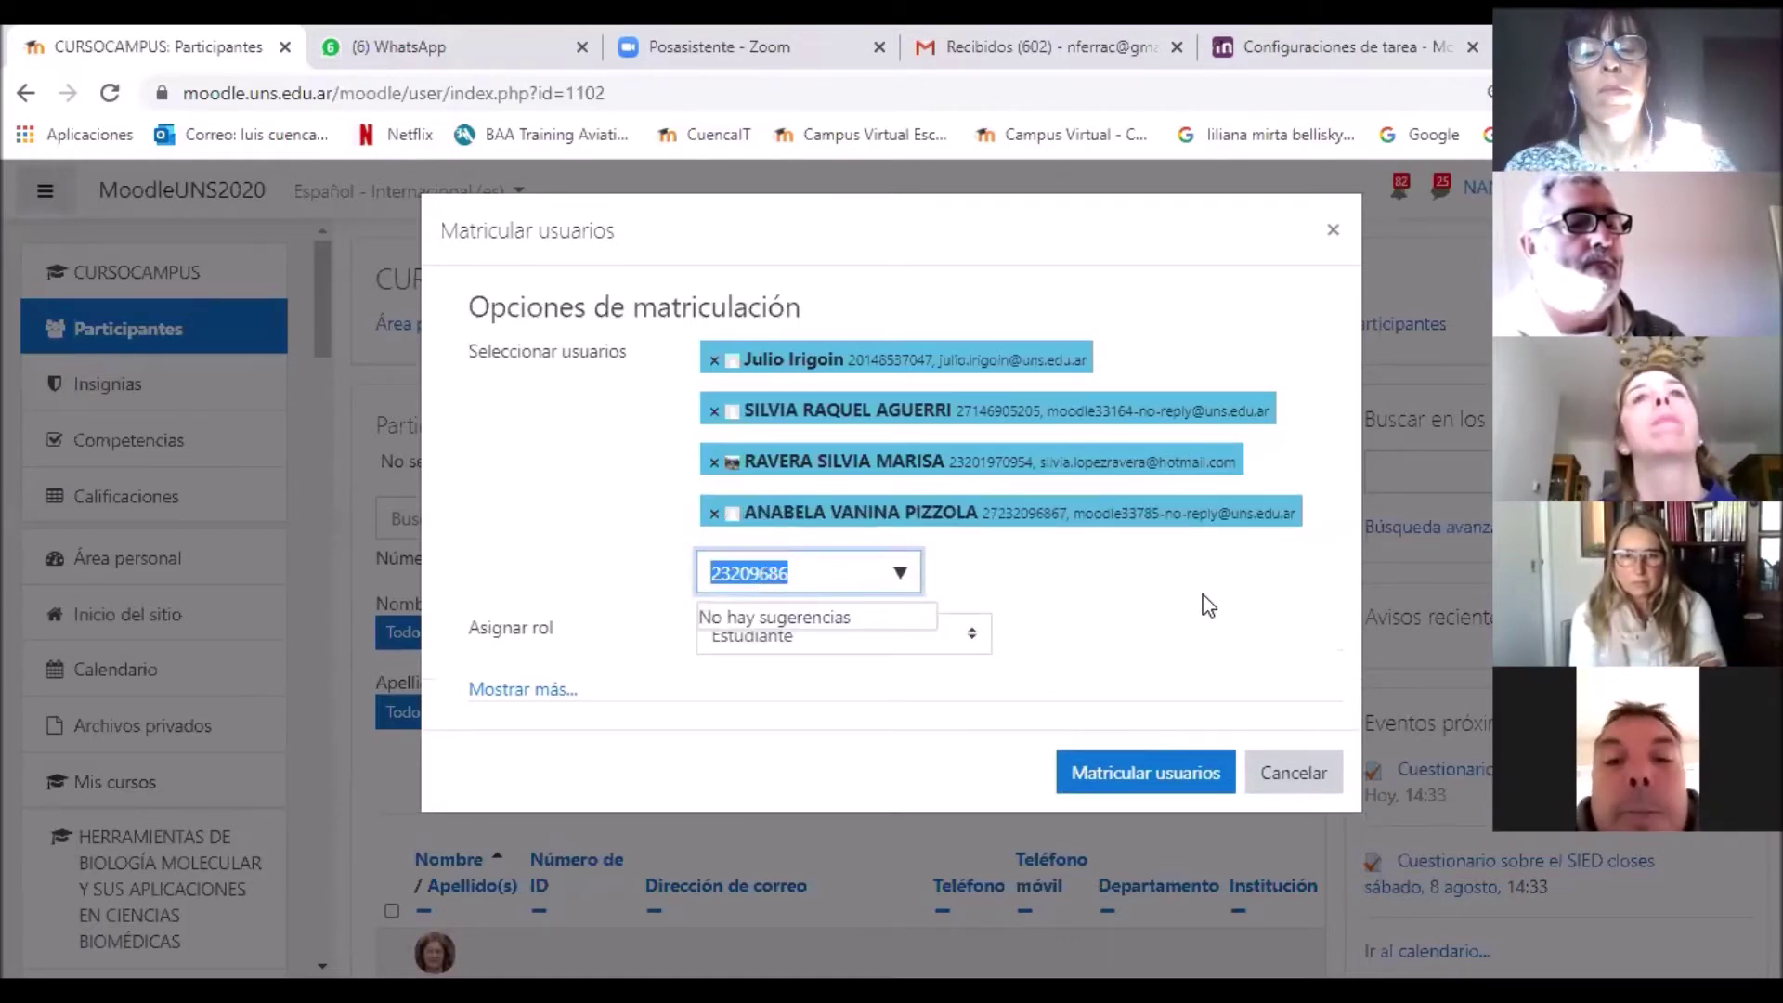
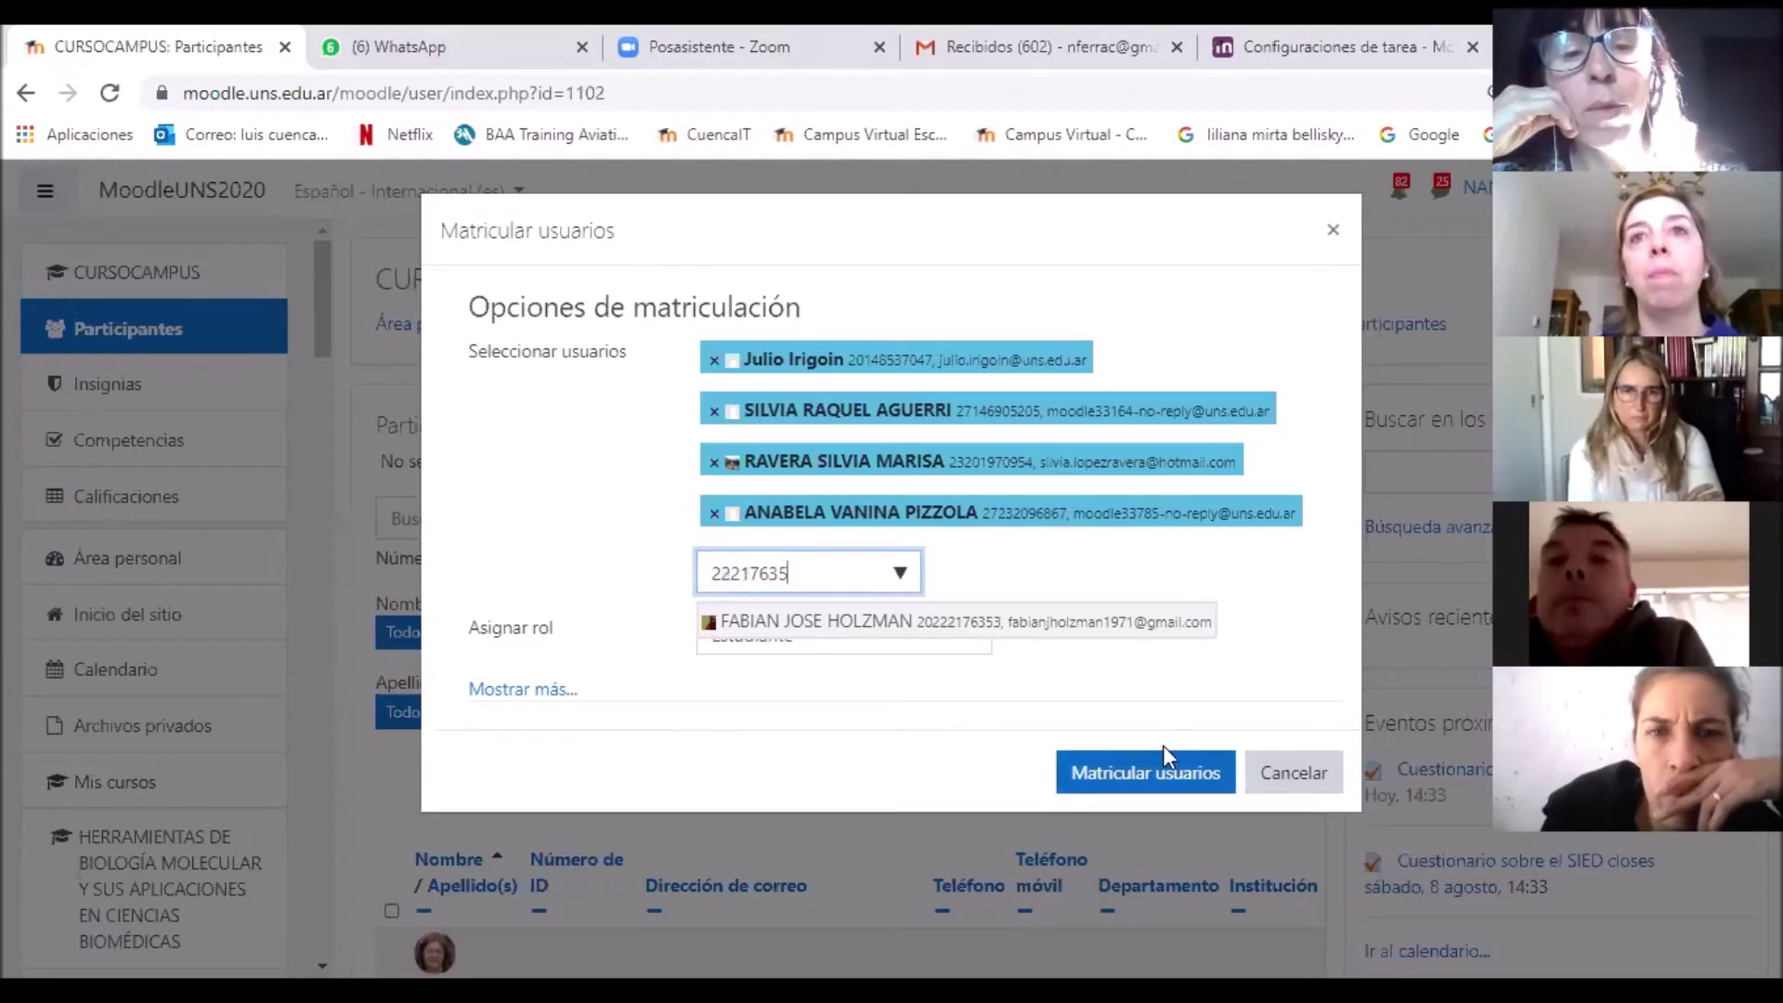
click(1172, 785)
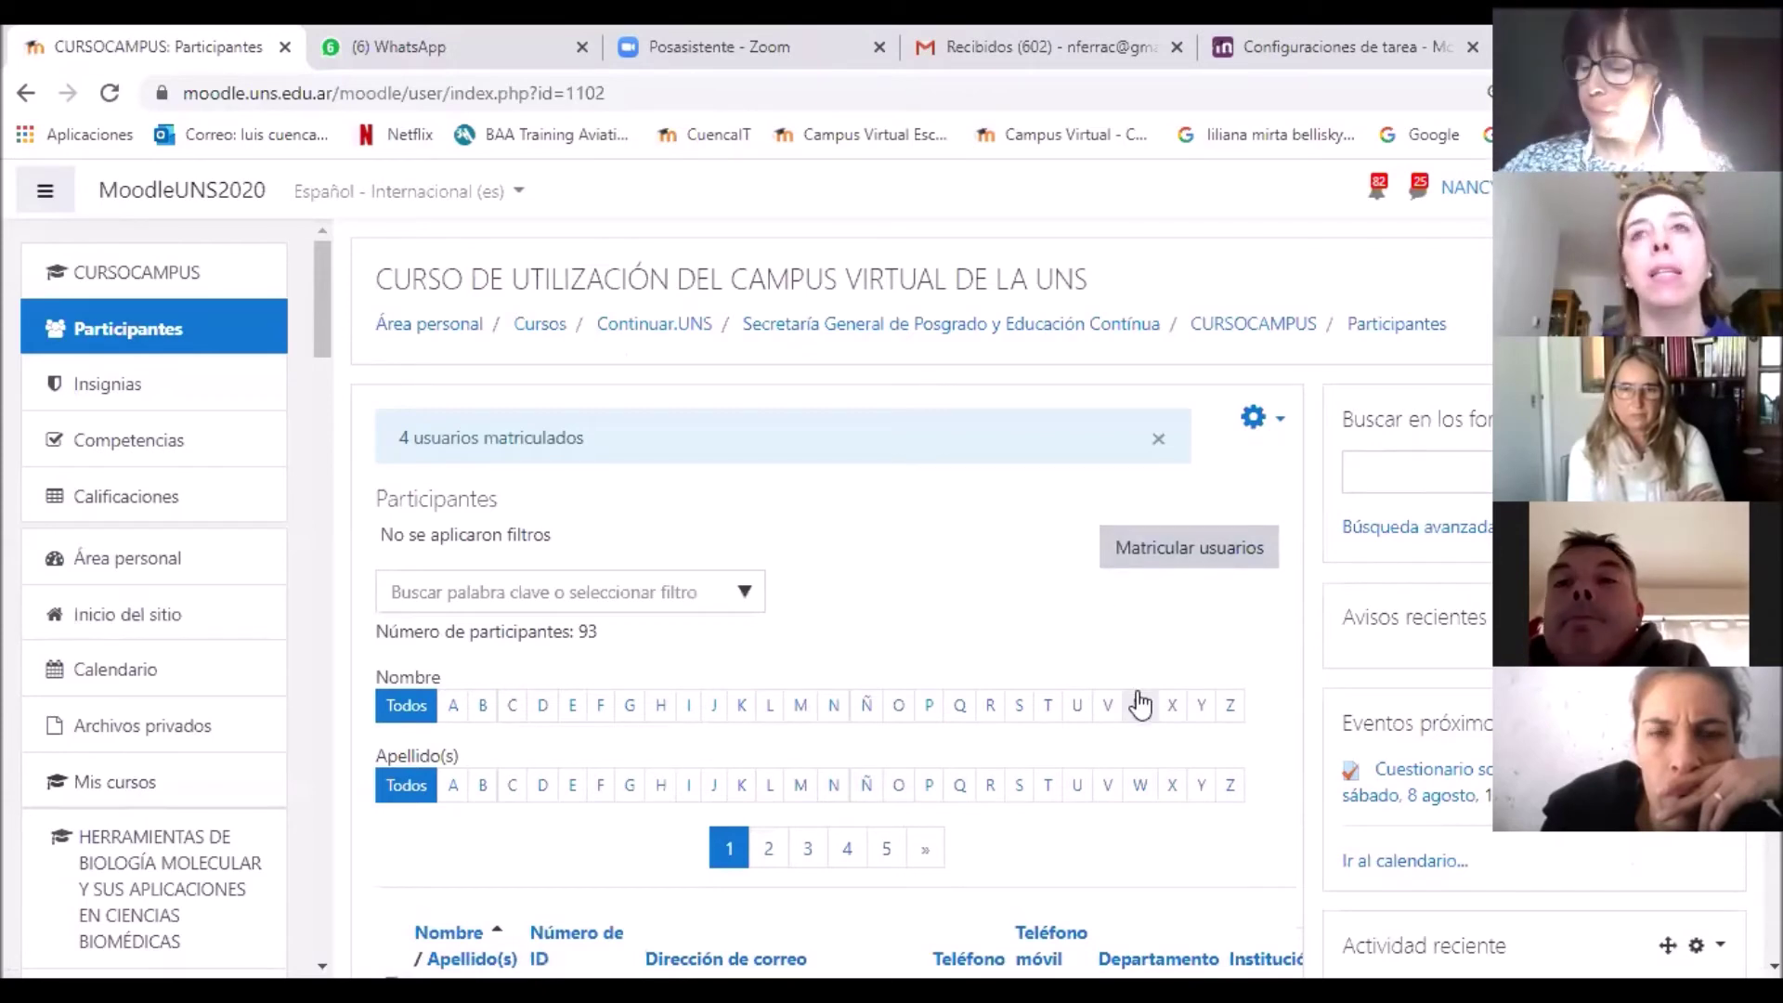
Step: Reopen the Matricular usuarios dialog from the Participantes page
click(1211, 561)
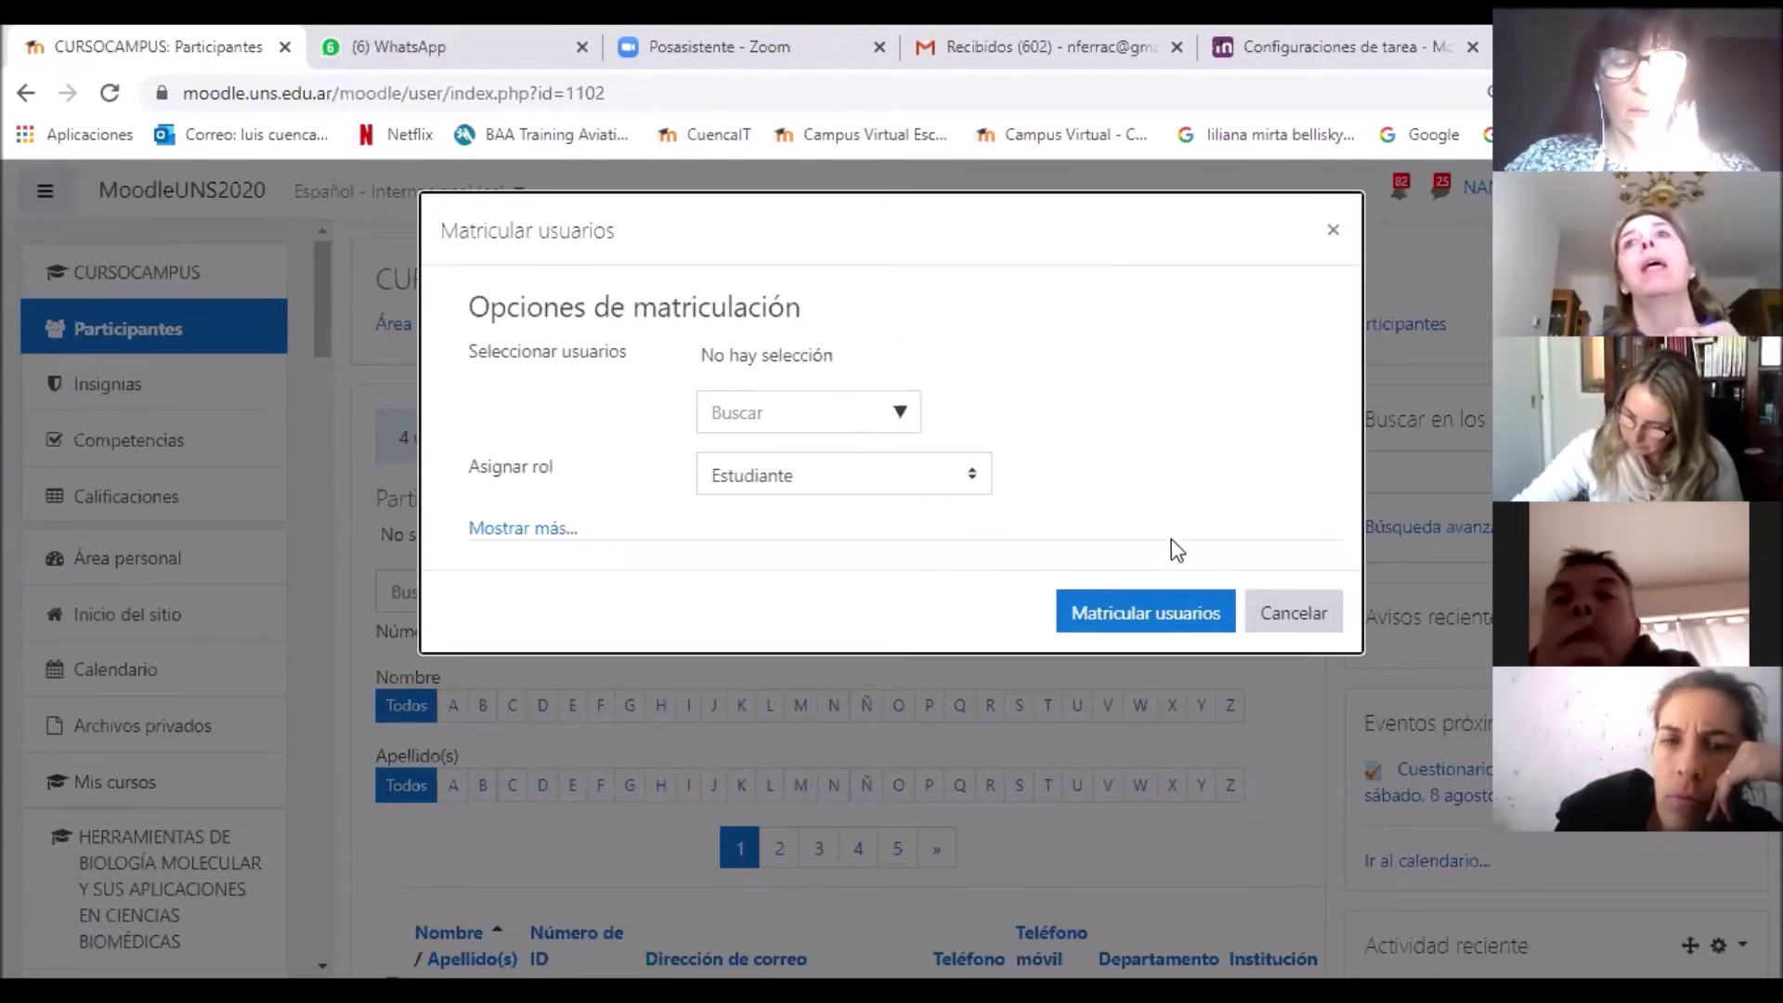
Step: Cancel the enrolment dialog and return to the top of the participants list
click(1273, 620)
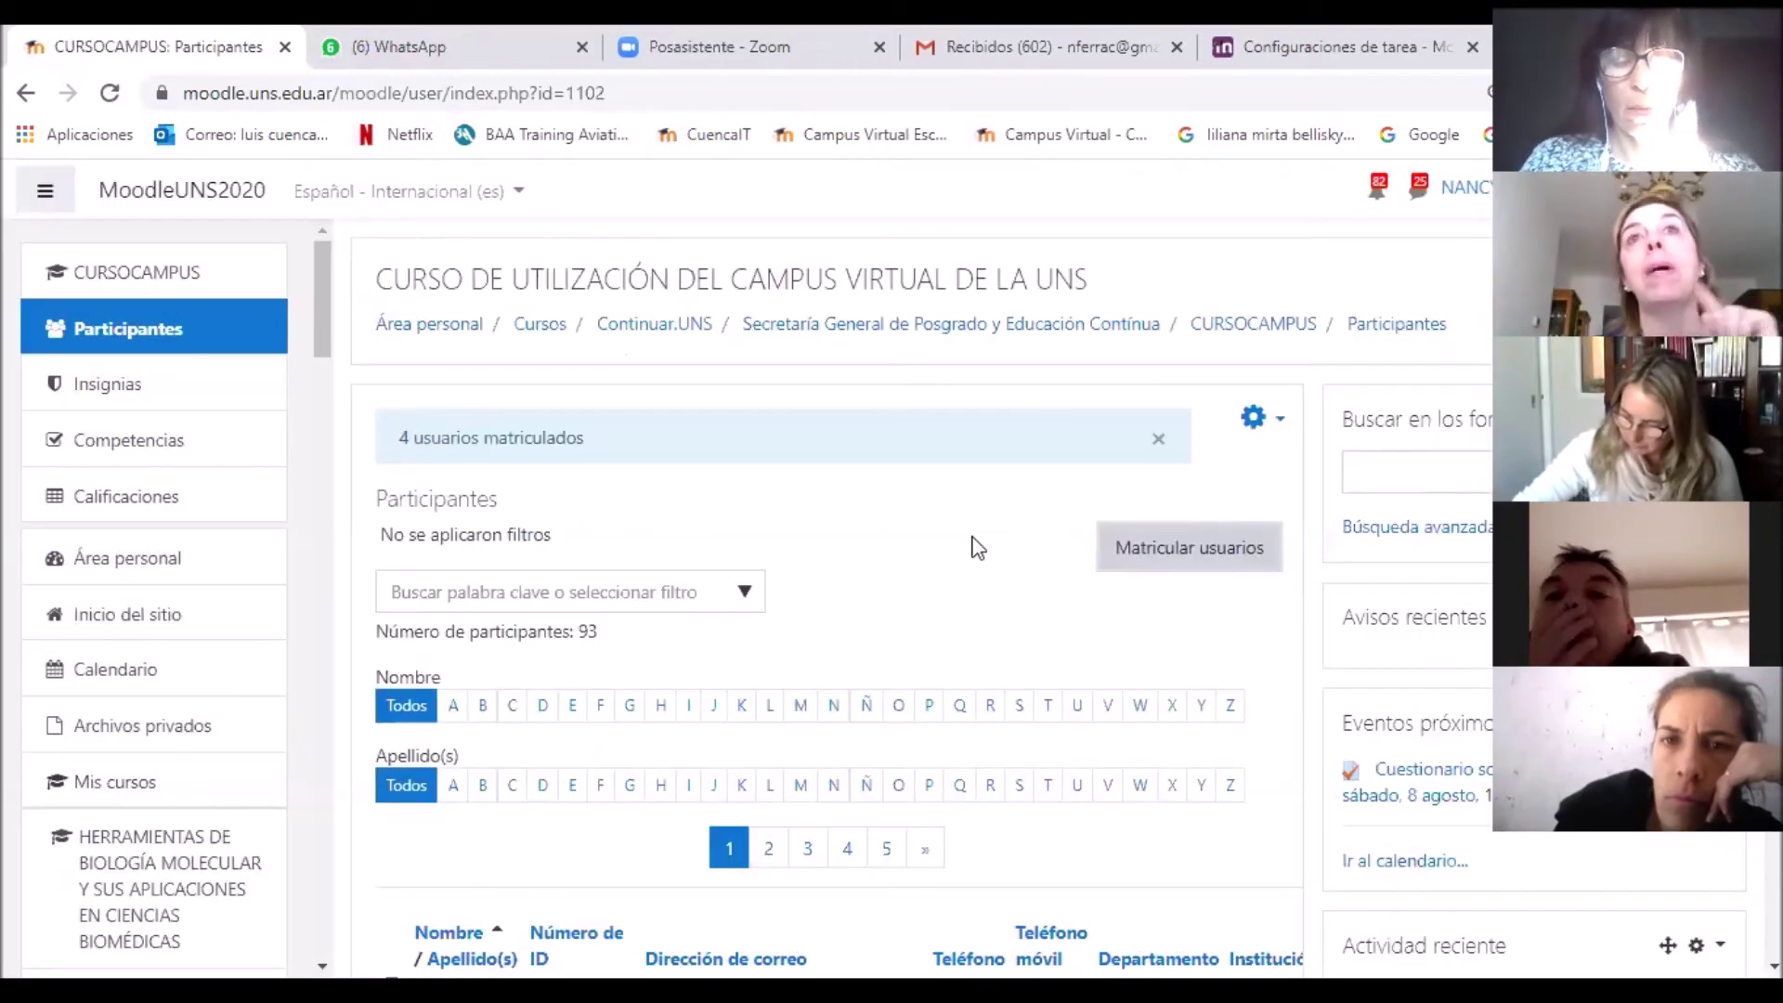
scroll(1059, 613, down, 4)
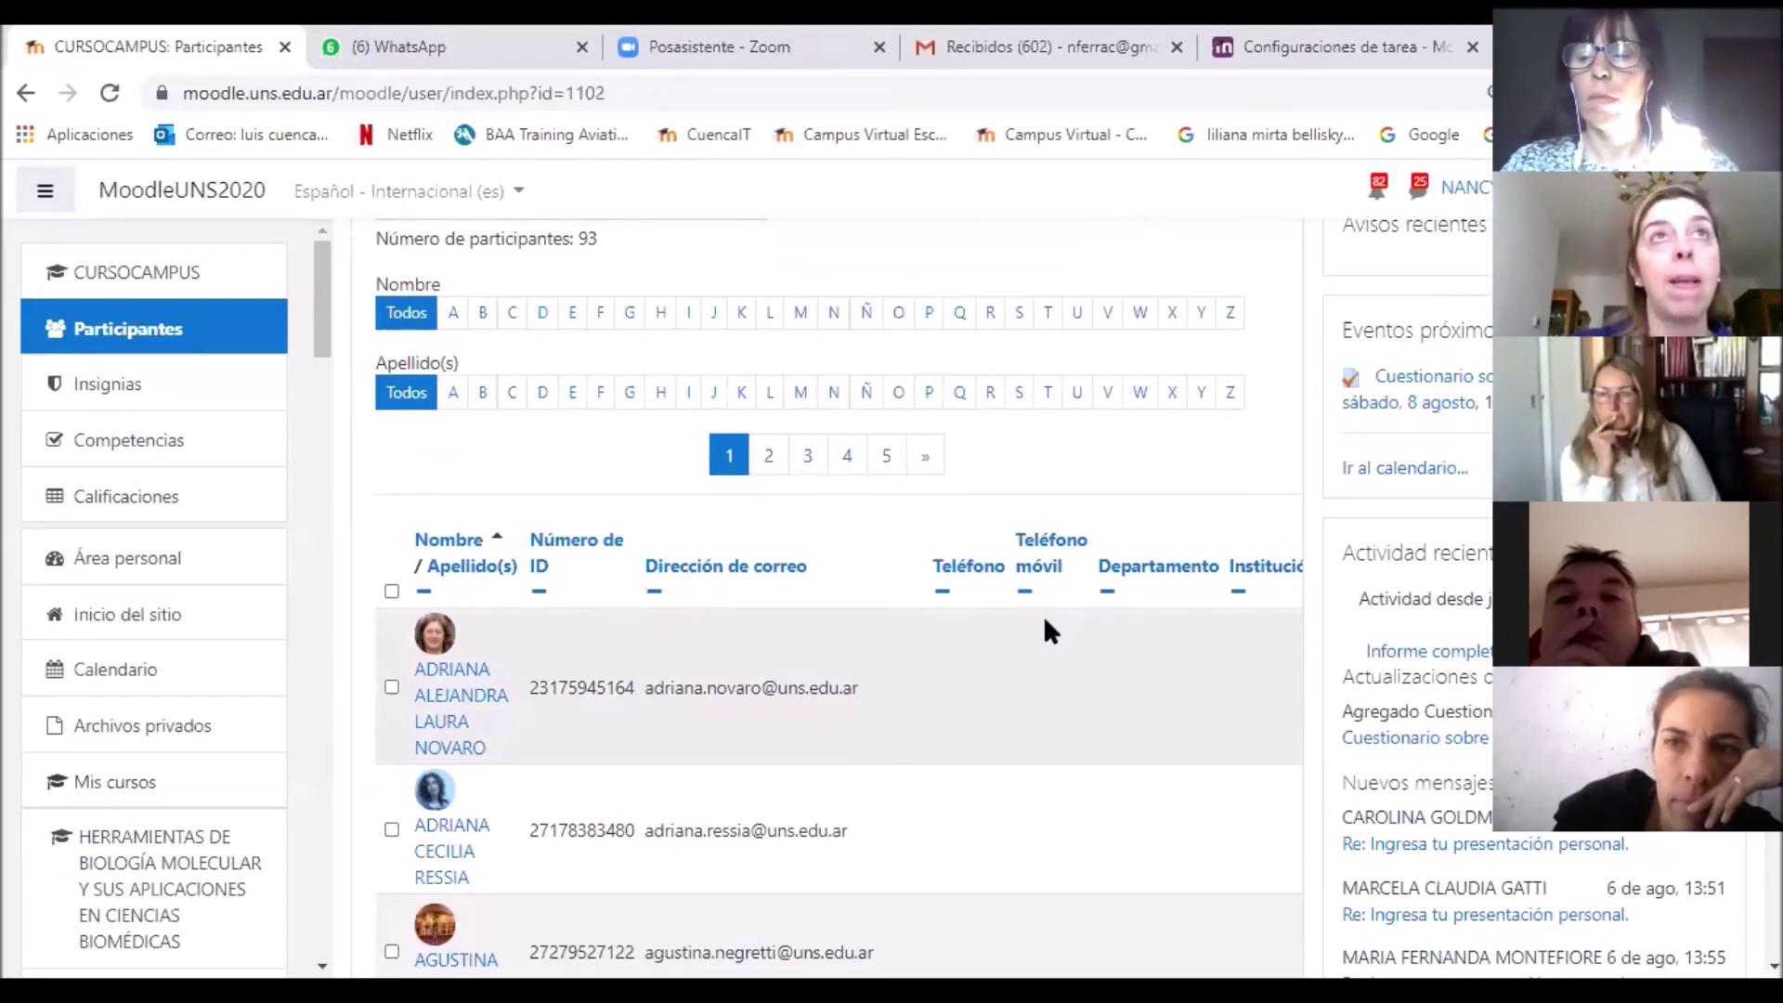
scroll(1047, 624, up, 3)
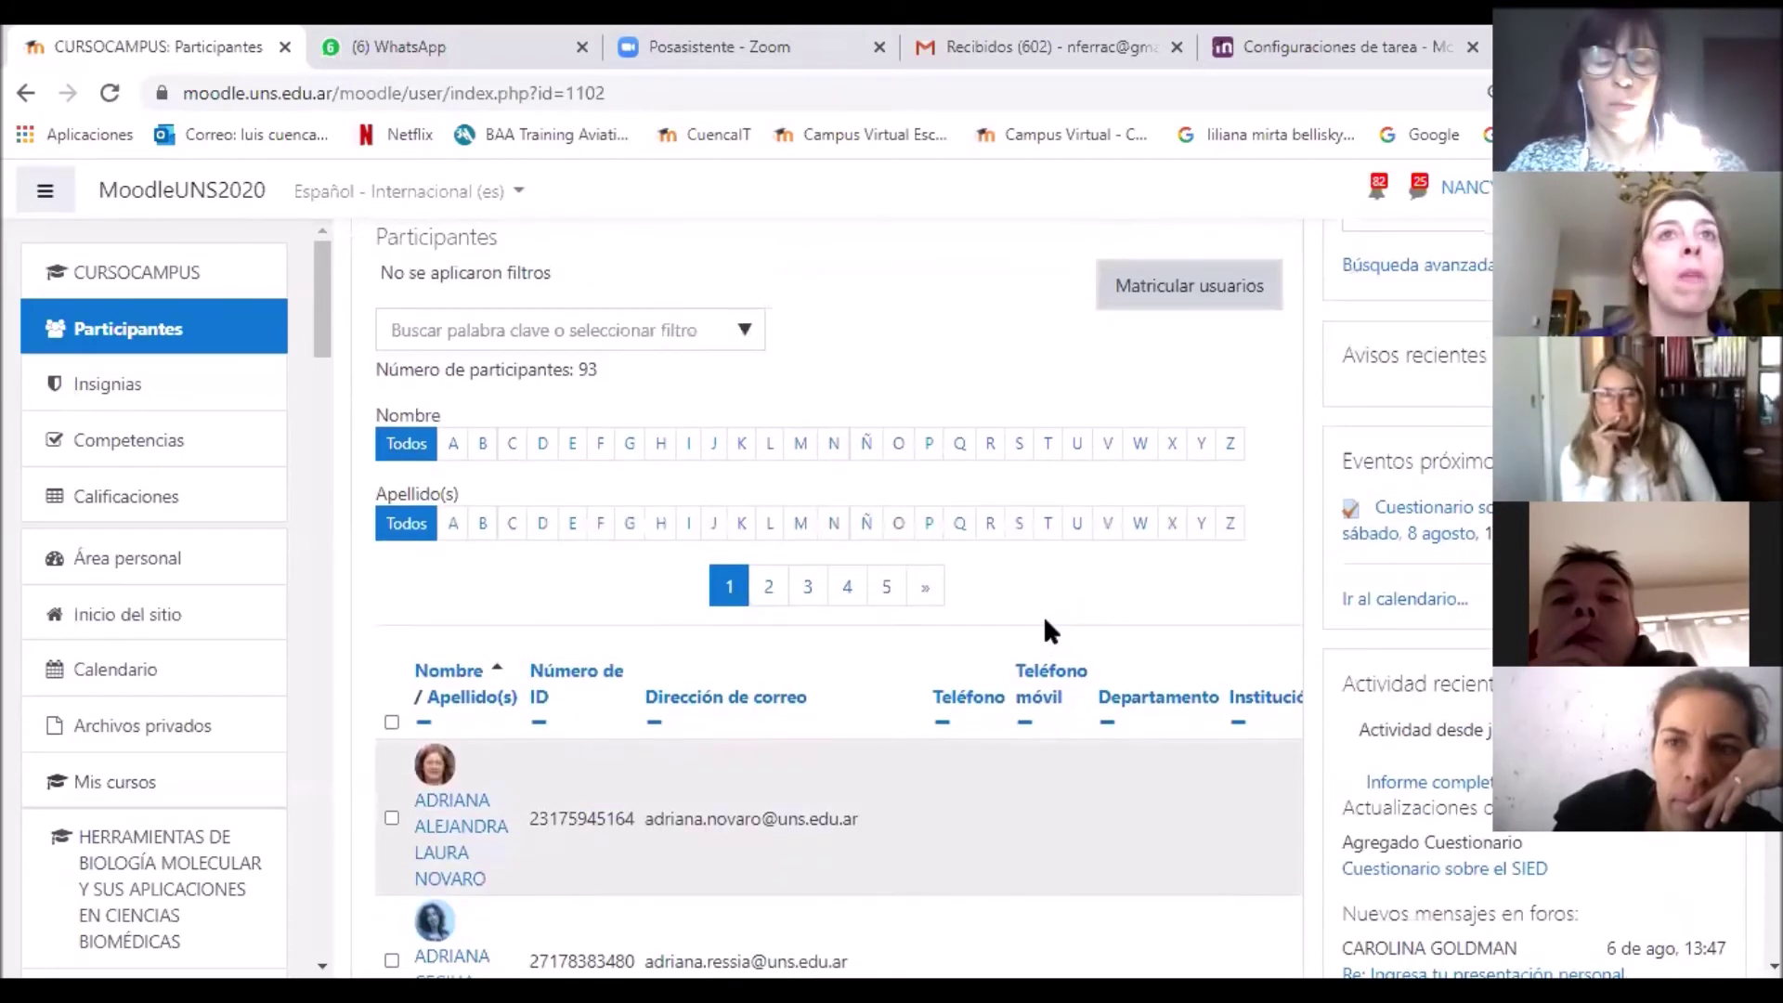
scroll(1047, 629, up, 2)
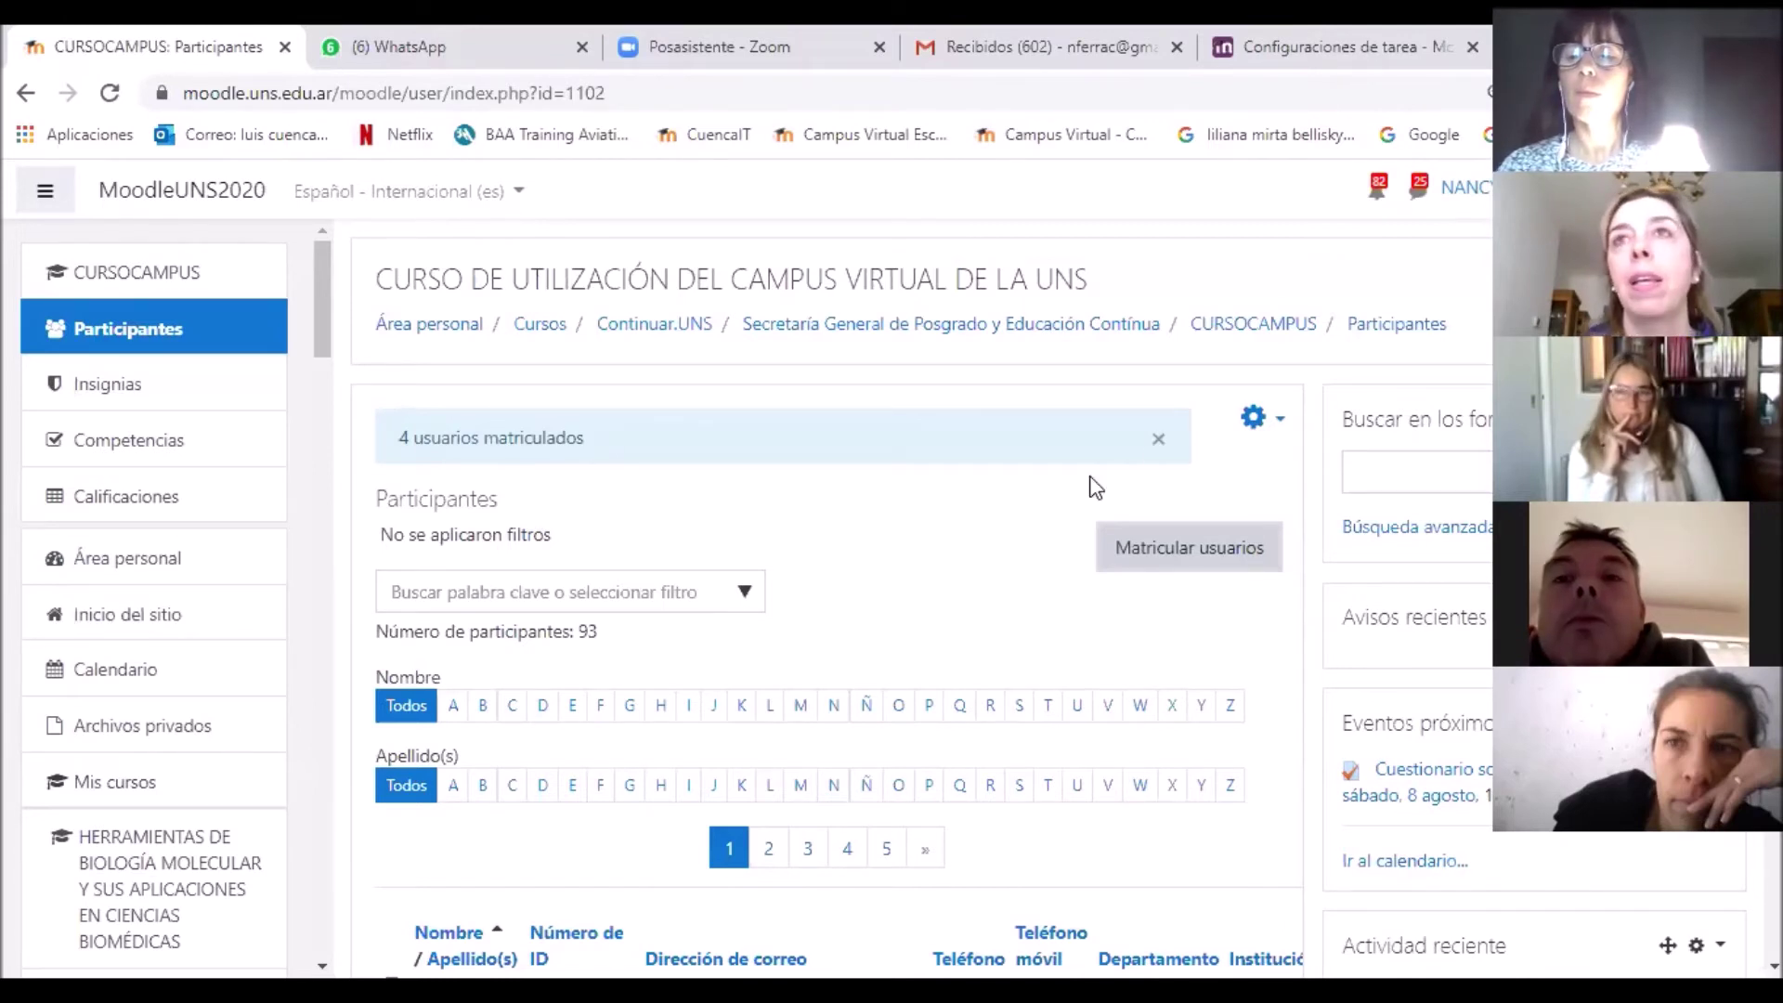
click(1255, 422)
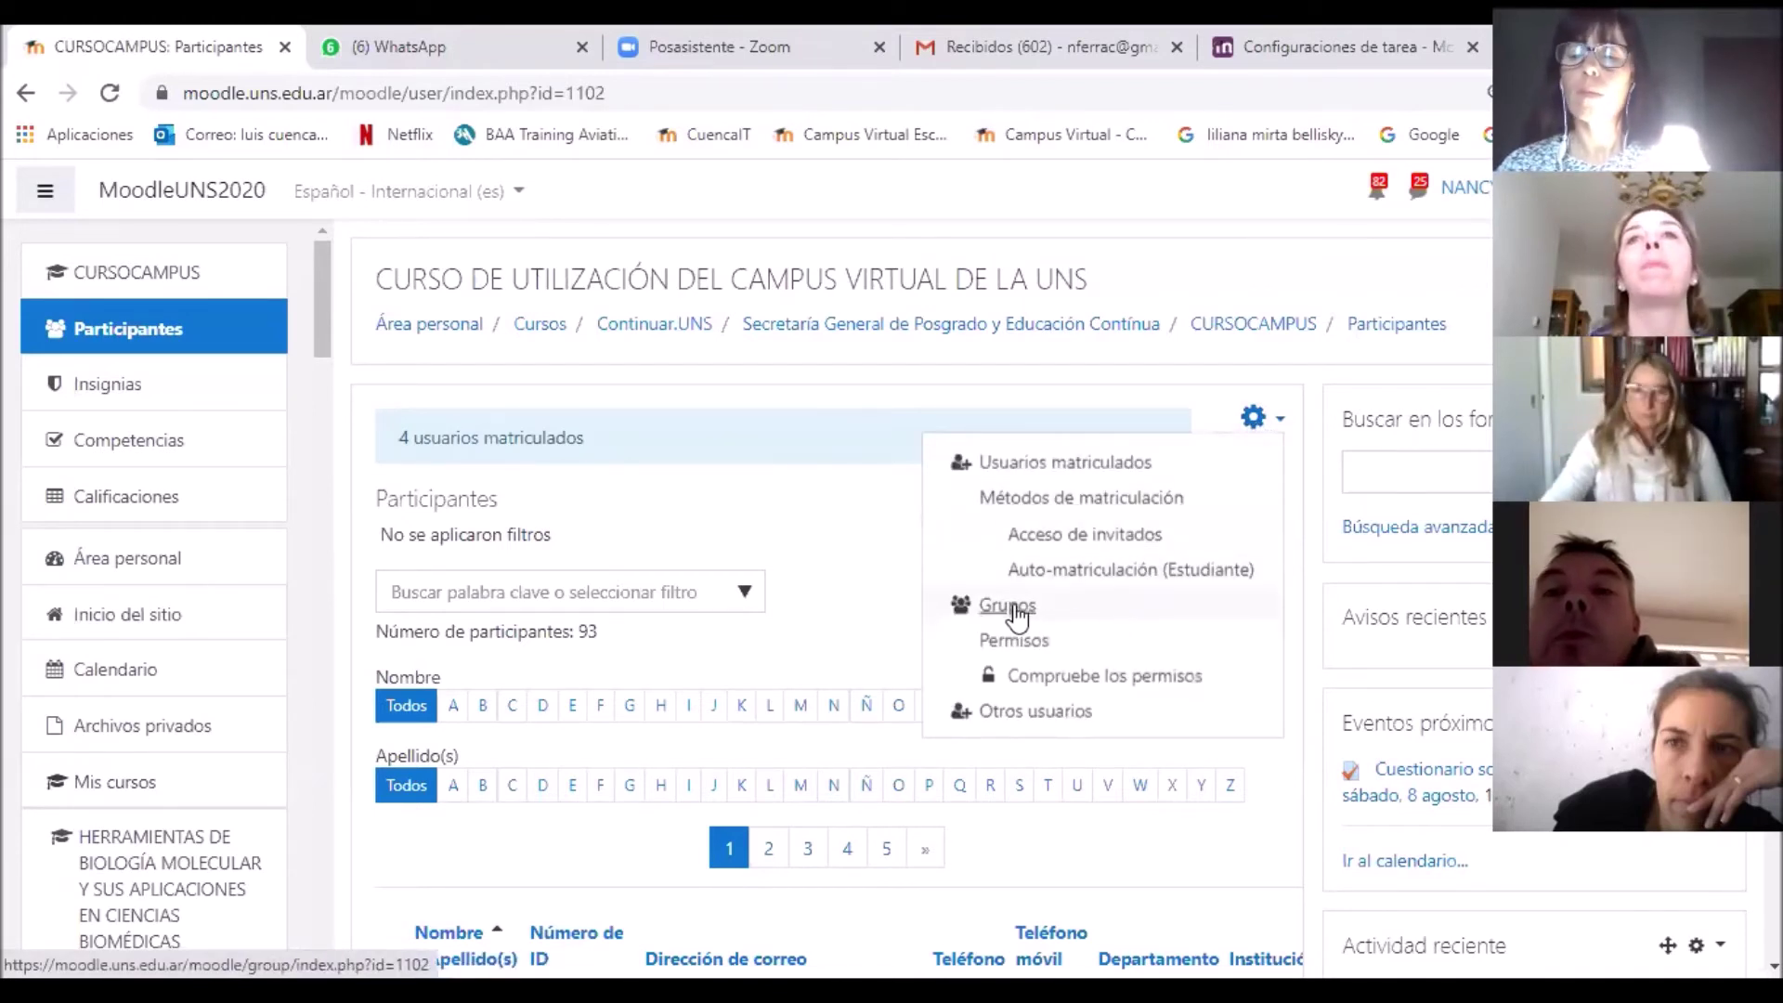
click(1019, 614)
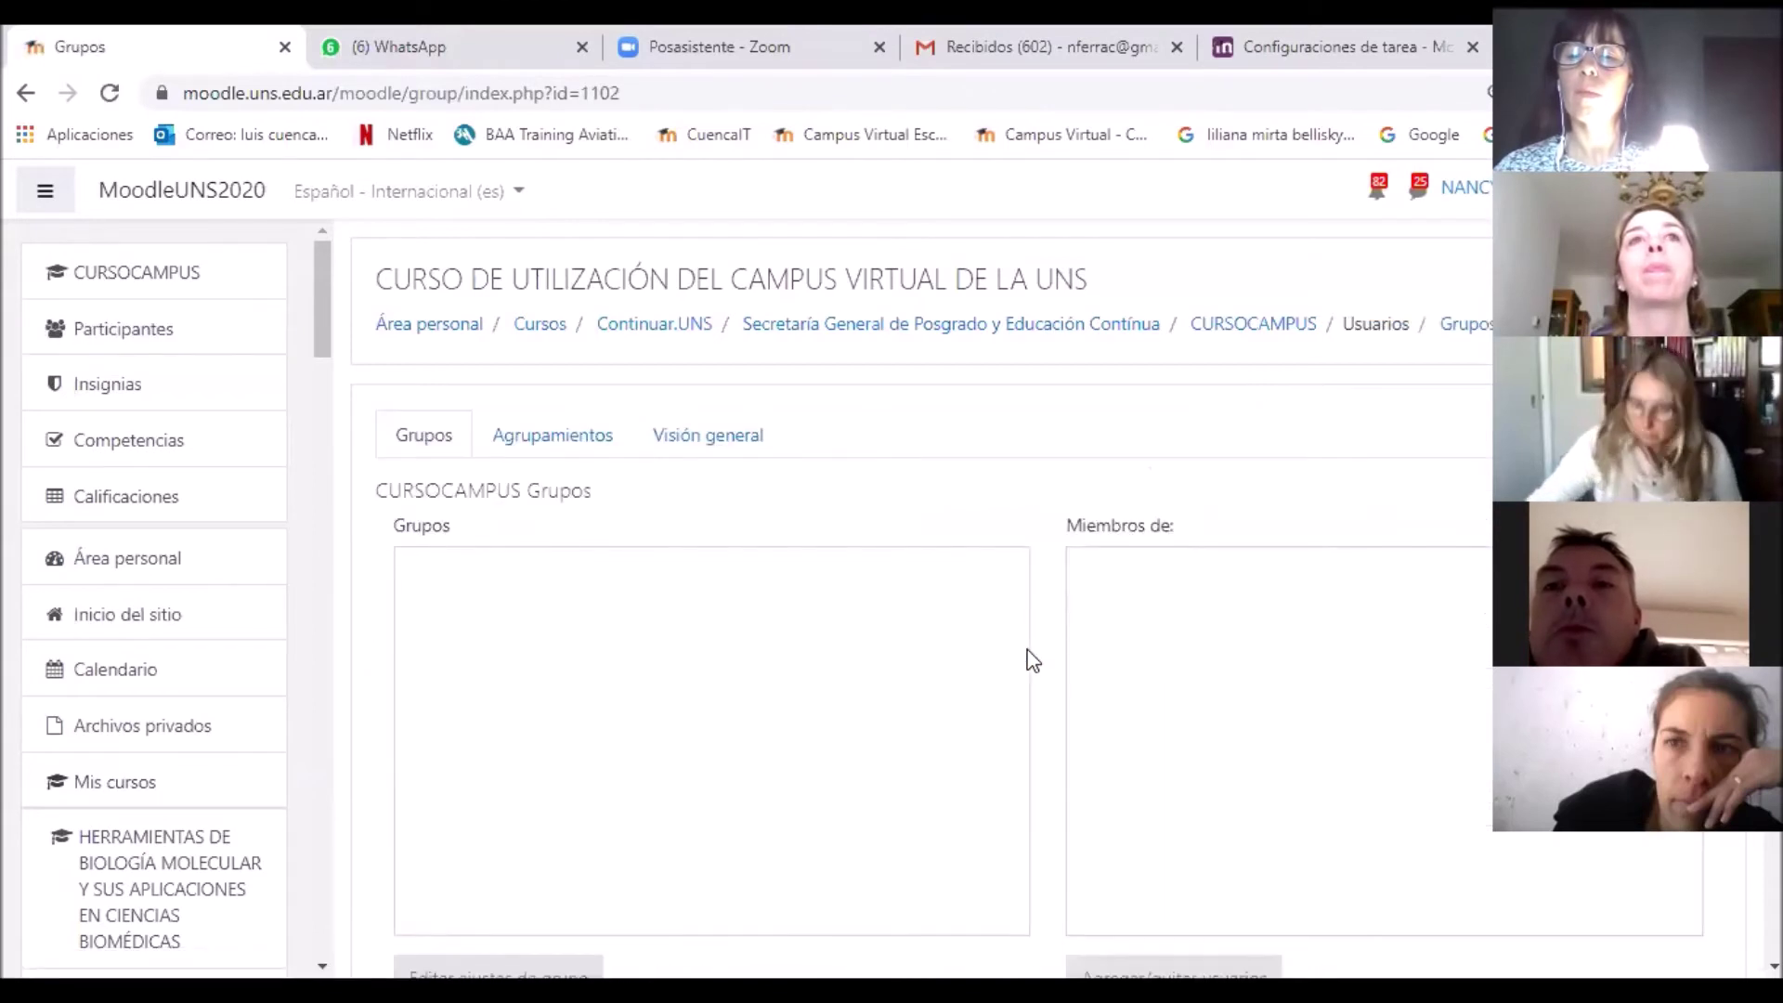
scroll(1021, 641, down, 3)
scroll(1019, 641, up, 2)
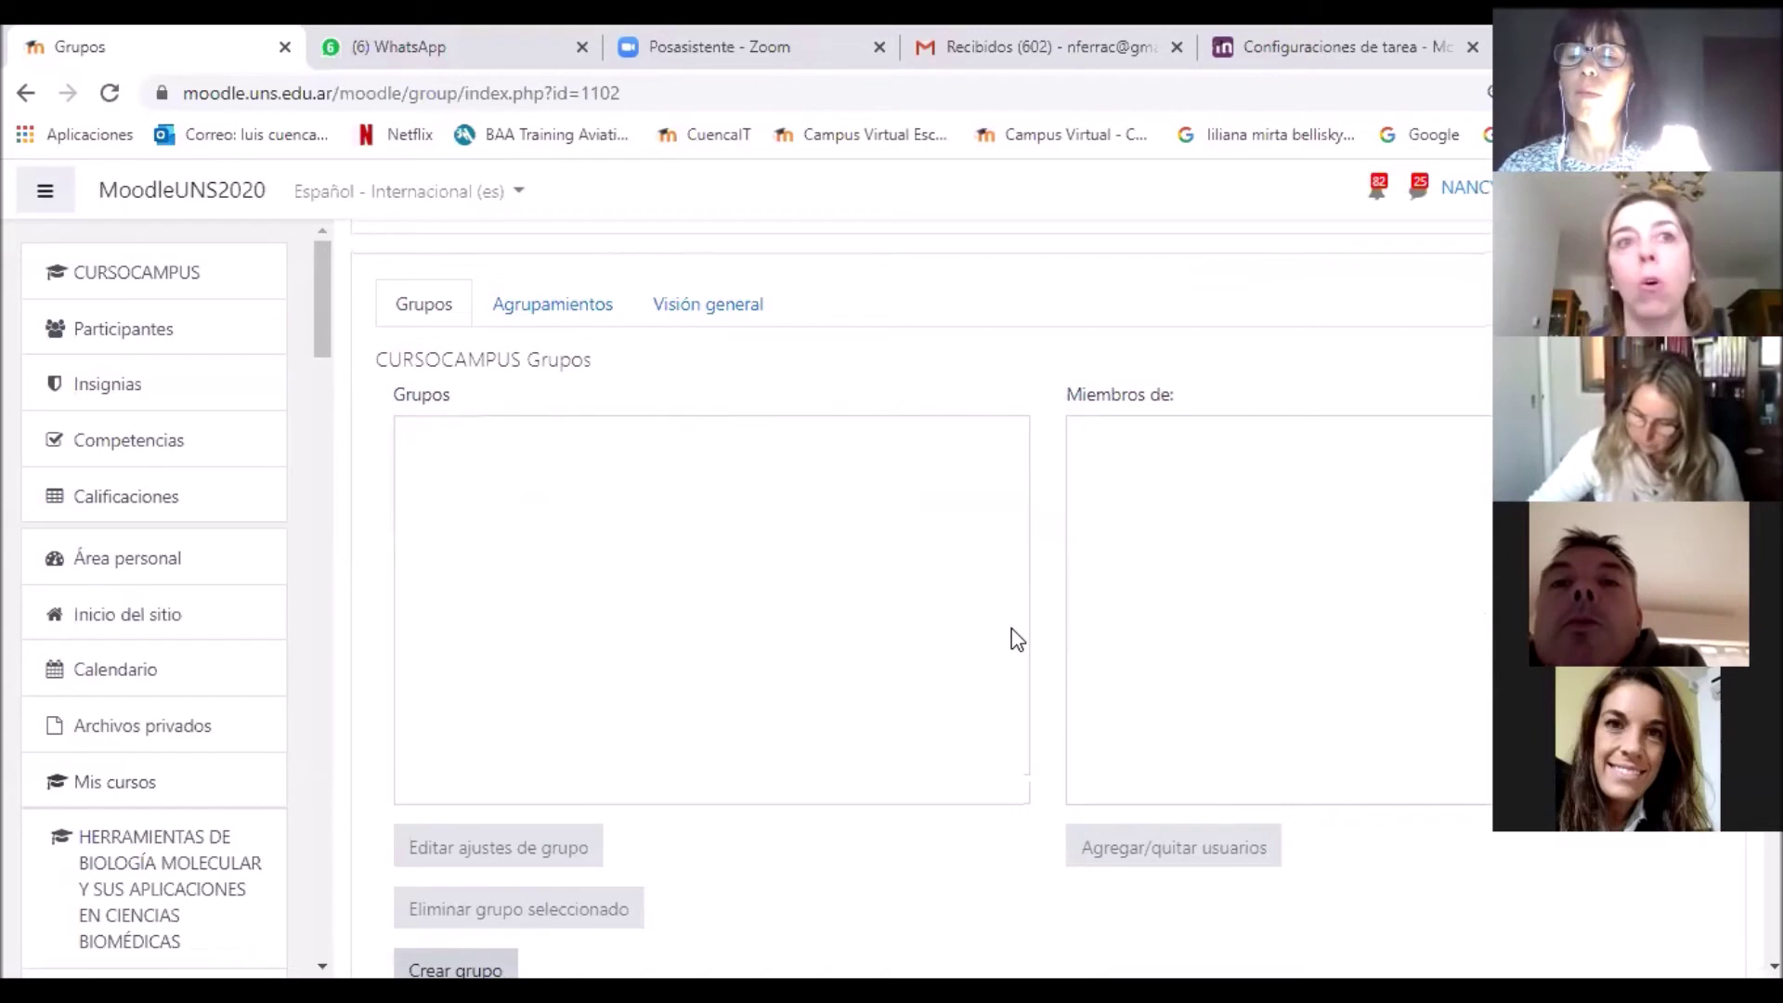
scroll(1012, 630, down, 3)
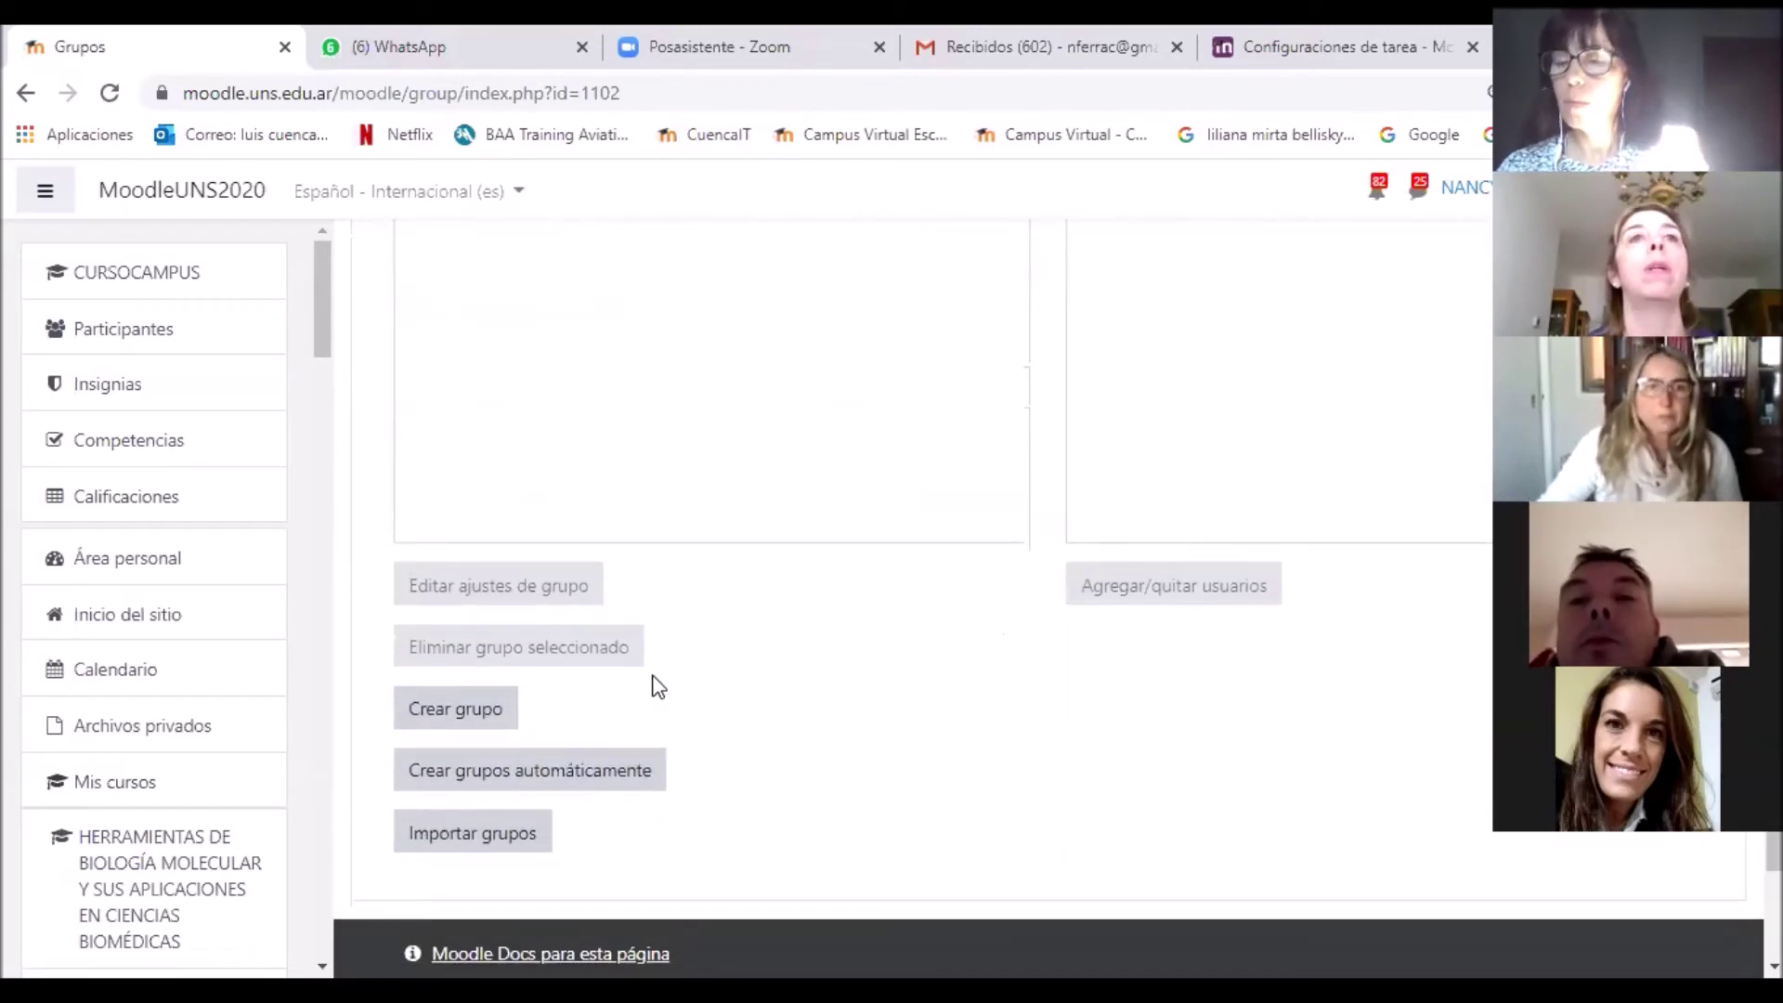
scroll(828, 649, up, 4)
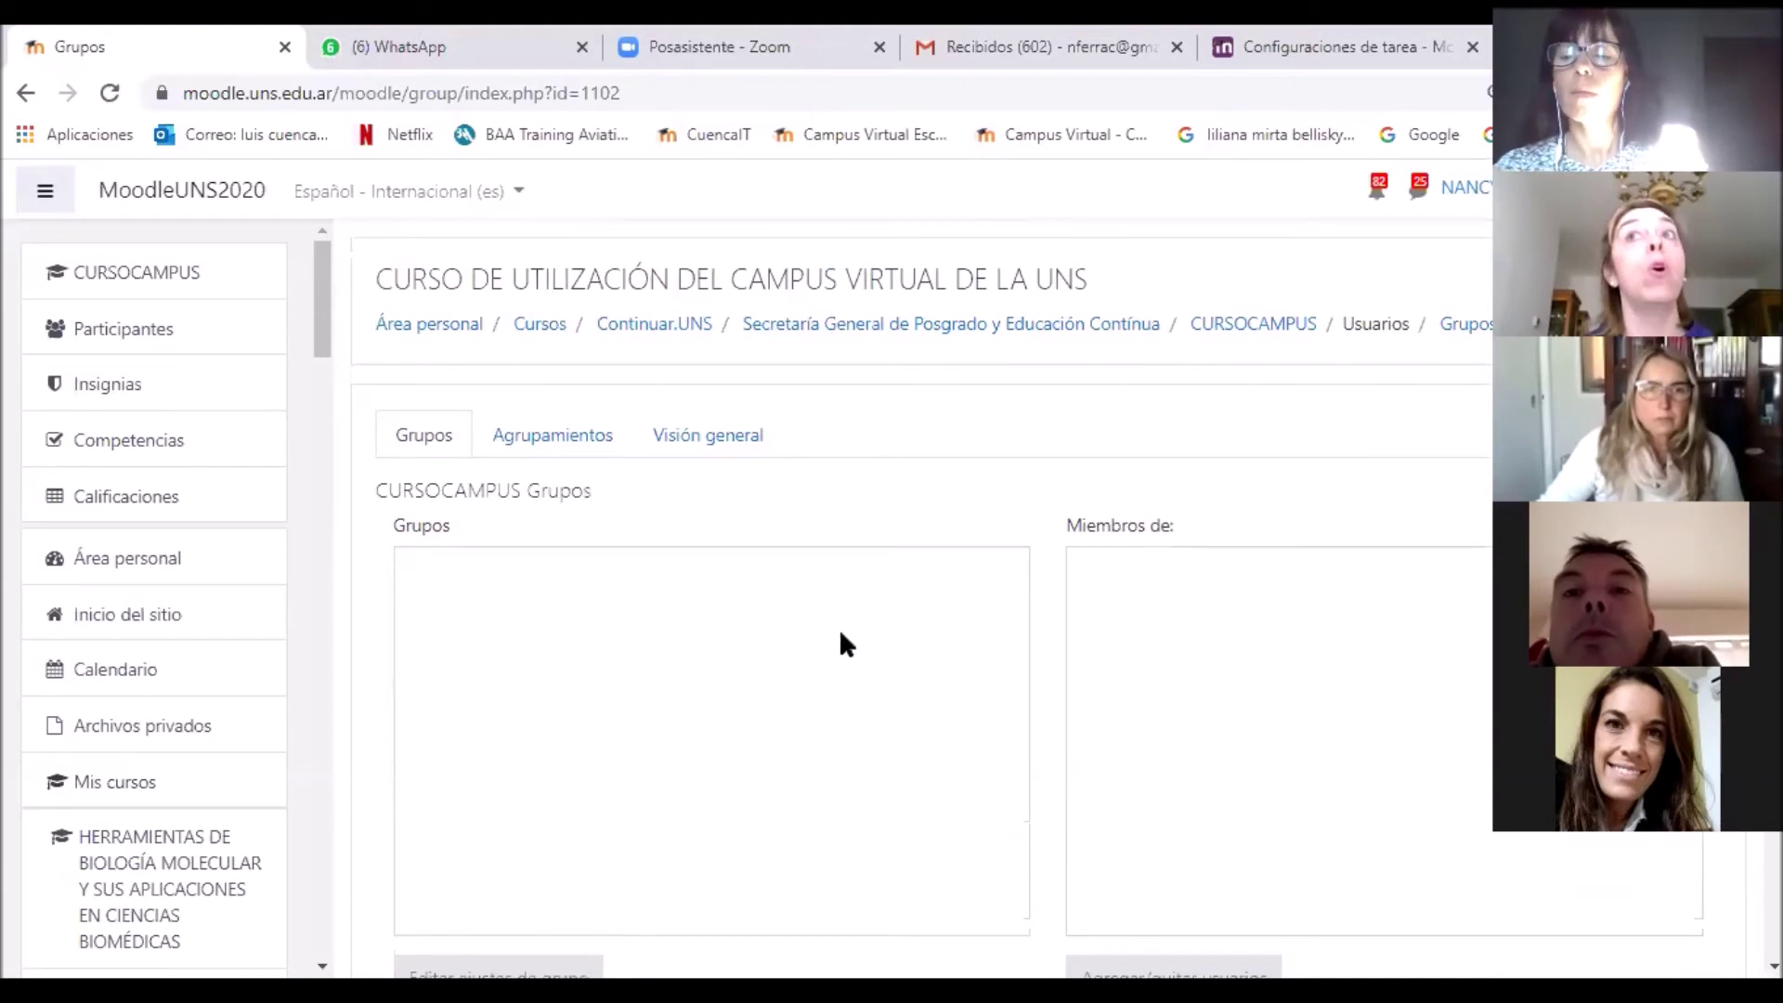
click(1261, 334)
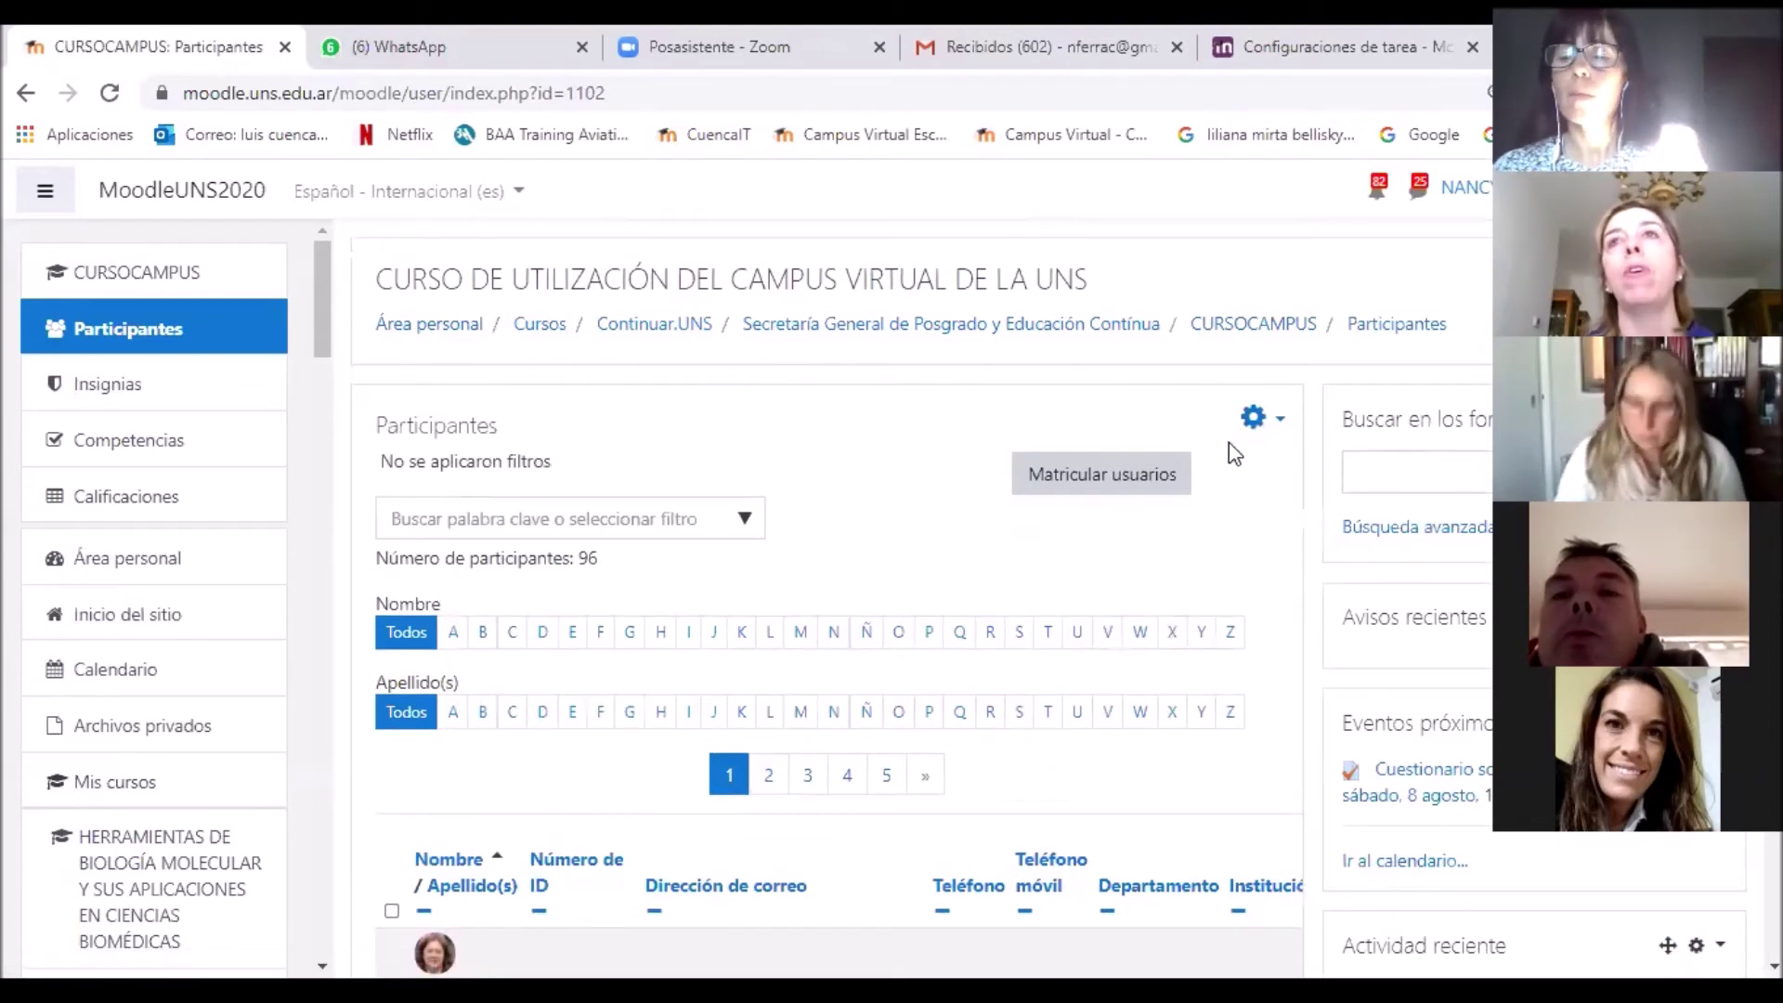
Step: Go to the course's Grupos page through the Participantes gear menu
click(1267, 420)
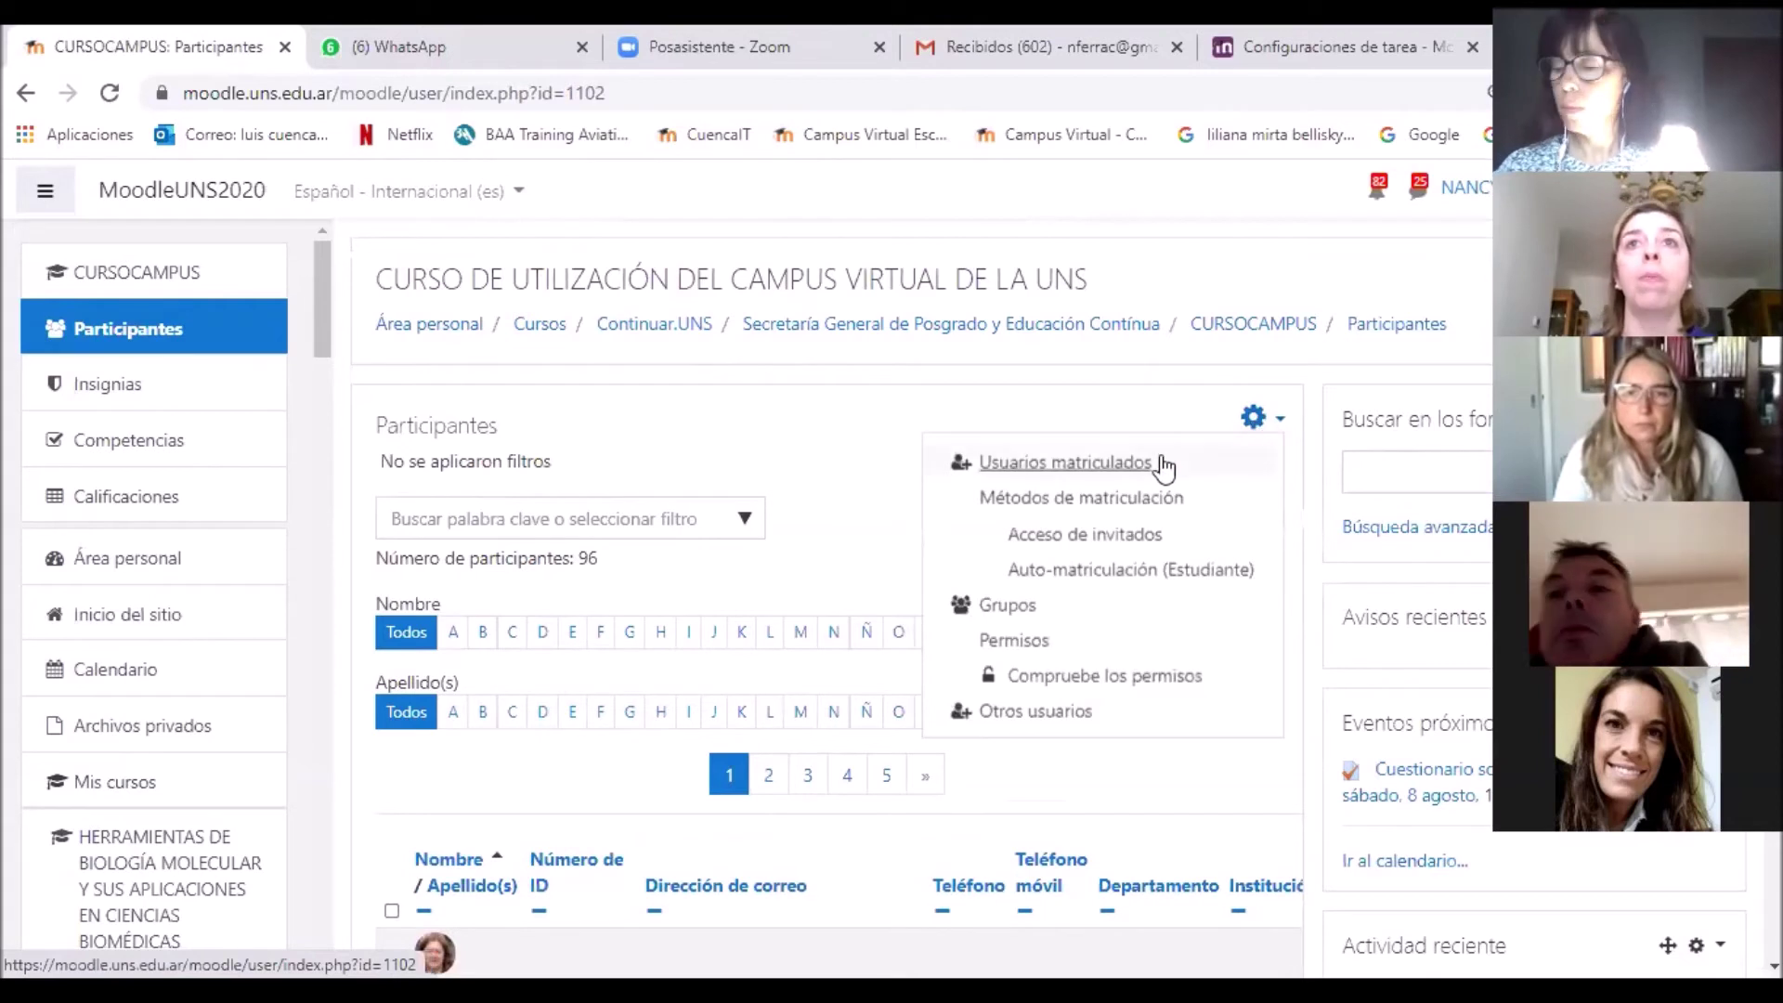
click(1016, 618)
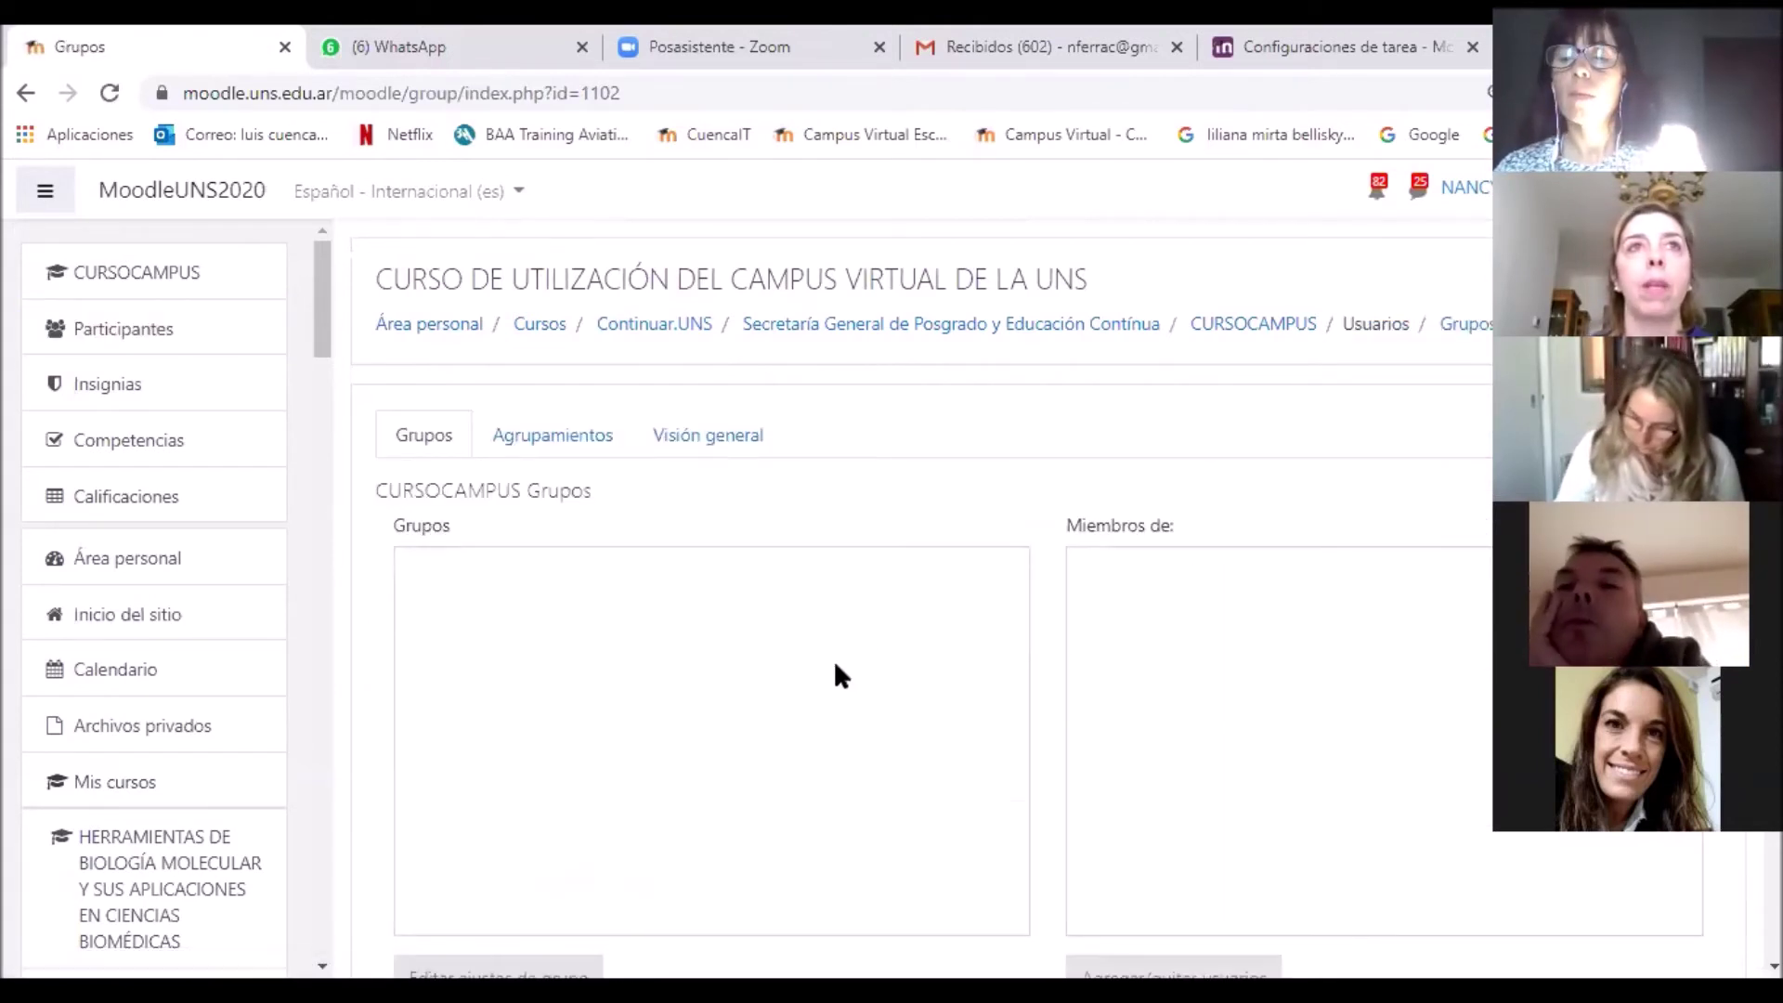
scroll(834, 660, down, 2)
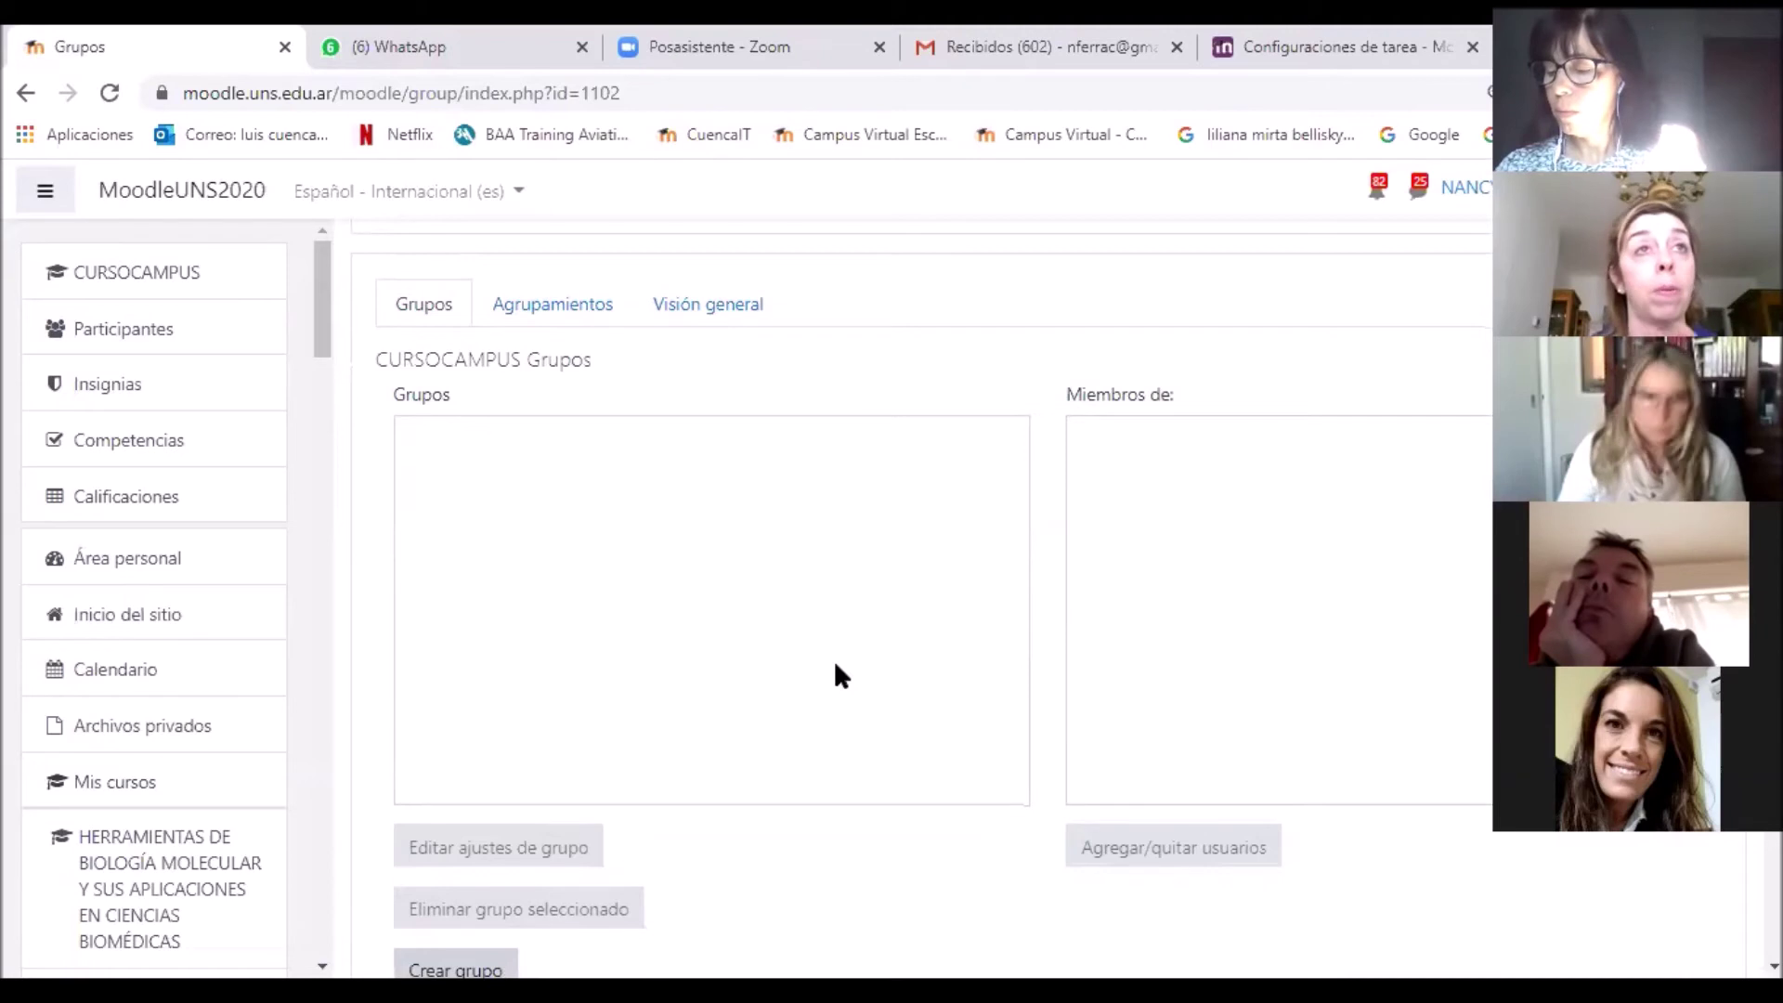
scroll(871, 706, down, 4)
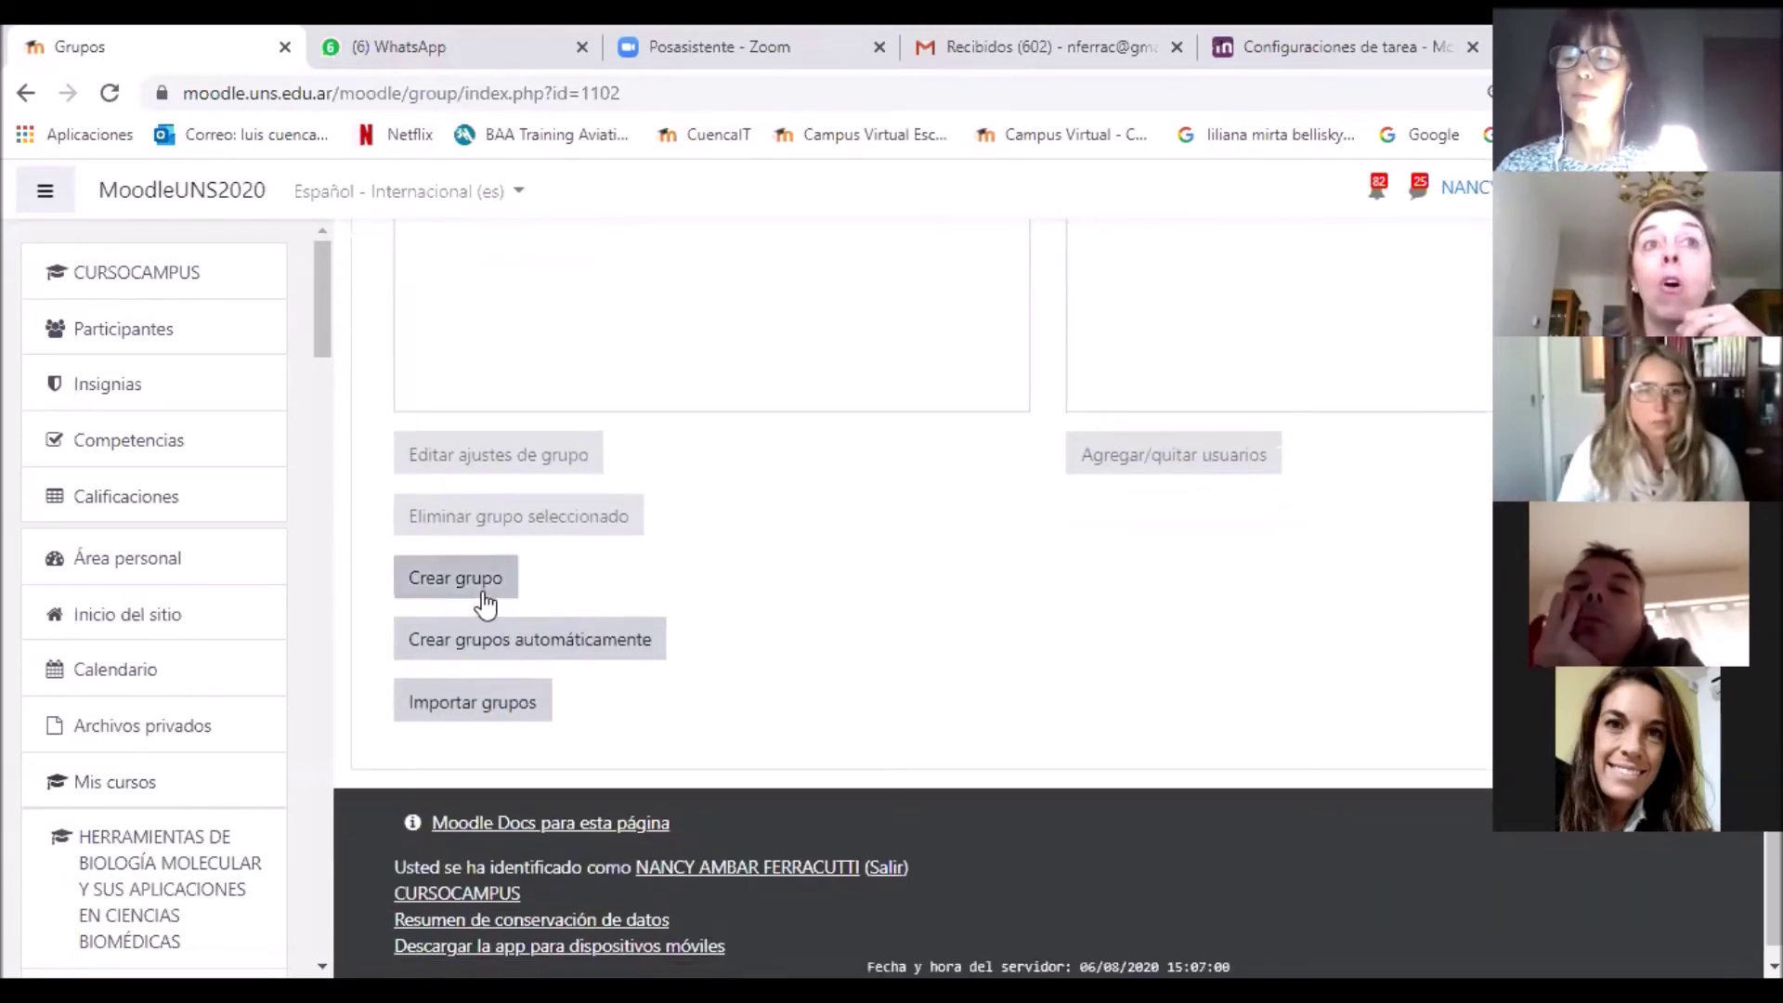
Step: Create and save a new group named 'Grupo recu'
click(484, 602)
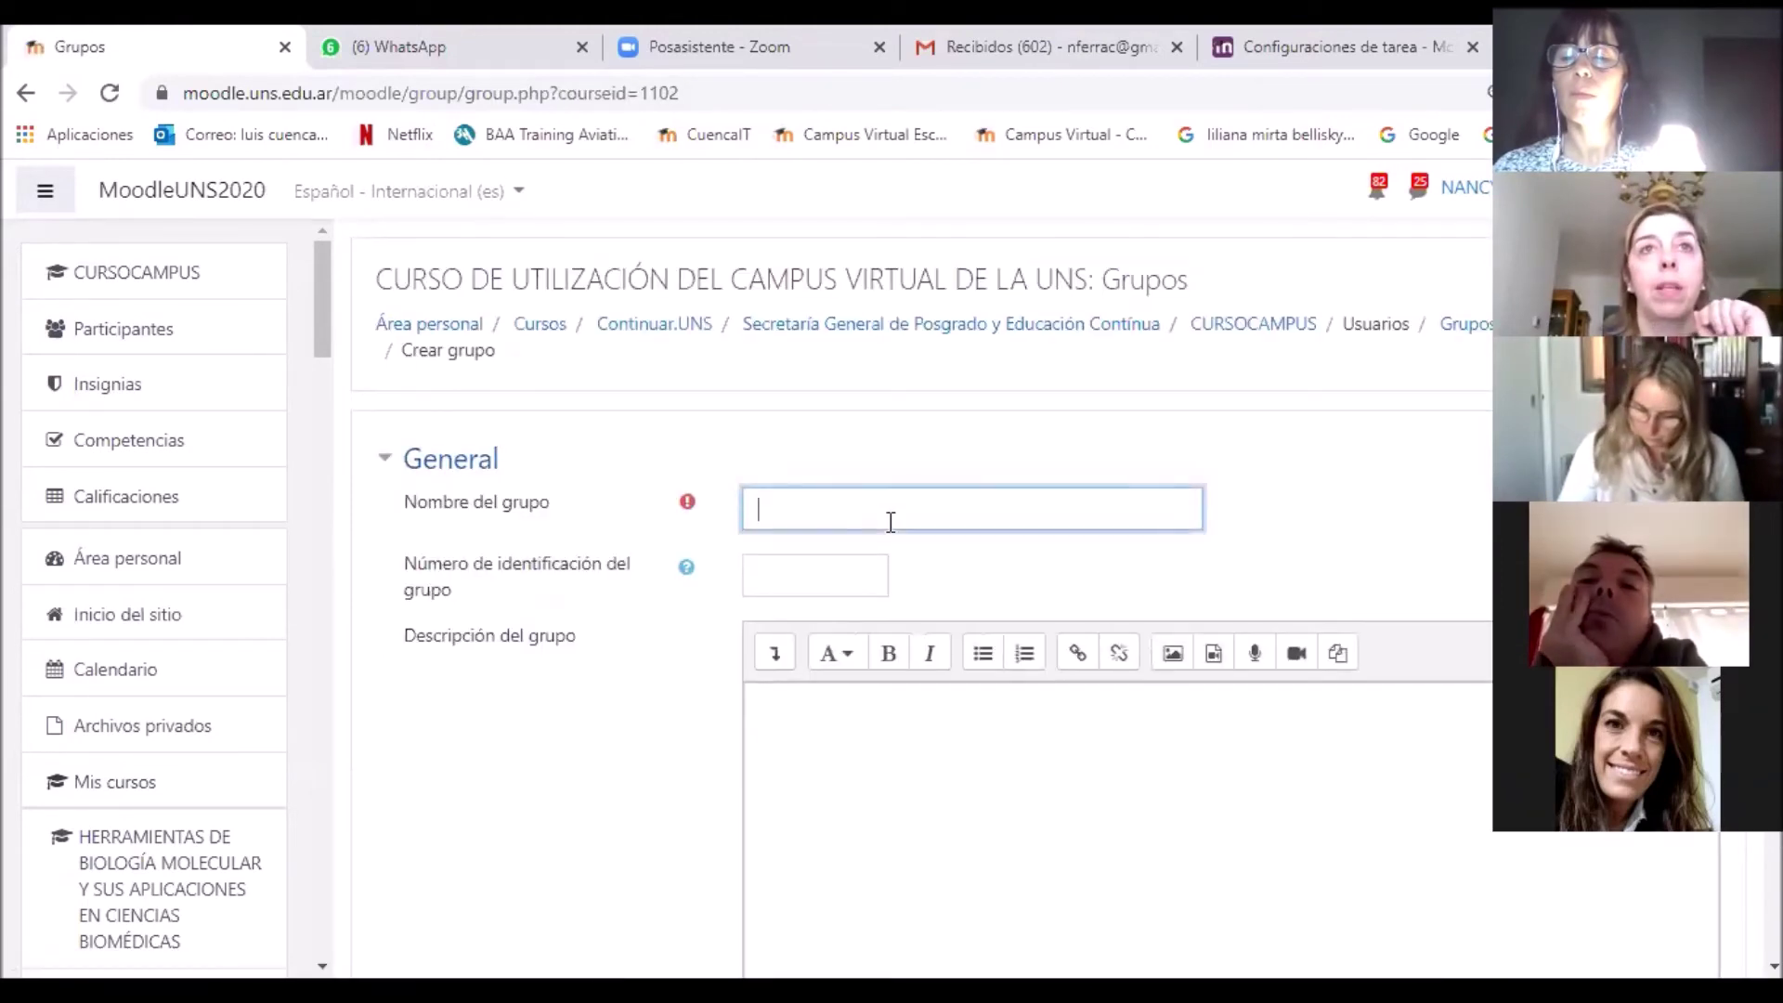
text(Grupo recu)
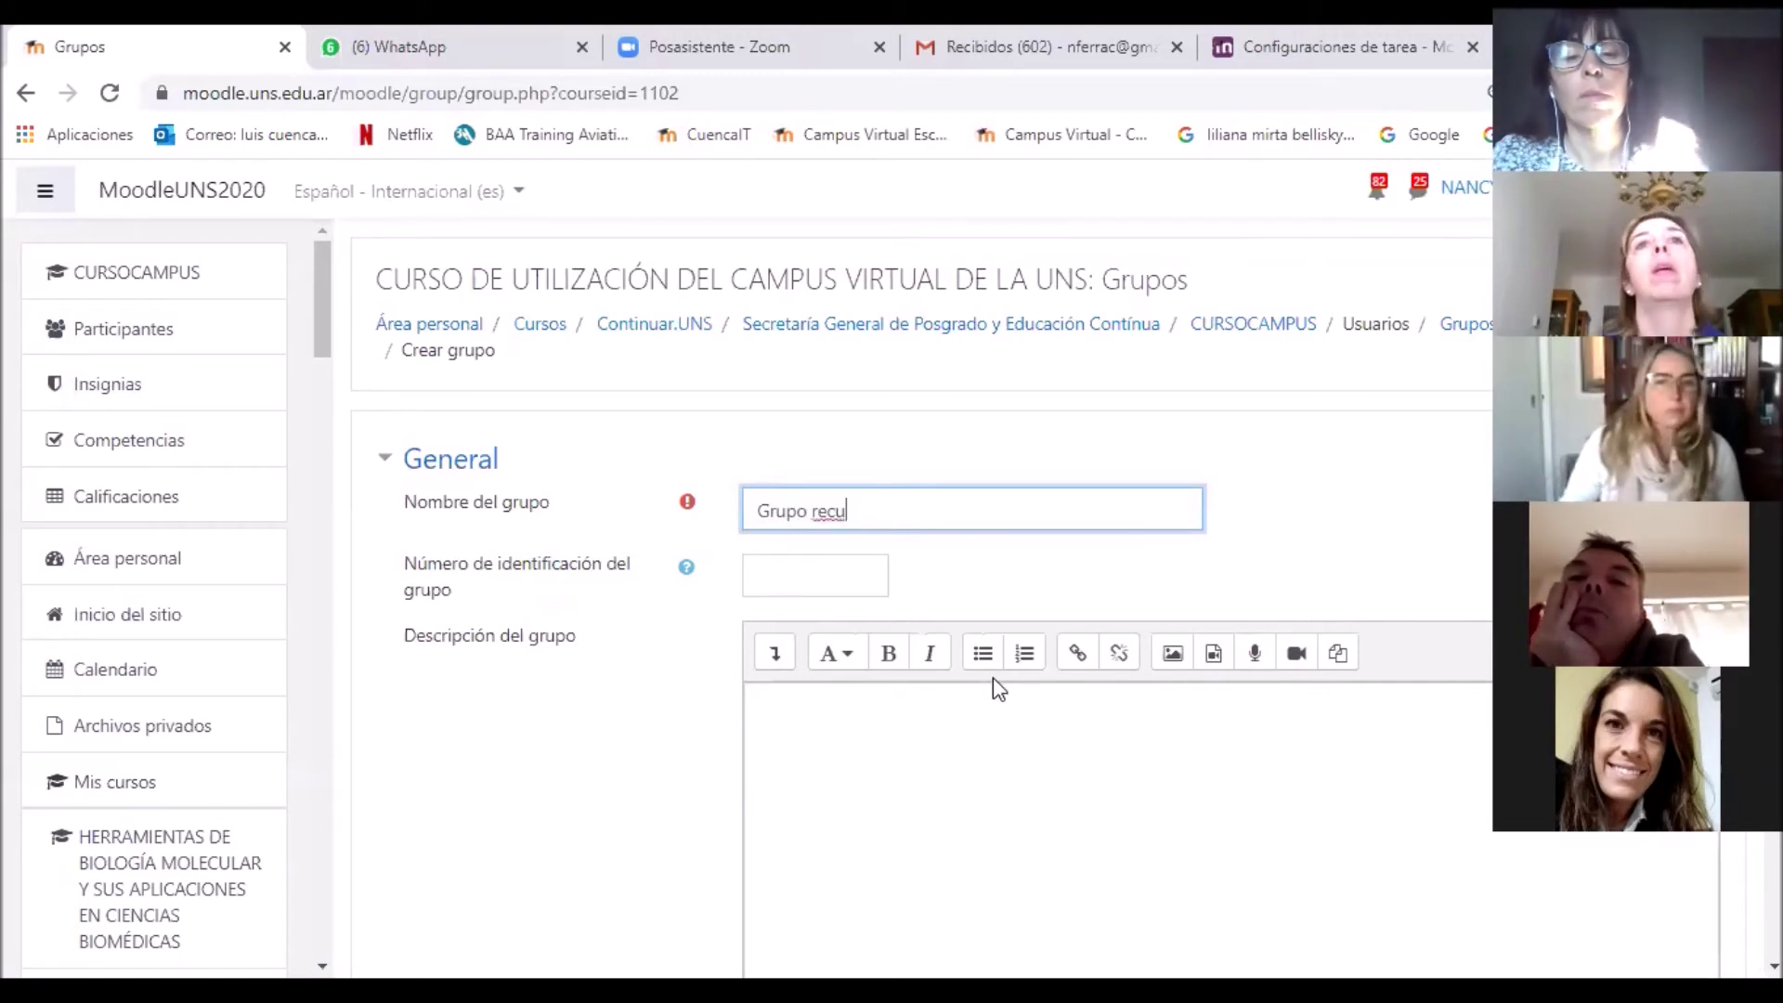
scroll(994, 678, down, 1)
scroll(993, 688, down, 2)
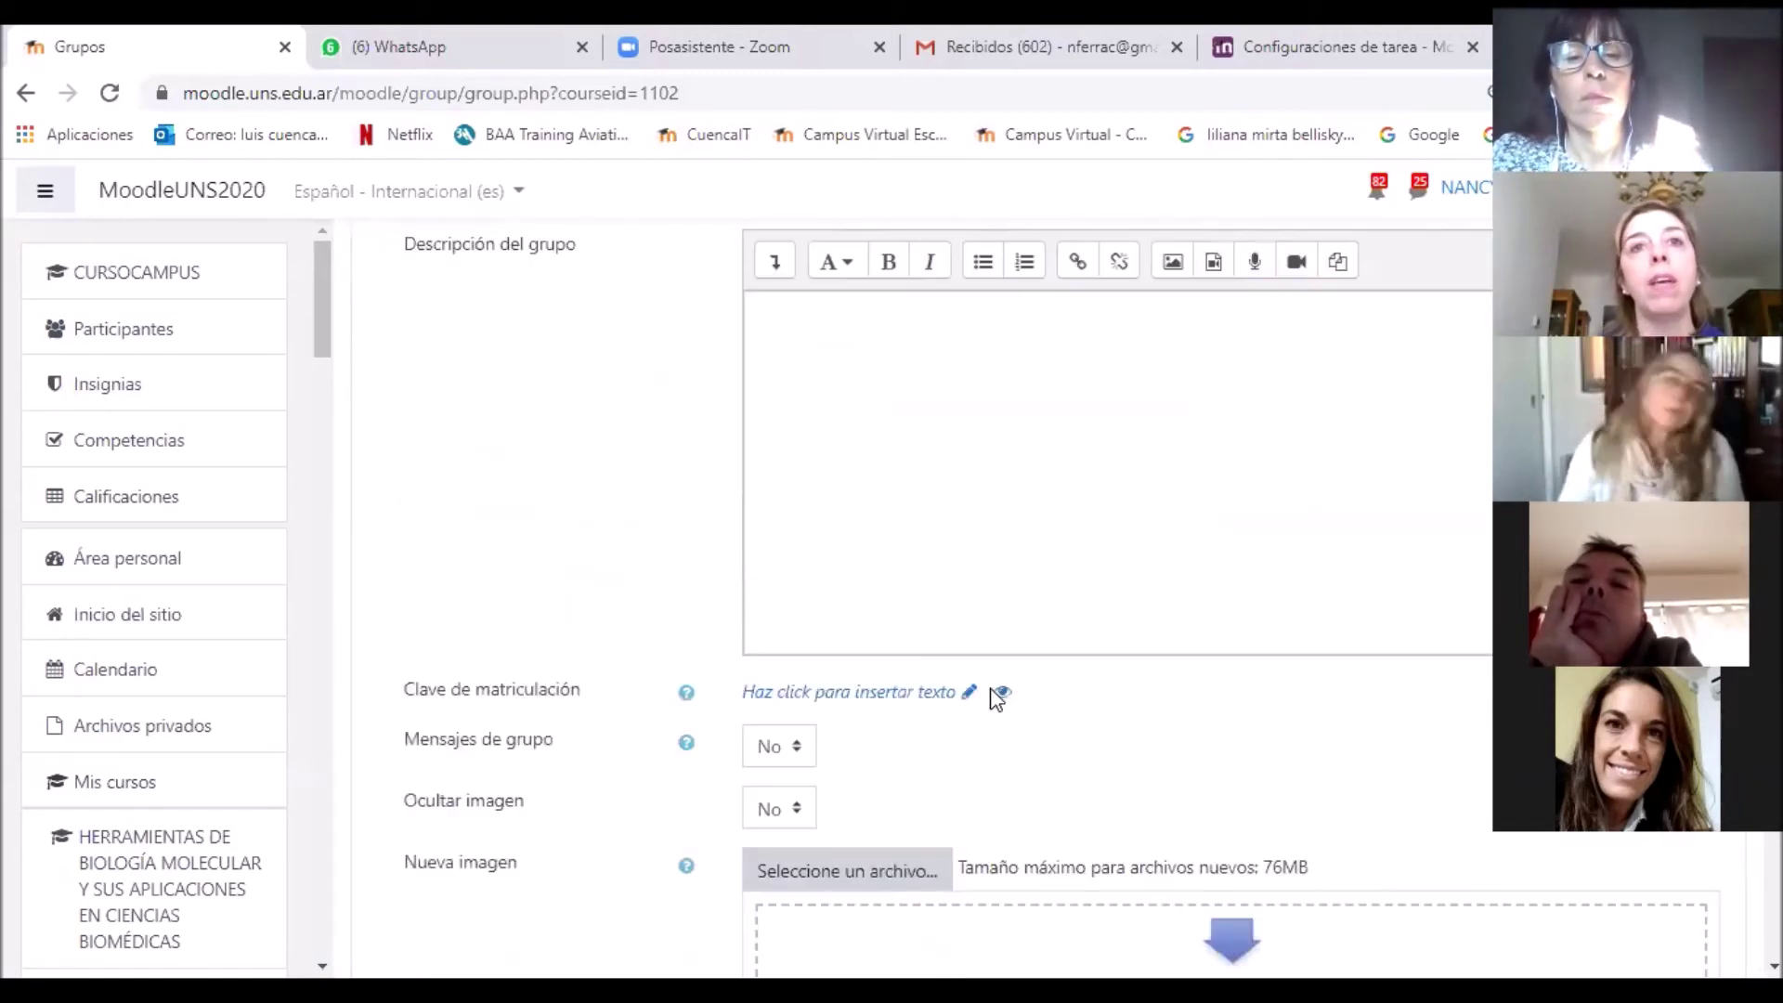
scroll(996, 691, down, 1)
scroll(994, 692, down, 2)
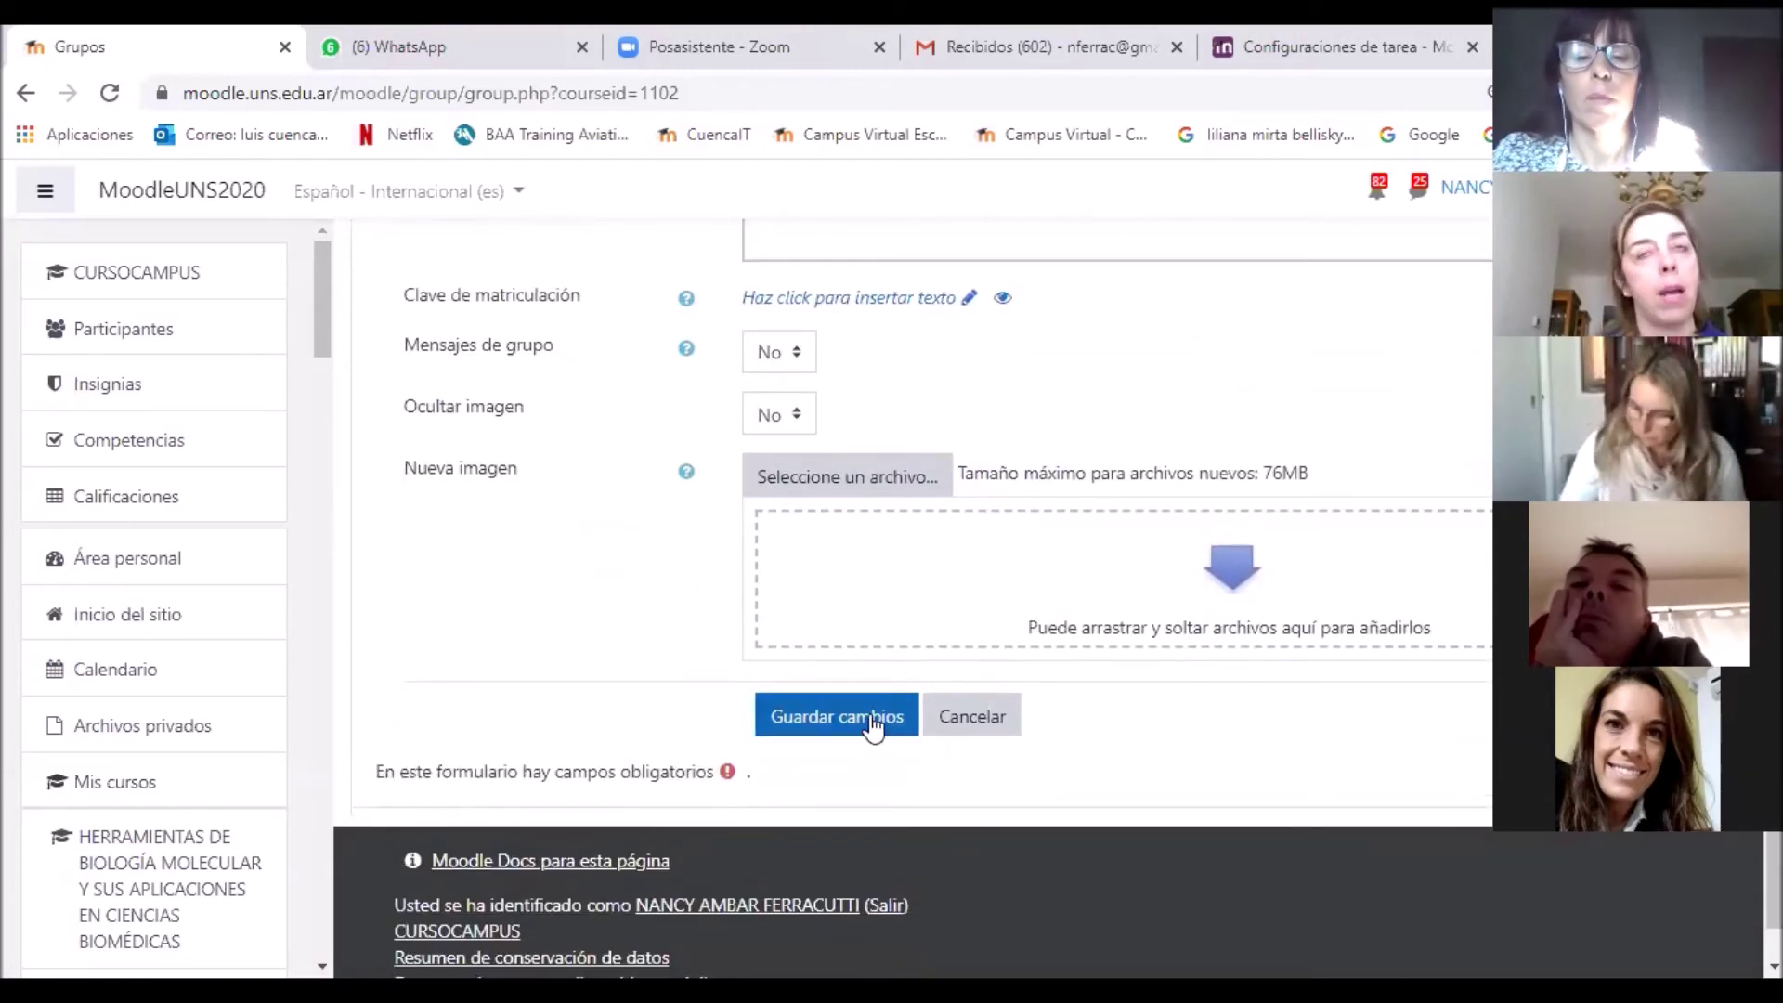
click(873, 725)
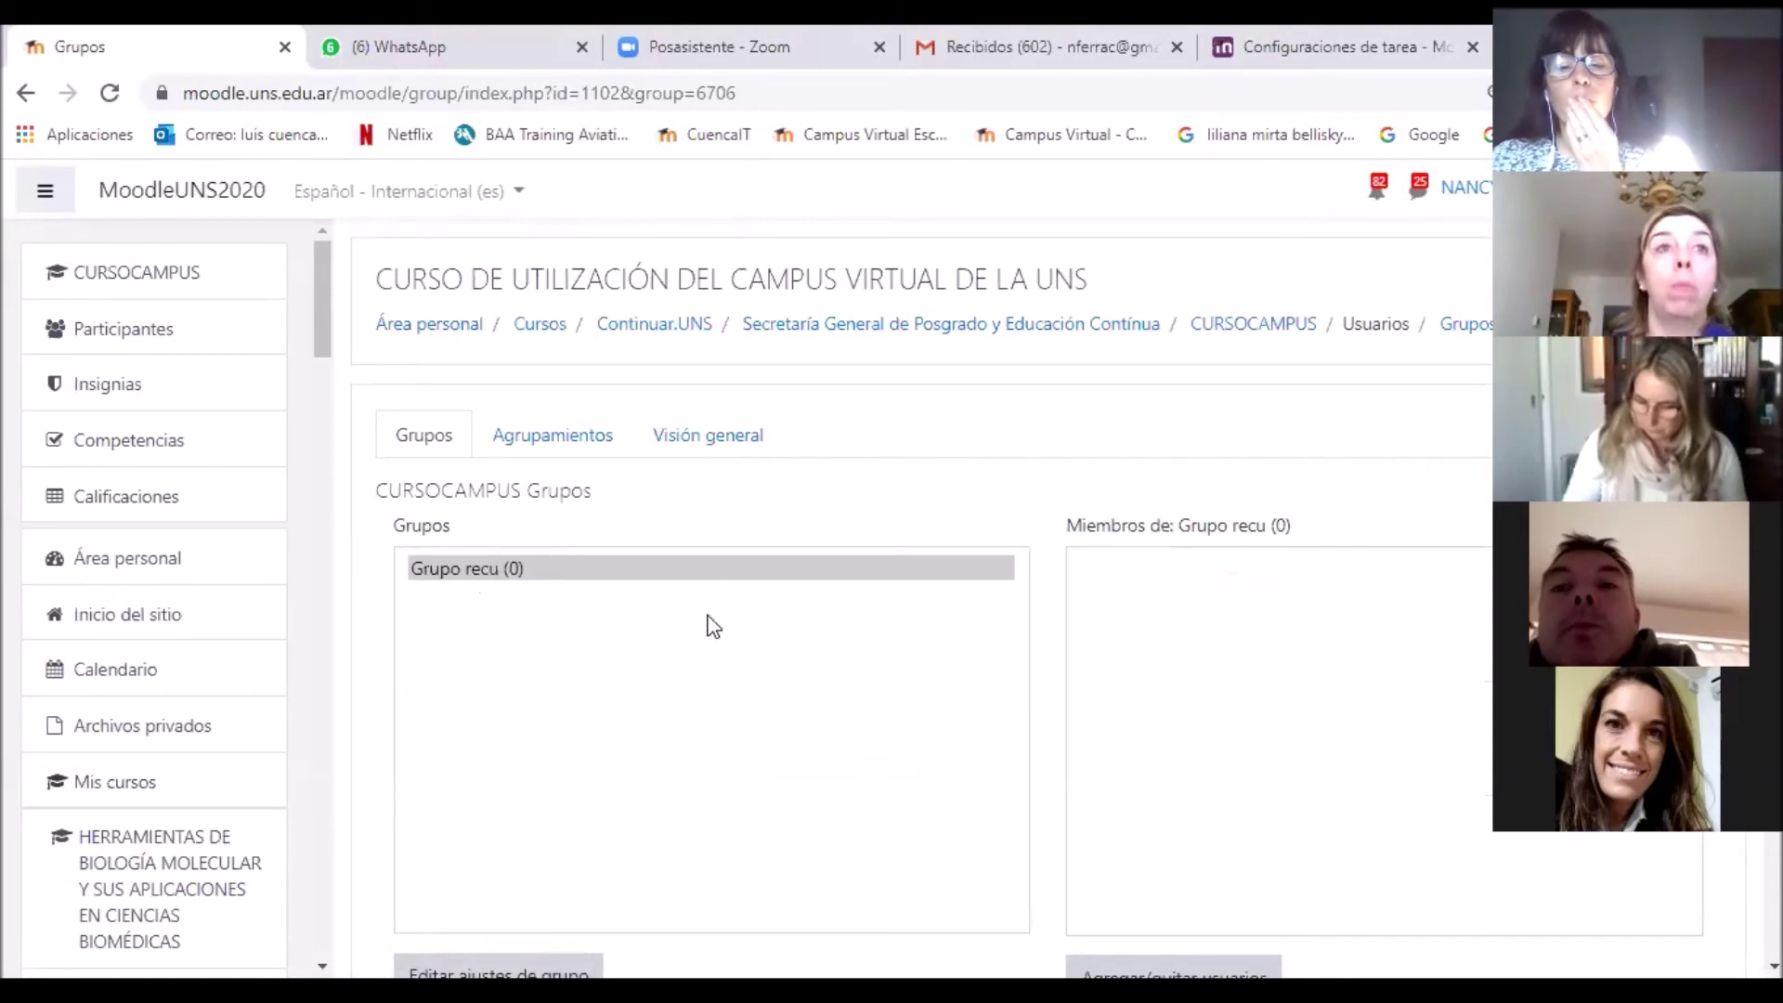
Step: Open the Agregar/quitar usuarios page for Grupo recu
scroll(729, 630, down, 1)
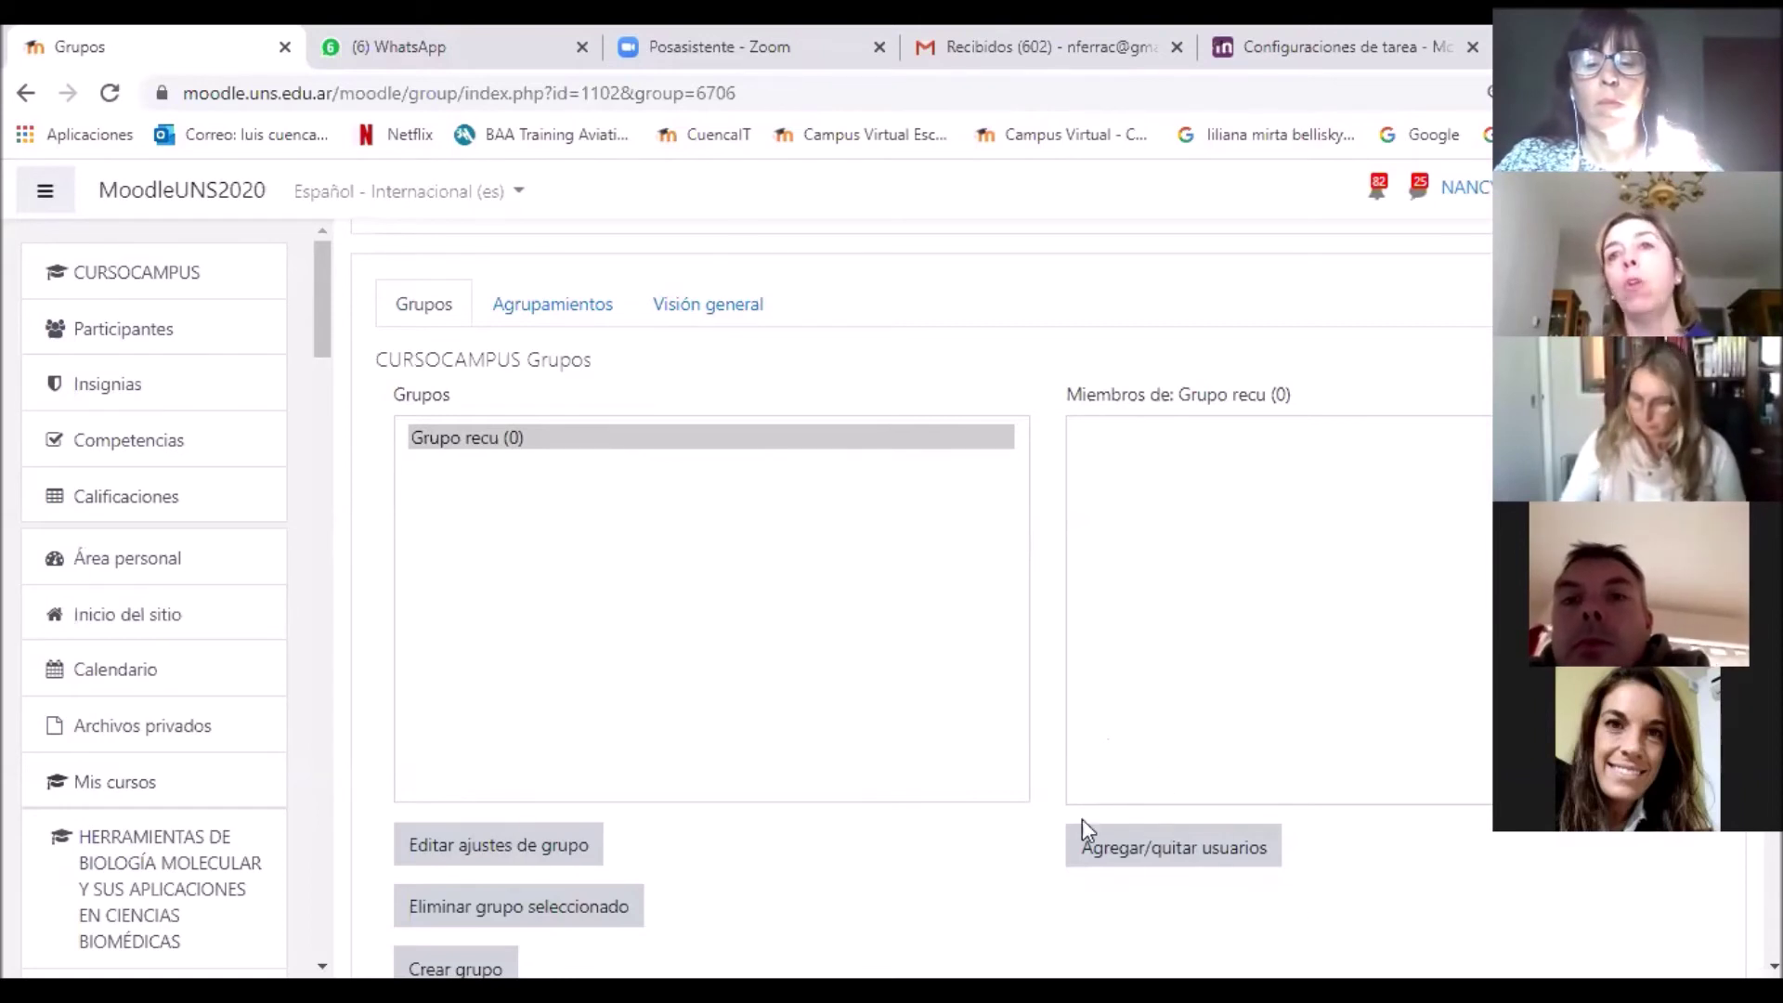
click(1126, 864)
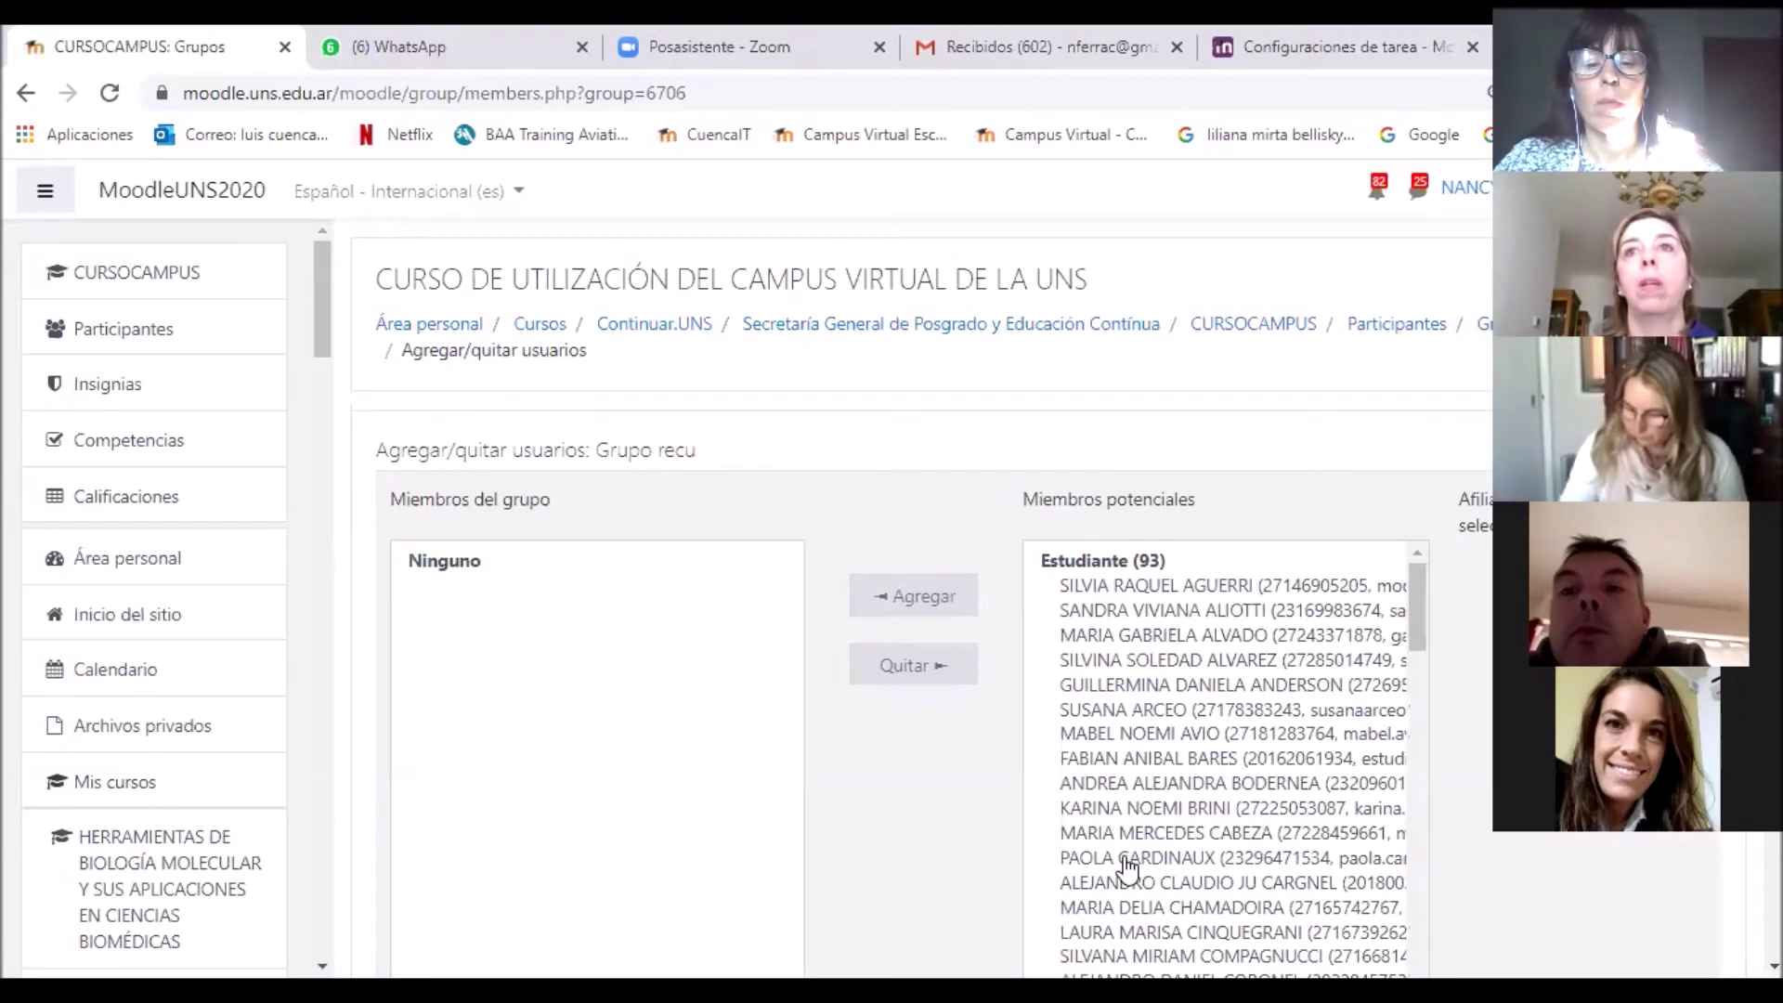
Step: Select the first three students in the Miembros potenciales list
click(1104, 587)
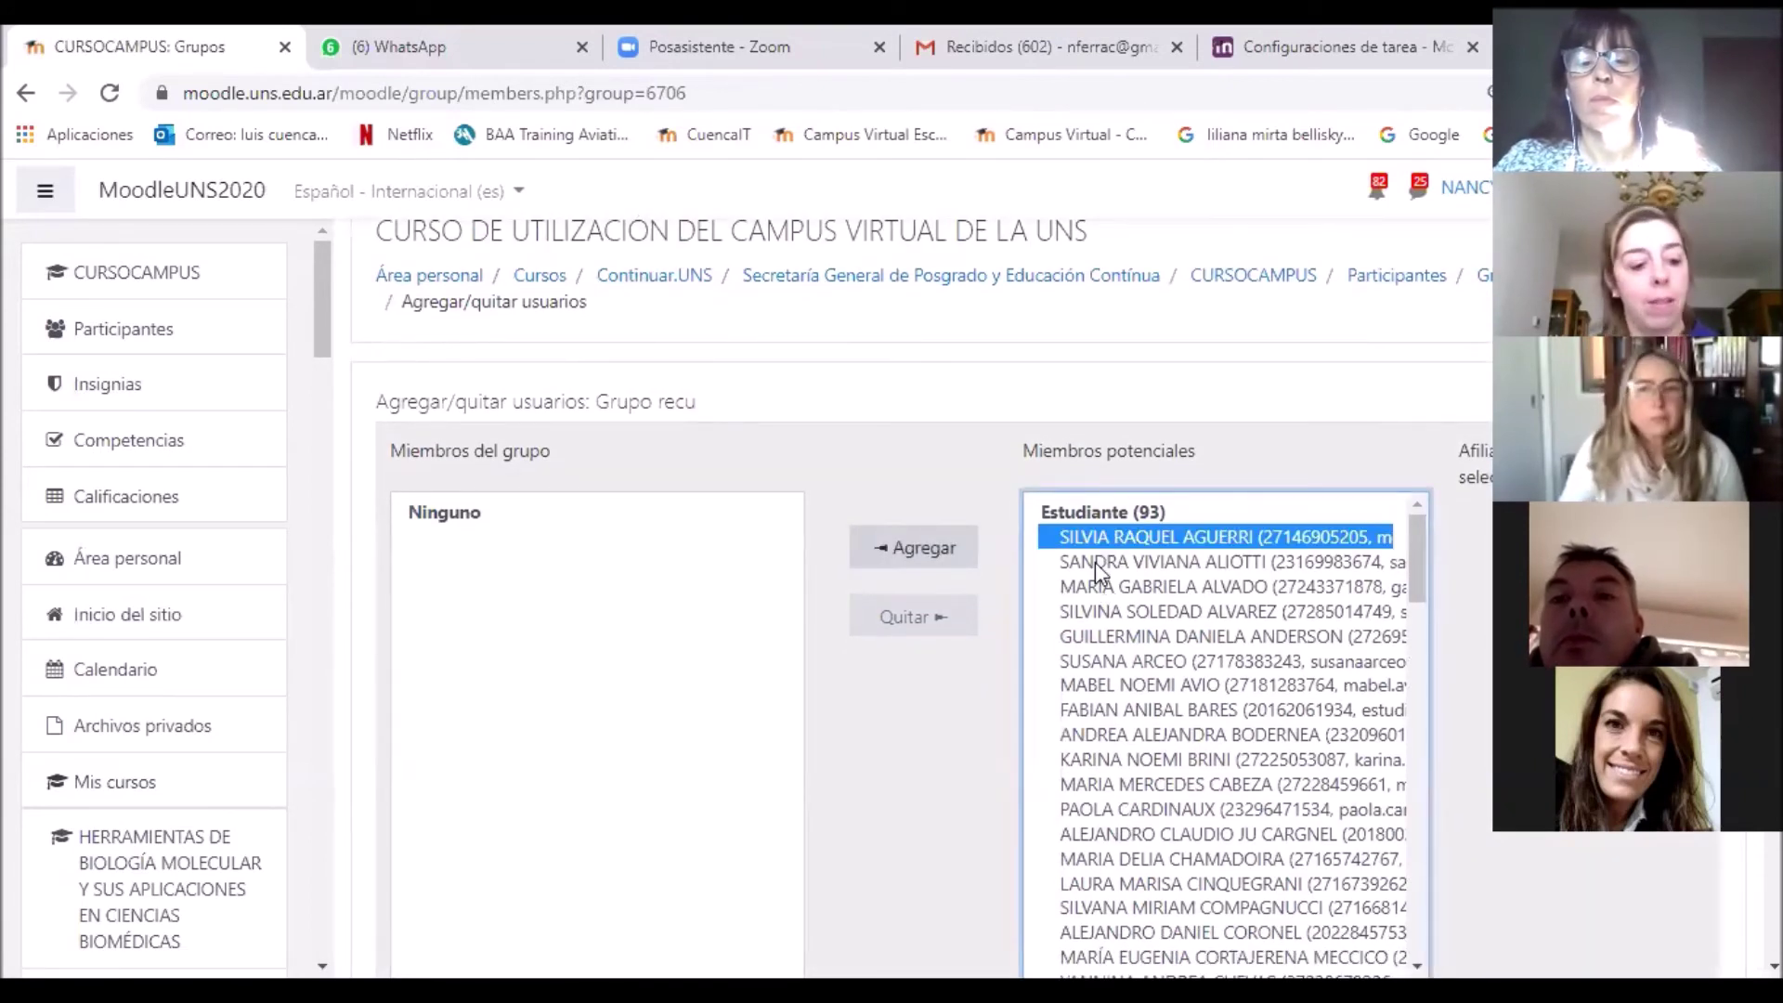
ctrl+click(1096, 561)
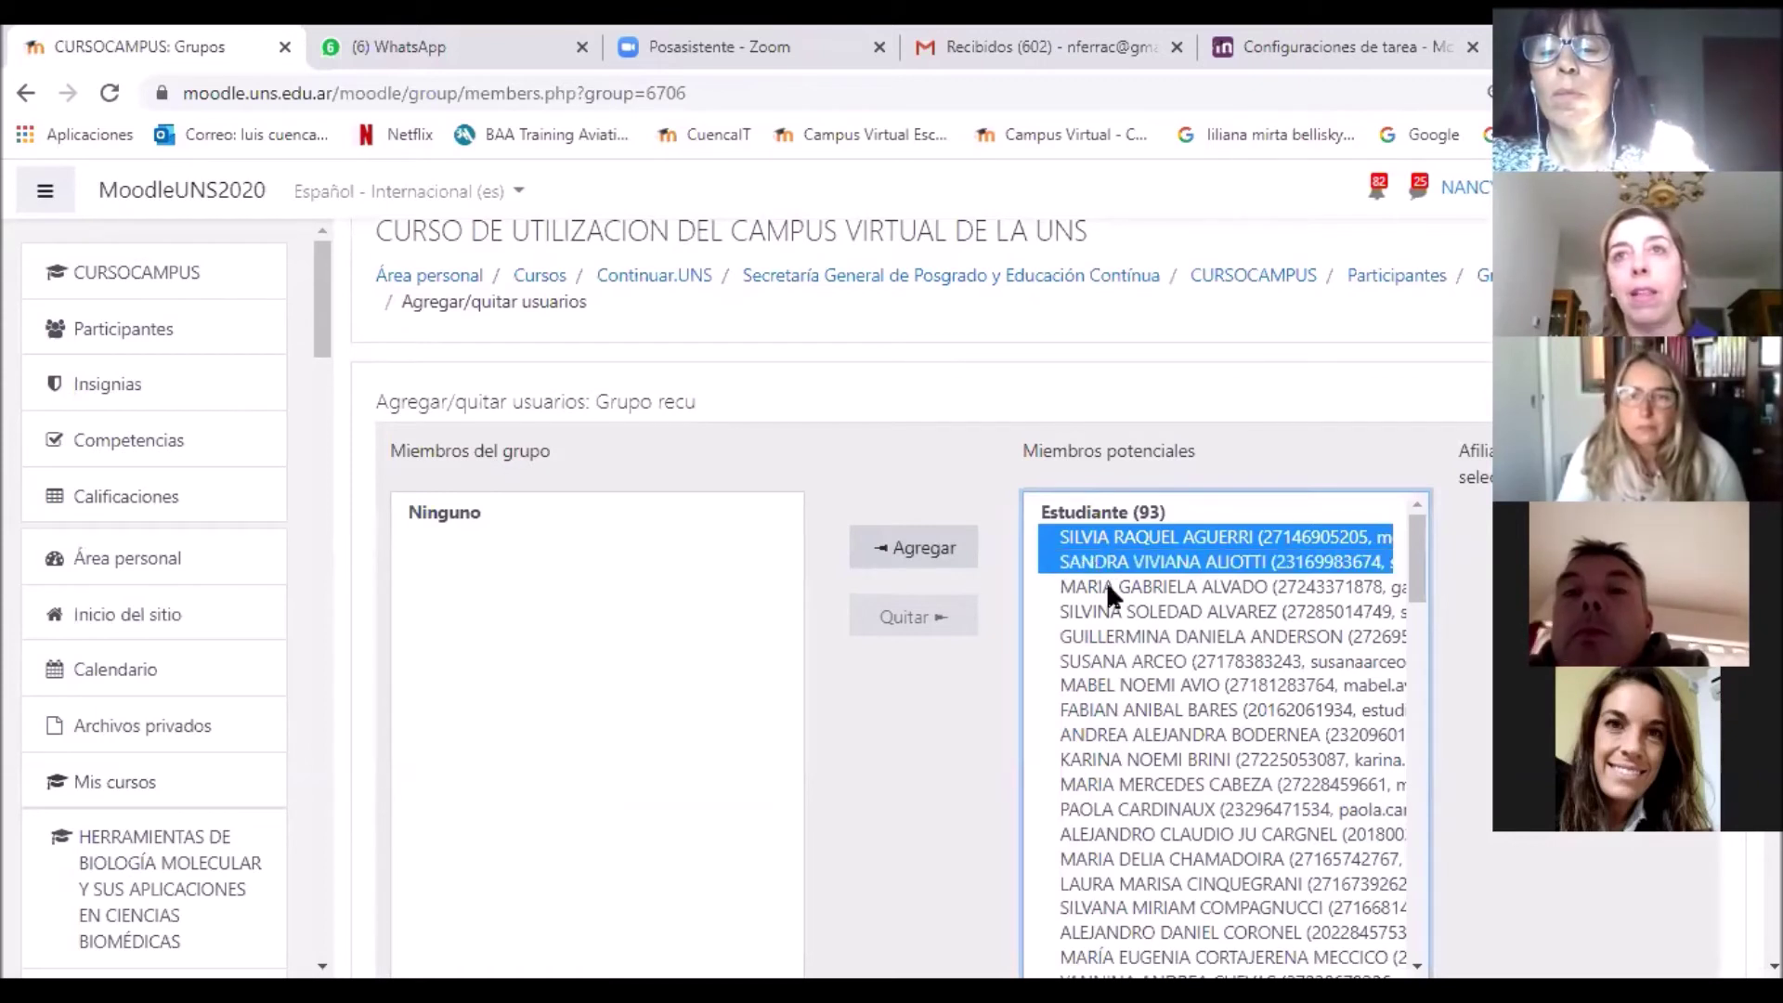
ctrl+click(1107, 585)
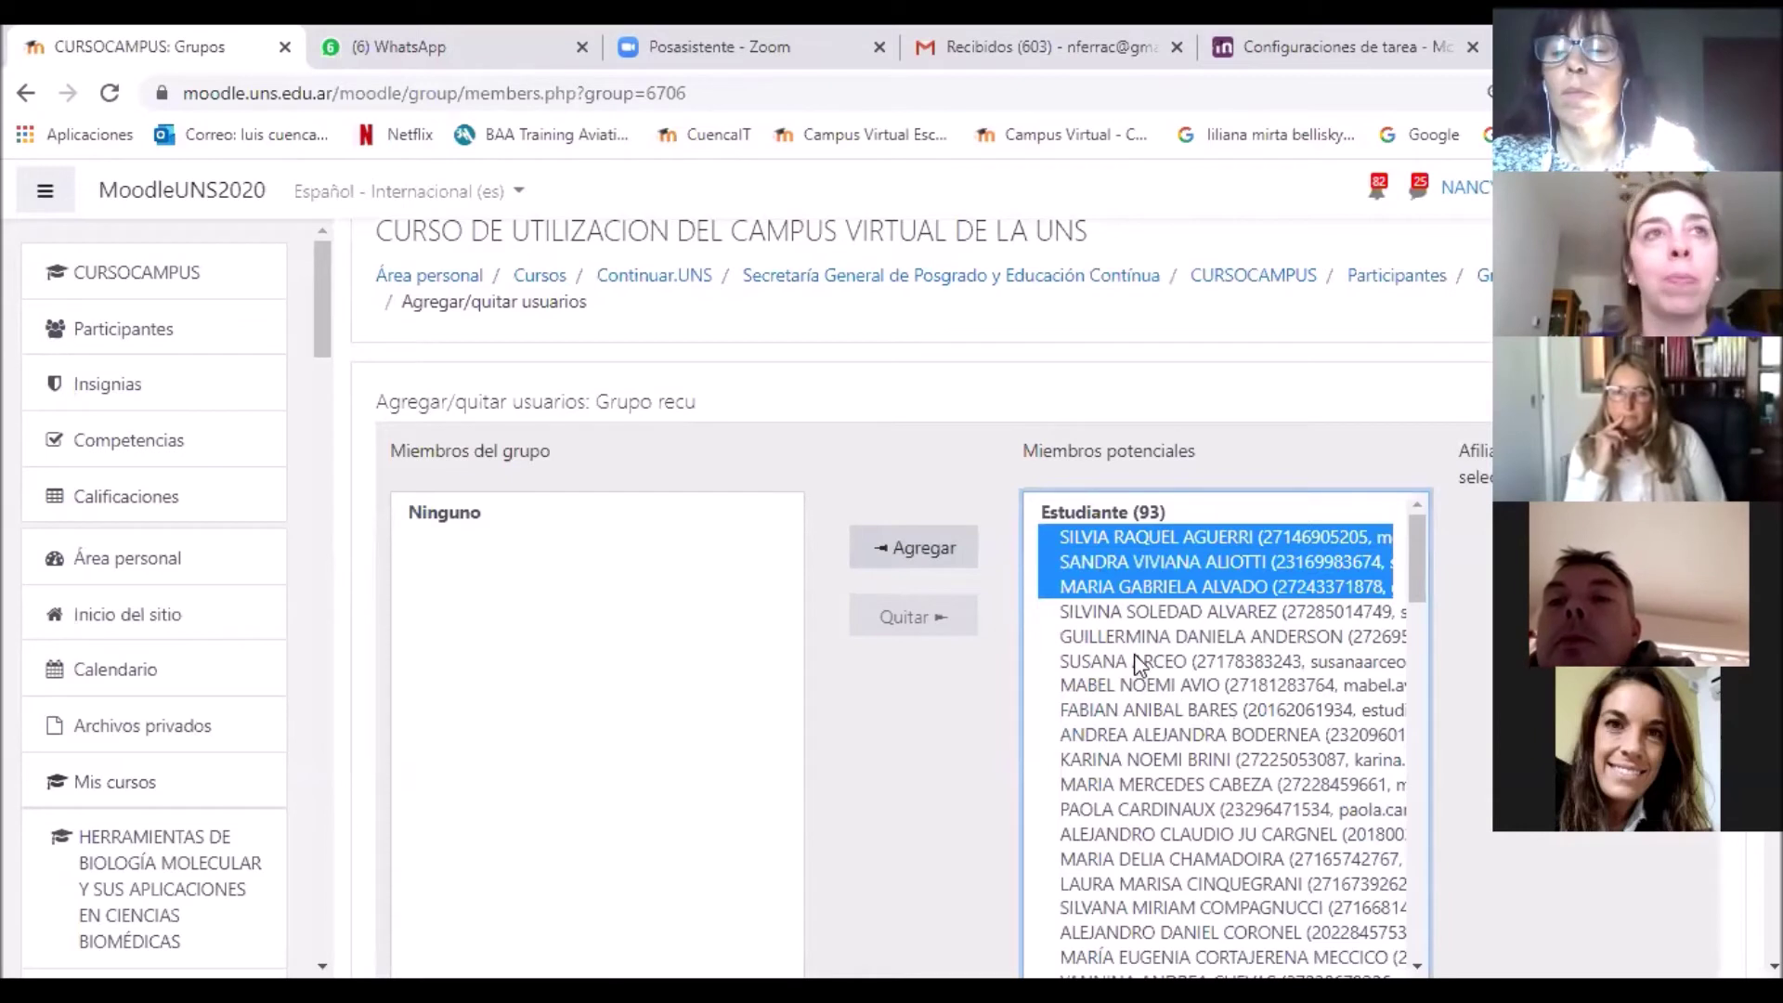
click(1131, 538)
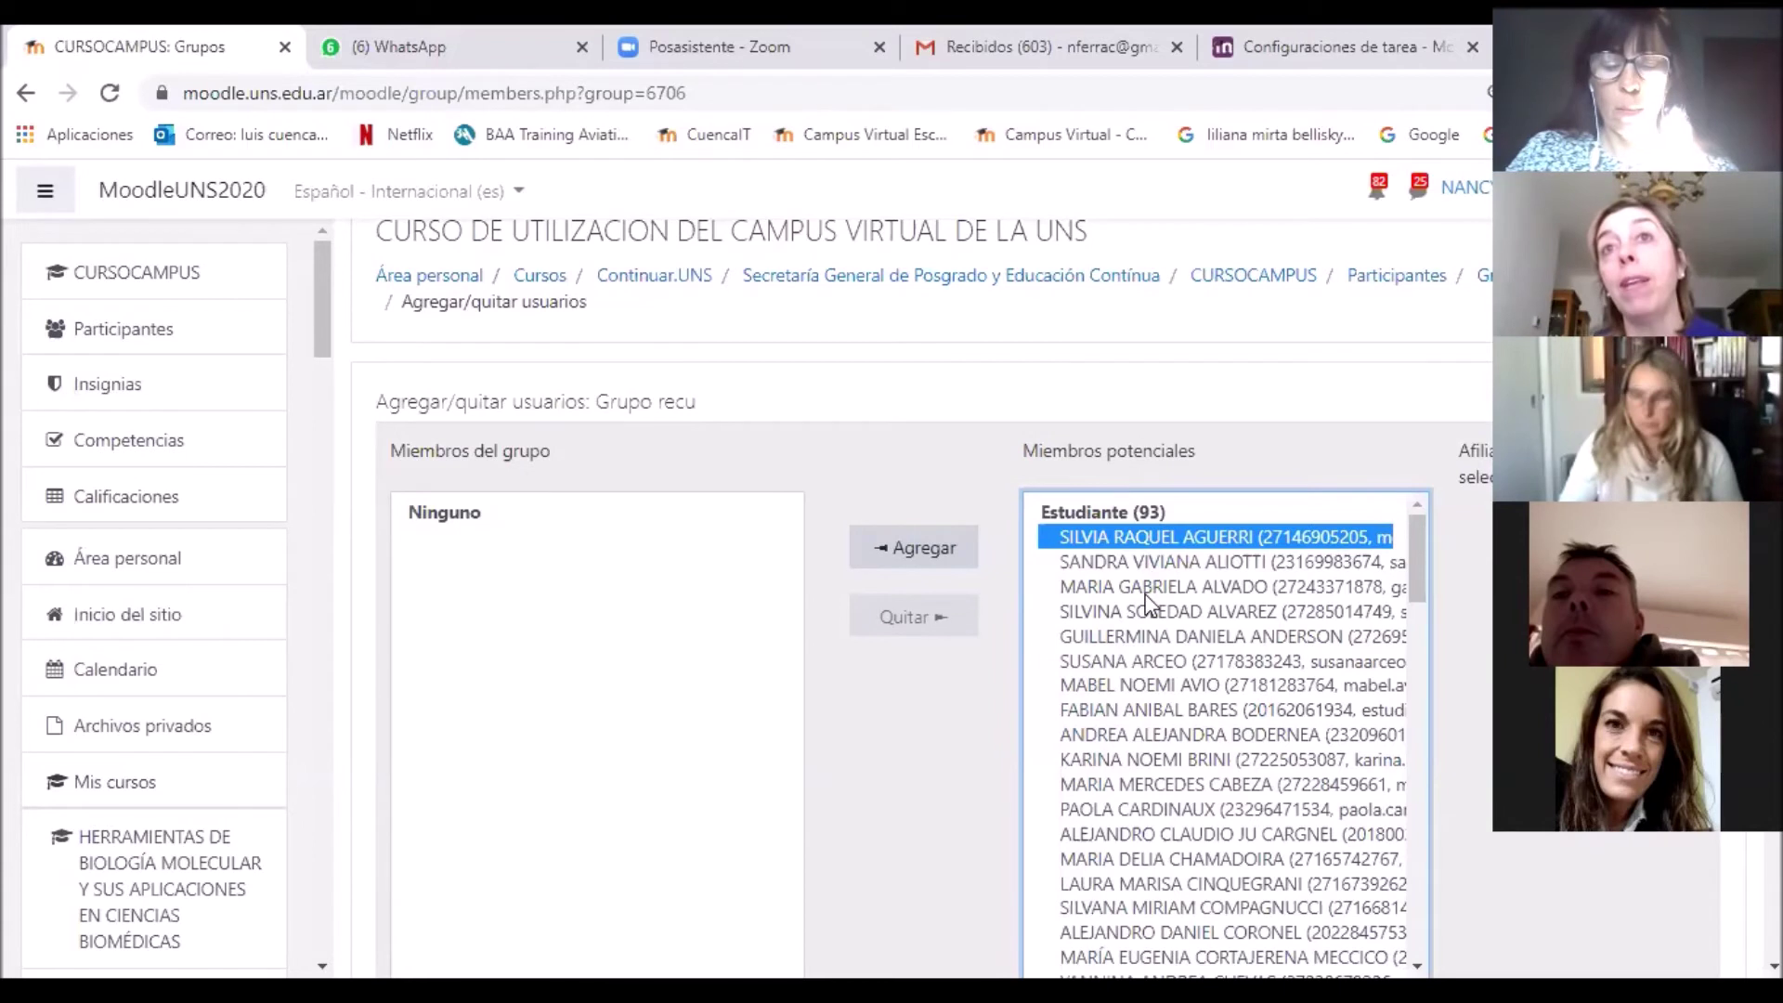
shift+click(1149, 587)
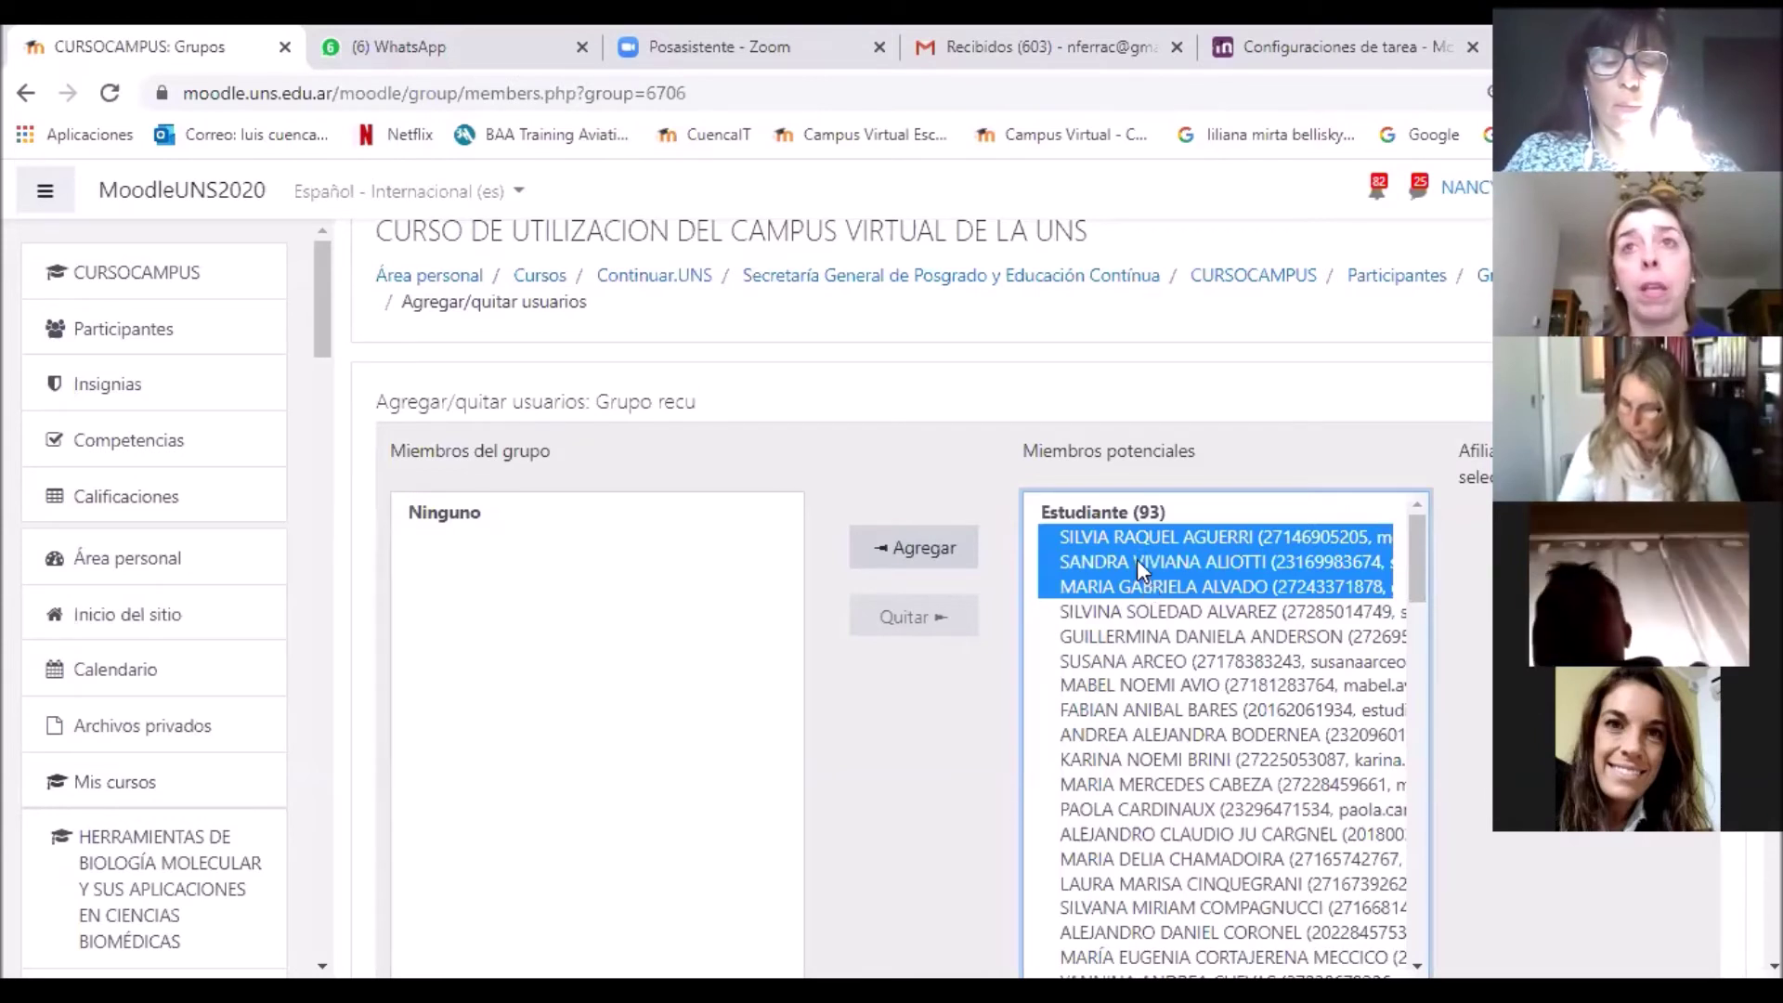
ctrl+click(1137, 559)
ctrl+click(1139, 585)
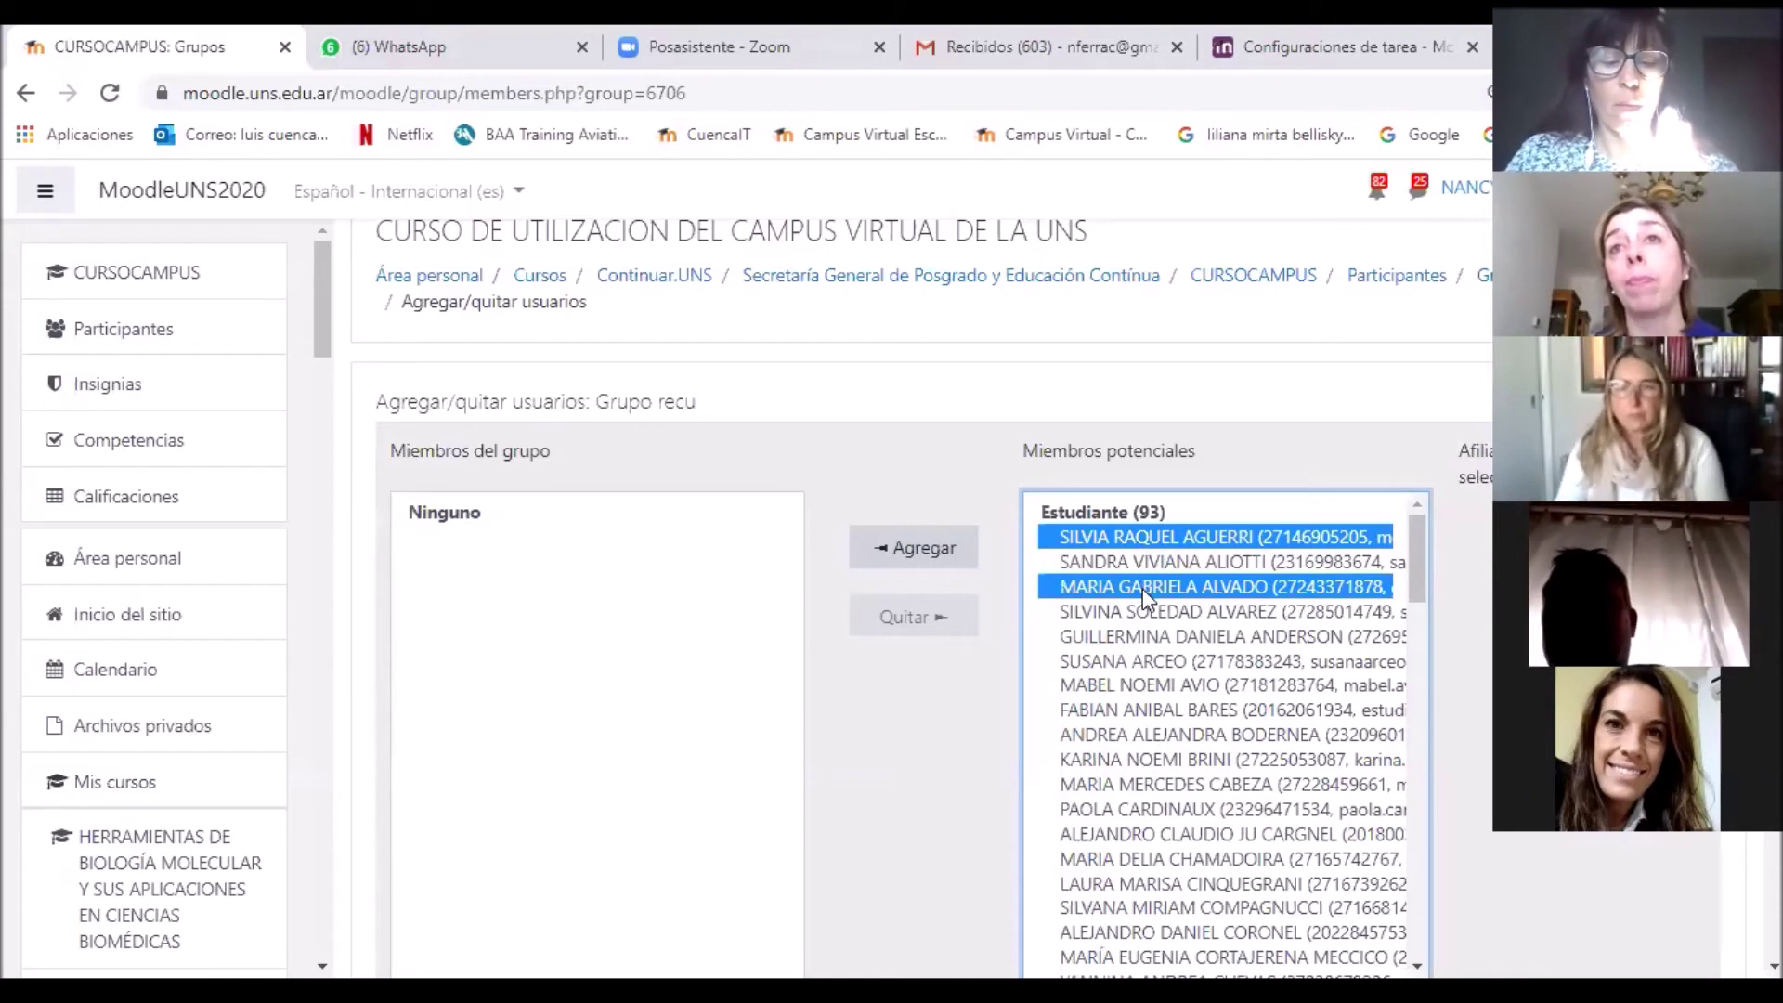
ctrl+click(1148, 613)
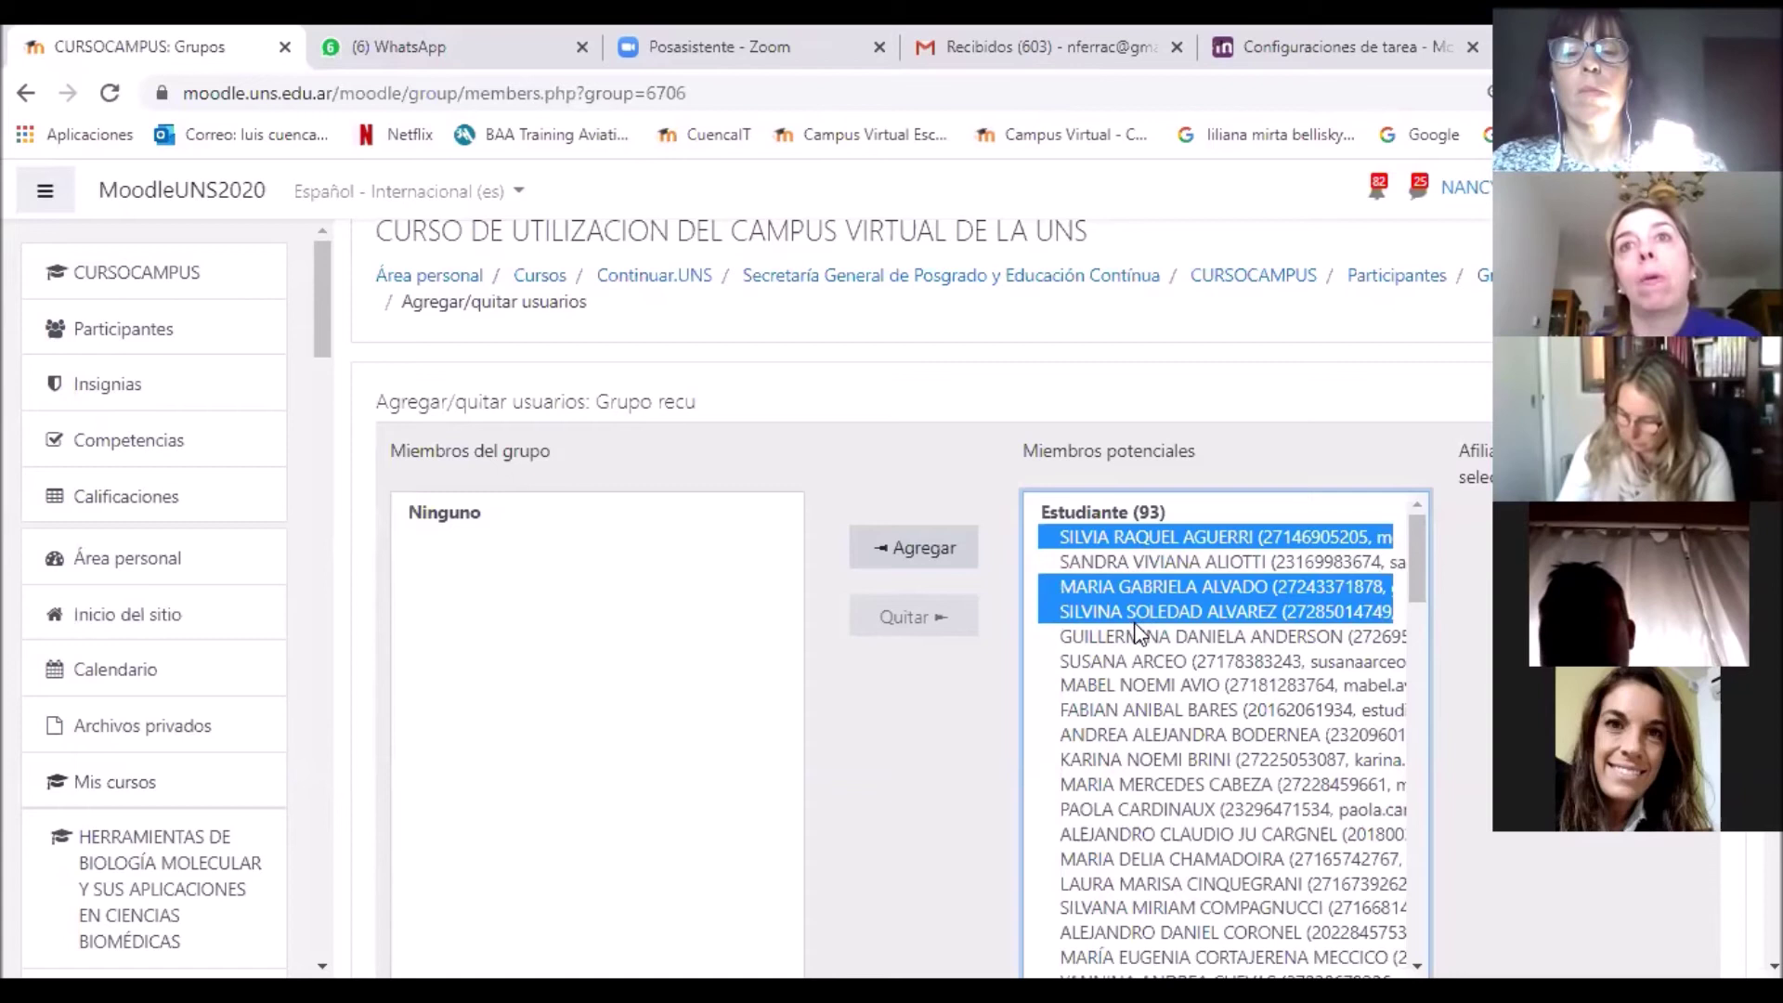
click(1196, 536)
shift+click(1200, 585)
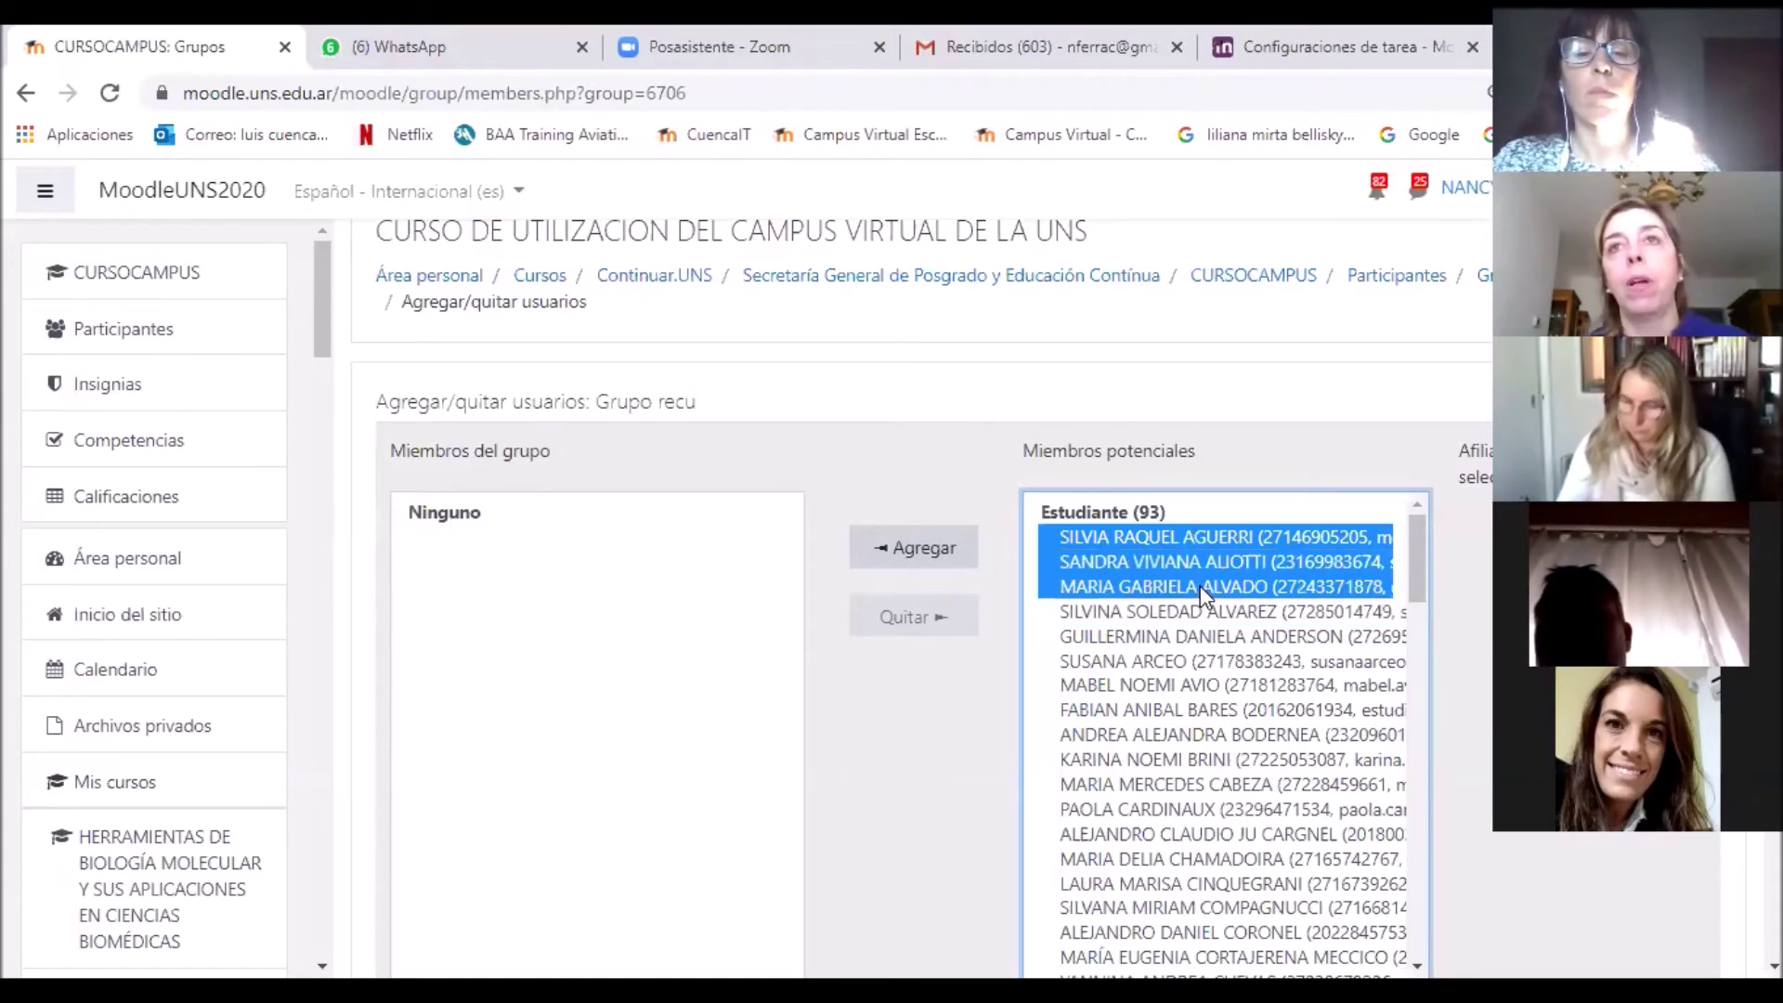
Step: Add the three selected students to Grupo recu
click(910, 548)
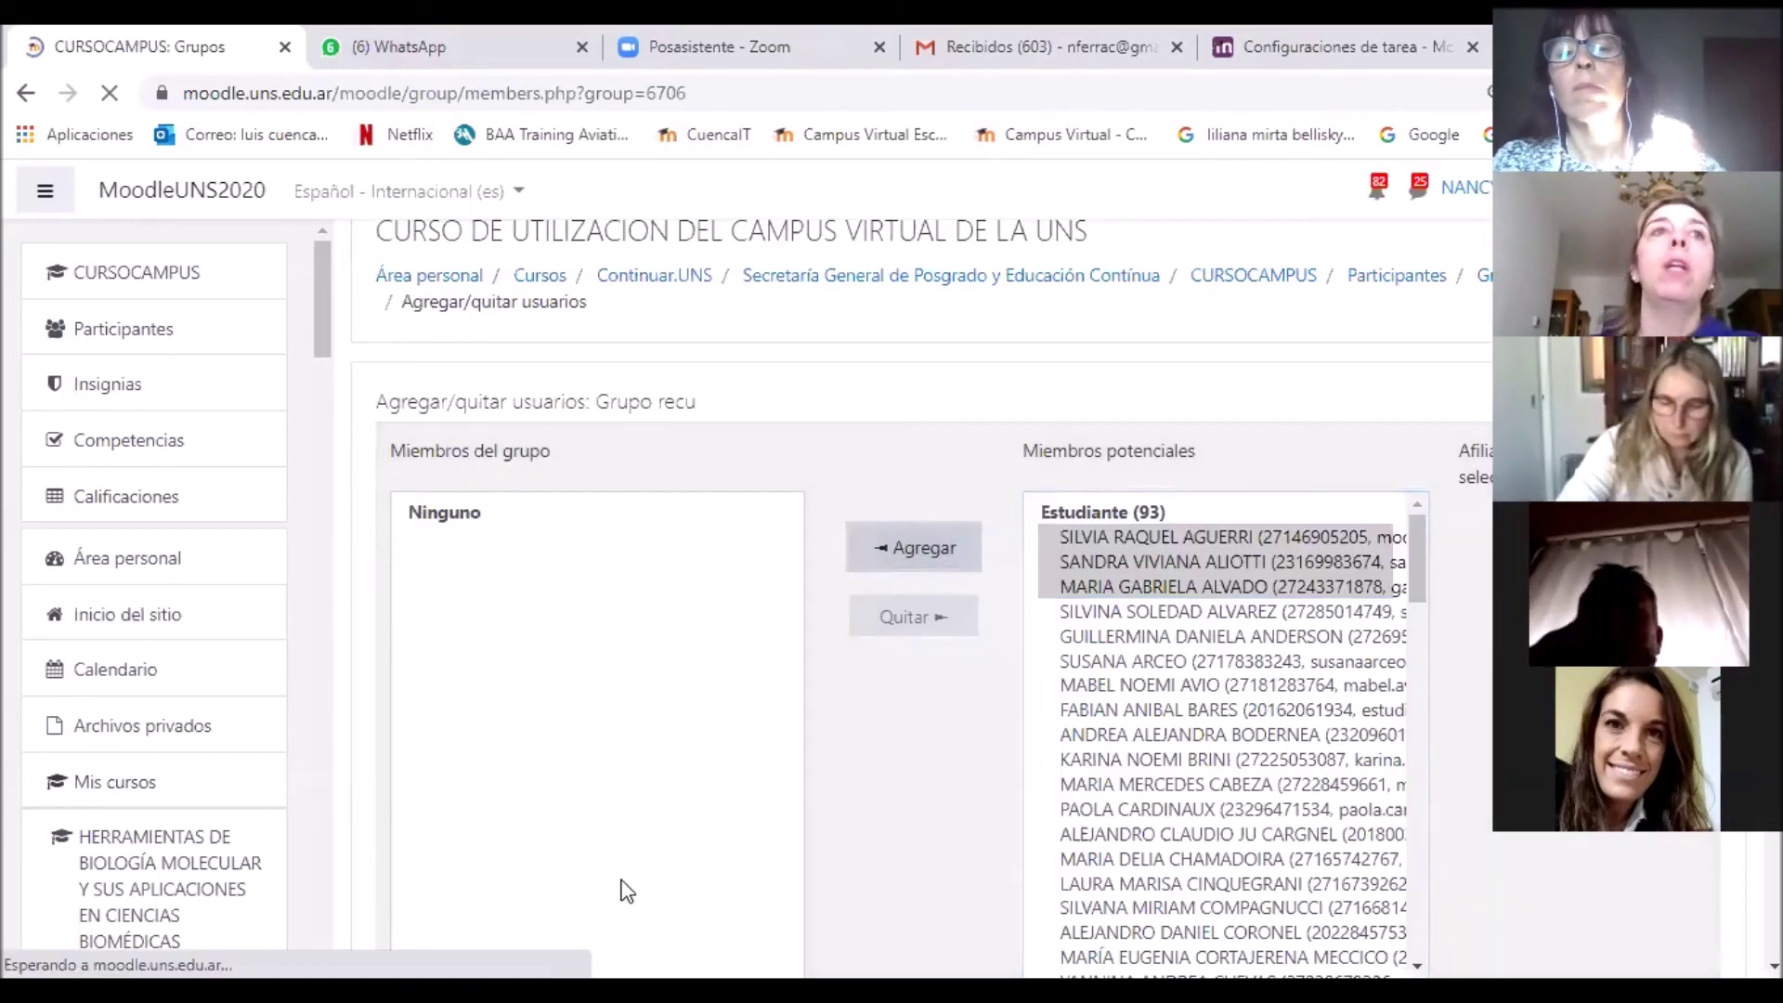
scroll(859, 771, down, 1)
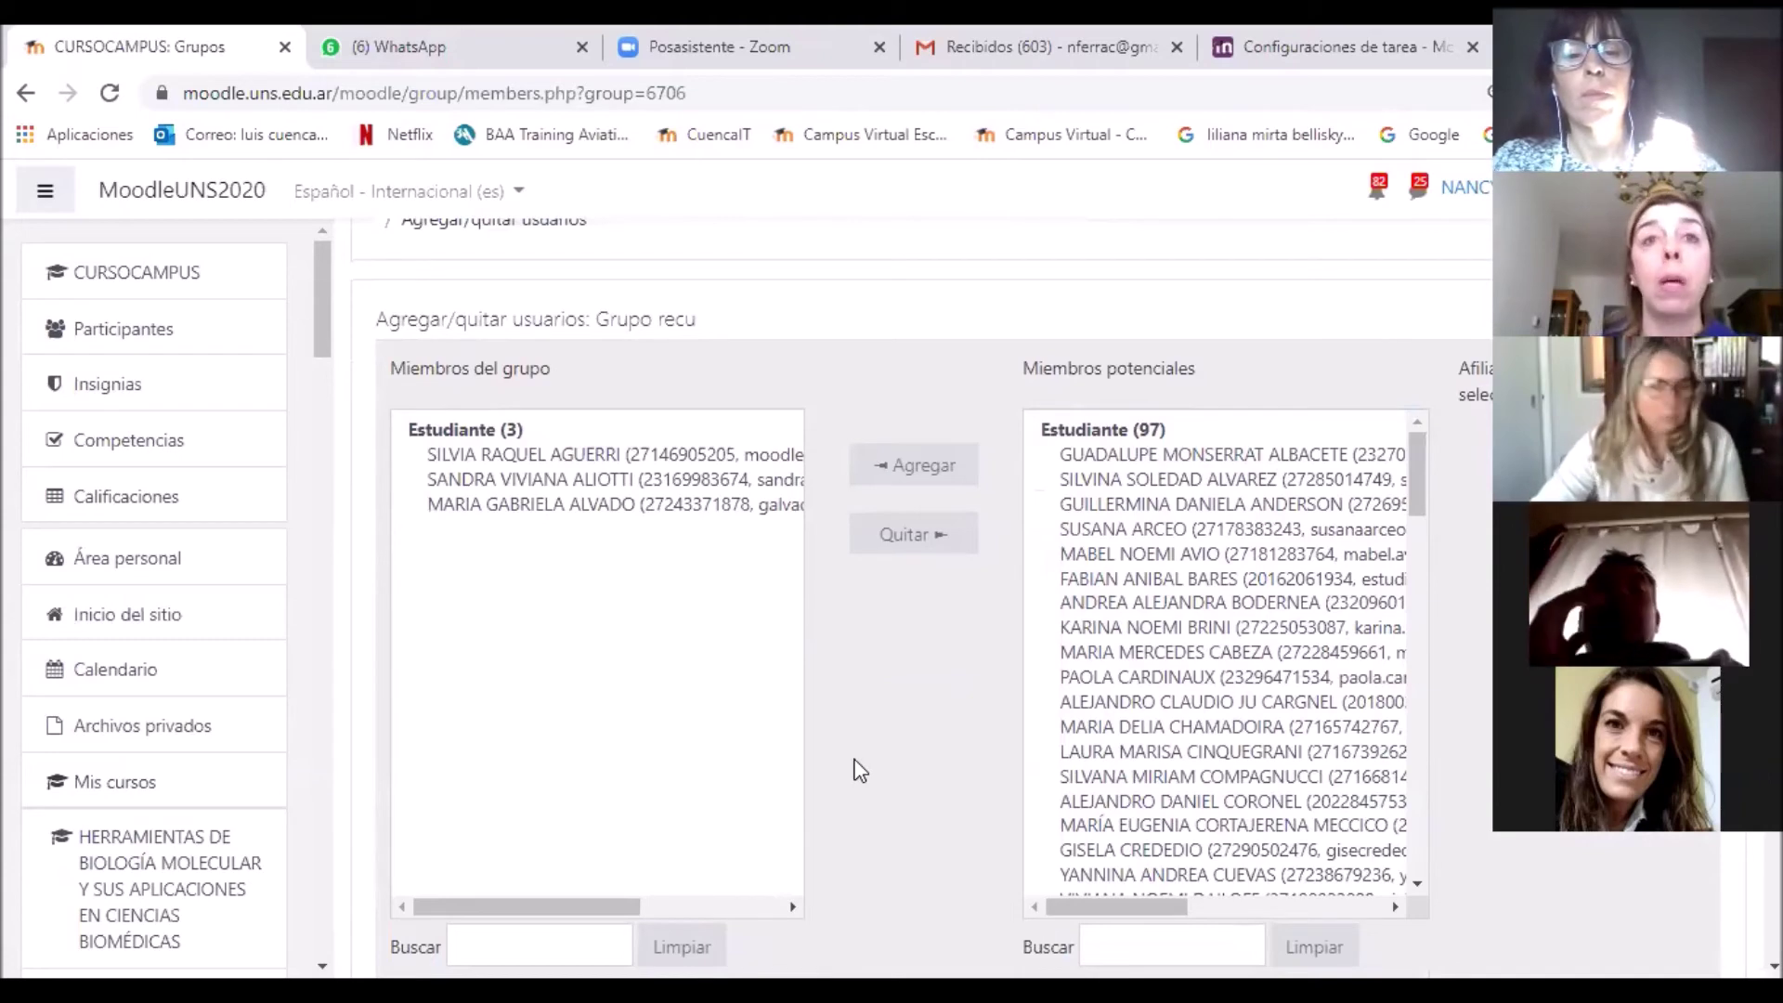
scroll(860, 771, down, 1)
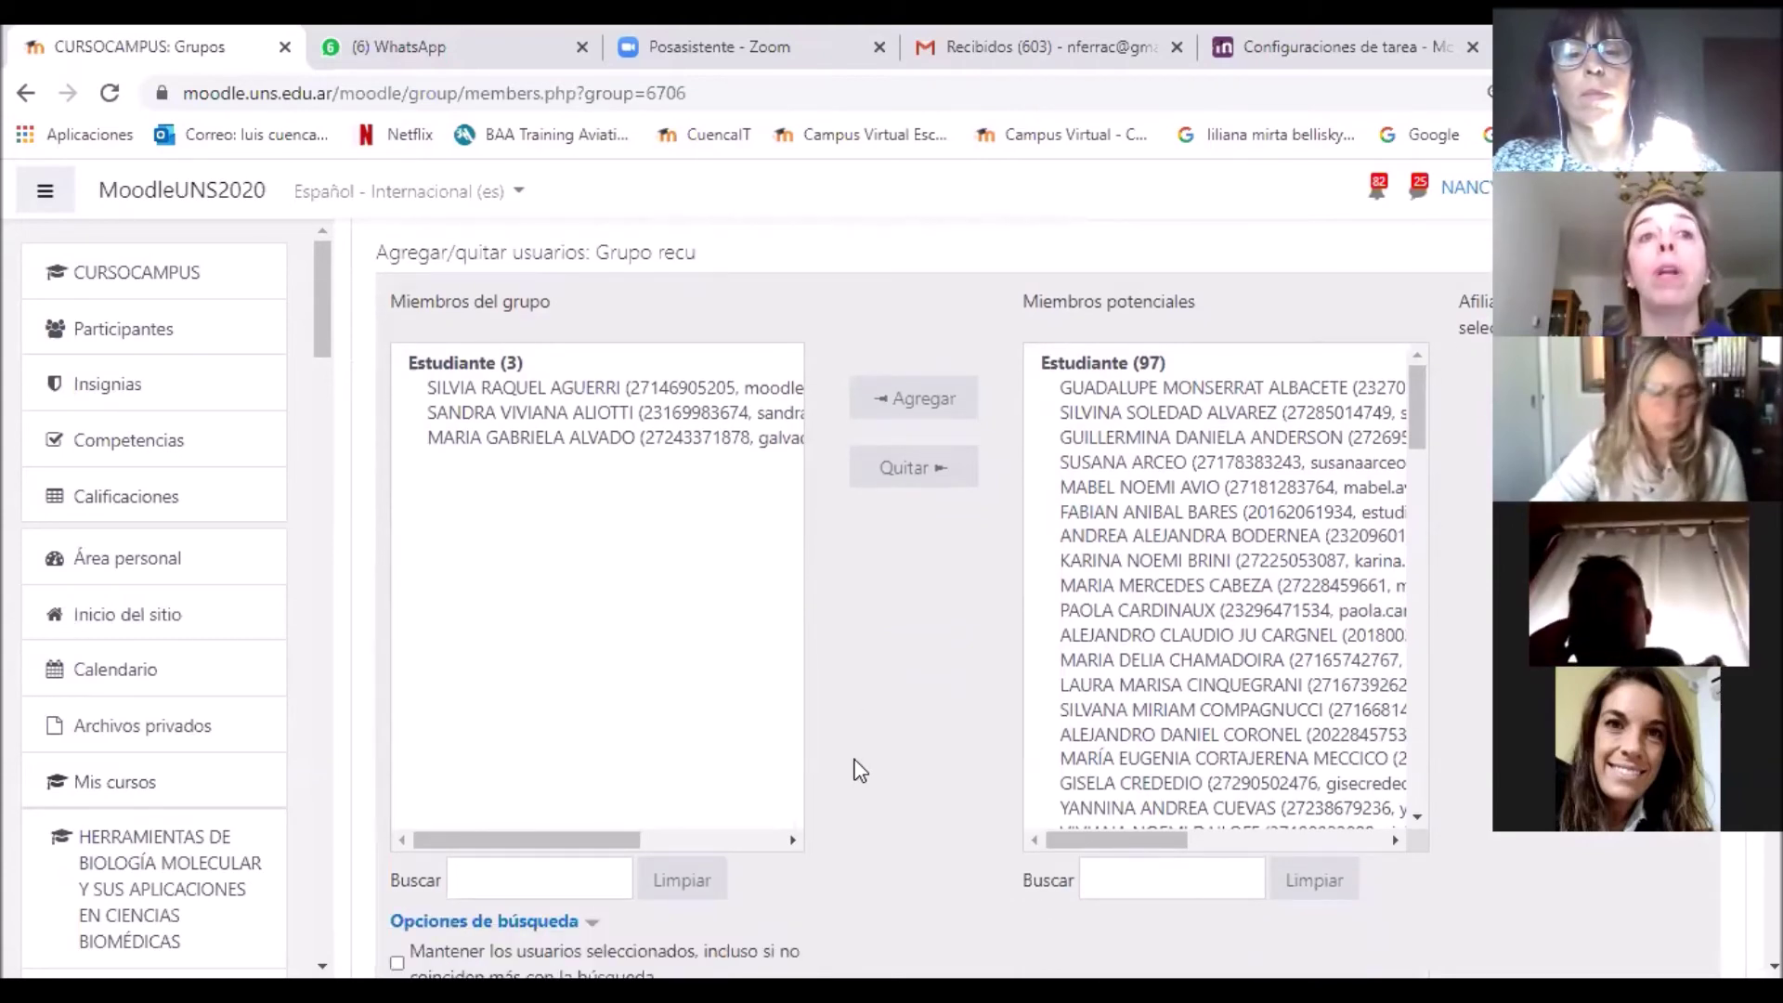
scroll(860, 771, down, 3)
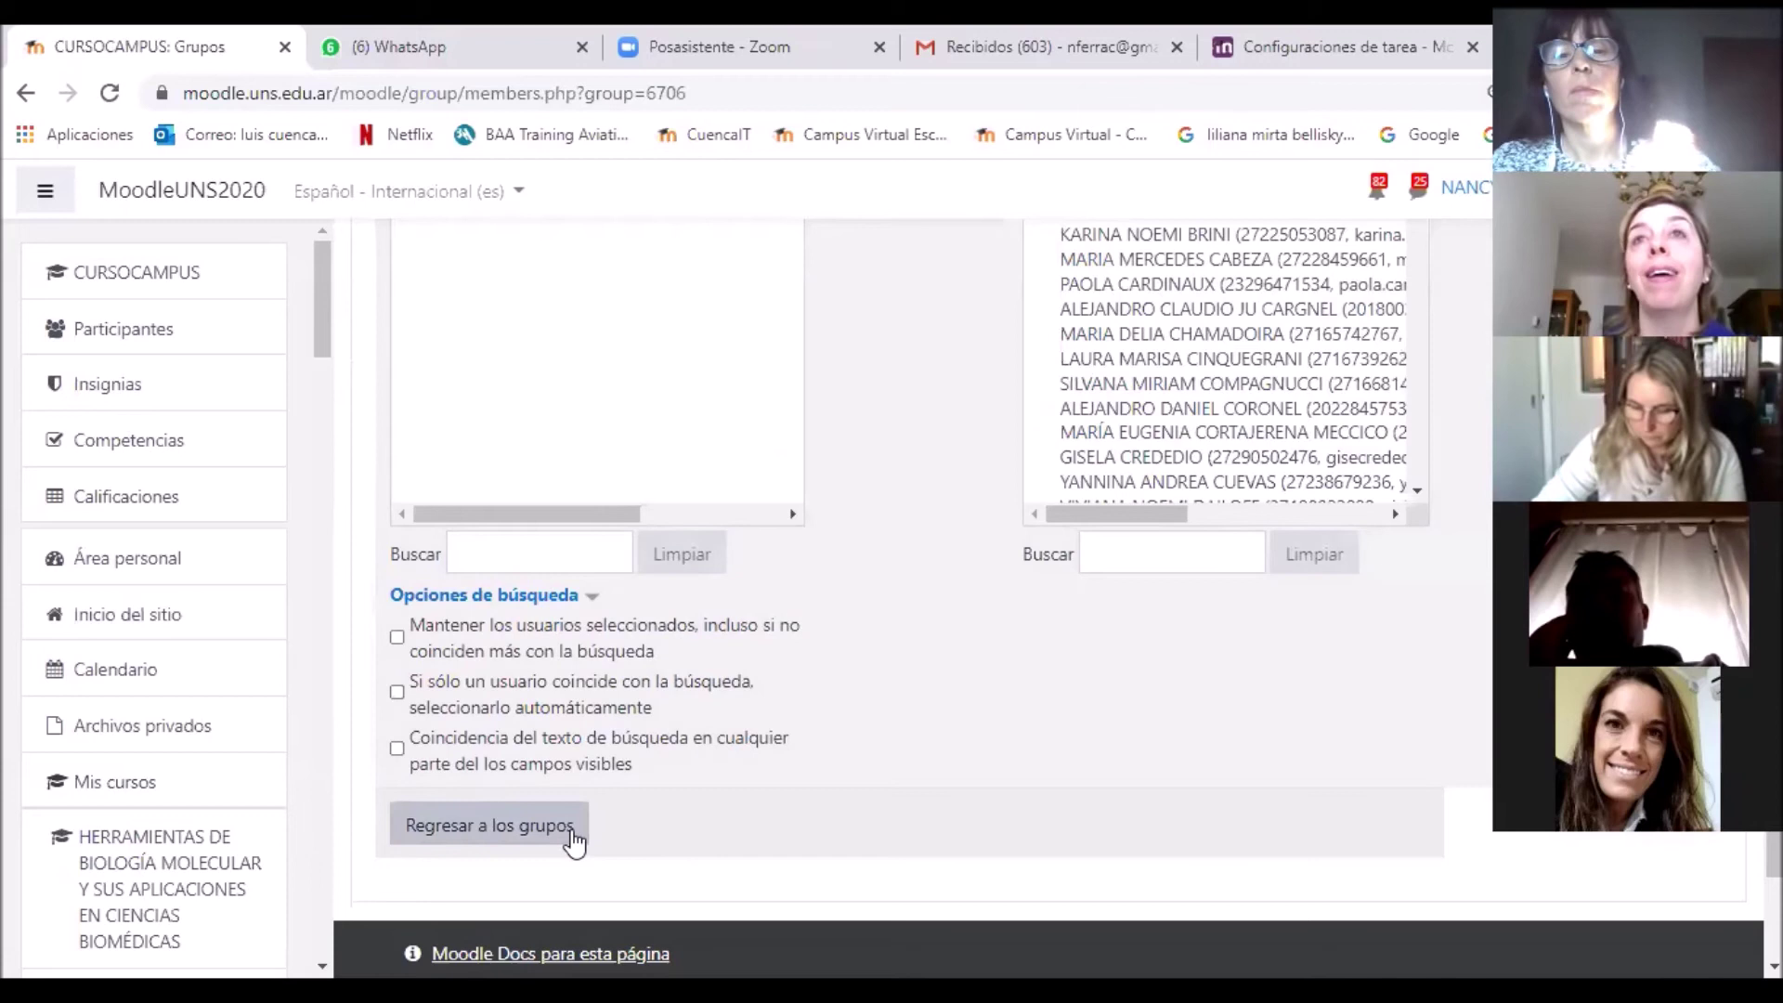
Step: Review Grupo recu (3) on the Grupos page, then return to the CURSOCAMPUS course page
click(574, 837)
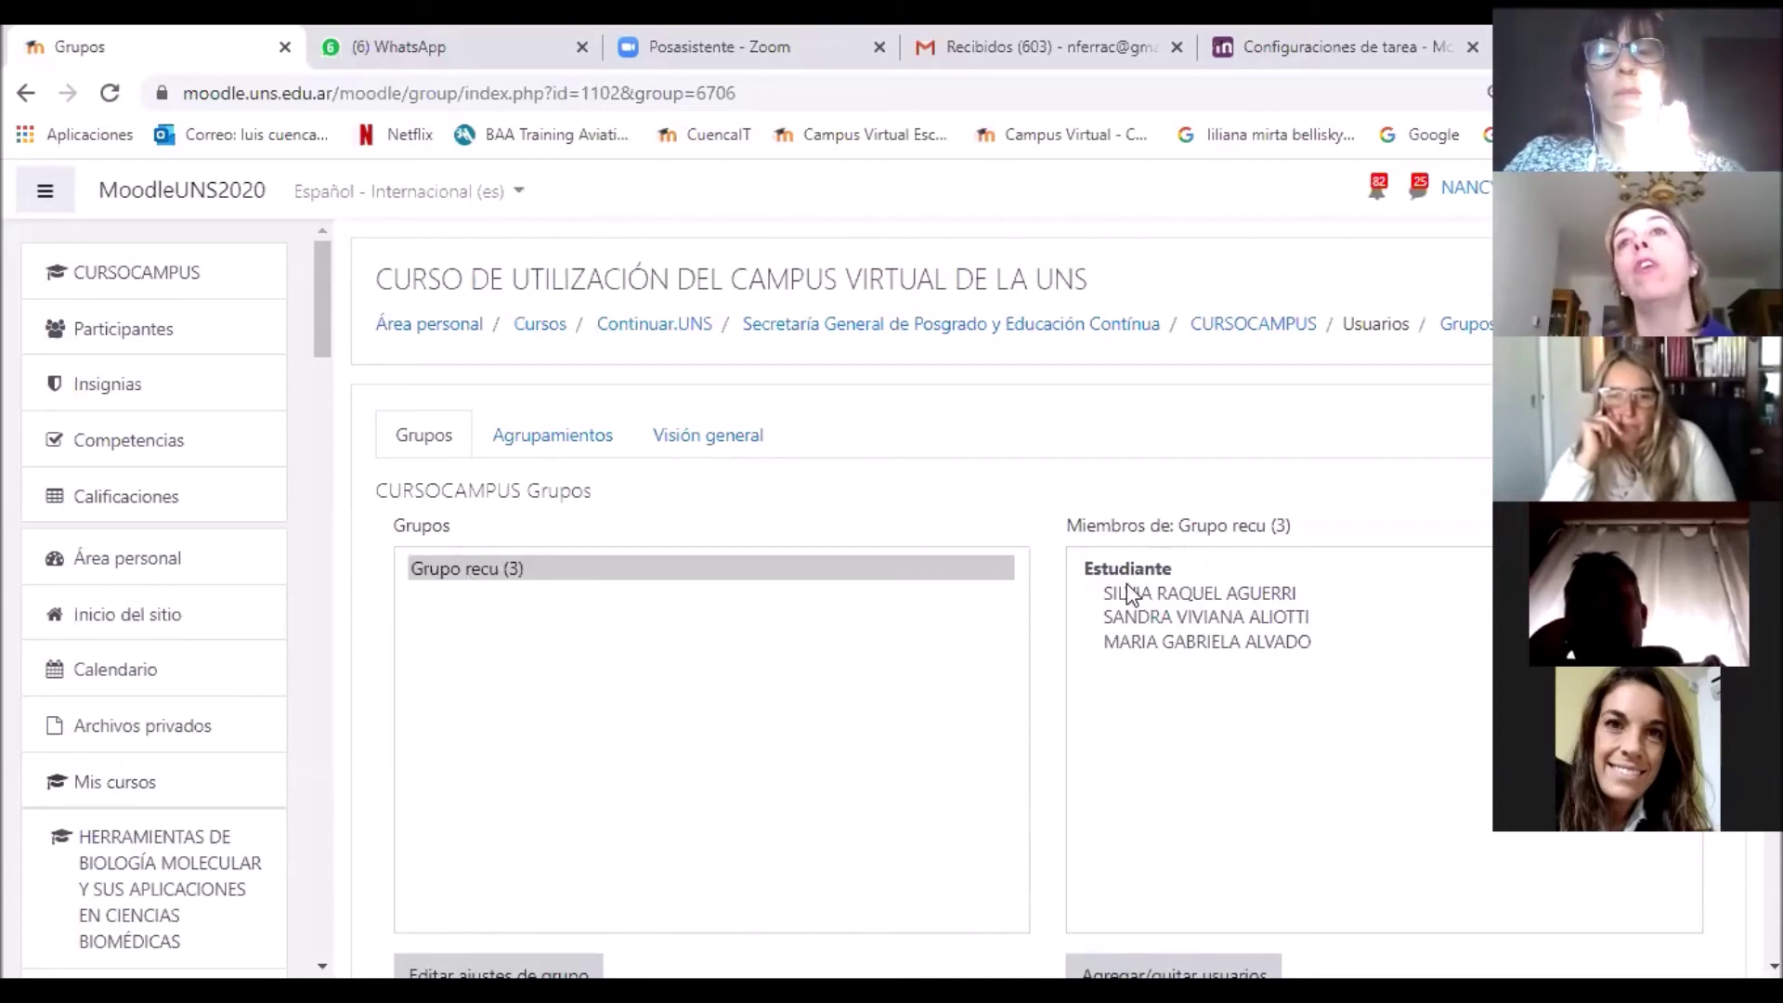
scroll(1271, 691, down, 4)
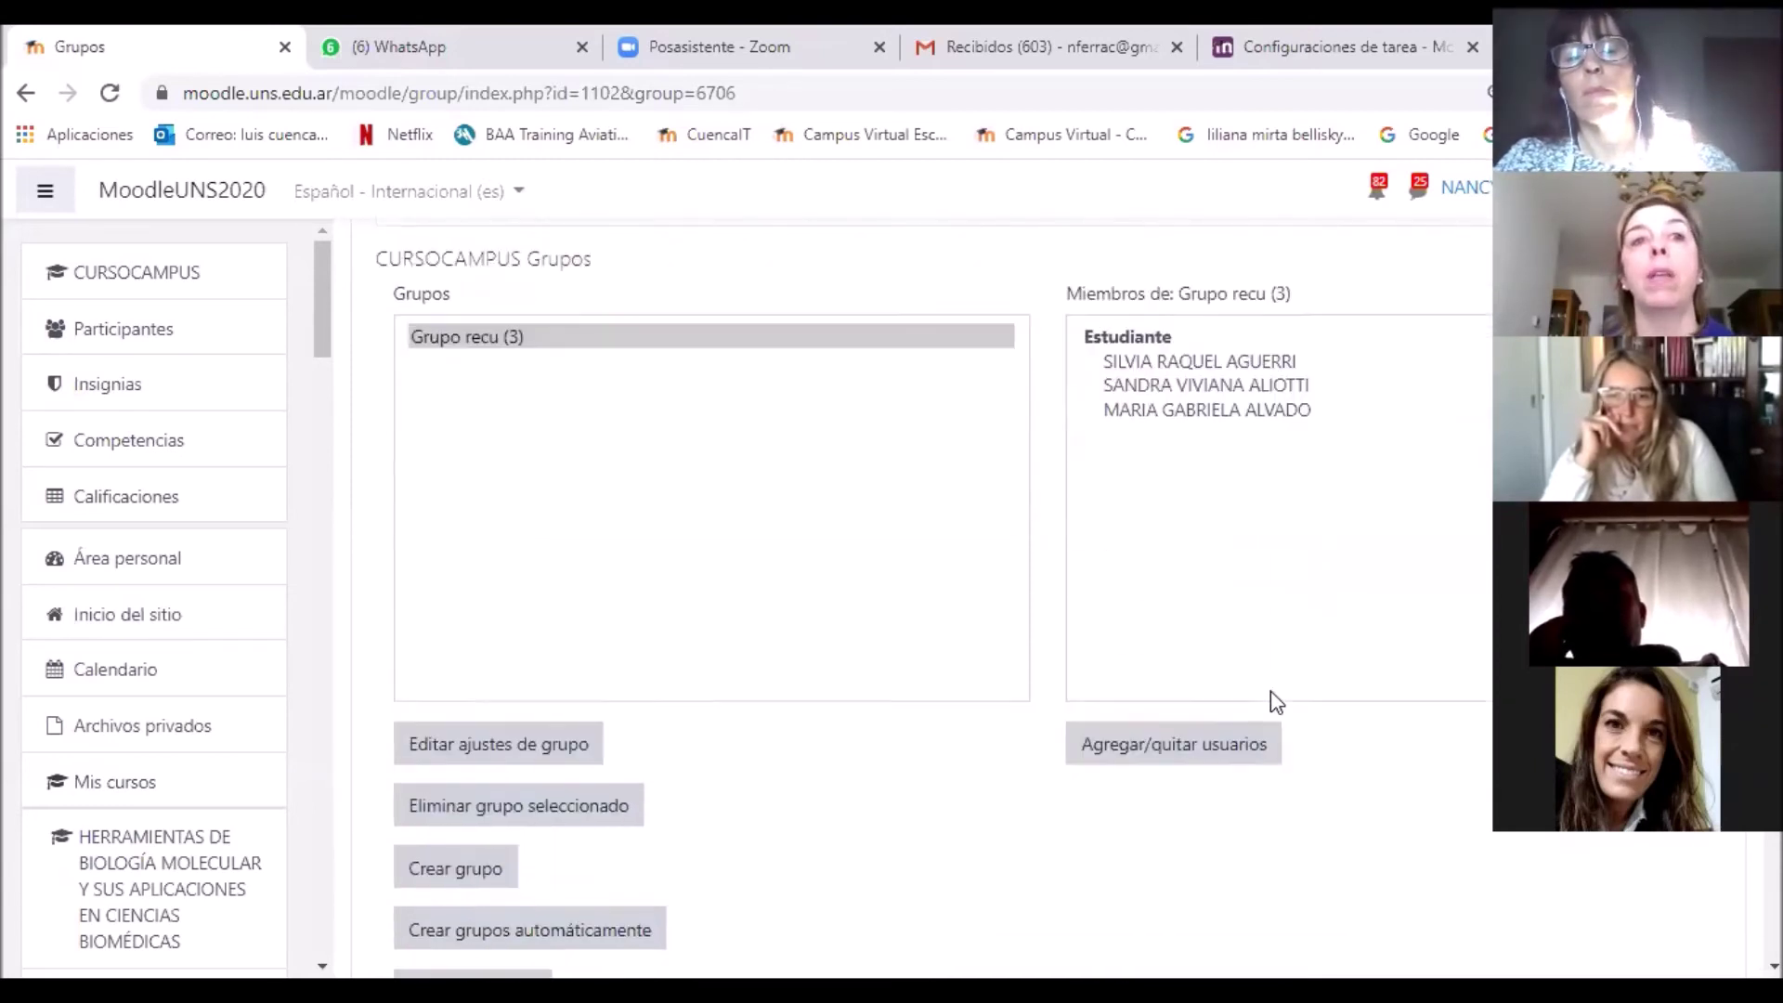
scroll(1271, 693, up, 4)
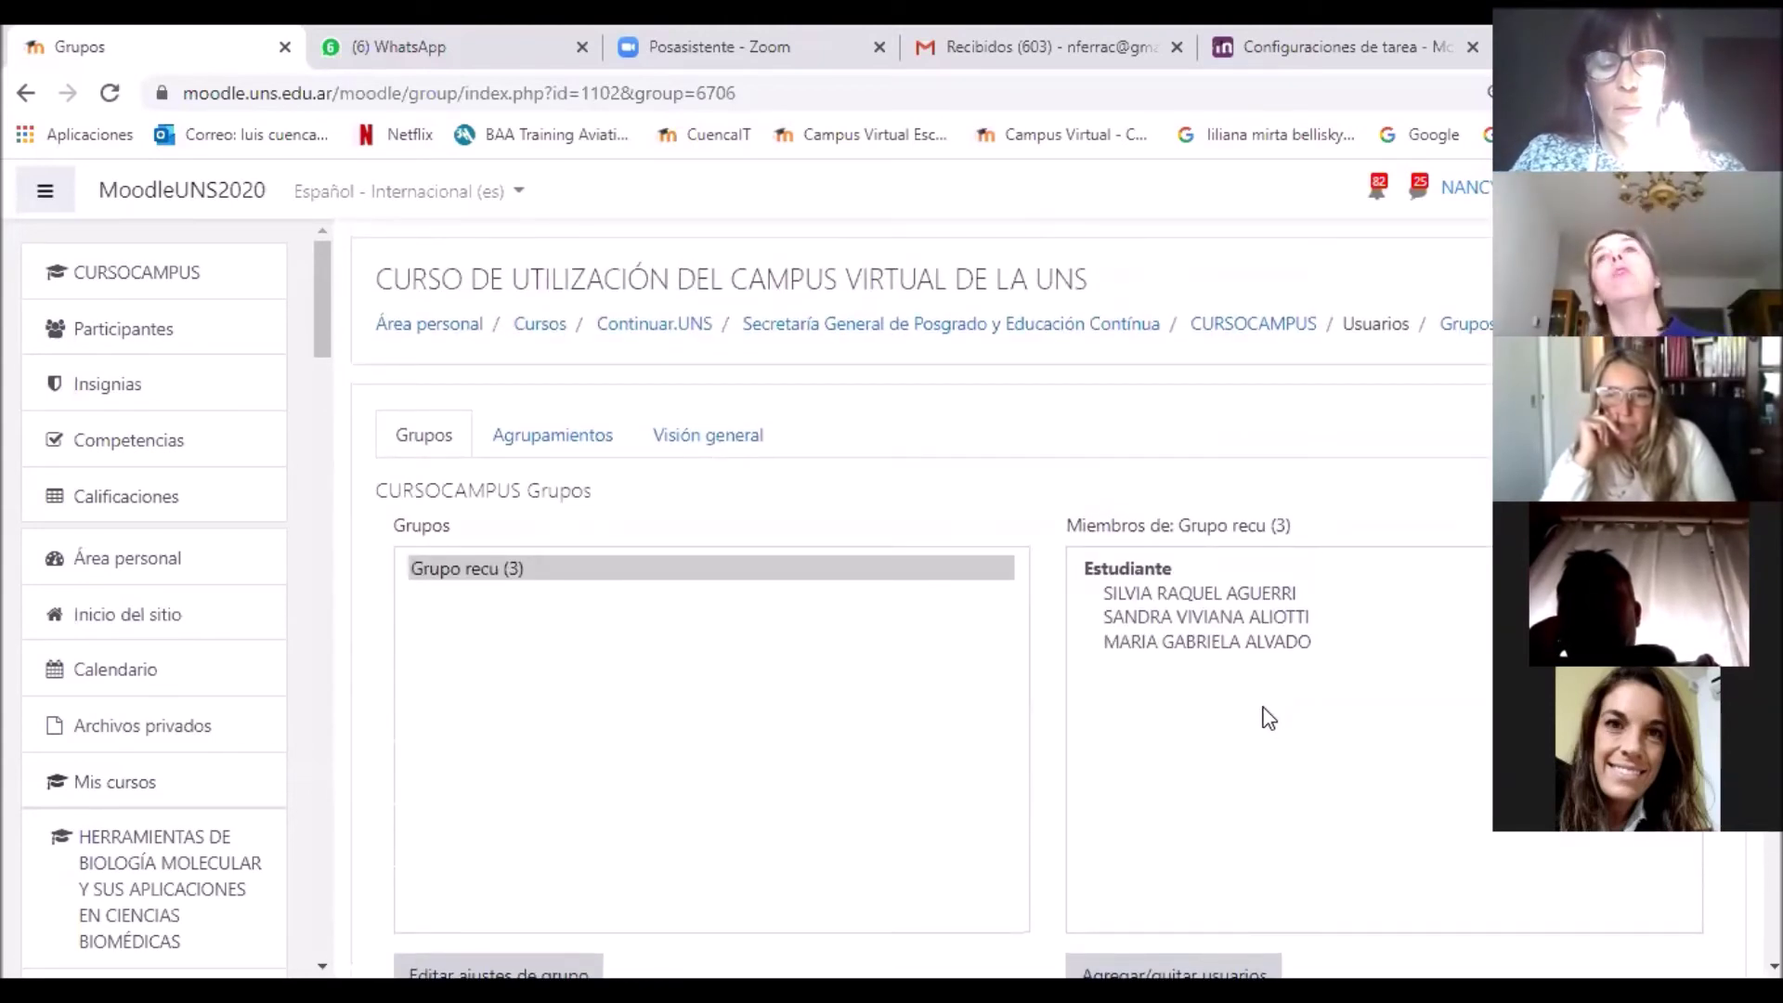
scroll(1268, 717, down, 5)
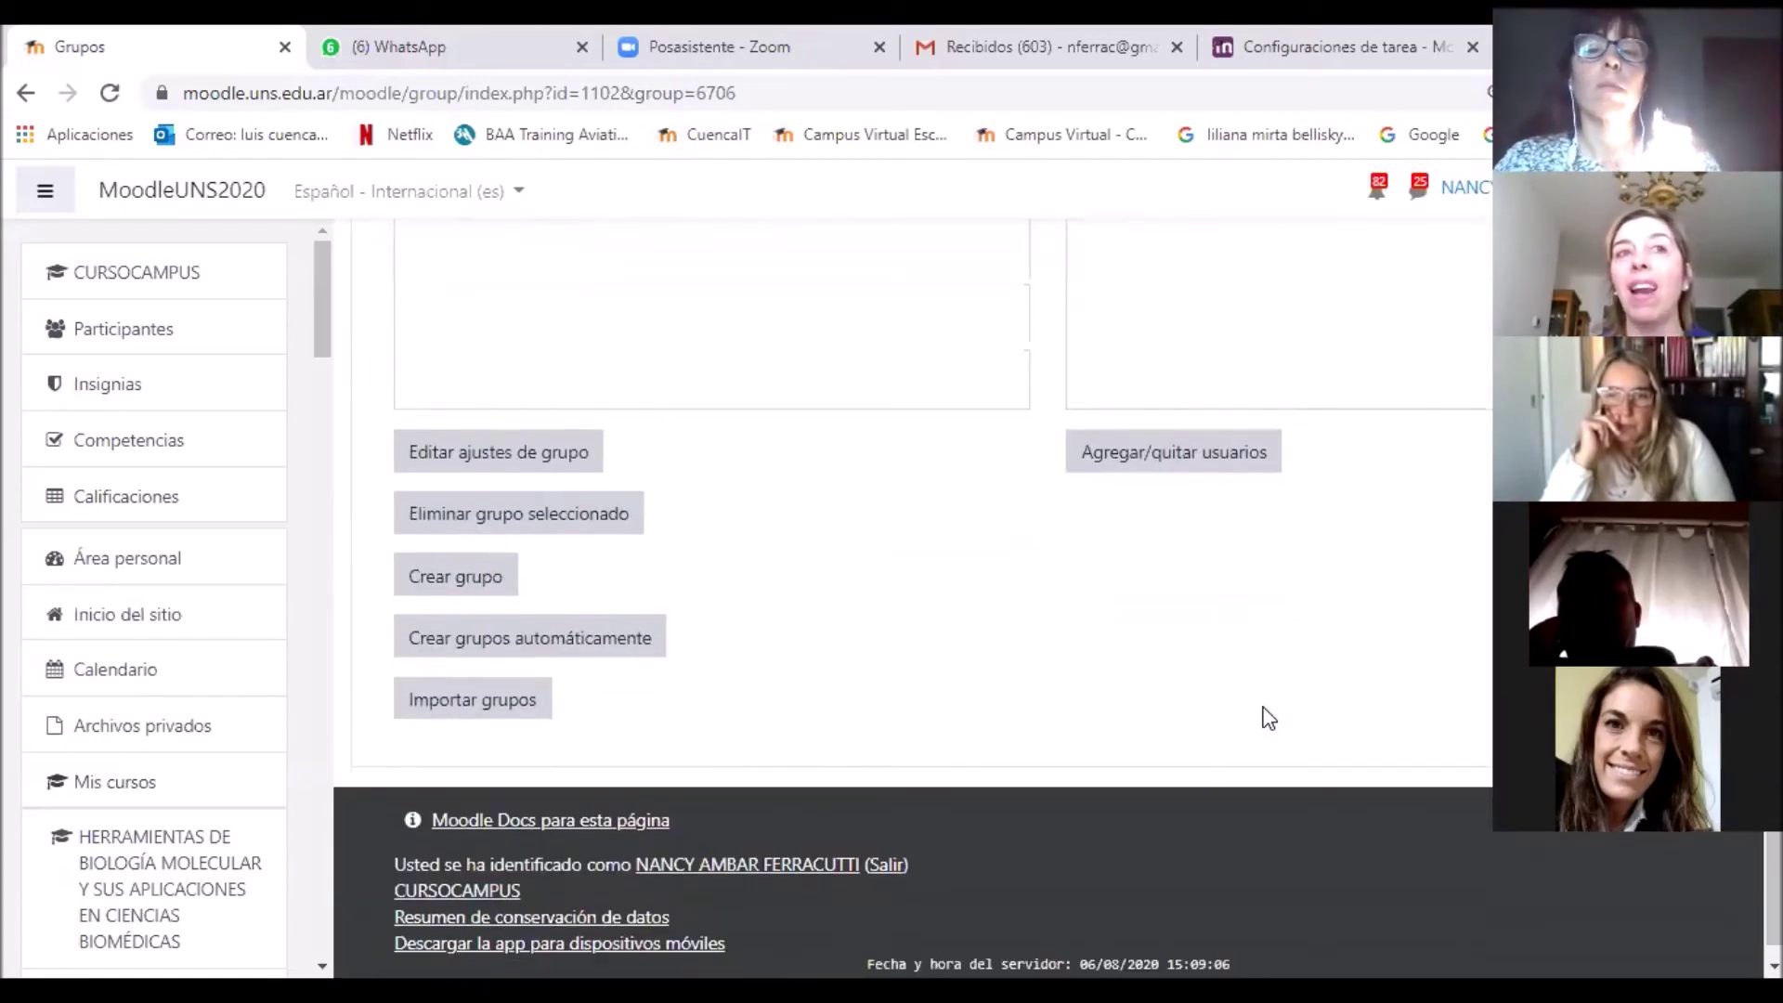
scroll(1269, 717, up, 5)
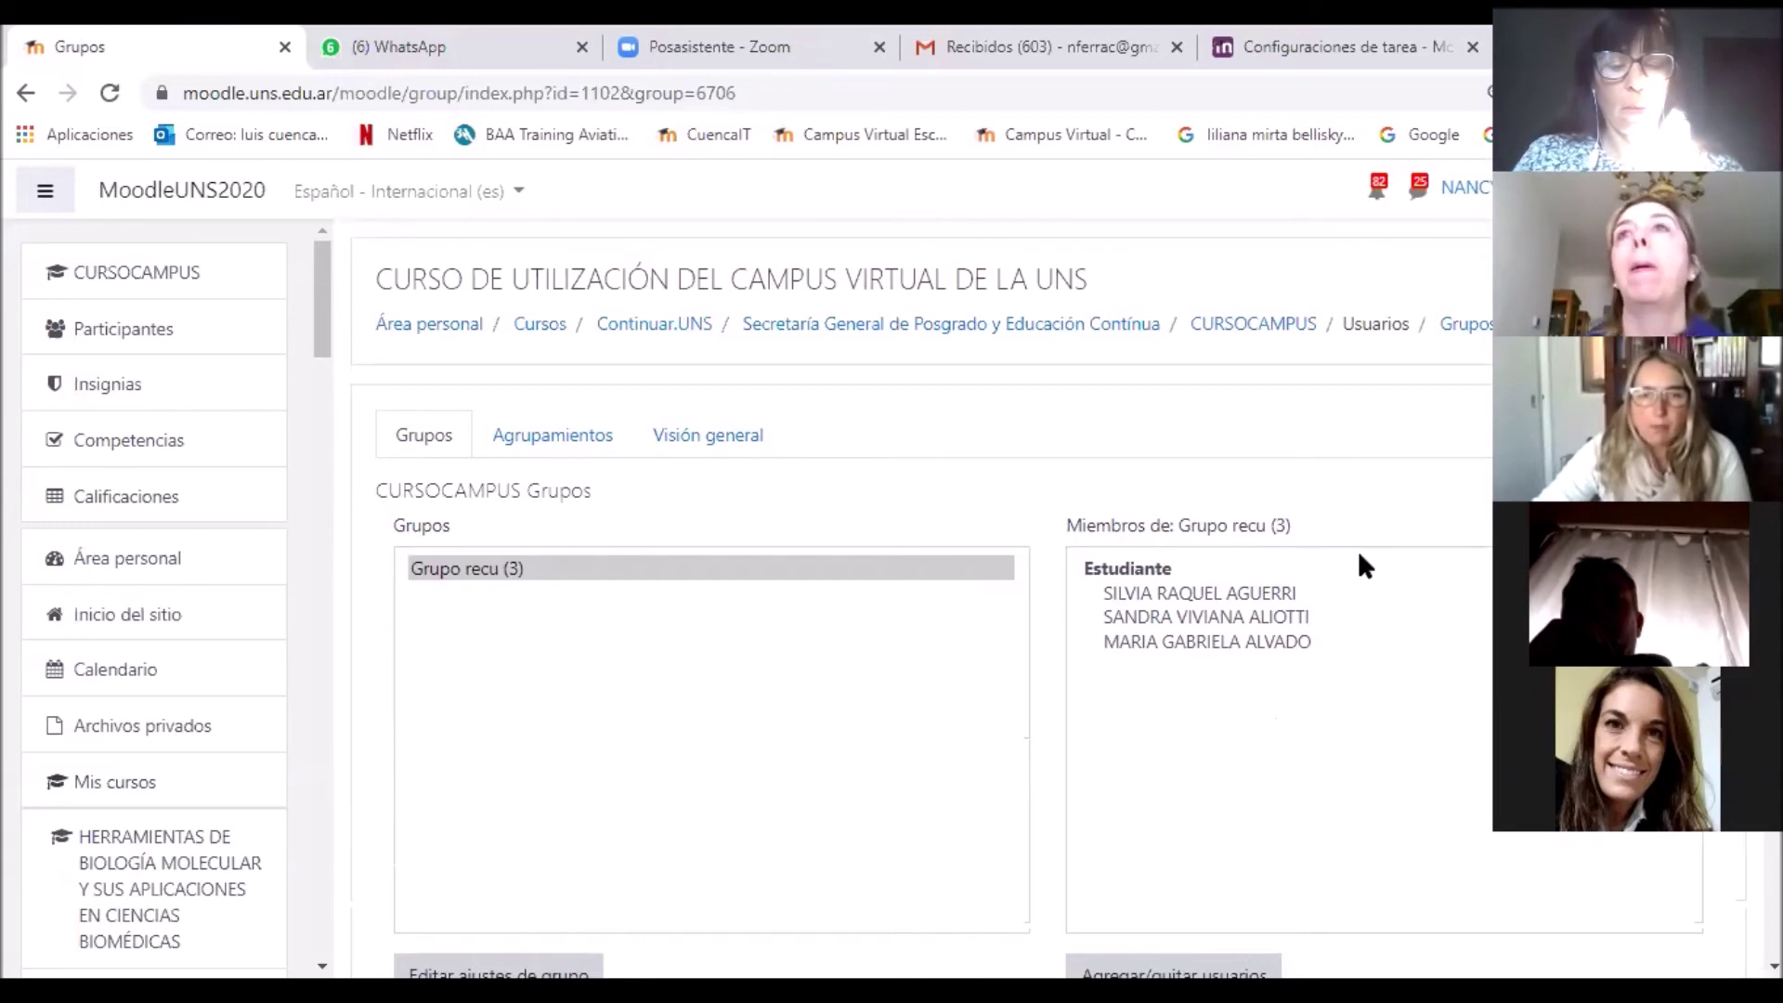
click(1305, 345)
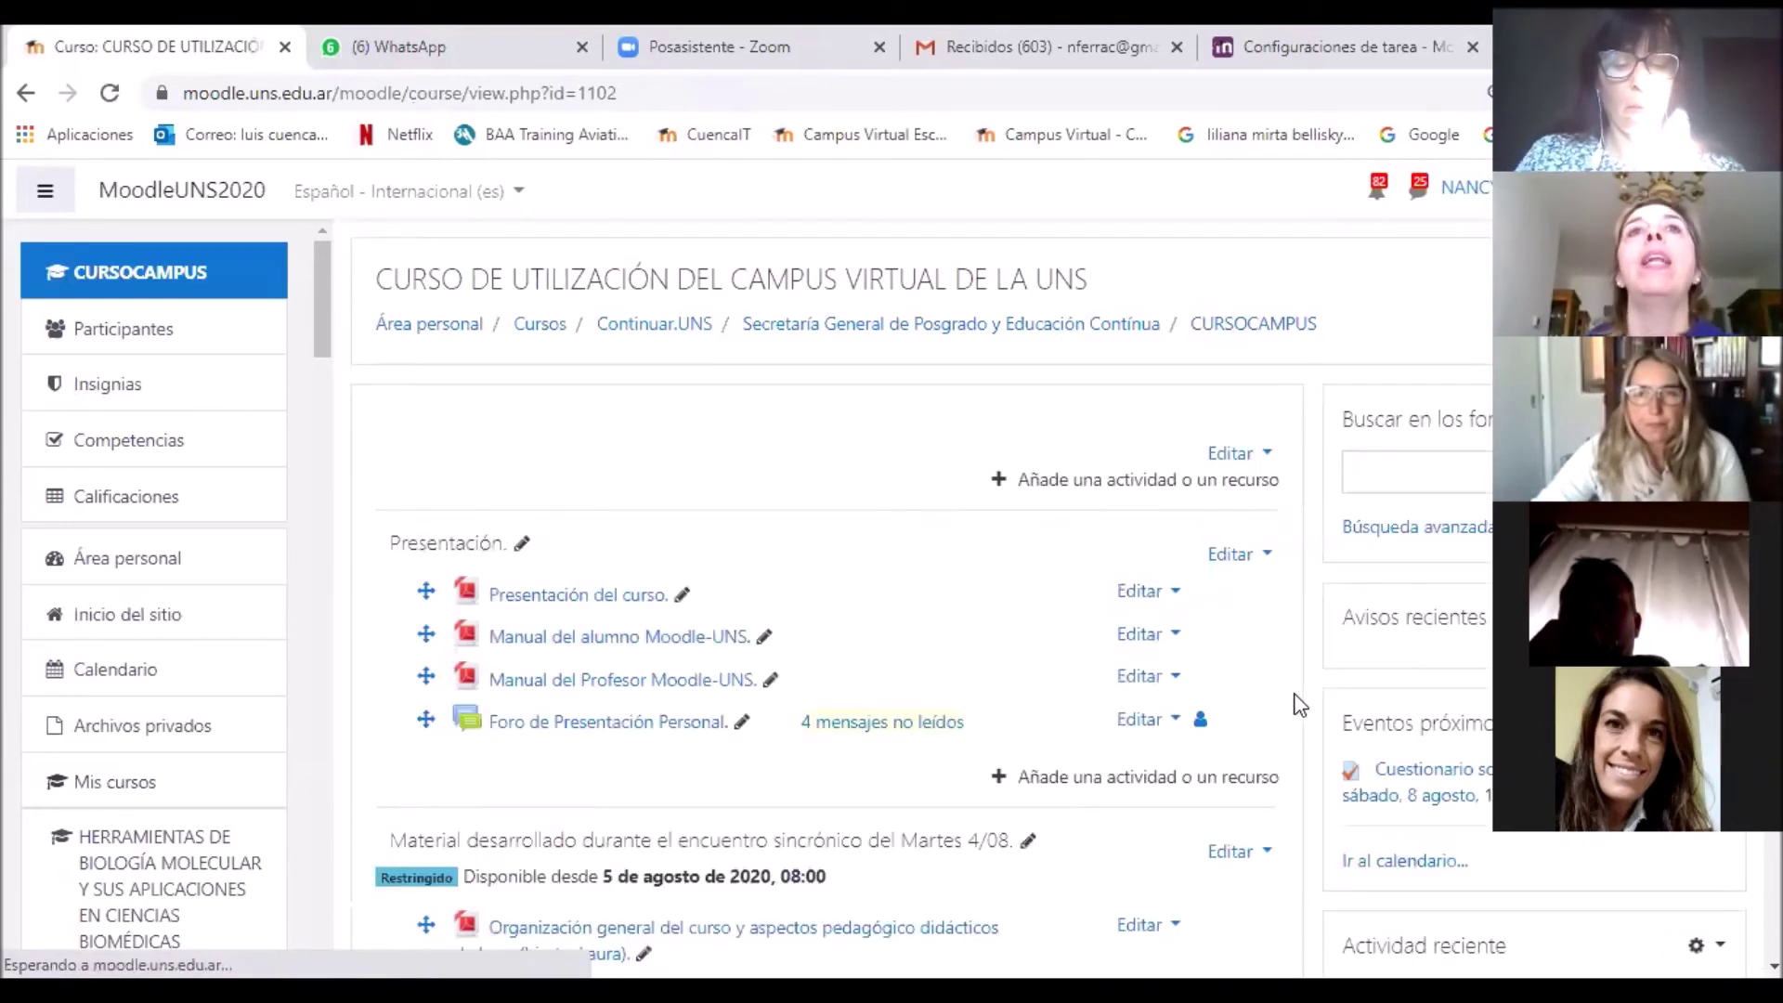
Step: Open the 'Cuestionario sobre el SIED' quiz from the Espacio de Práctica section
scroll(1297, 703, down, 4)
scroll(1298, 702, down, 3)
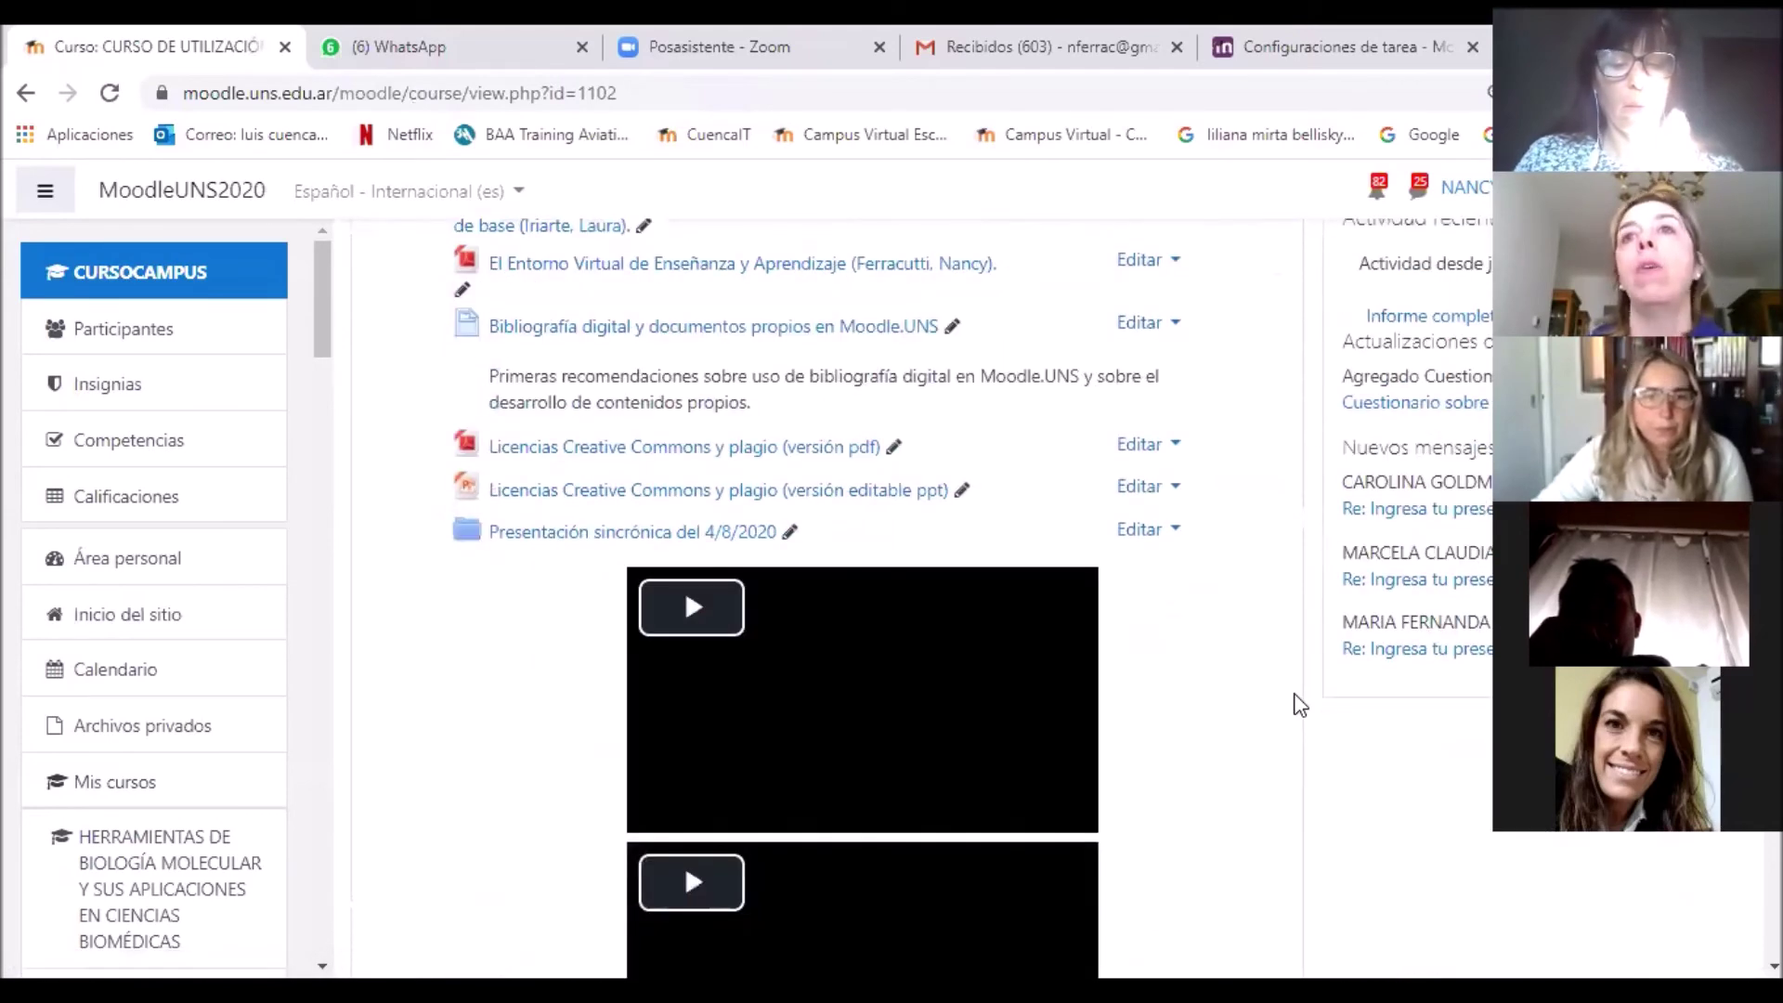
scroll(1296, 704, down, 10)
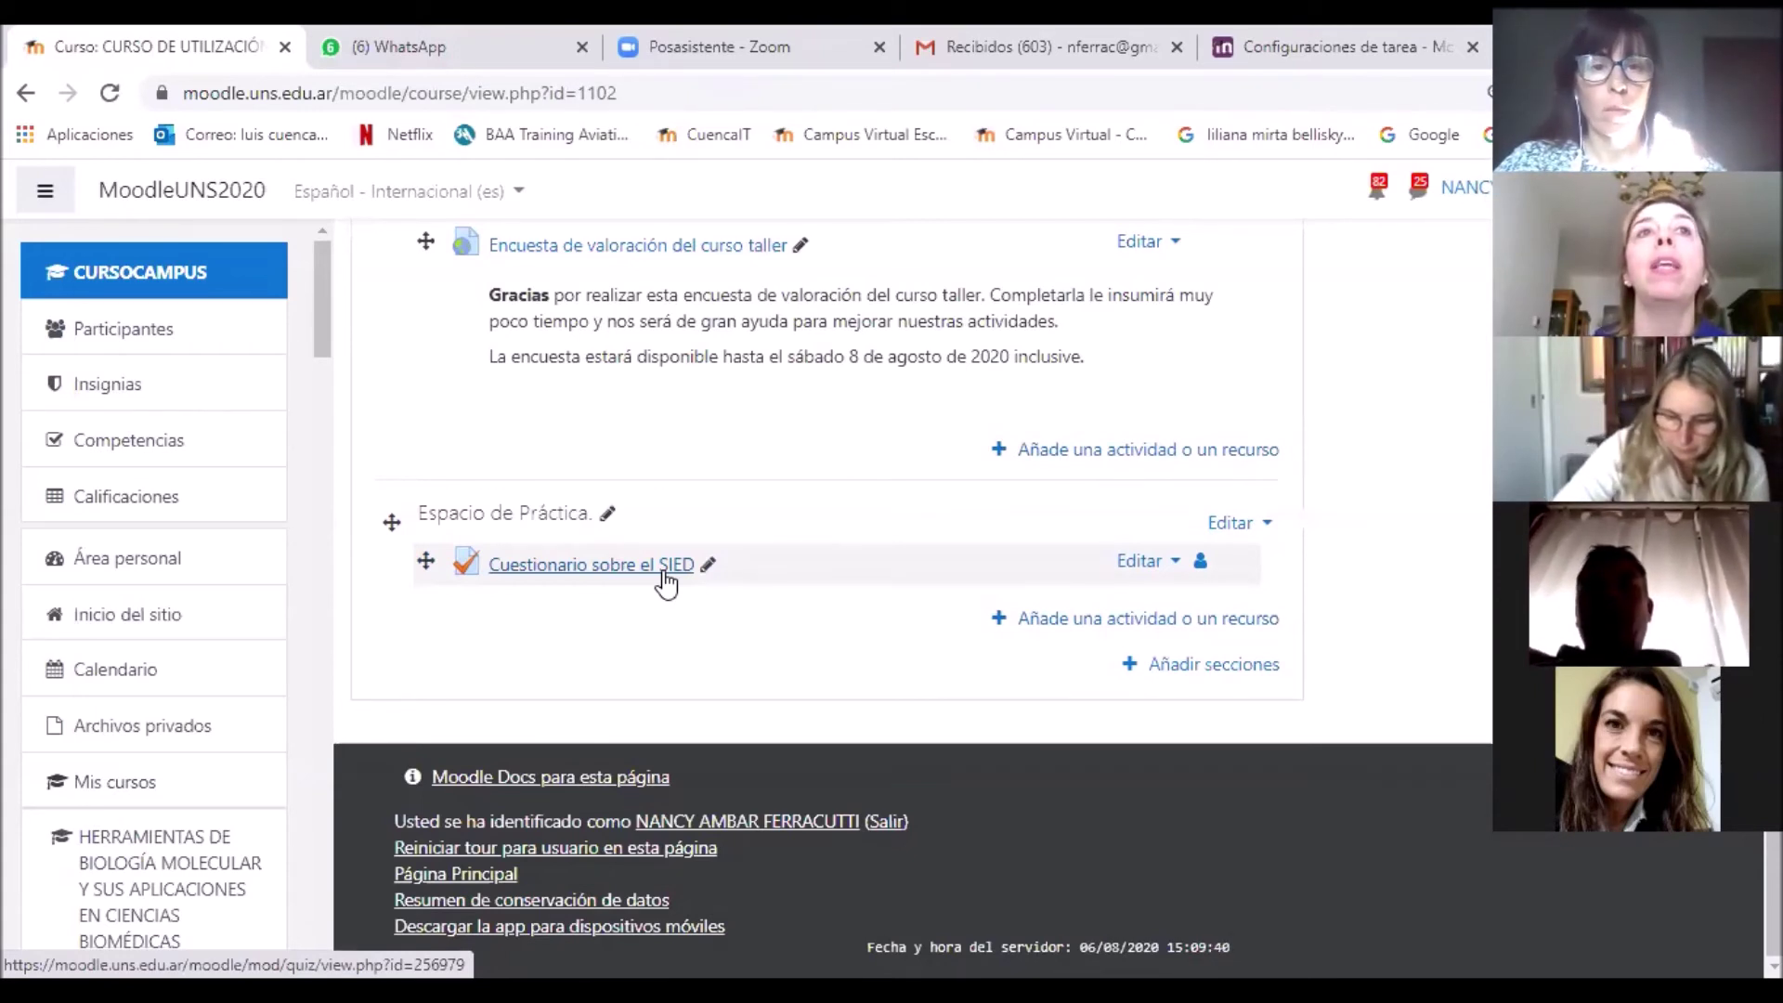
click(663, 569)
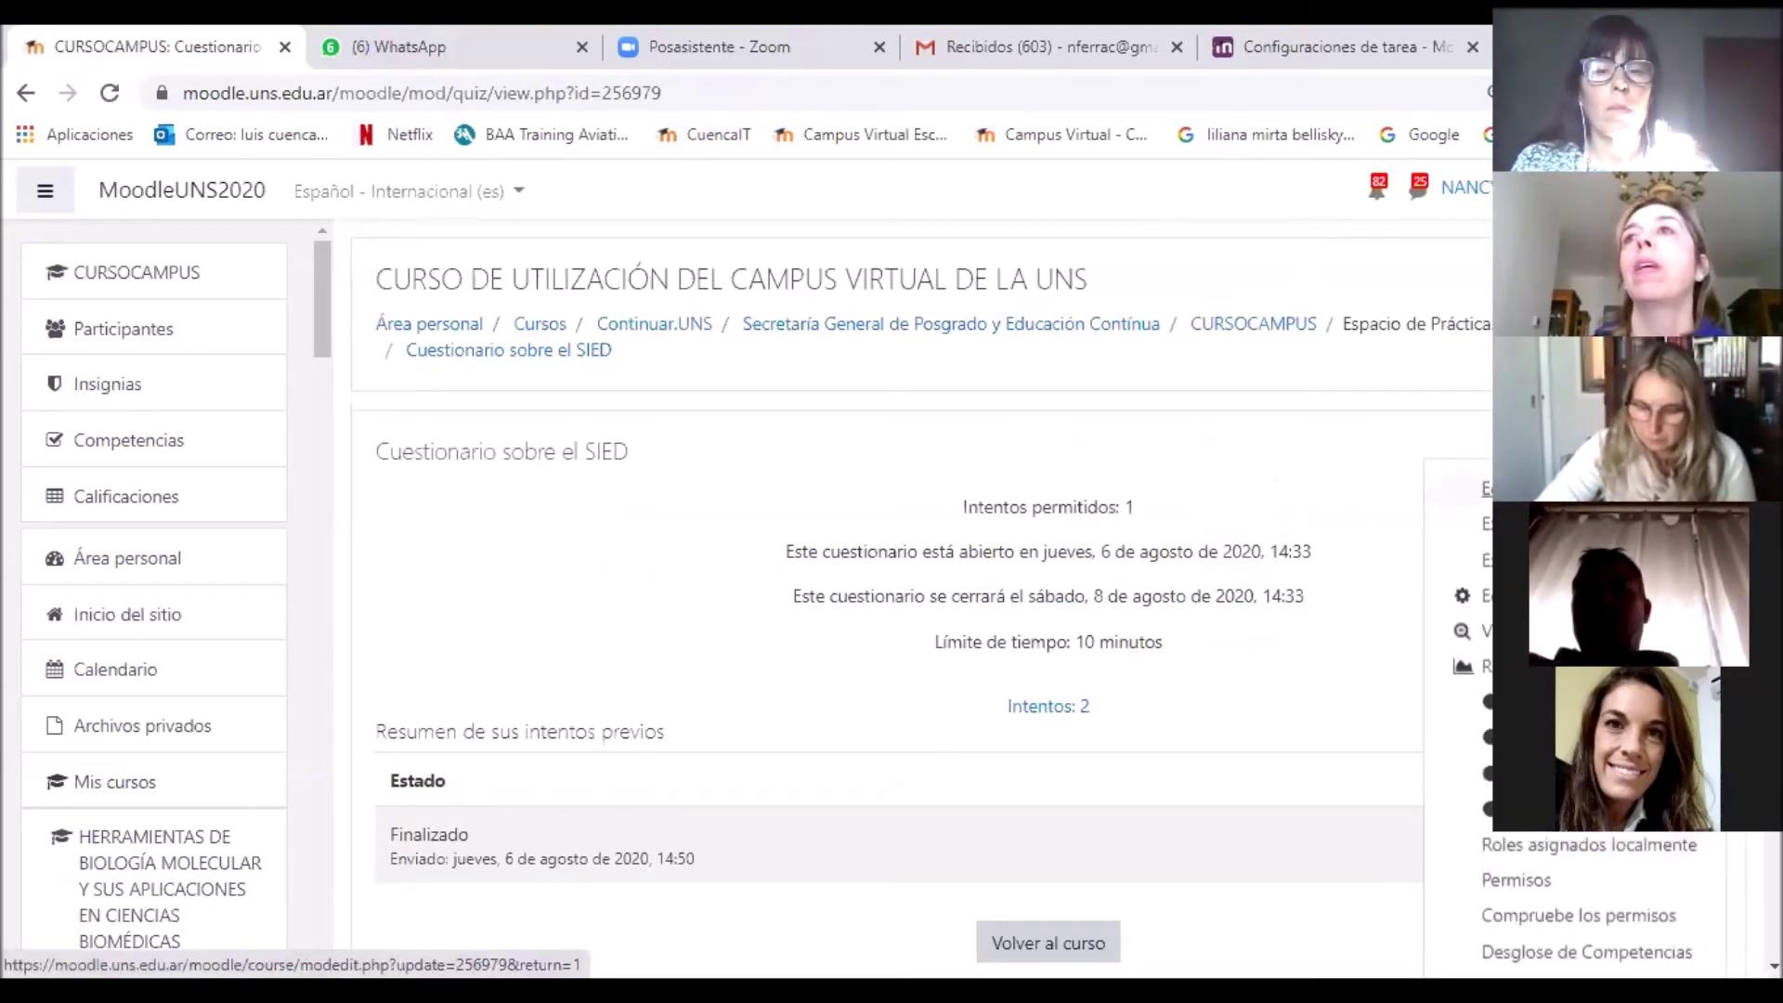
Step: Edit the quiz settings and expand 'Restricciones de acceso', which currently has no restrictions
click(1486, 489)
scroll(1397, 585, down, 5)
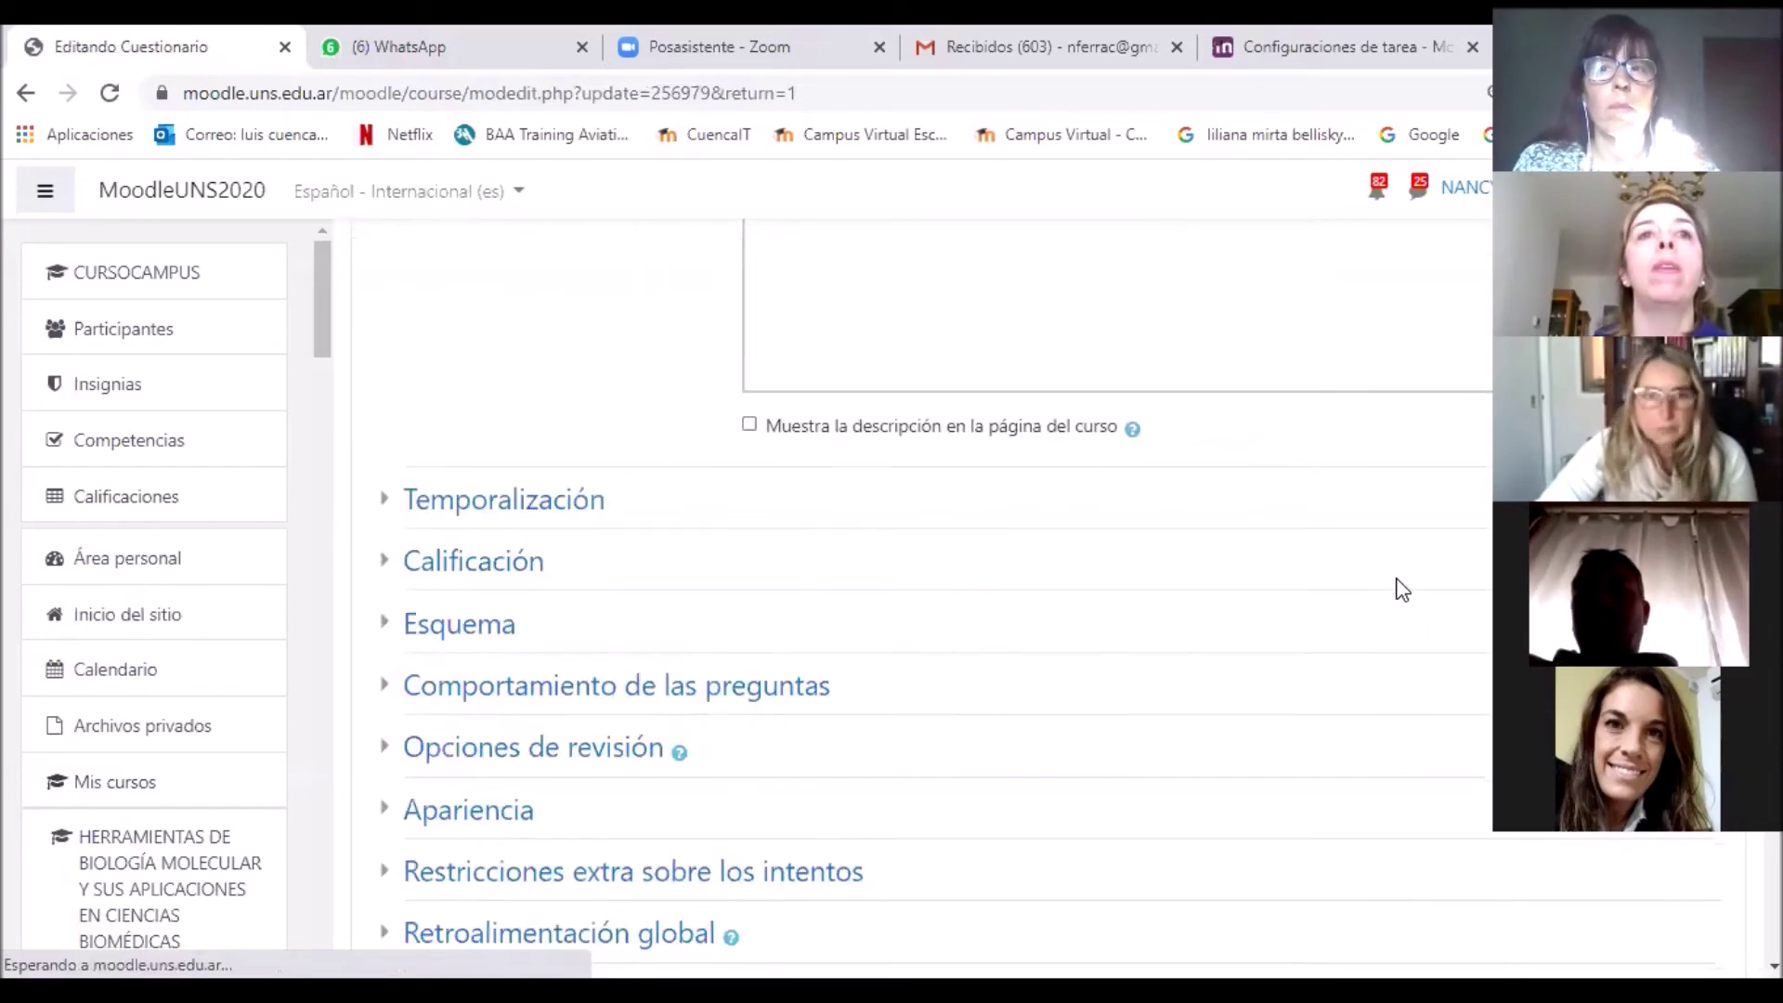
scroll(1399, 589, down, 4)
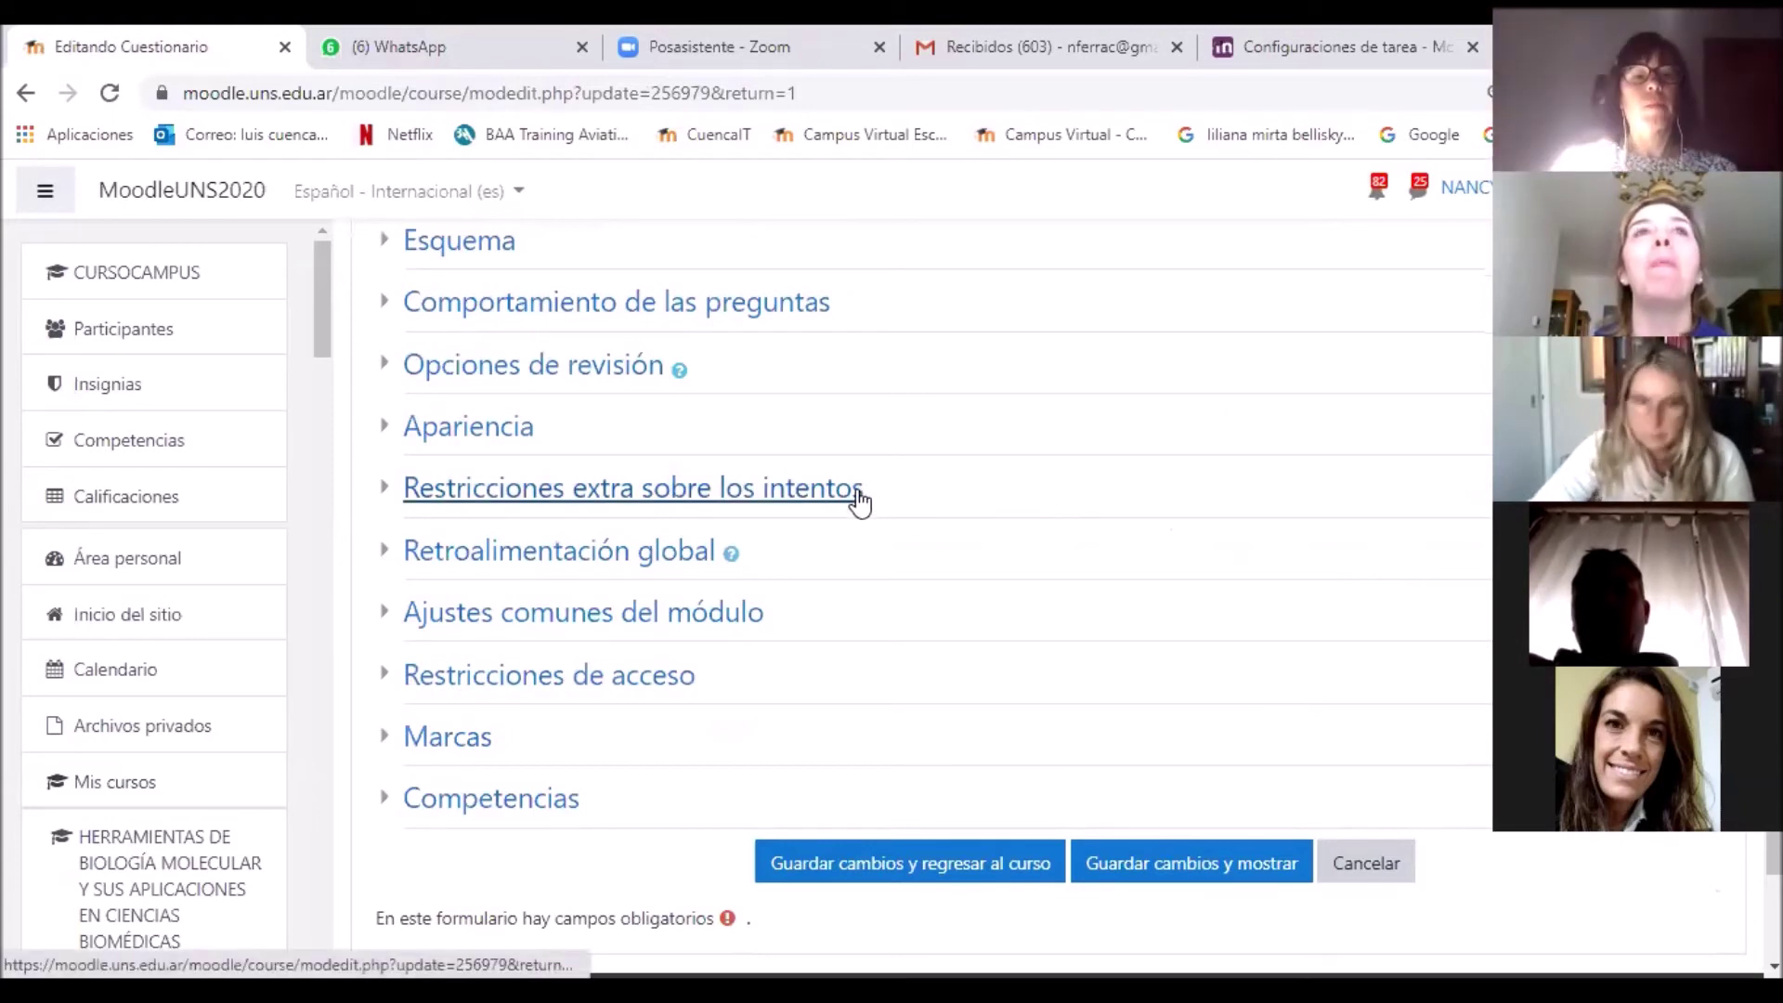
click(665, 684)
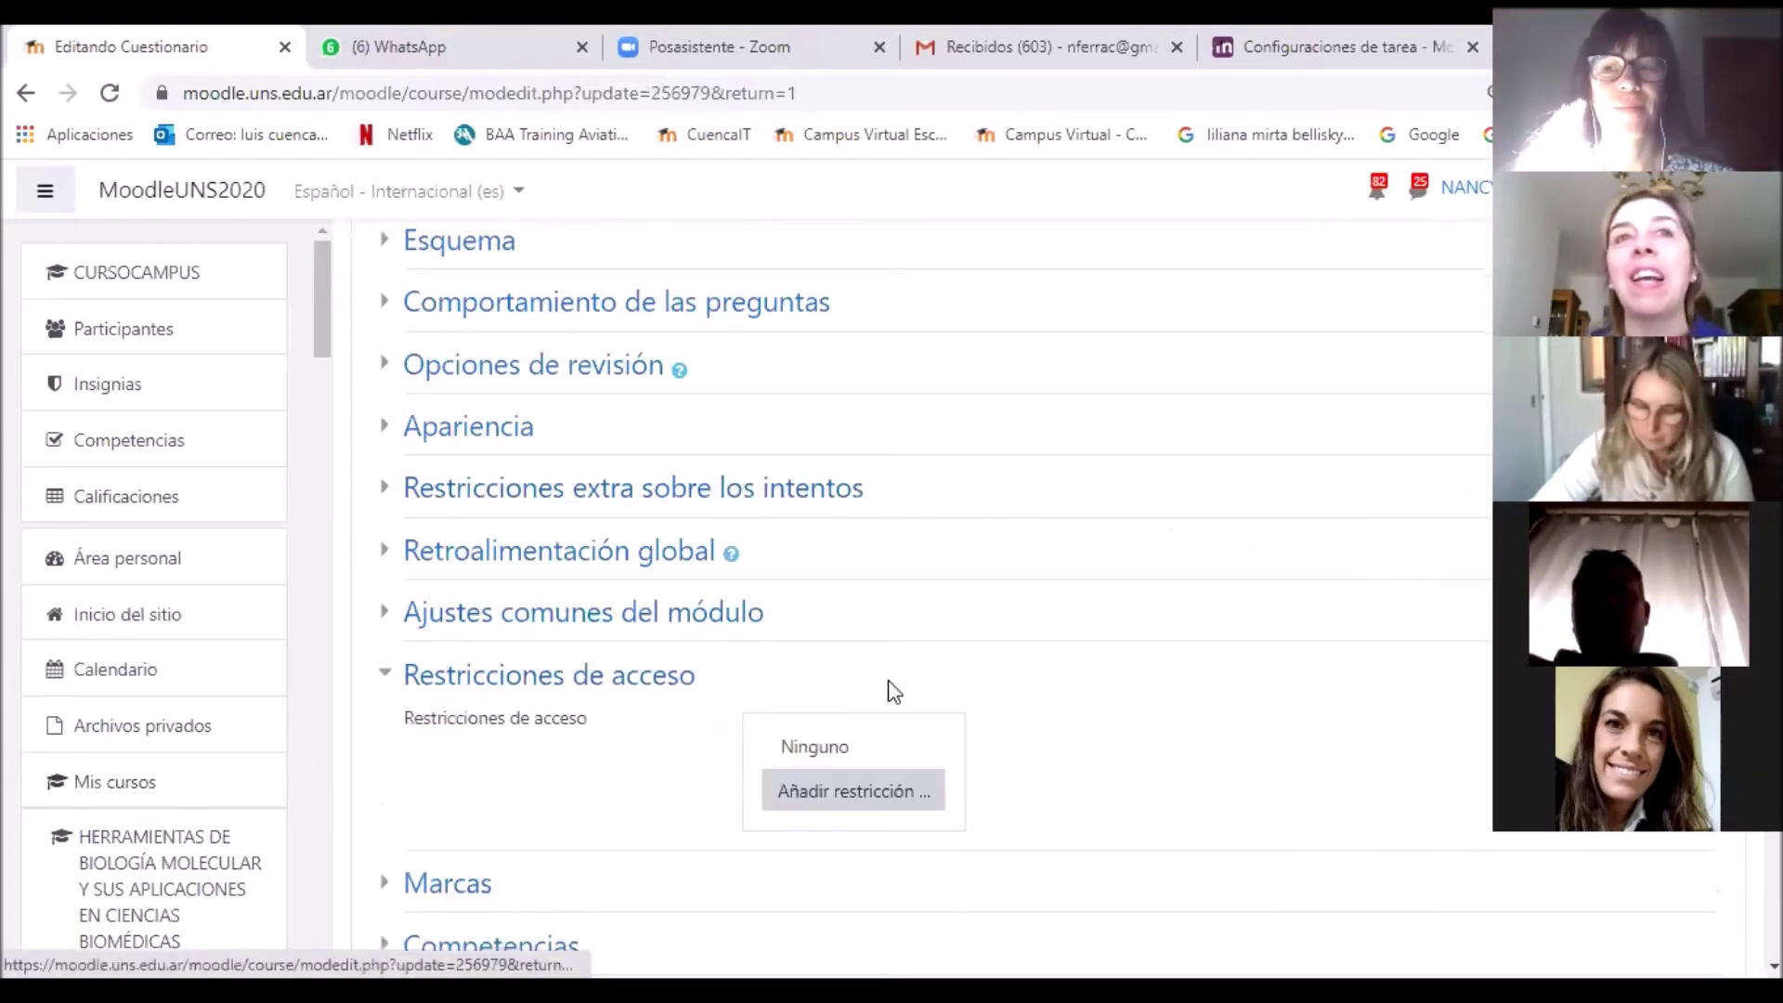
Step: Add a Grupo restriction requiring membership in 'Grupo recu'
click(908, 796)
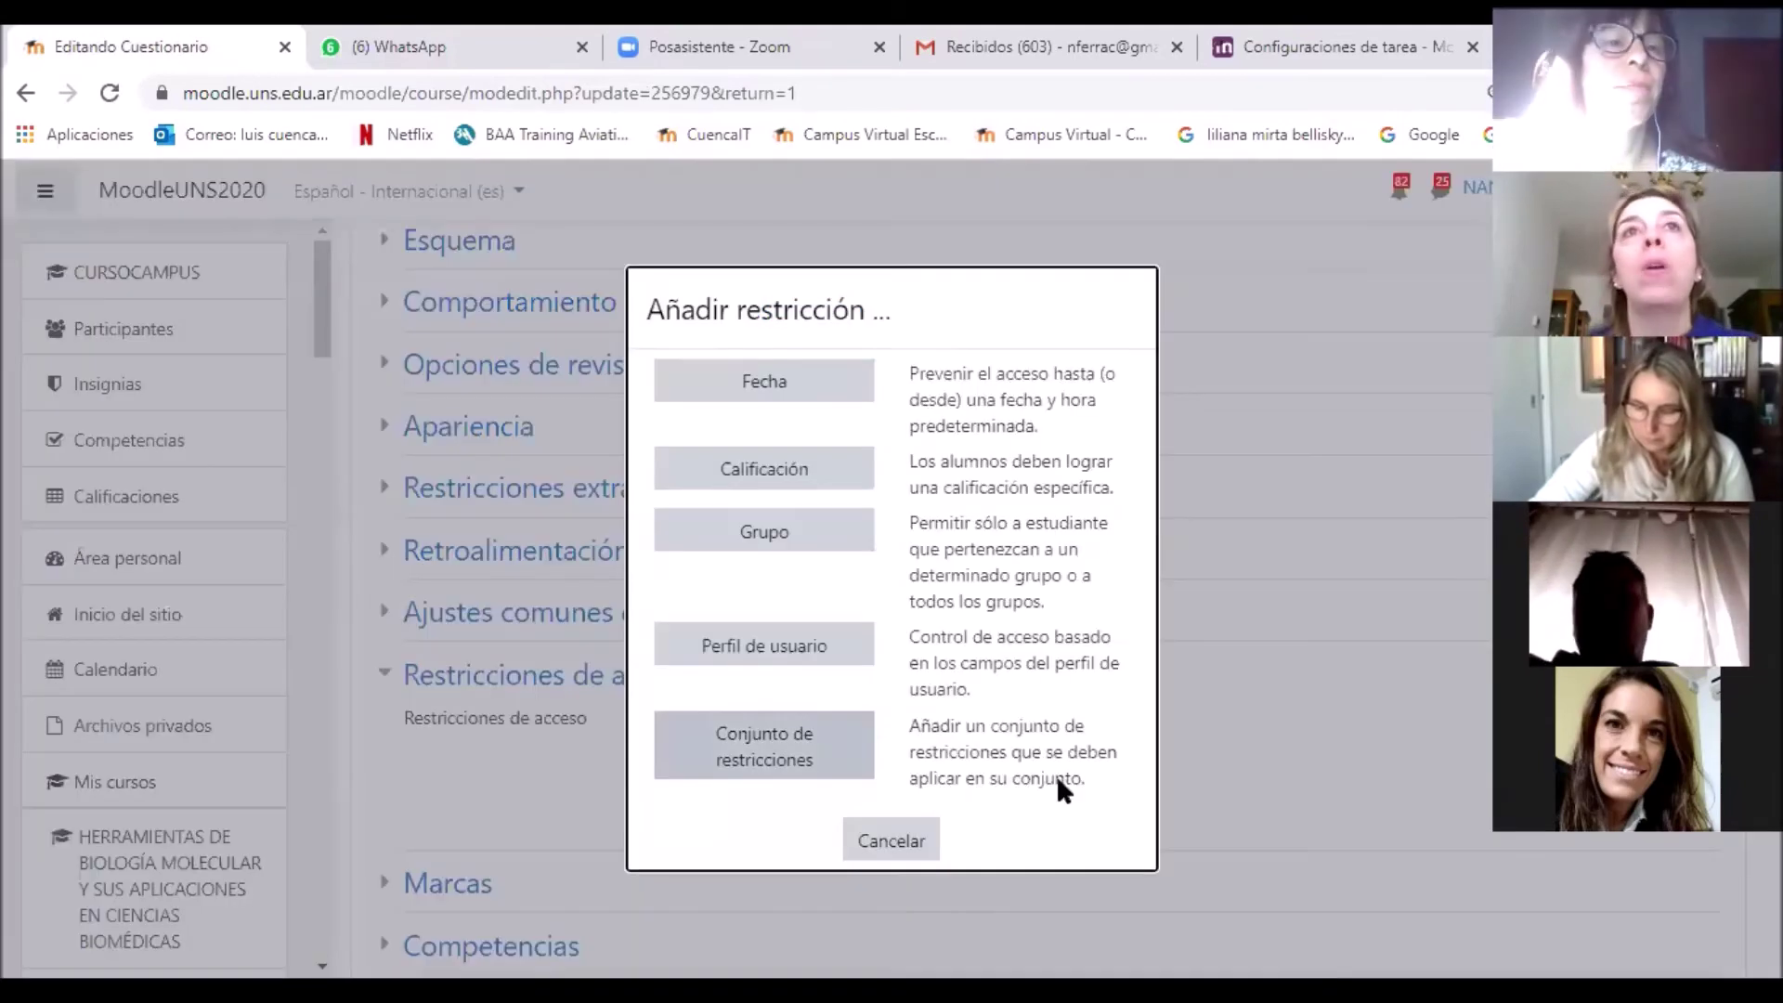
click(817, 554)
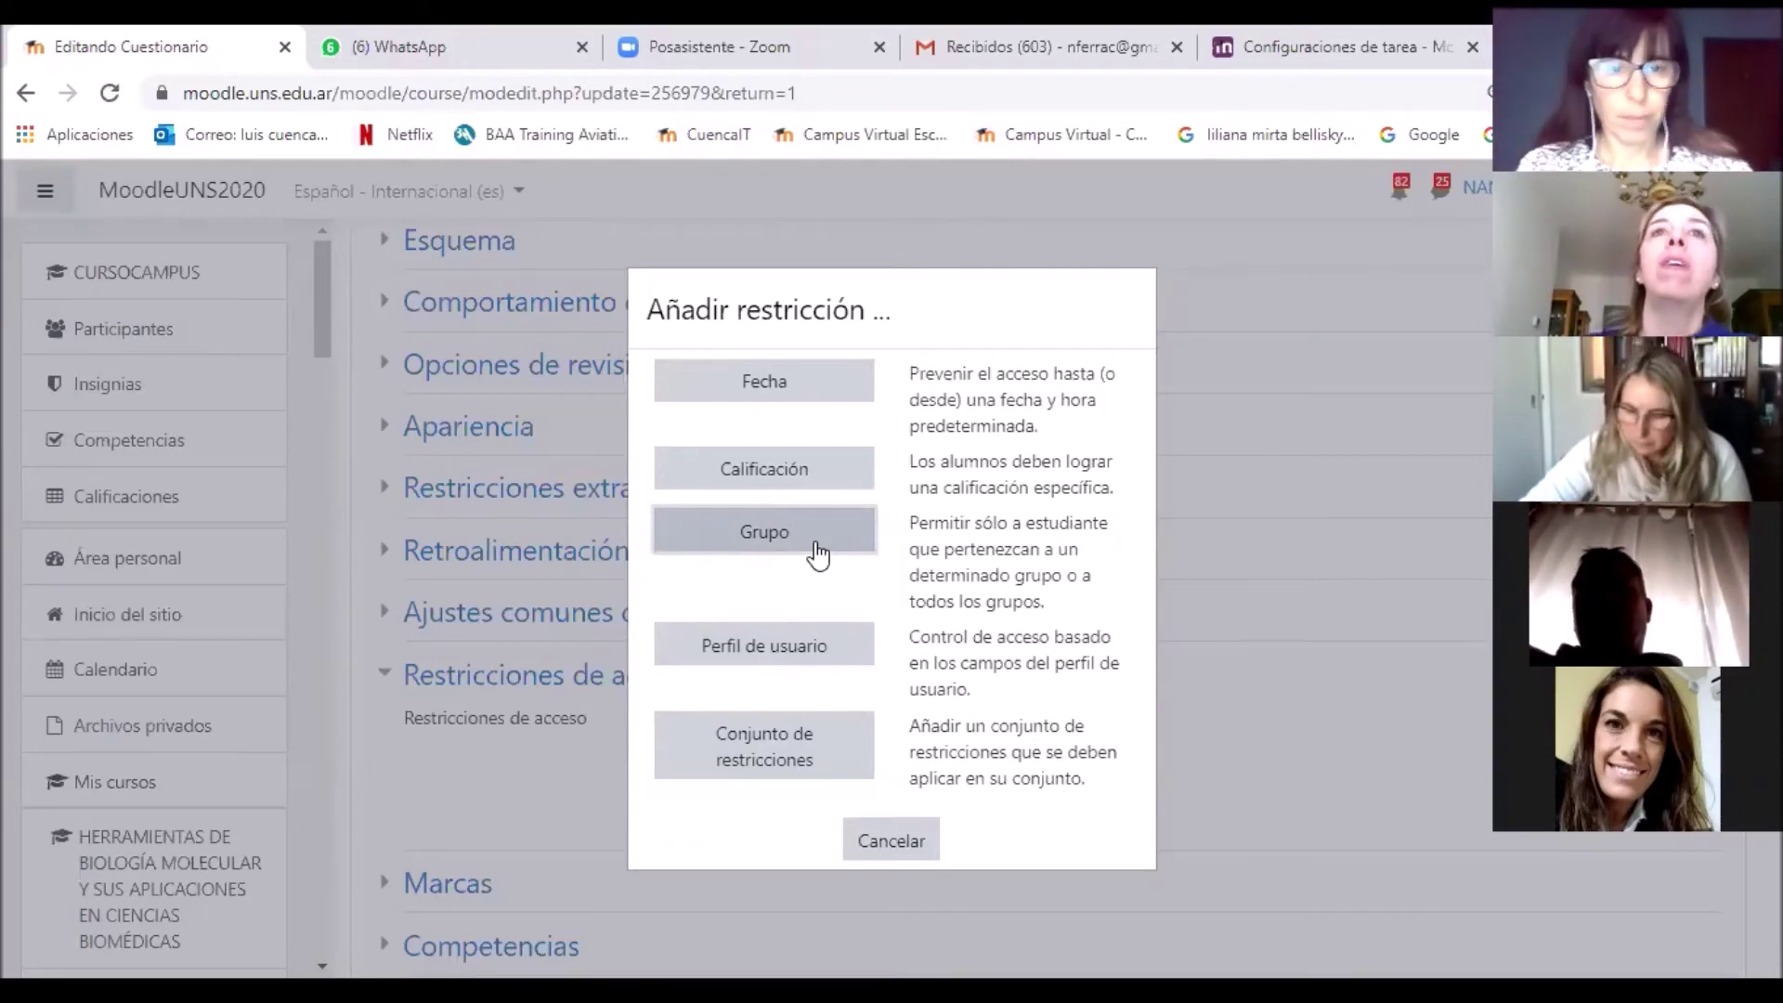
click(816, 543)
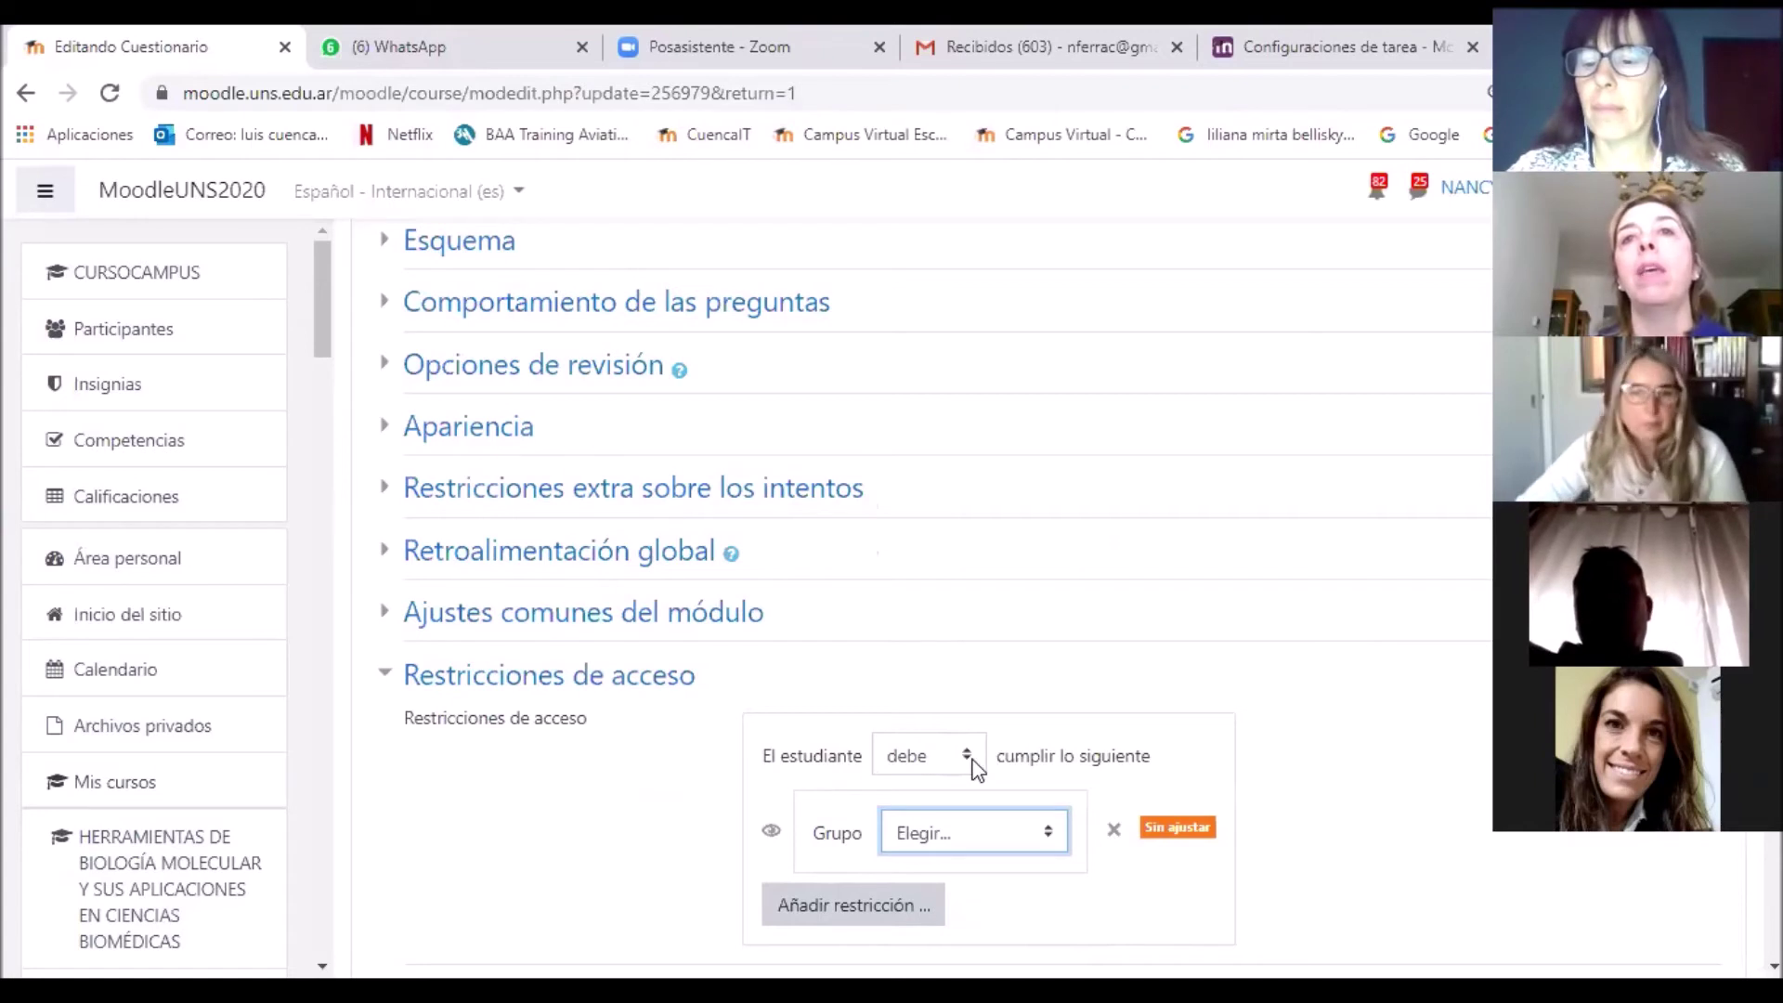
click(996, 833)
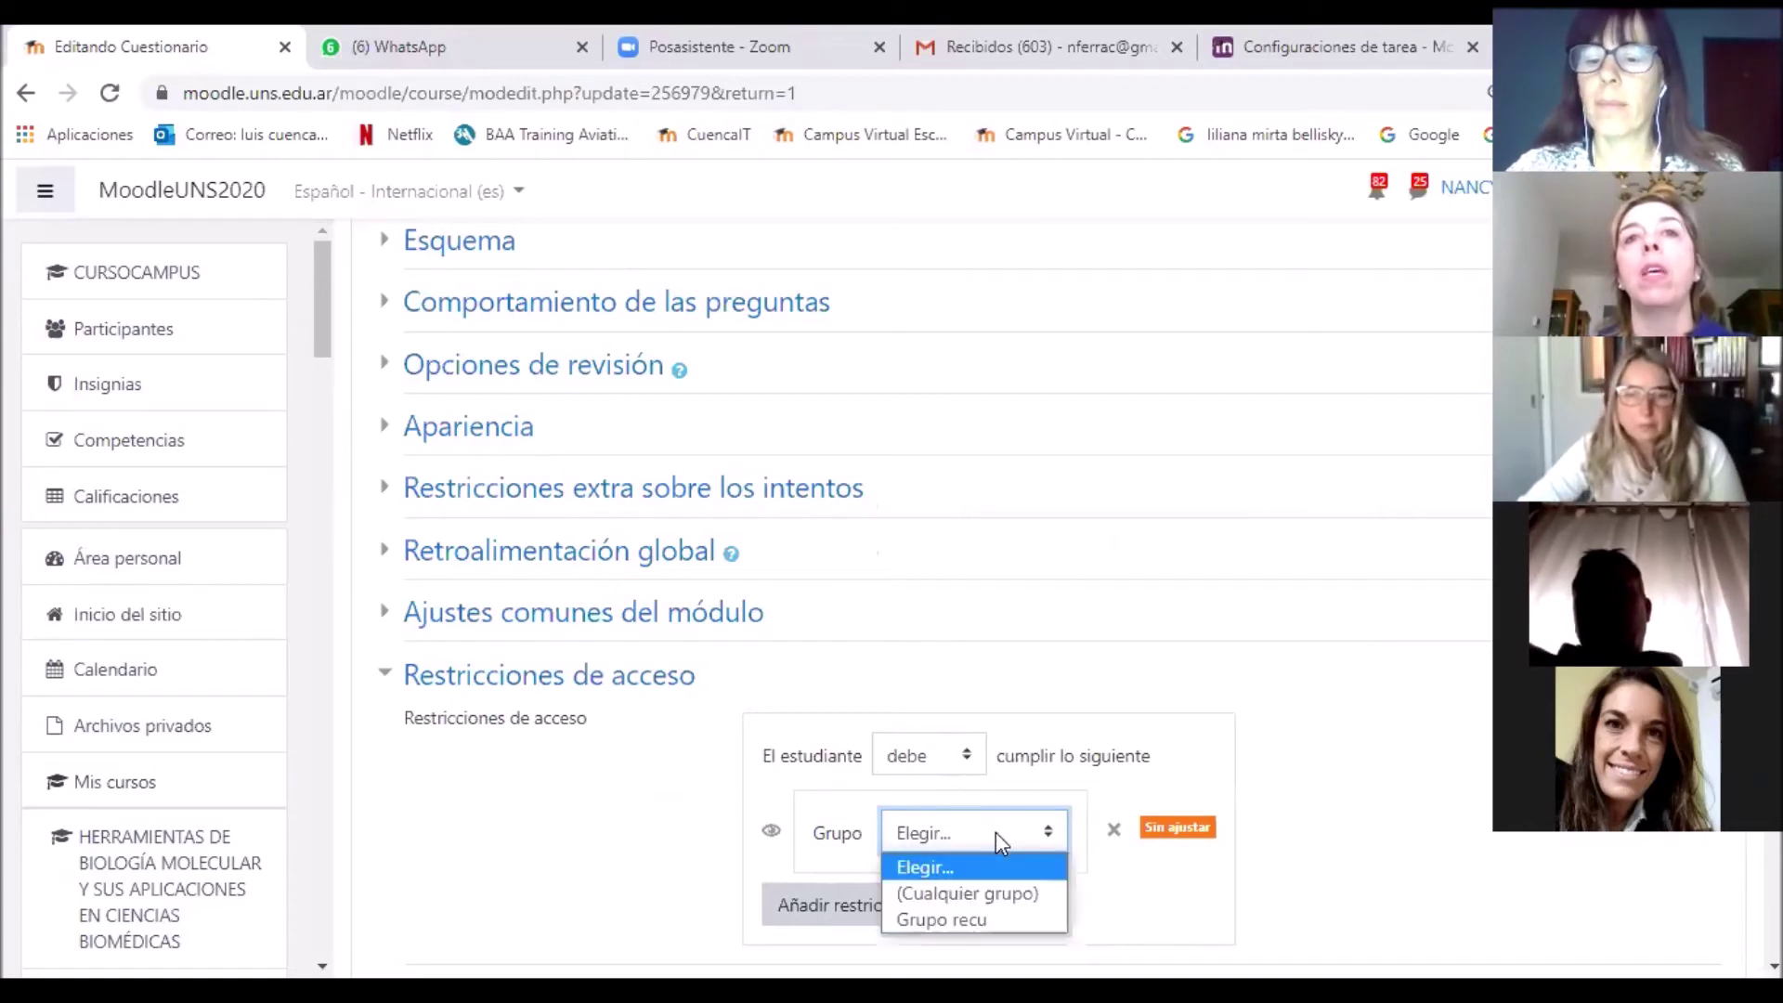
click(1029, 915)
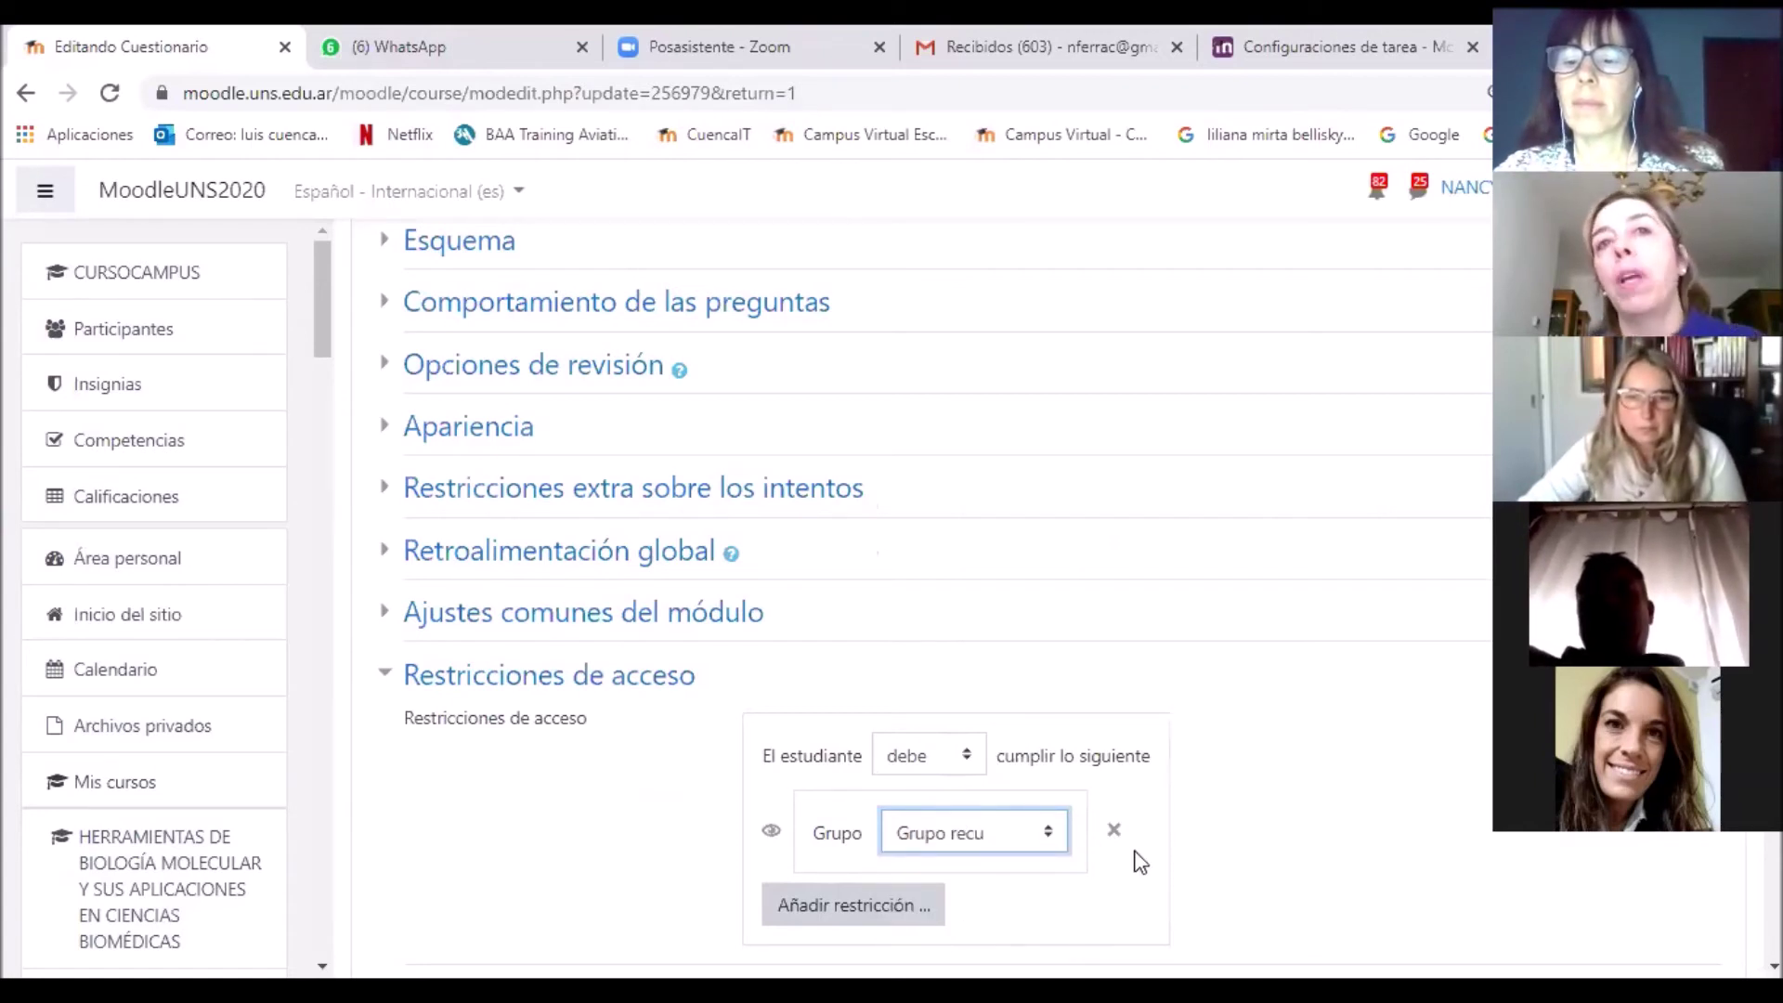
scroll(1191, 818, down, 1)
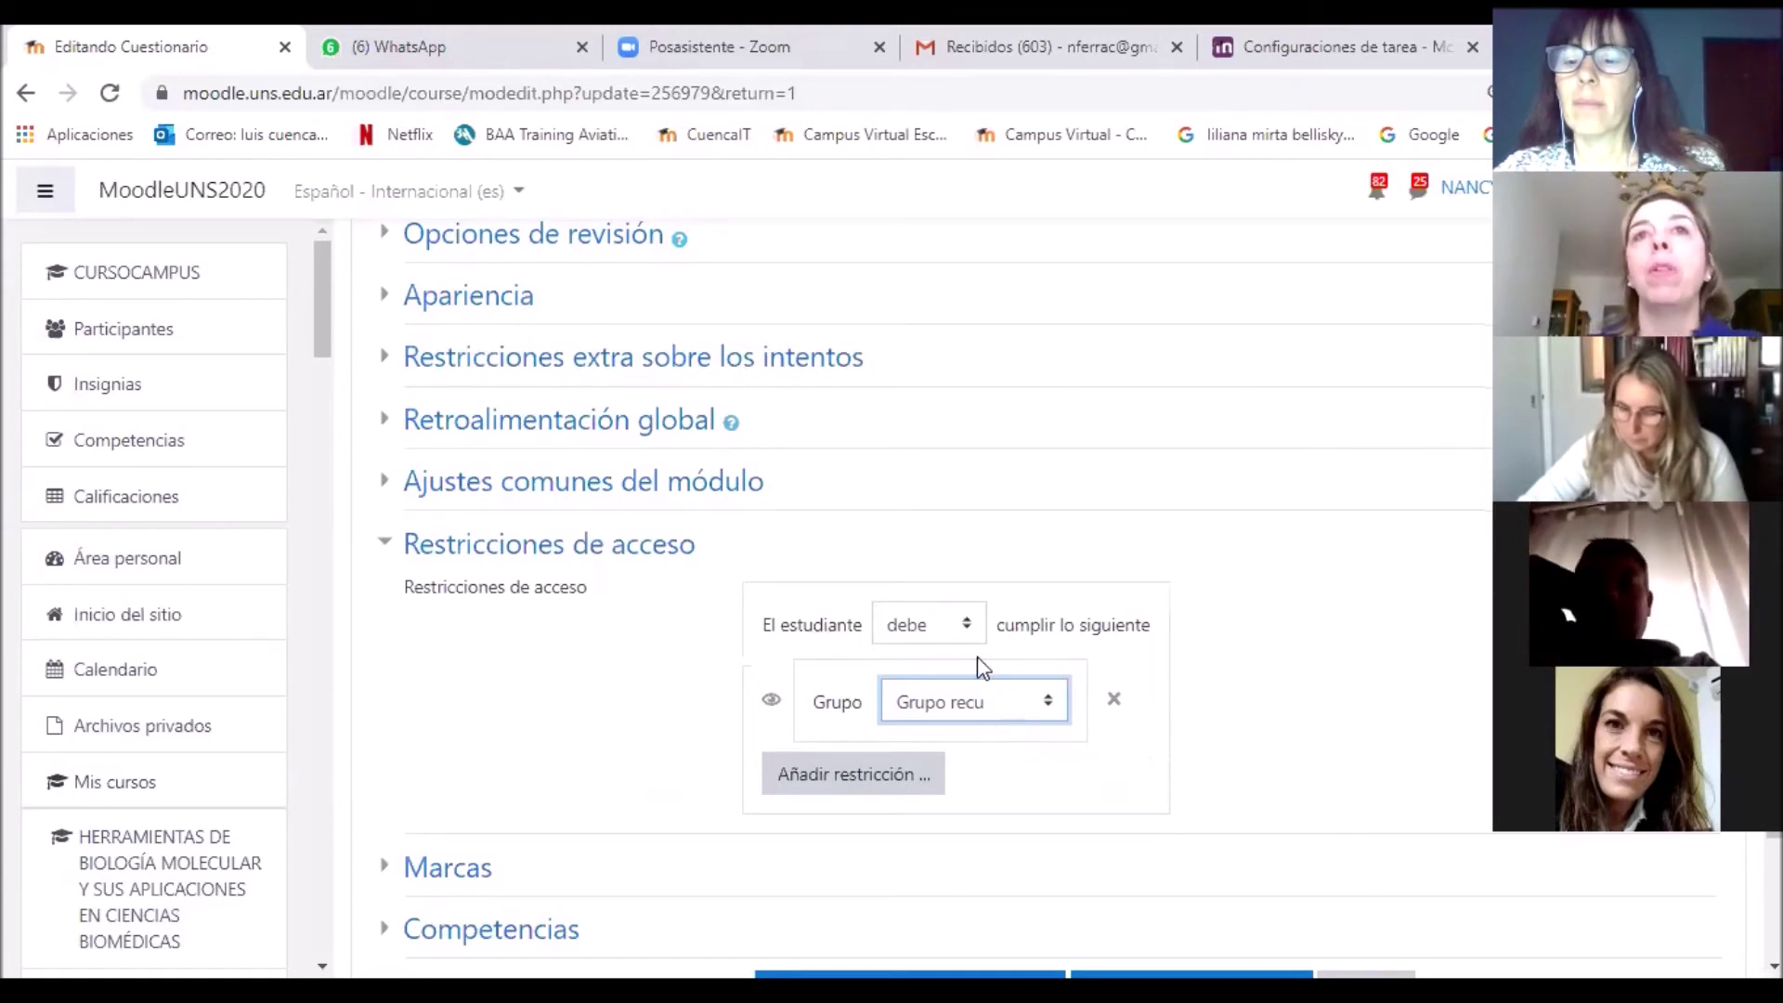
Step: Keep the condition as 'debe' and save with 'Guardar cambios y regresar al curso'
click(953, 632)
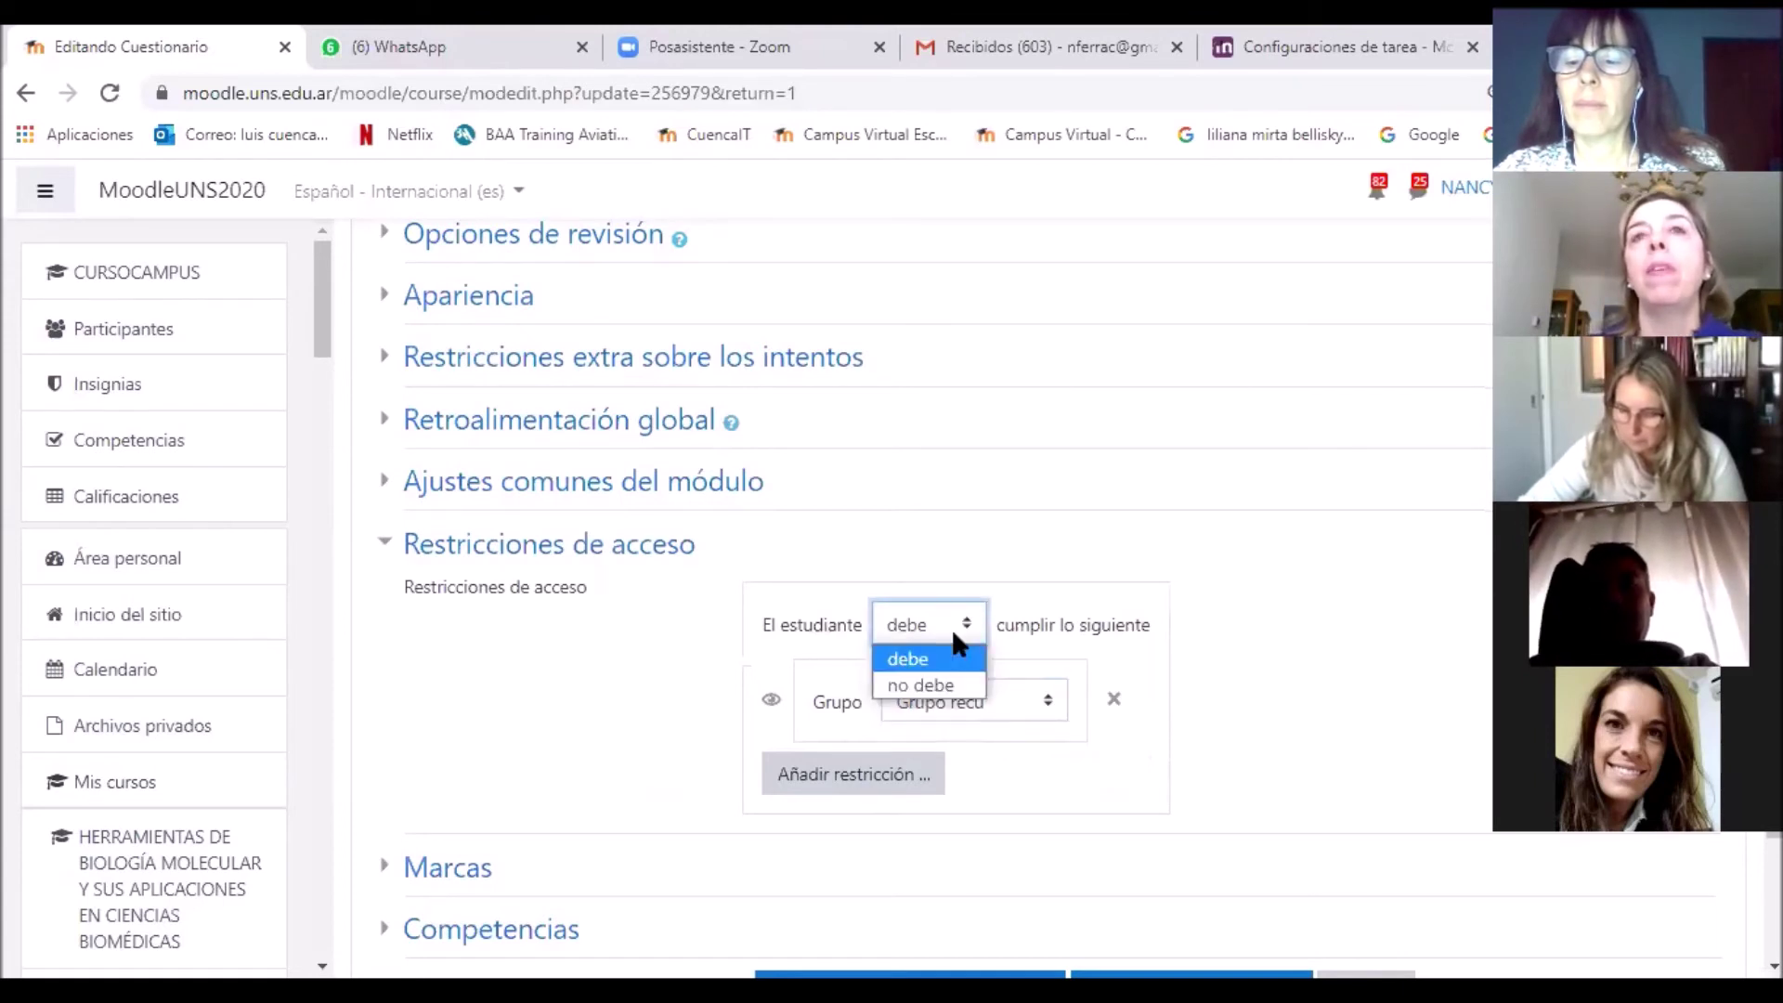
click(945, 631)
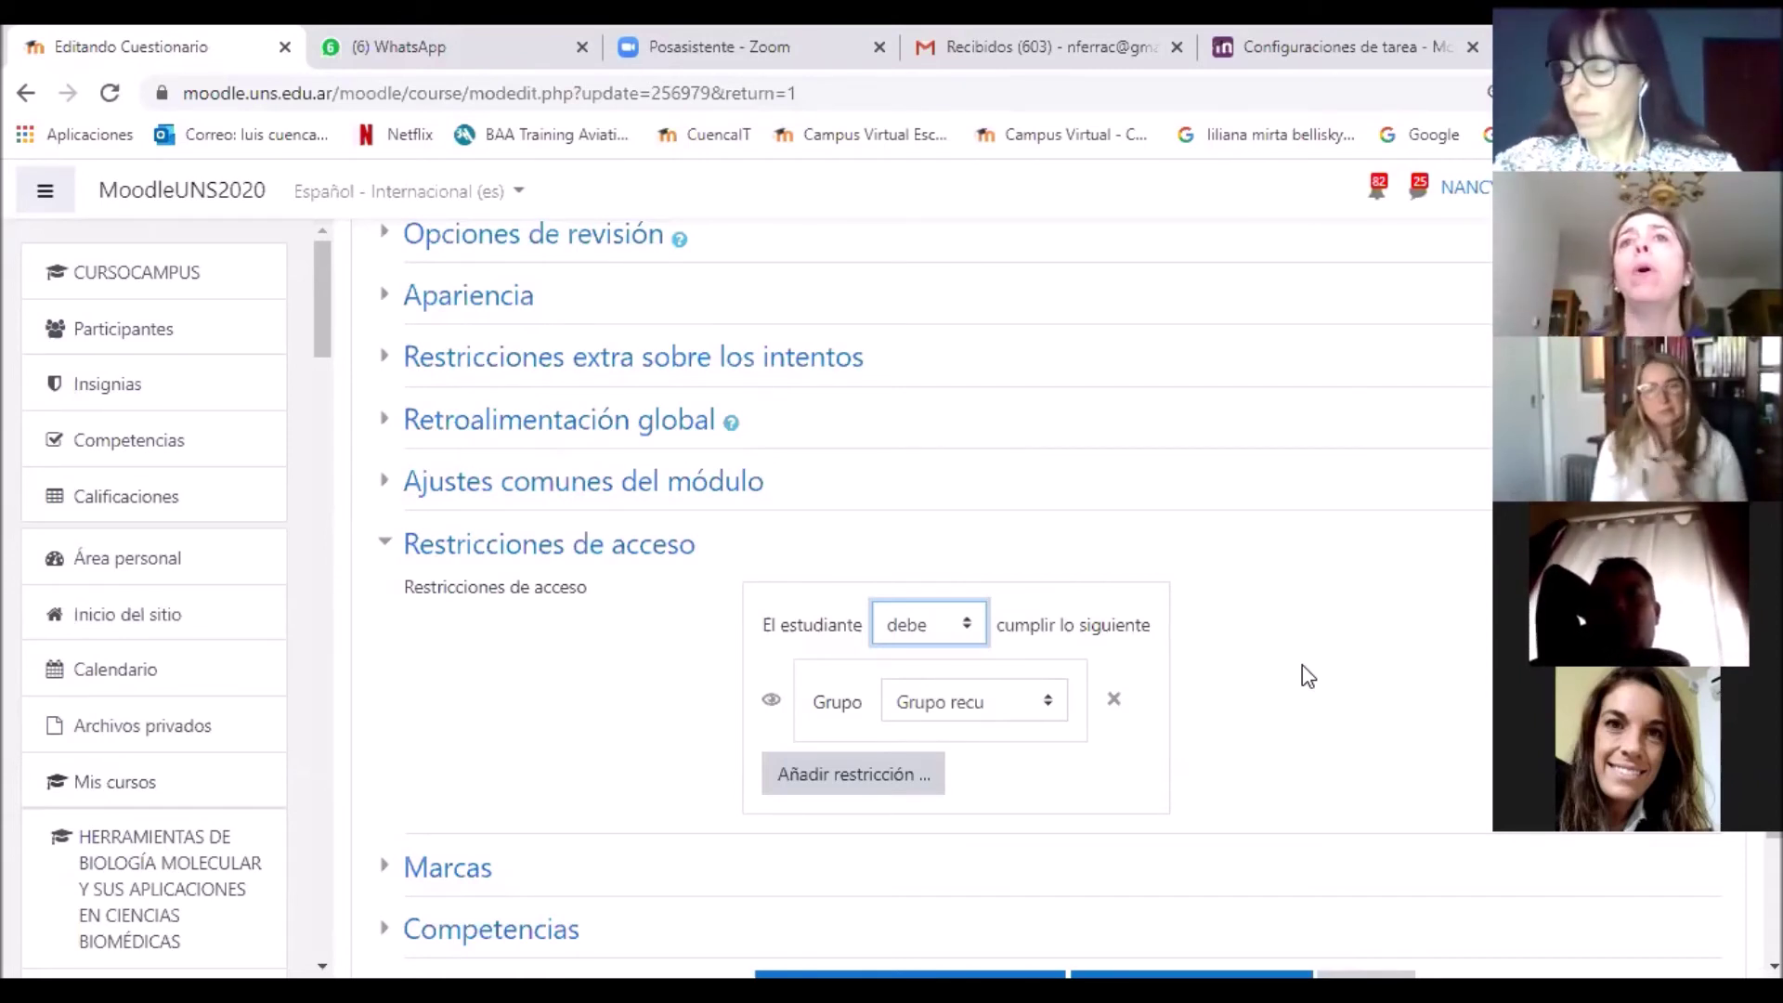
scroll(1307, 676, down, 3)
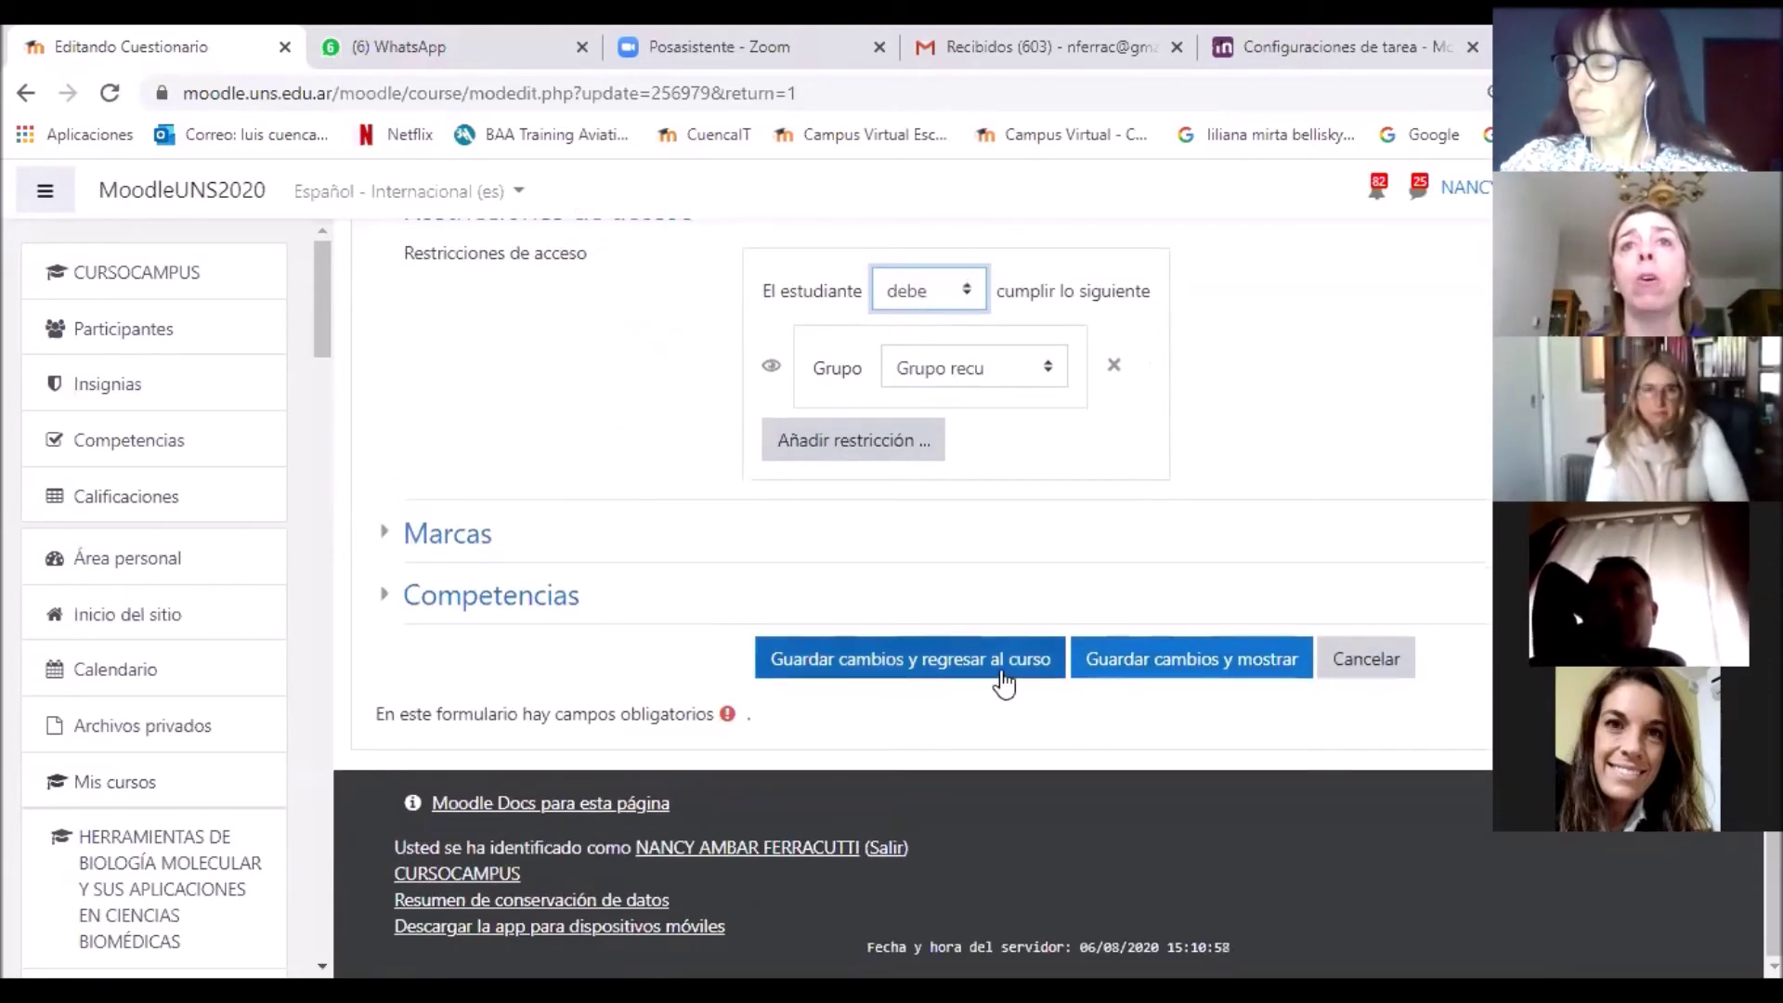
click(1001, 665)
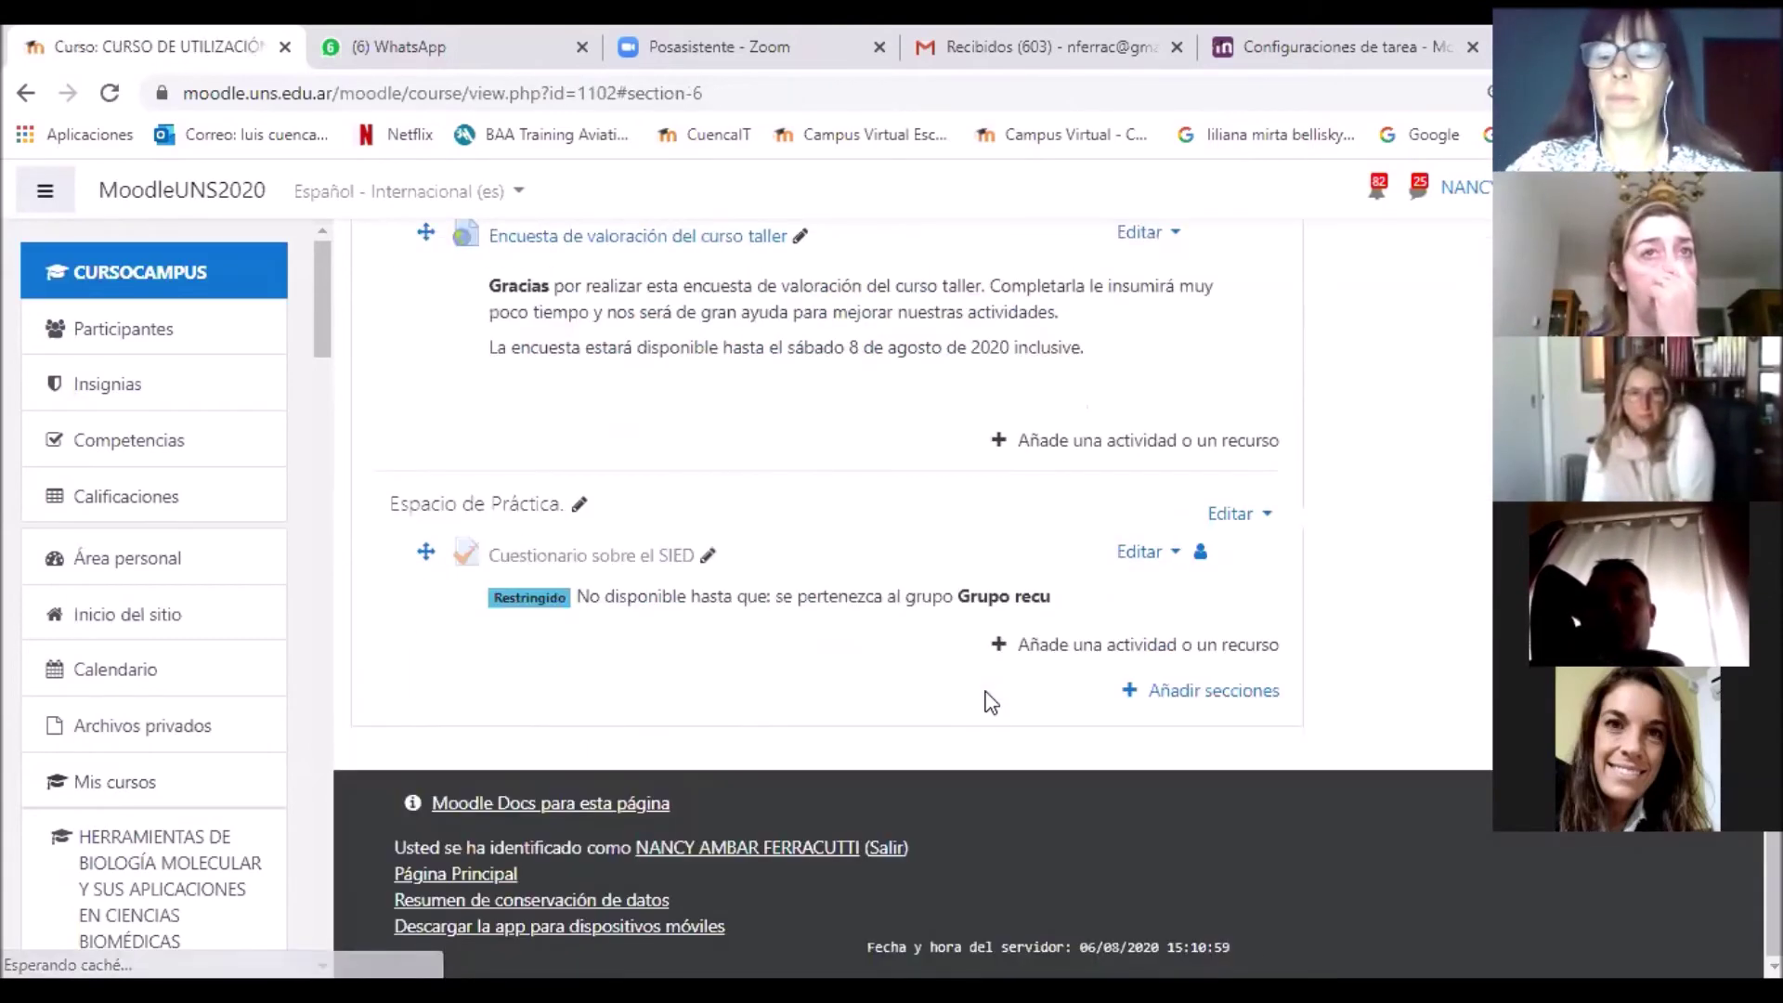